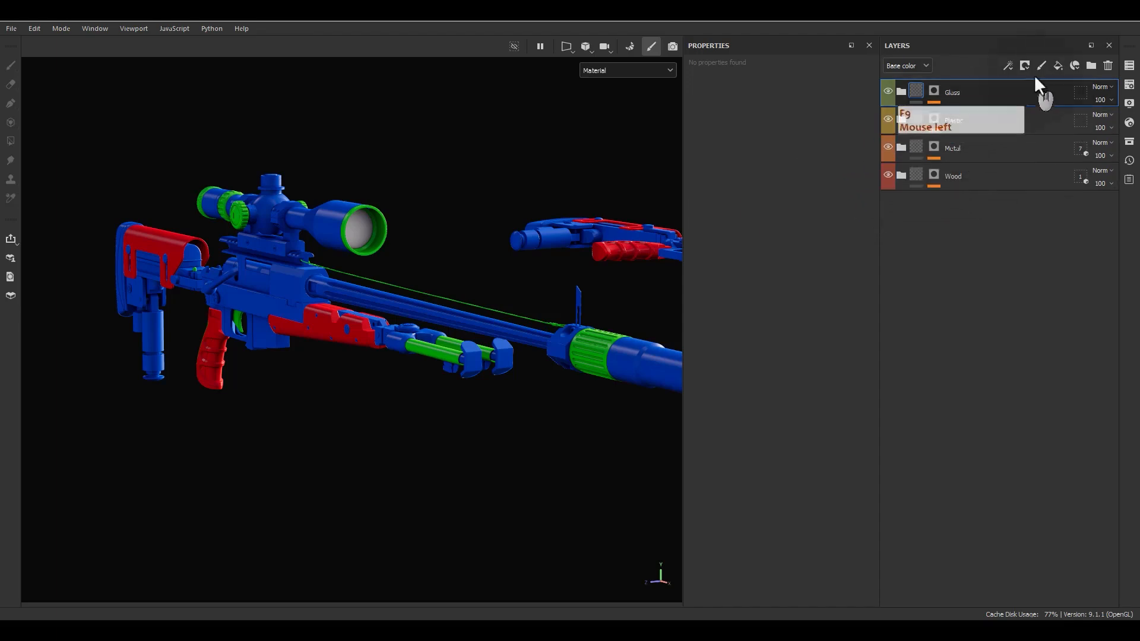
Step: Add a fill layer named Base inside the Glass folder and remove the surplus fill layer above it
left_click(1055, 69)
left_click_drag(940, 95, 956, 119)
double_click(946, 118)
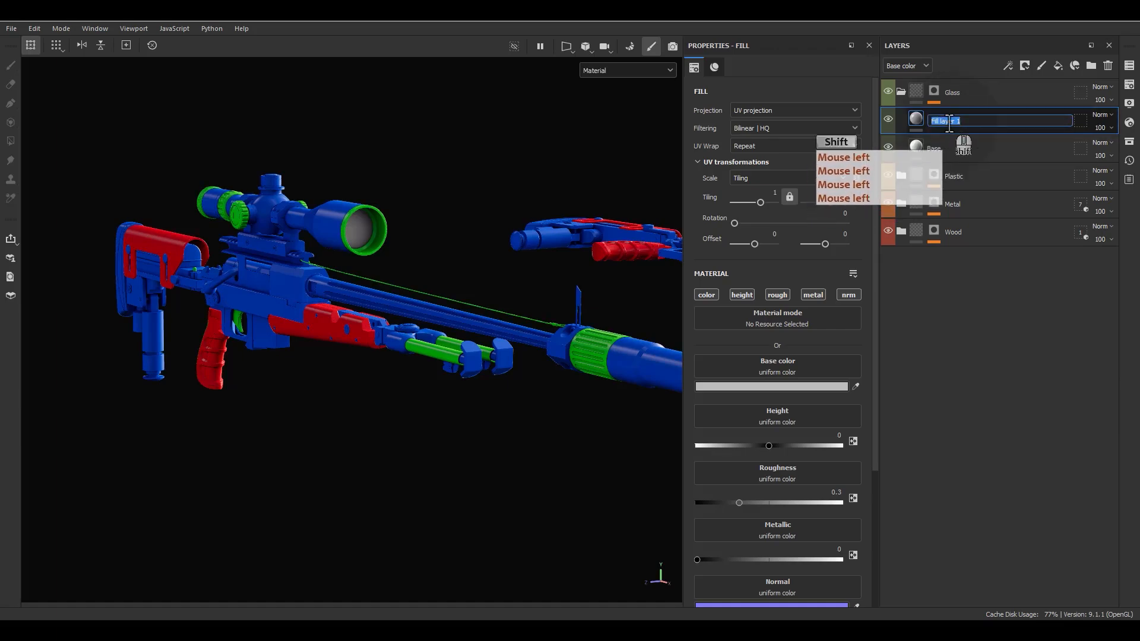
left_click(1104, 63)
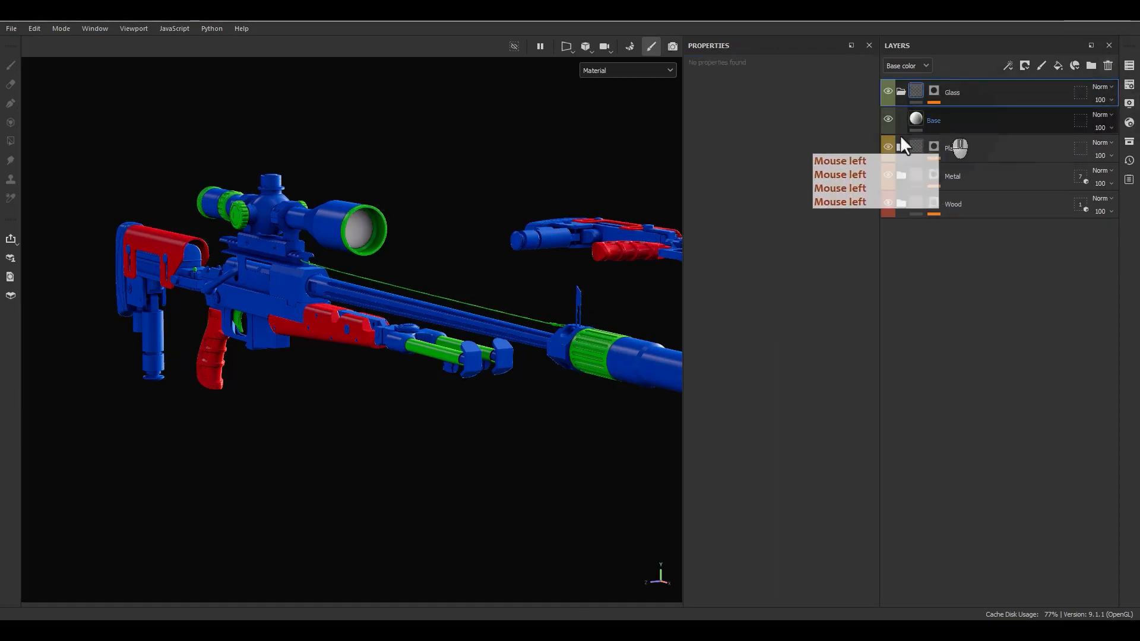
Step: Set the Base layer's base color to black, its roughness to 0 and its metallic to 1
left_click(908, 127)
scroll(457, 247, "up", 5)
middle_click_drag(430, 212, 385, 320, "alt")
left_click_drag(386, 321, 356, 336, "alt")
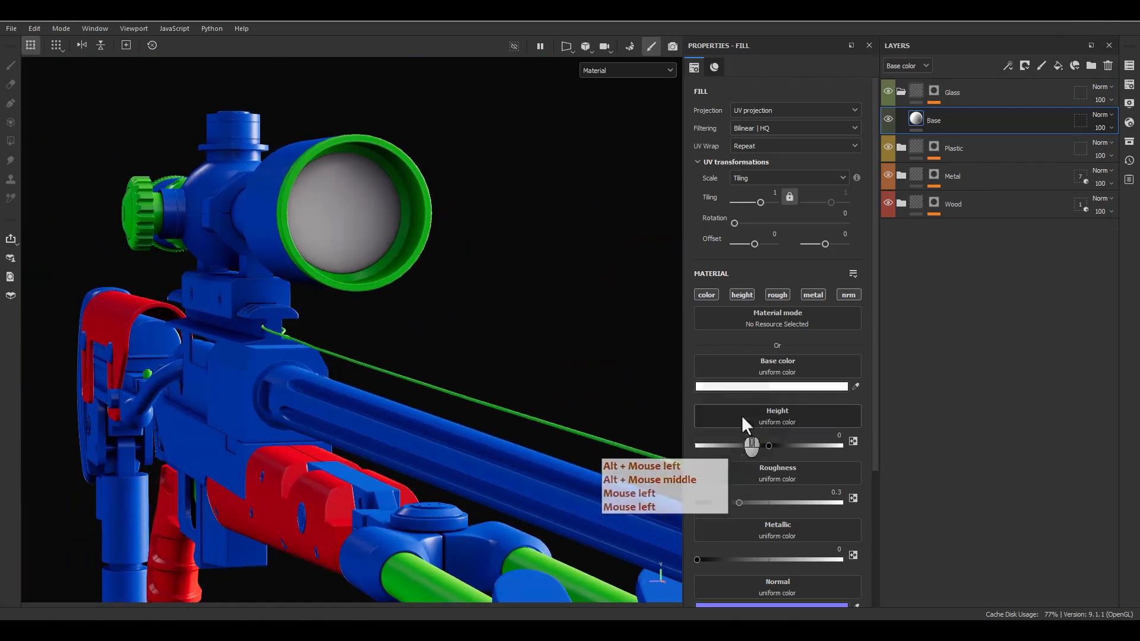
left_click(758, 387)
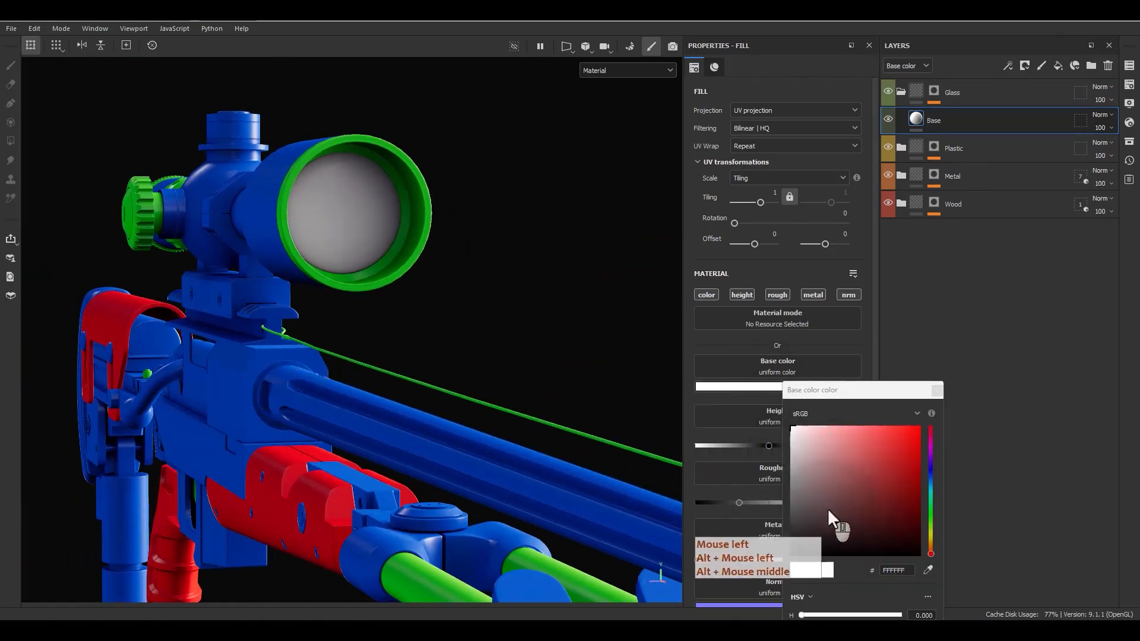
left_click_drag(827, 508, 615, 493)
left_click(936, 390)
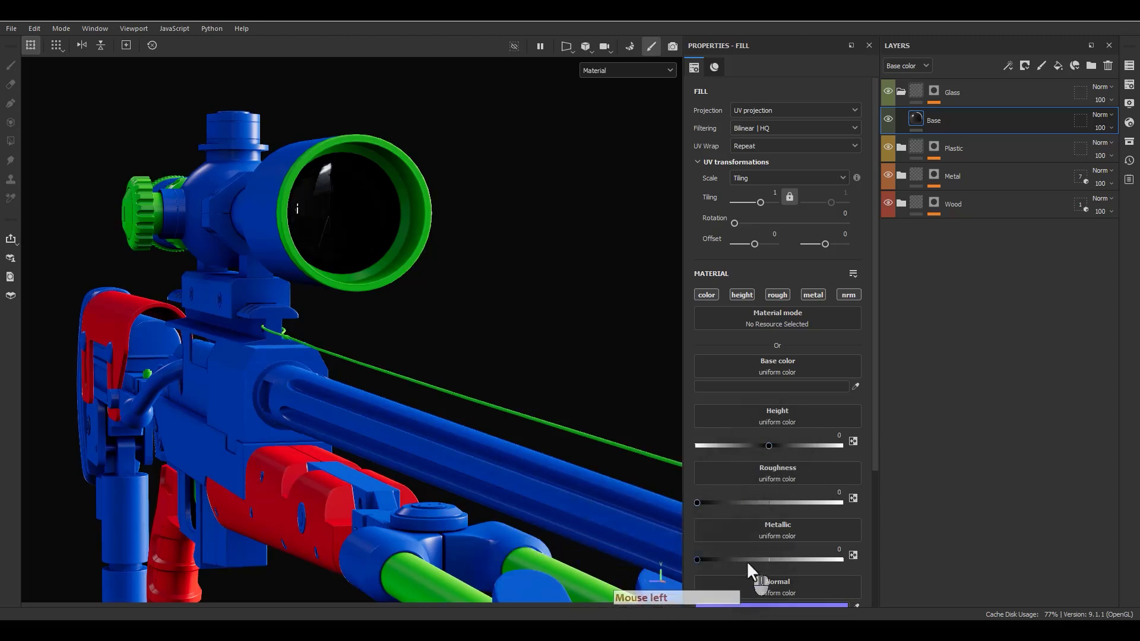
left_click_drag(746, 560, 893, 561)
Step: Rotate the environment lighting so it reflects brightly in the scope's front lens
middle_click_drag(201, 283, 439, 321, "alt")
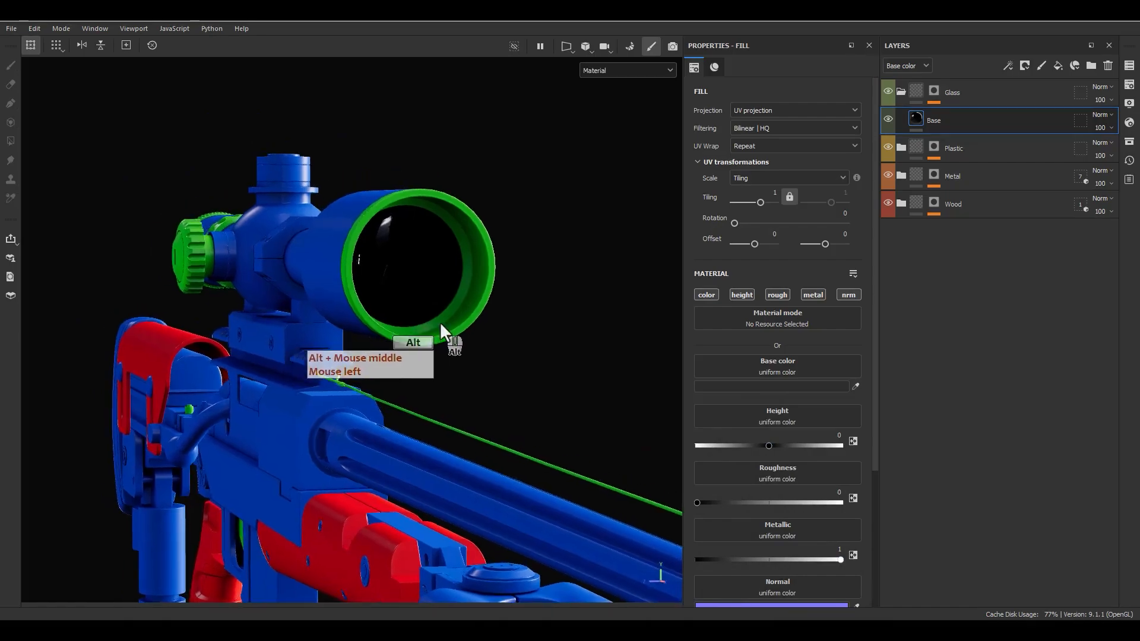
left_click_drag(440, 325, 416, 311, "alt")
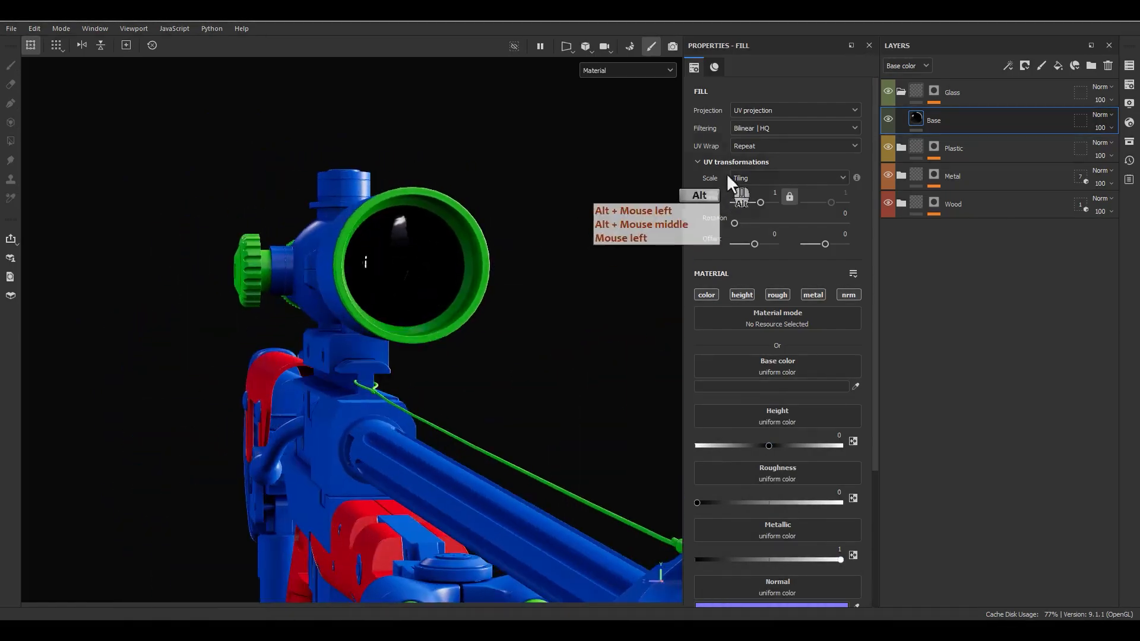
left_click_drag(445, 264, 419, 276, "alt")
scroll(419, 276, "up", 4)
right_click_drag(455, 298, 425, 305, "shift")
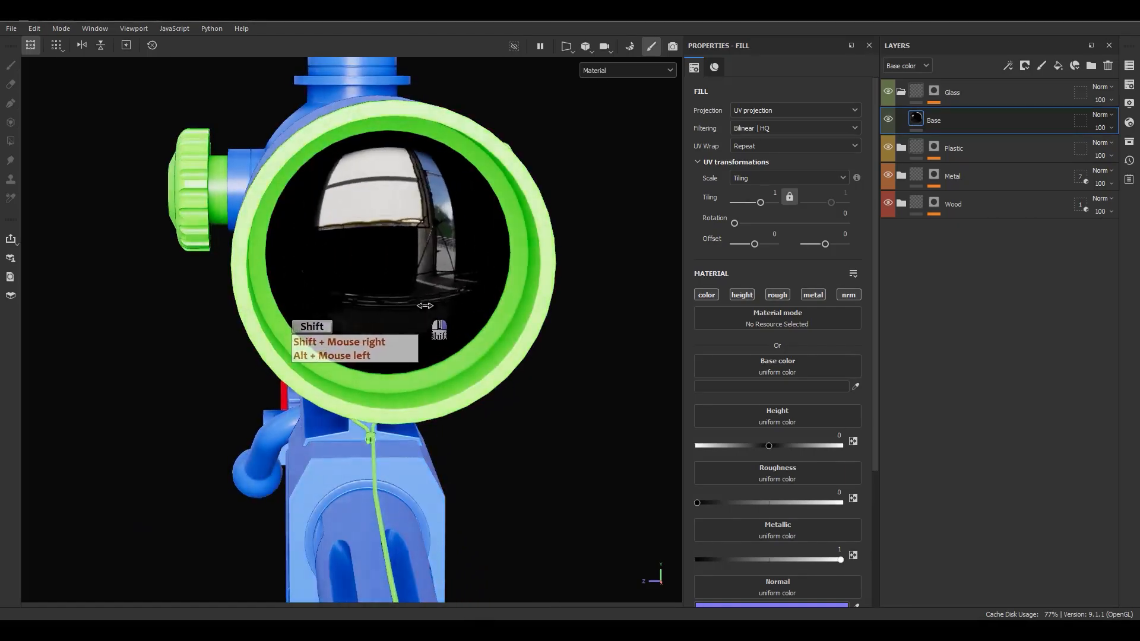
left_click_drag(425, 306, 571, 299, "alt")
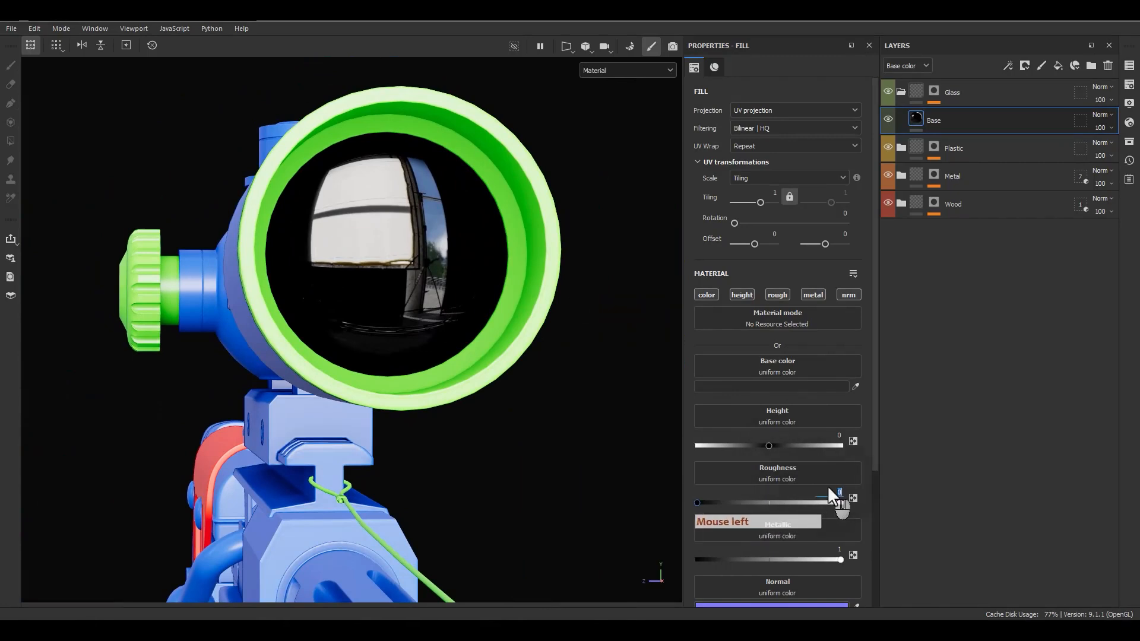
Step: Try roughness values of 0.1 and 0.01 on the Base layer, and settle on 0.05
type(".1")
key("Return")
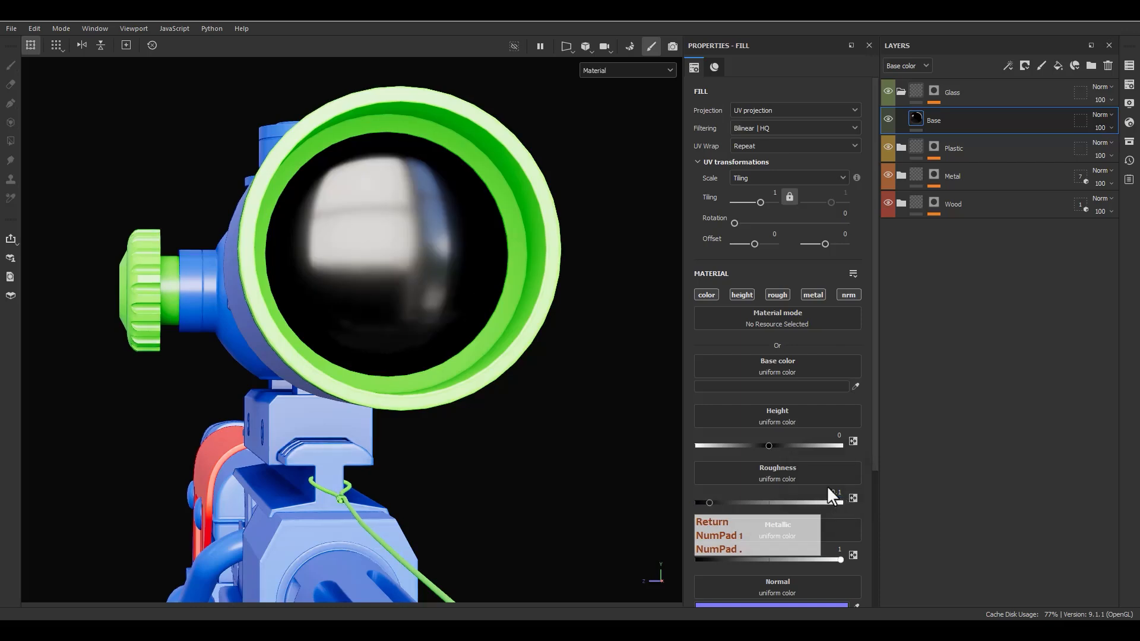
left_click(828, 492)
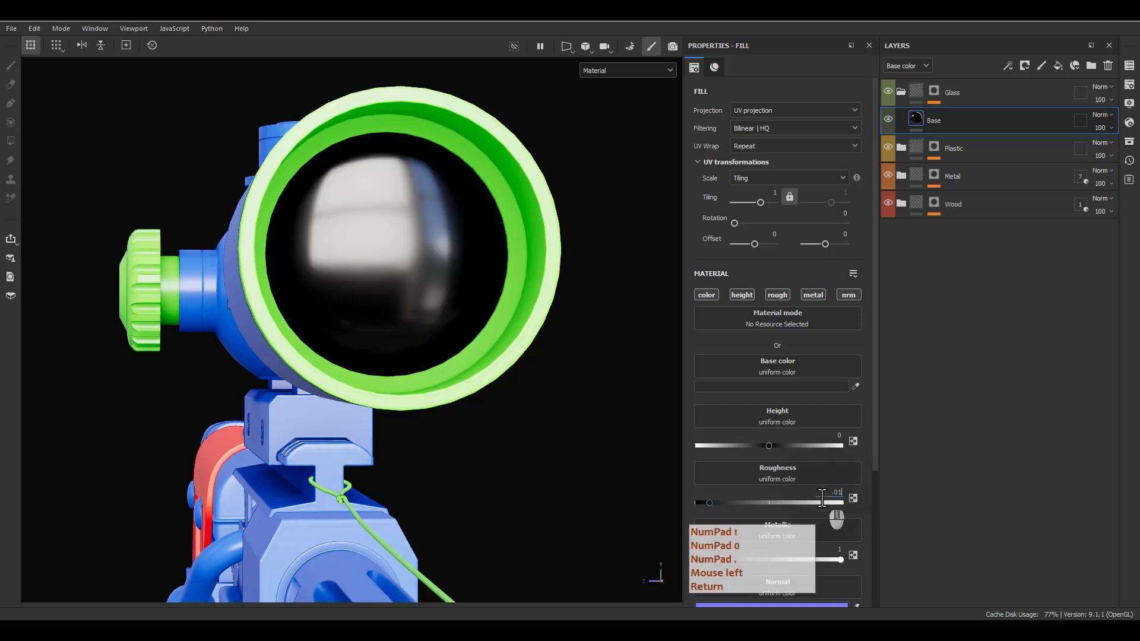
key("Return")
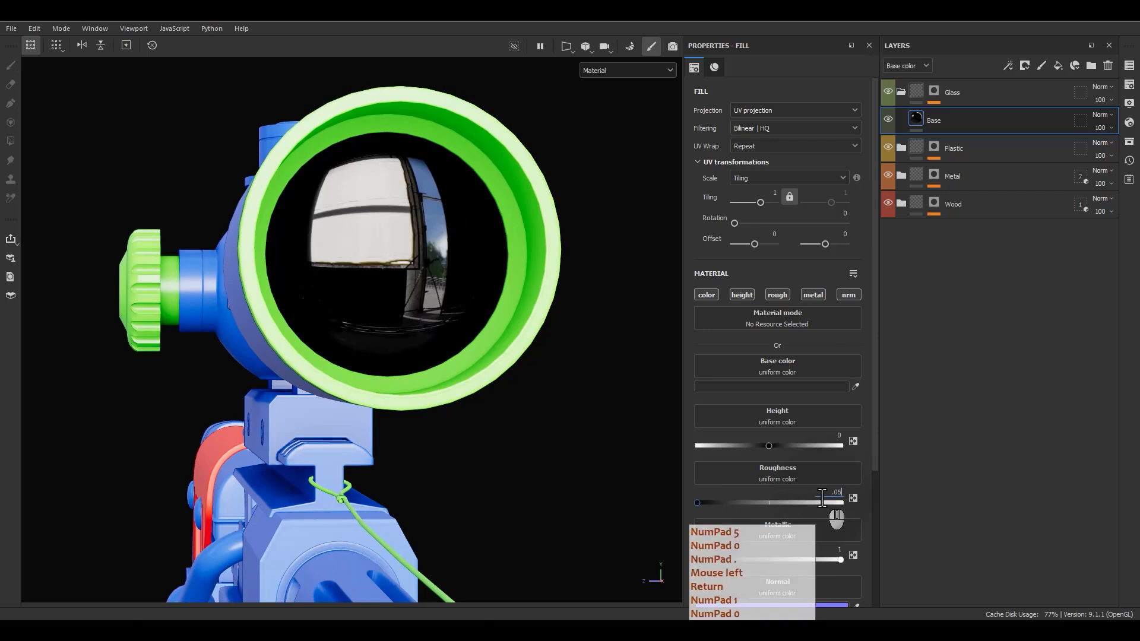
key("Return")
mouse_move(485, 329)
left_mouse_down("alt")
mouse_move(423, 315)
mouse_move(484, 326)
mouse_move(499, 312)
left_mouse_up("alt")
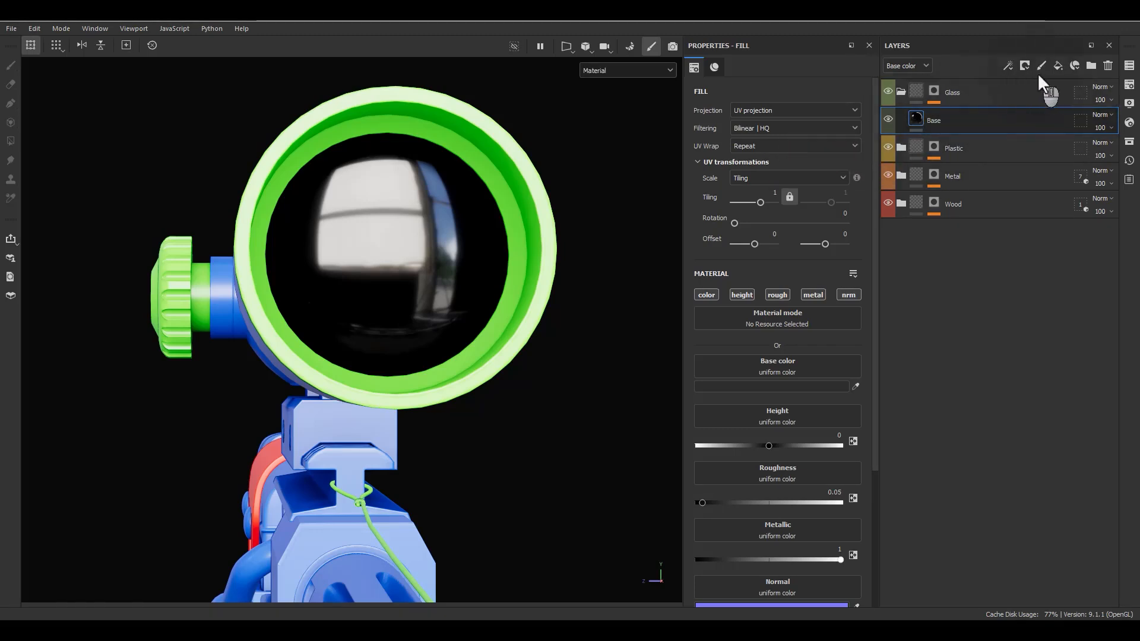
Step: Add a fill layer named ColorVar above Base in the Glass folder
left_click(1058, 66)
double_click(944, 122)
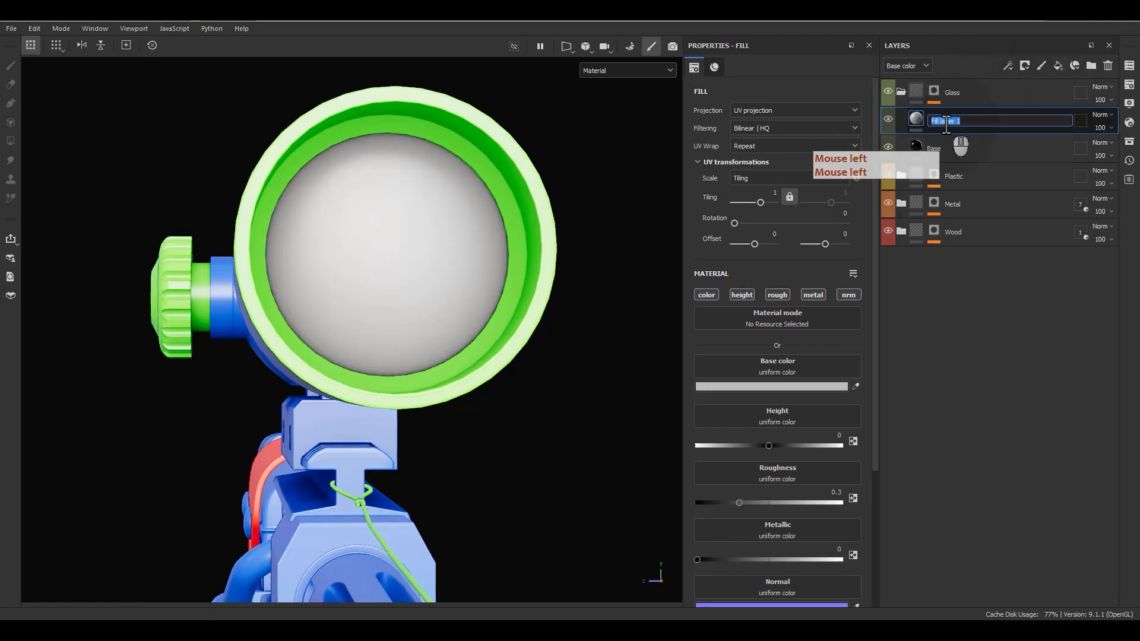
type("Colorva")
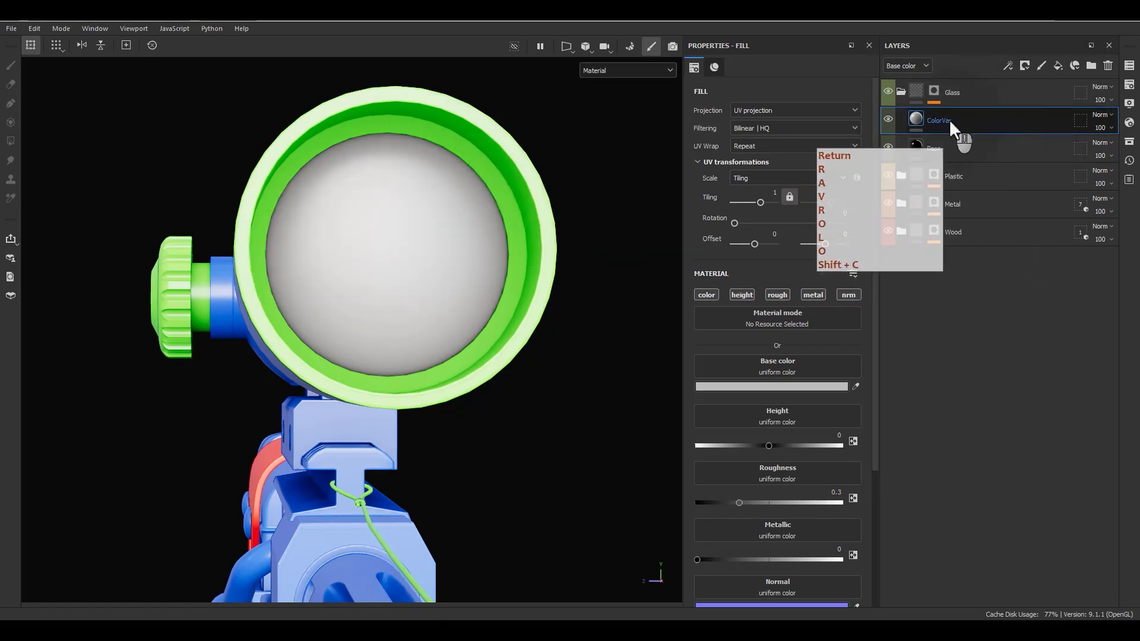
Step: Add a black mask to the ColorVar layer and apply a UV Border Distance generator to it
right_click(947, 118)
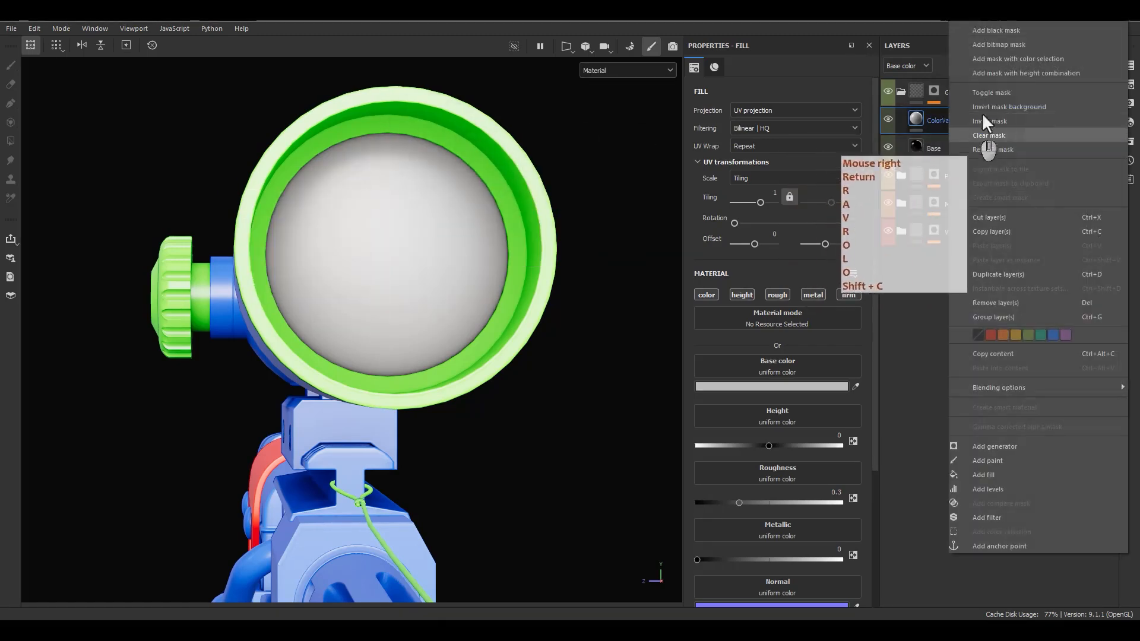
left_click(1003, 29)
right_click(931, 119)
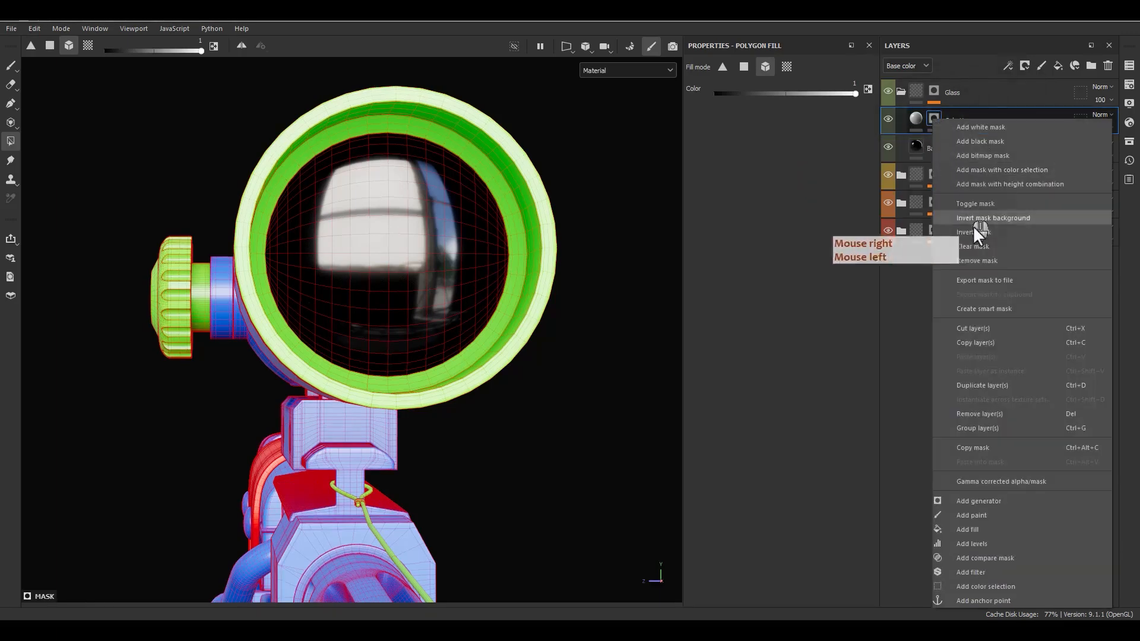
left_click(1003, 496)
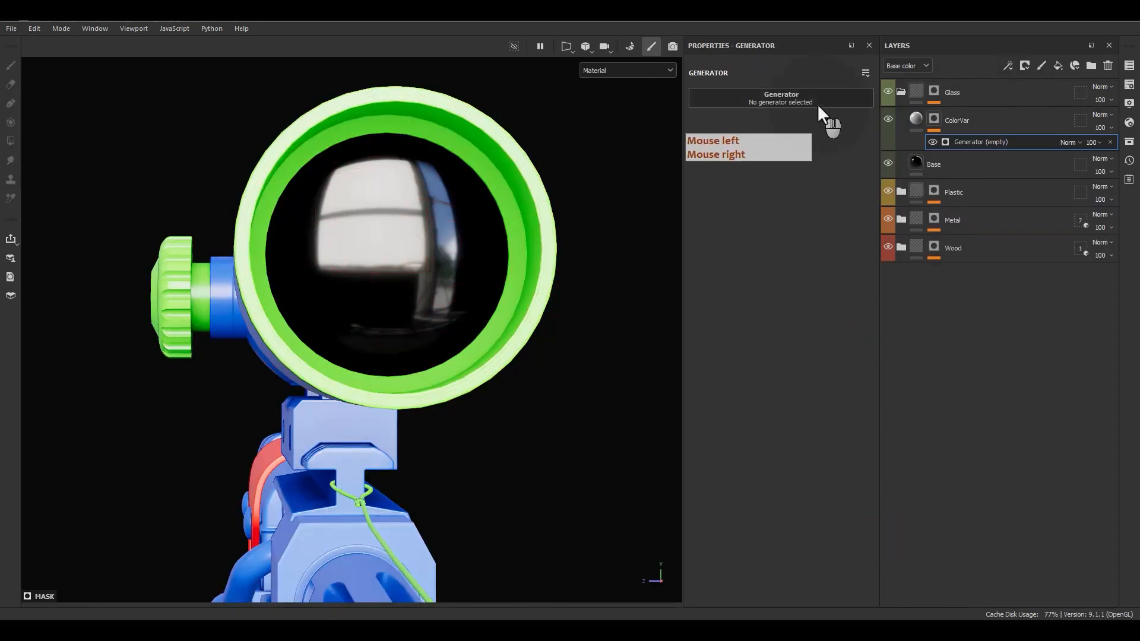
left_click(817, 104)
left_click(850, 253)
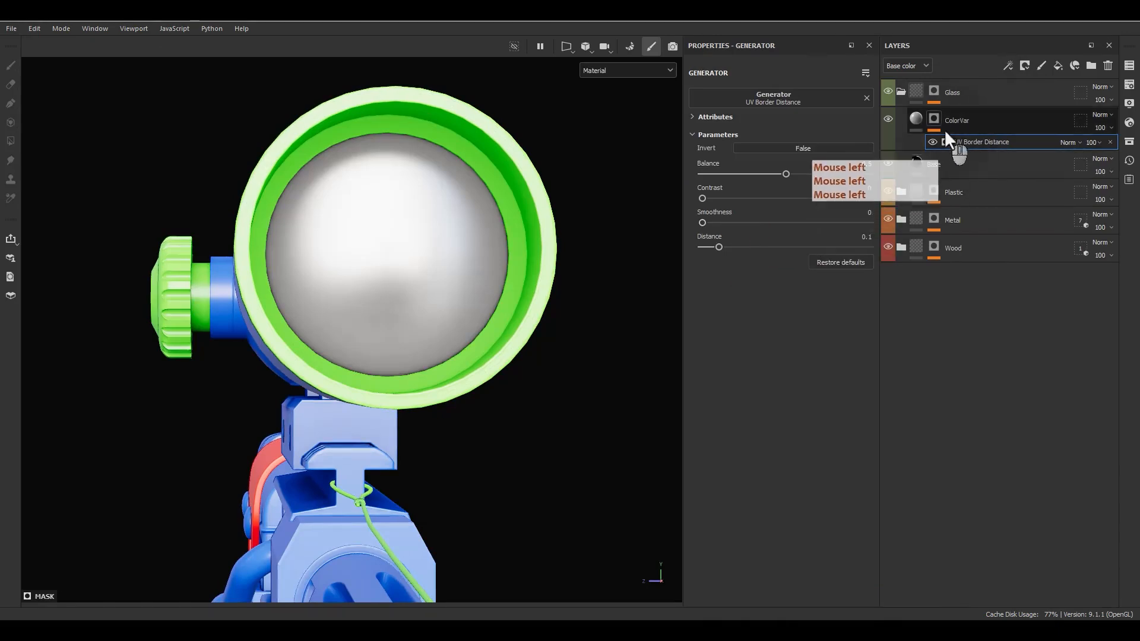
Step: Tune the UV Border Distance generator on ColorVar's mask to balance 0.33, smoothness 0.13 and distance 0.07
left_click(933, 117, "alt")
left_click(956, 142)
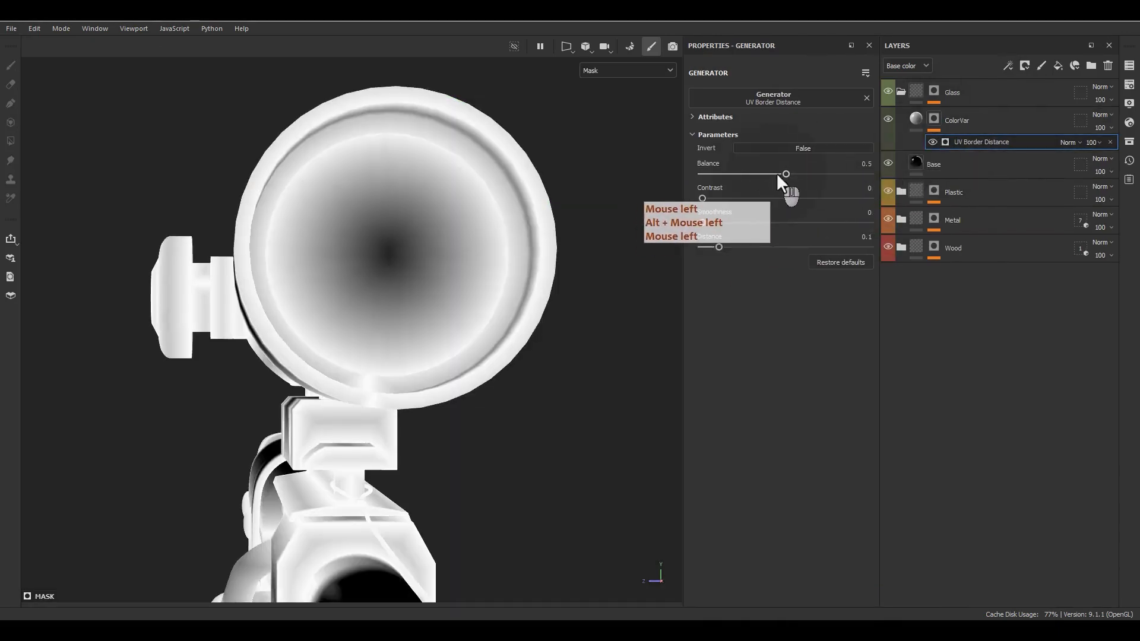
left_click_drag(775, 173, 749, 176)
key("m")
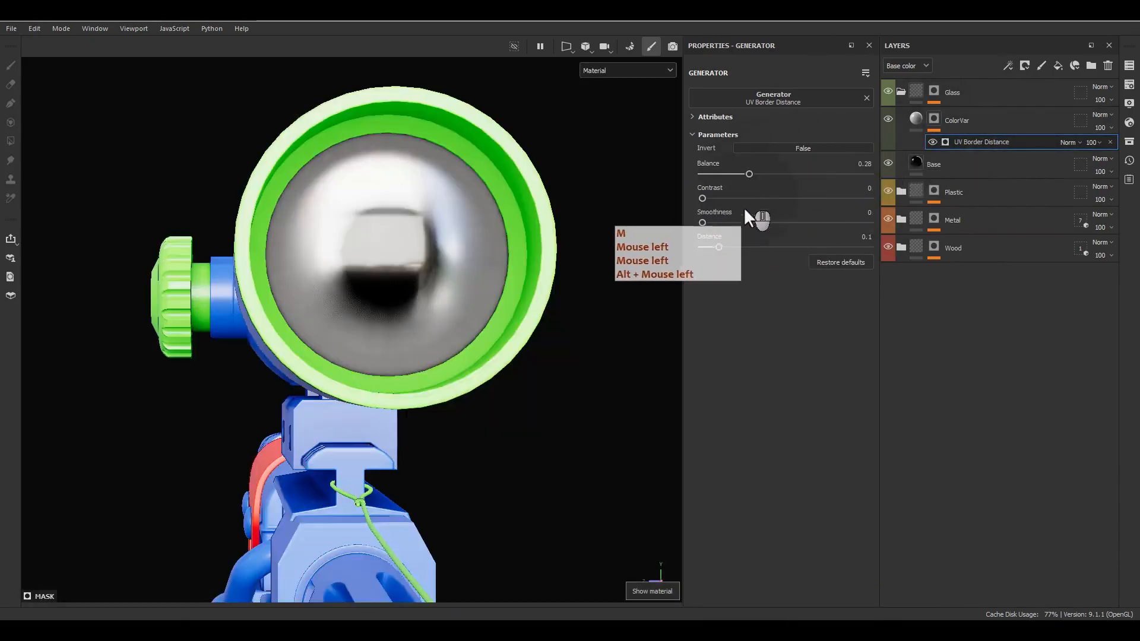
left_click_drag(481, 301, 563, 304, "alt")
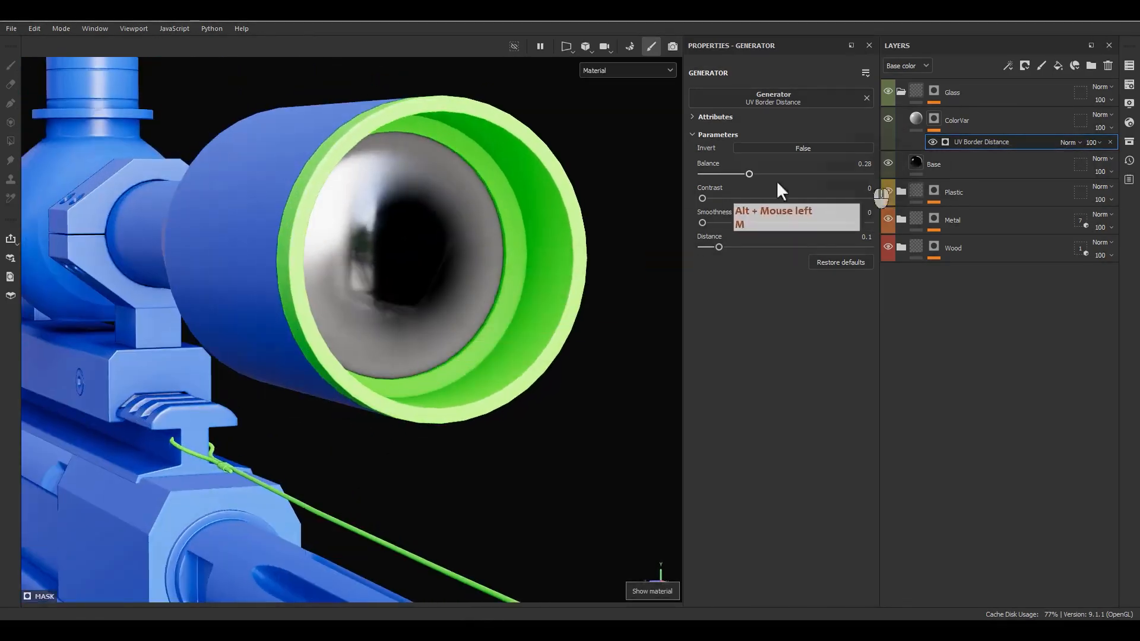
left_click_drag(525, 267, 498, 264, "alt")
mouse_move(704, 222)
left_mouse_down()
mouse_move(736, 224)
mouse_move(724, 222)
mouse_move(725, 247)
mouse_move(713, 248)
mouse_move(710, 220)
mouse_move(724, 220)
left_mouse_up()
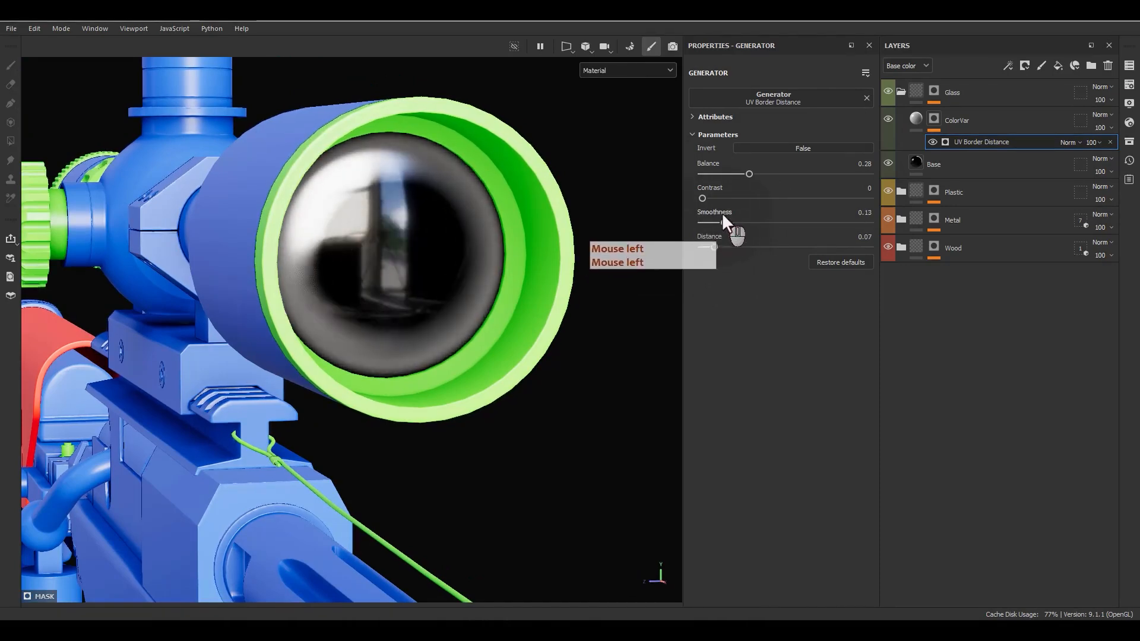
mouse_move(739, 172)
left_mouse_down()
mouse_move(727, 172)
mouse_move(757, 166)
left_mouse_up()
left_click_drag(453, 279, 409, 159, "alt")
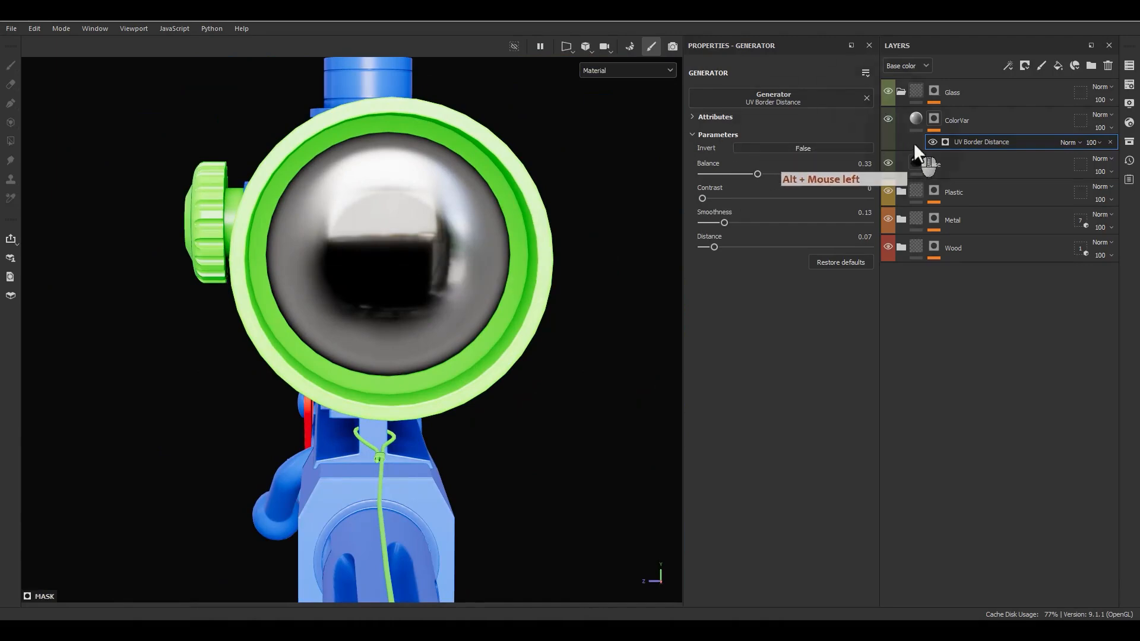
Step: Limit the ColorVar fill layer to the color channel only
left_click(917, 120)
left_click_drag(412, 279, 450, 260, "alt")
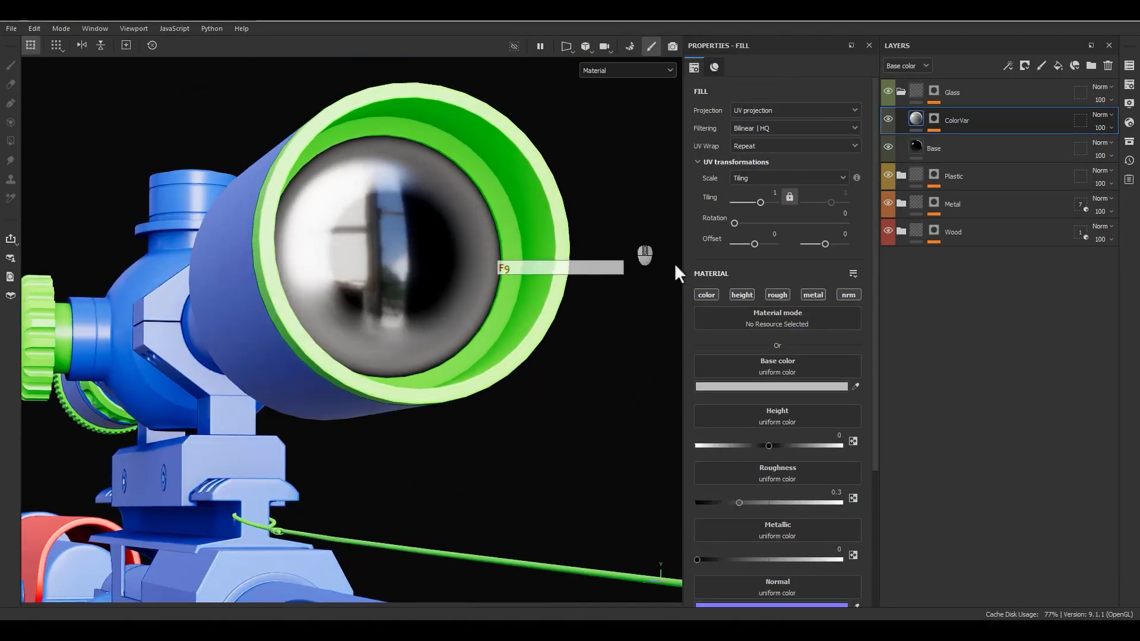
key("F9")
left_click(702, 293, "alt")
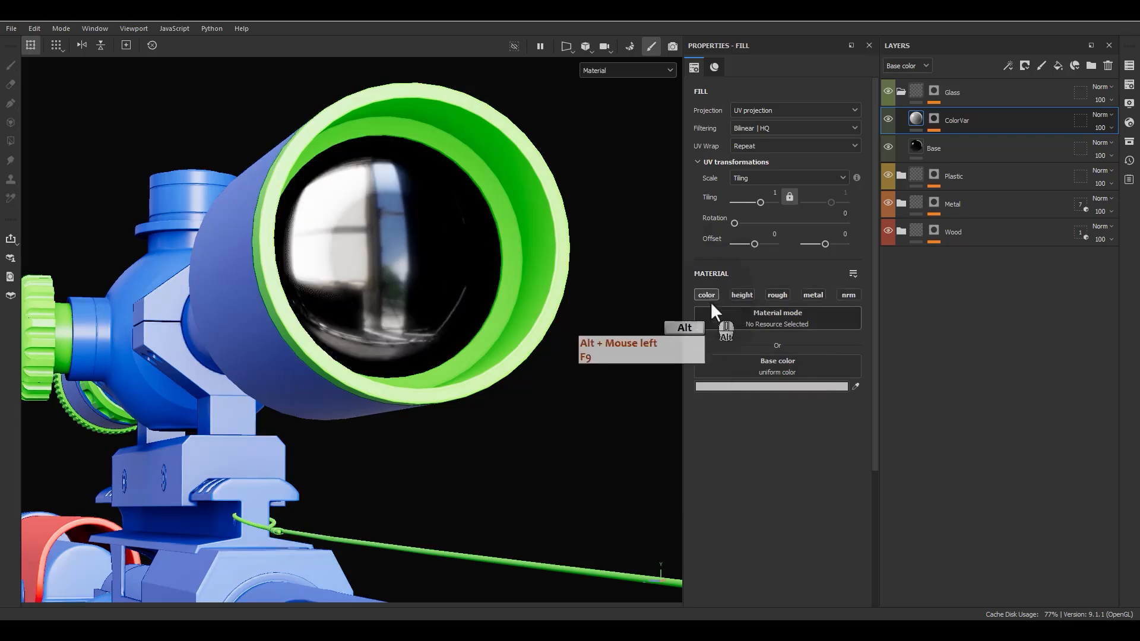
Step: Assign the Gradient Builder texture to ColorVar's base color and set its color quantity to 2
left_click(770, 365)
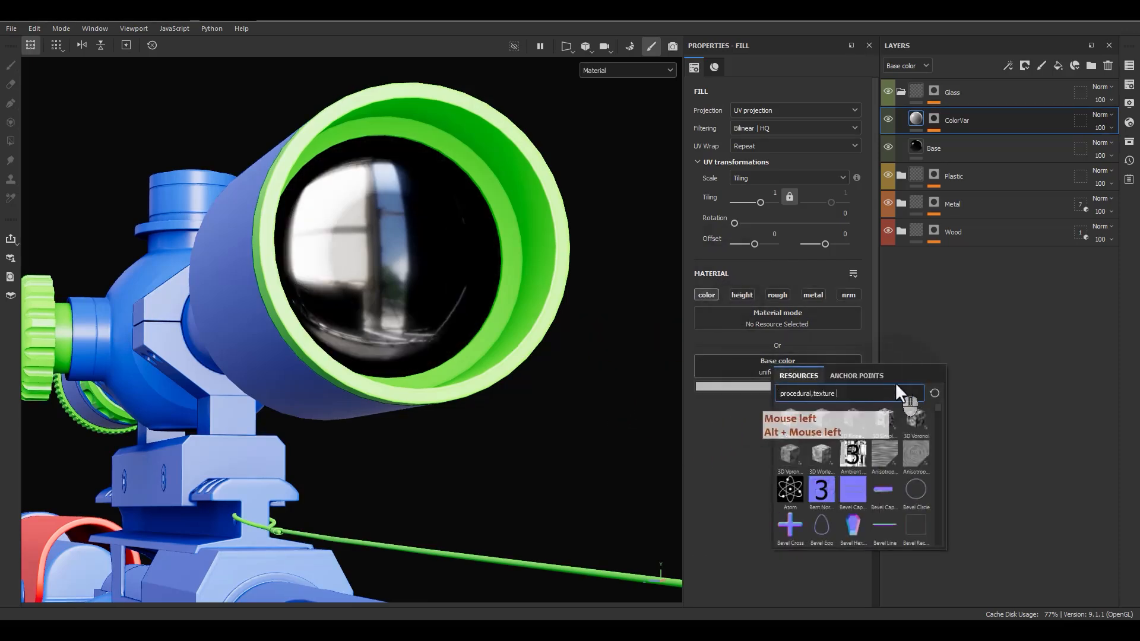
type("gradie")
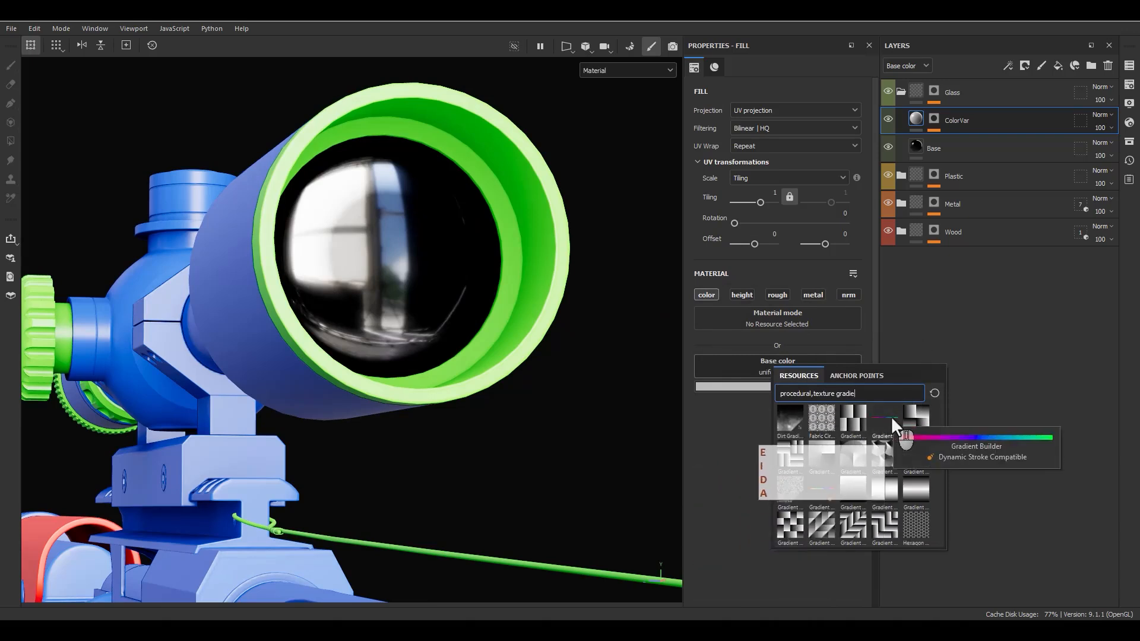
left_click(889, 415)
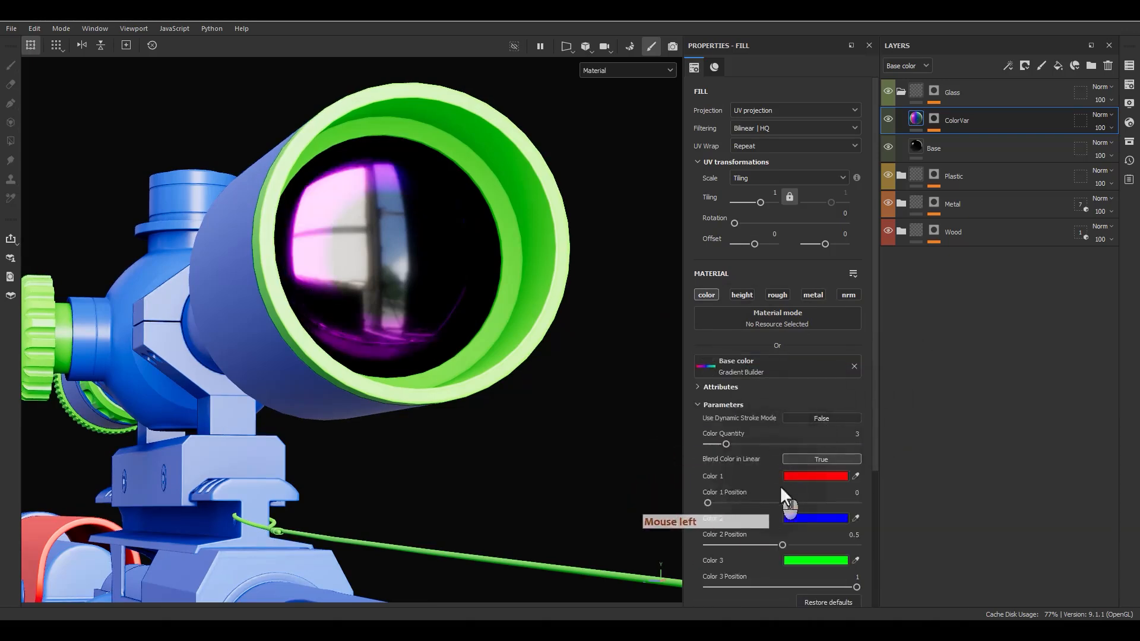
left_click_drag(725, 445, 677, 444)
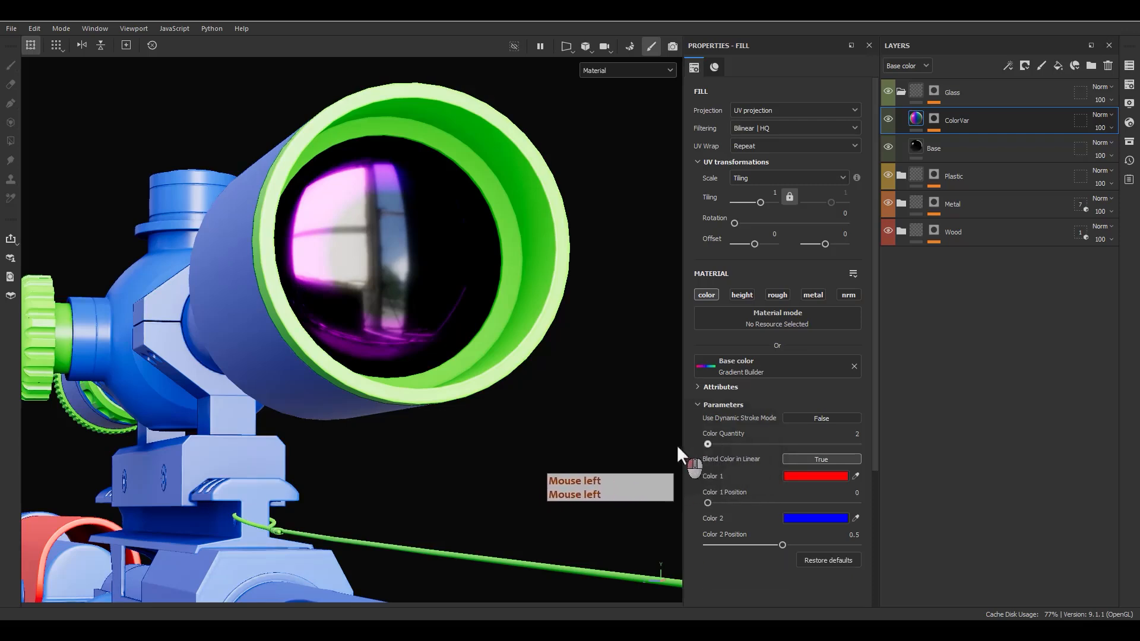
Step: Set Color 1 of ColorVar's Gradient Builder to a soft bluish green
left_click(826, 476)
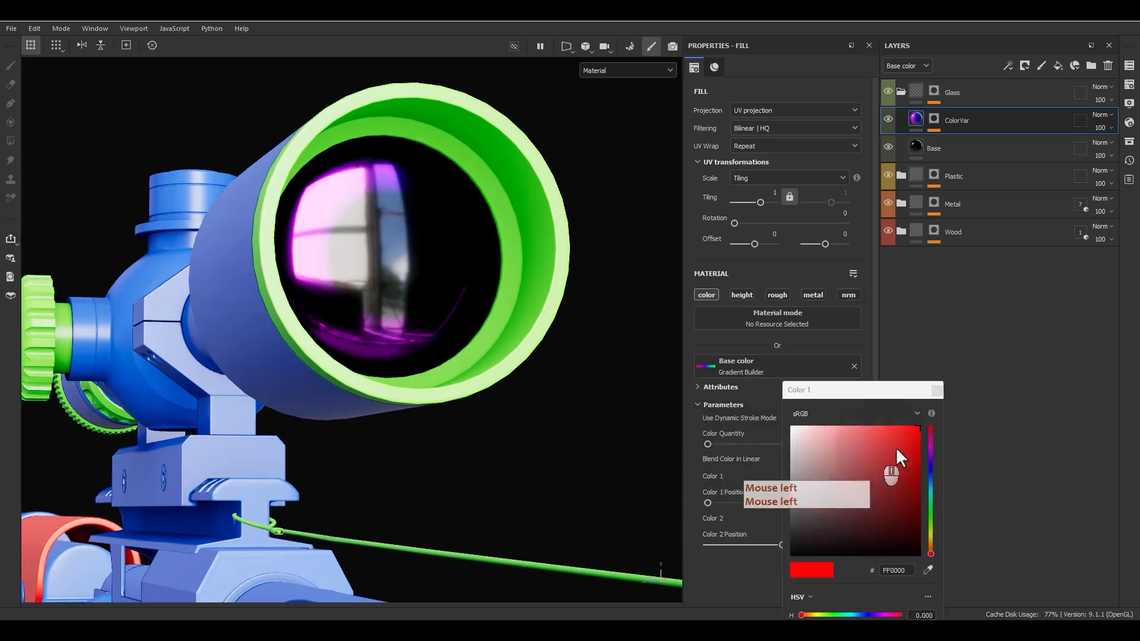
left_click(930, 506)
left_click_drag(930, 505, 929, 513)
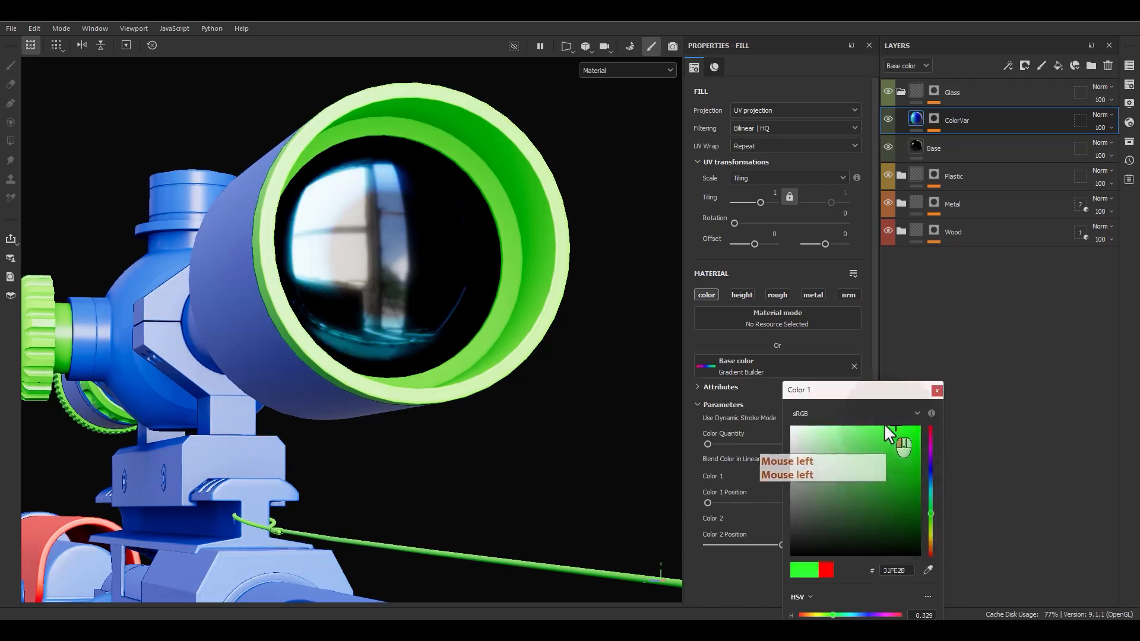
left_click(874, 439)
left_click(930, 504)
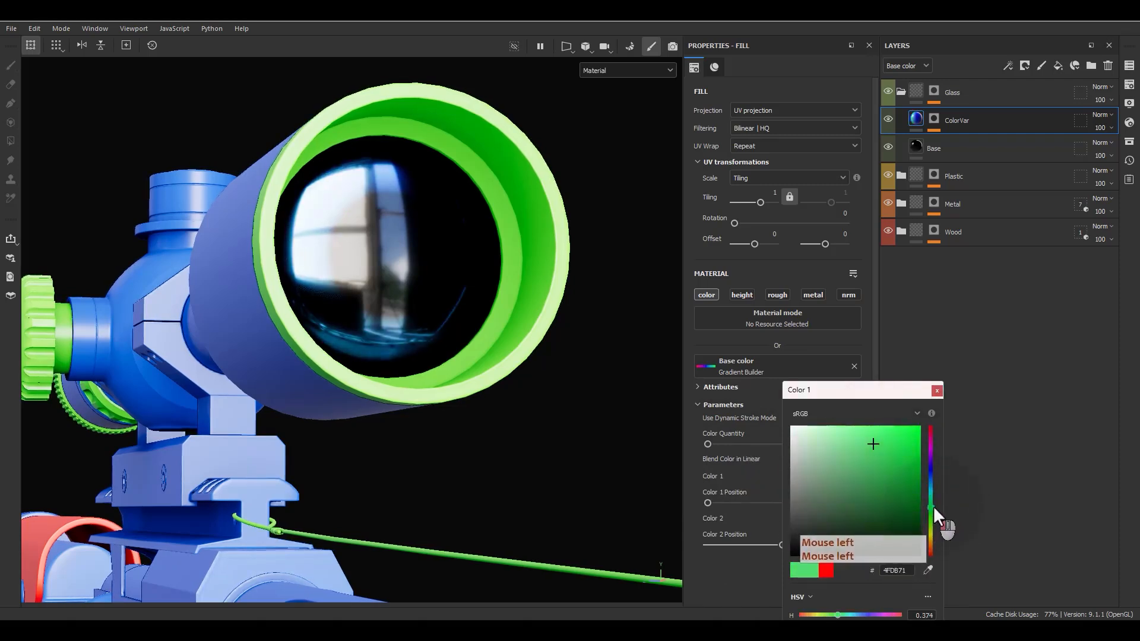
left_click(936, 391)
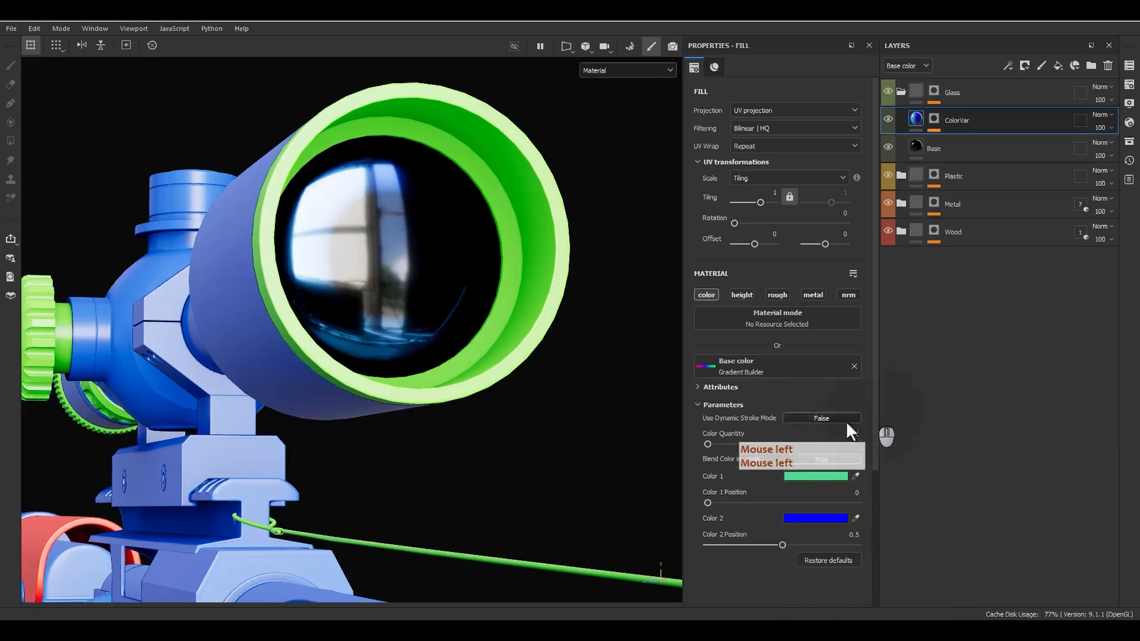
left_click_drag(487, 423, 466, 394, "alt")
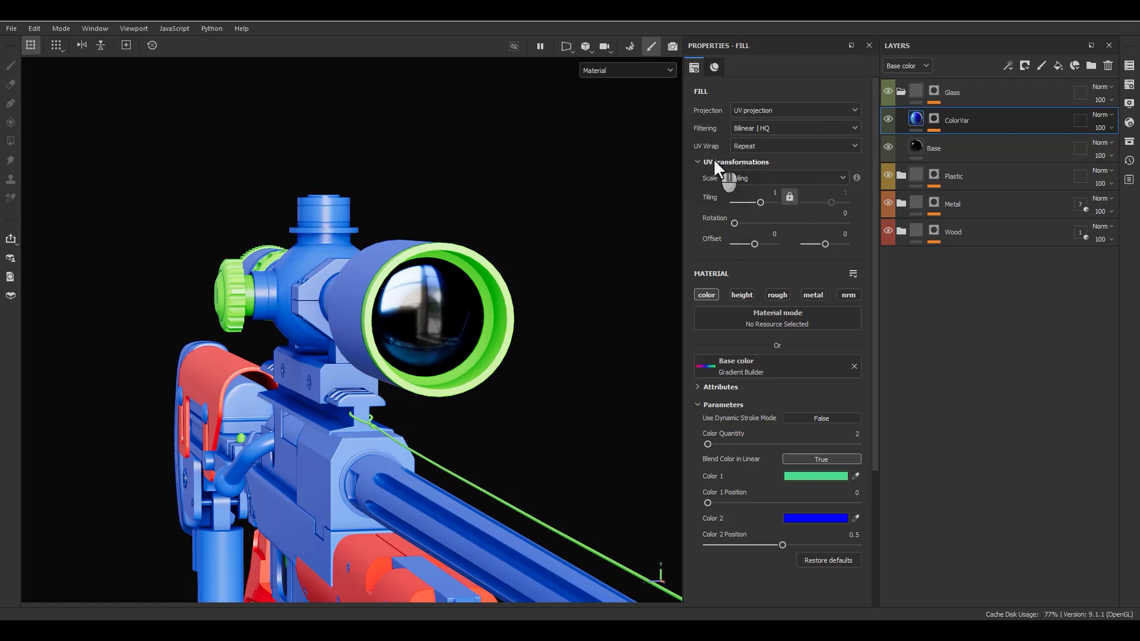
Step: In the UV view, move ColorVar's gradient projection onto the round scope lens island, offset about 1.81 by 0.13
key("F3")
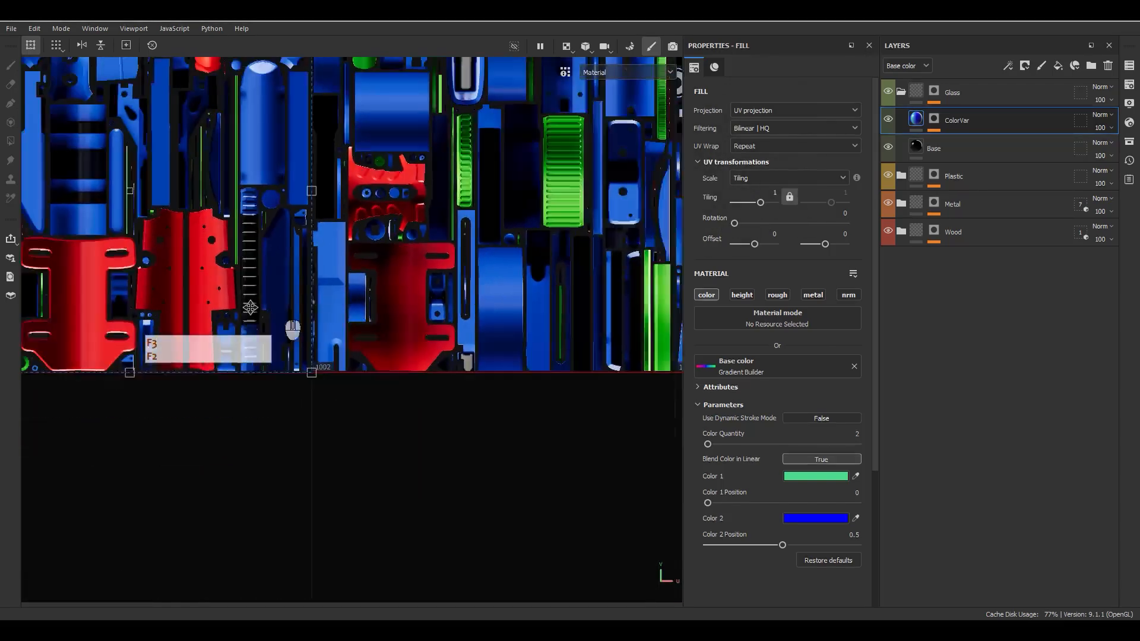
left_click_drag(341, 297, 625, 284)
middle_click_drag(625, 284, 393, 356, "alt")
left_click_drag(415, 351, 461, 334)
scroll(434, 257, "up", 10)
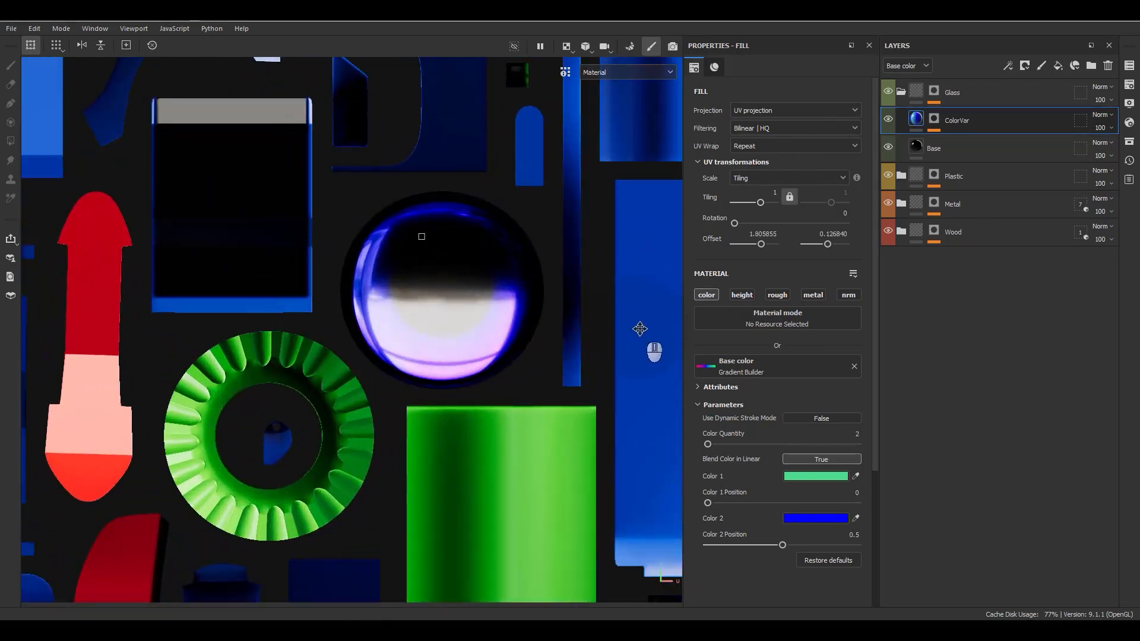
Step: Display the Glass folder's mask over the UV layout to identify which islands belong to the scope lenses
scroll(639, 328, "down", 10)
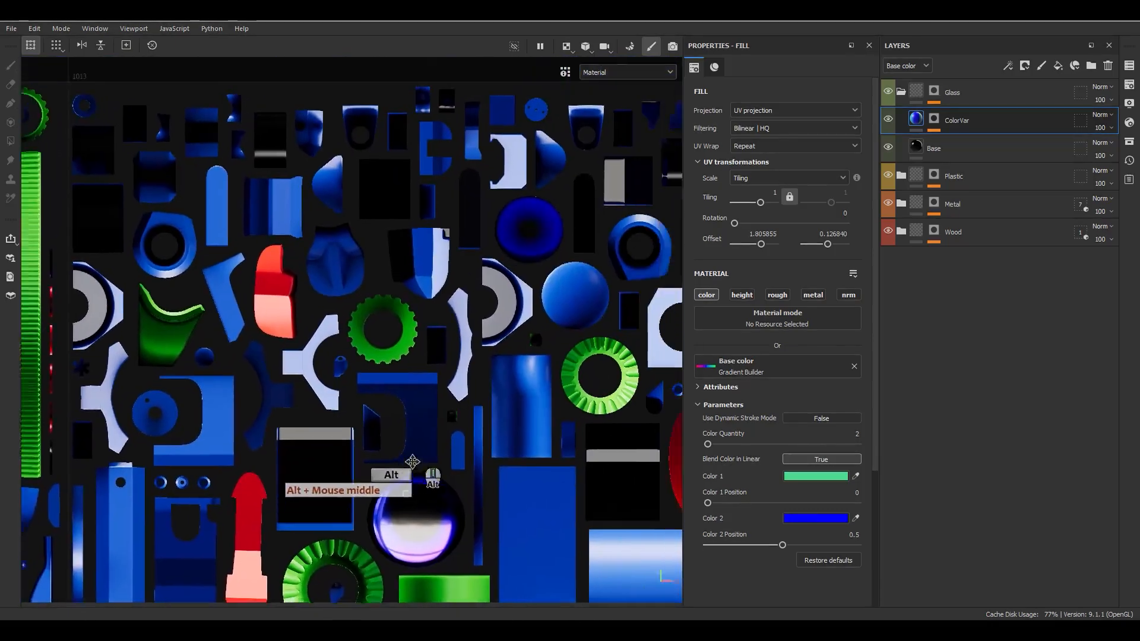
middle_click_drag(382, 469, 479, 330, "alt")
mouse_move(383, 329)
middle_mouse_down("alt")
mouse_move(420, 323)
mouse_move(371, 315)
middle_mouse_up("alt")
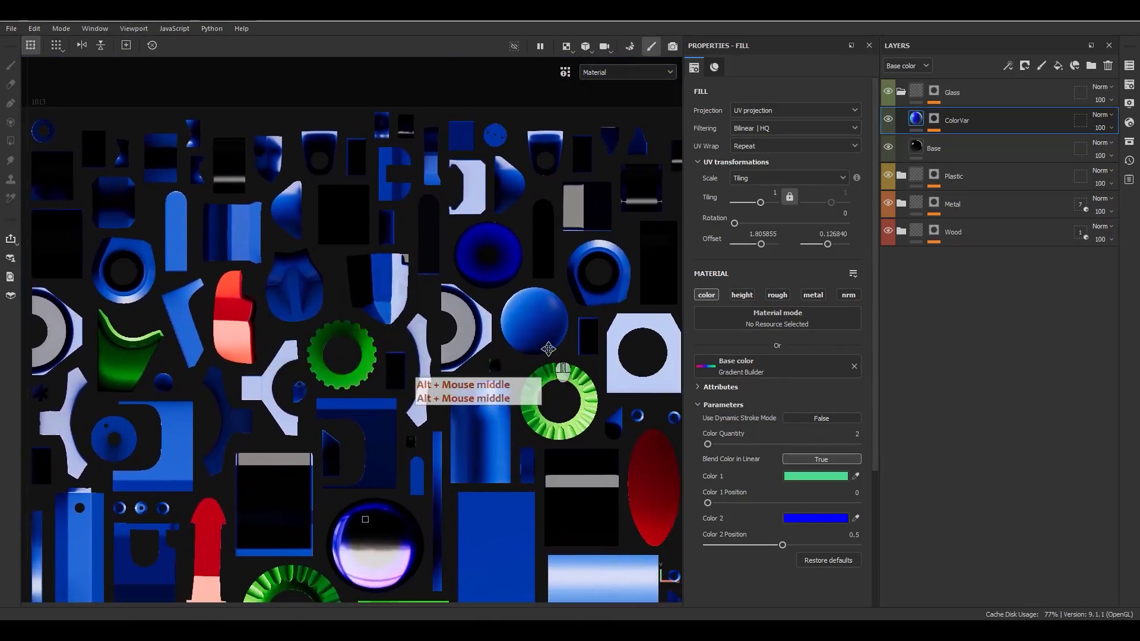
scroll(530, 347, "up", 4)
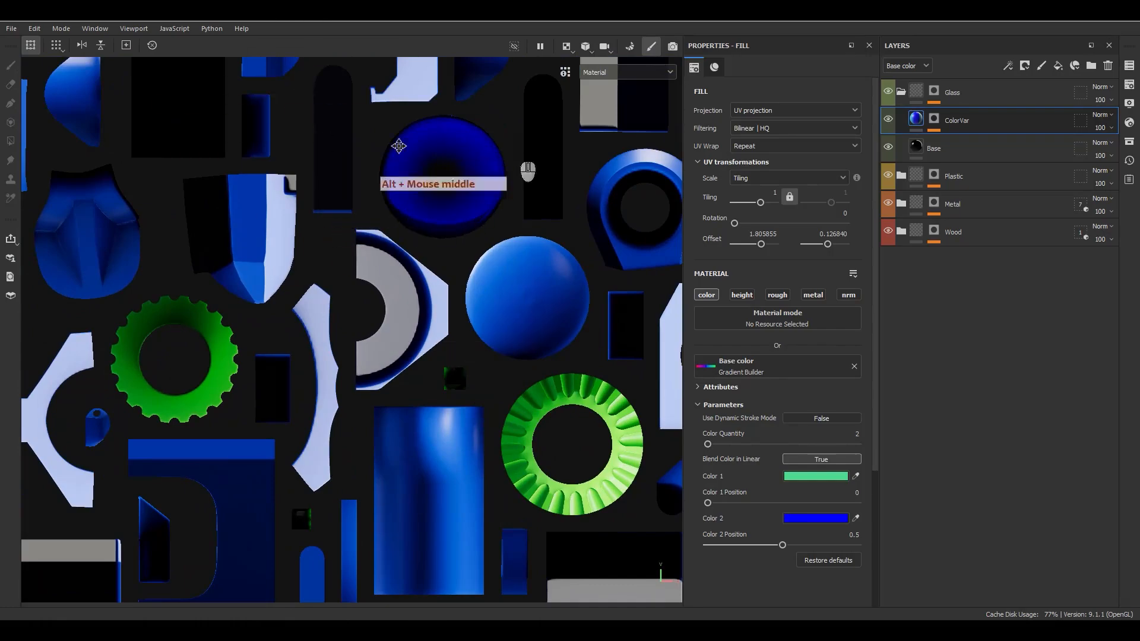
left_click(933, 92, "alt")
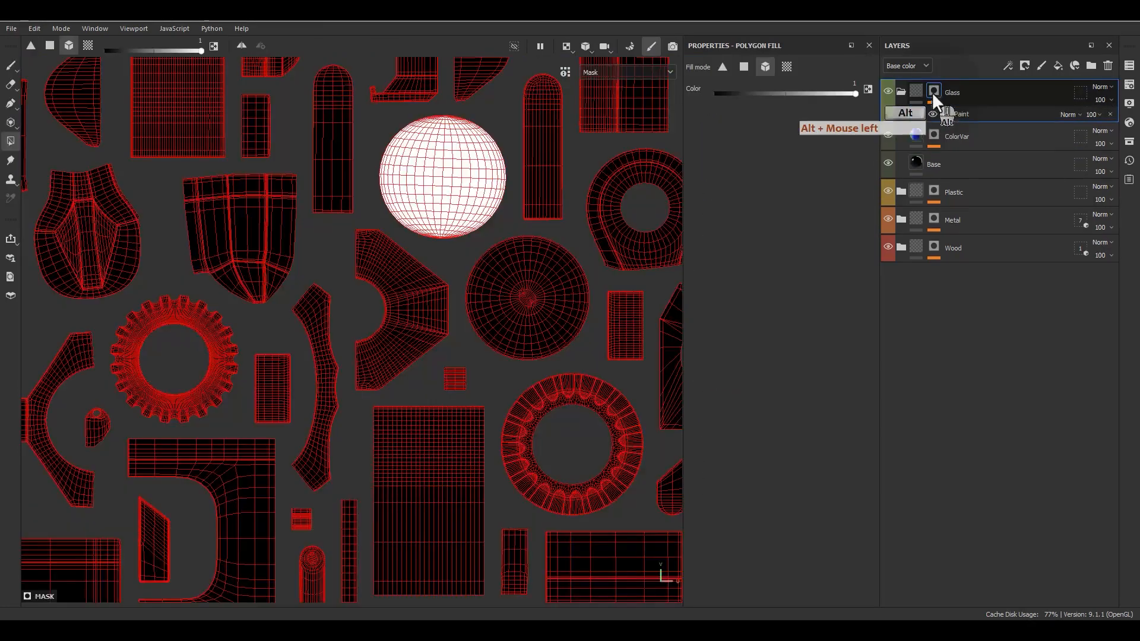
scroll(443, 232, "down", 4)
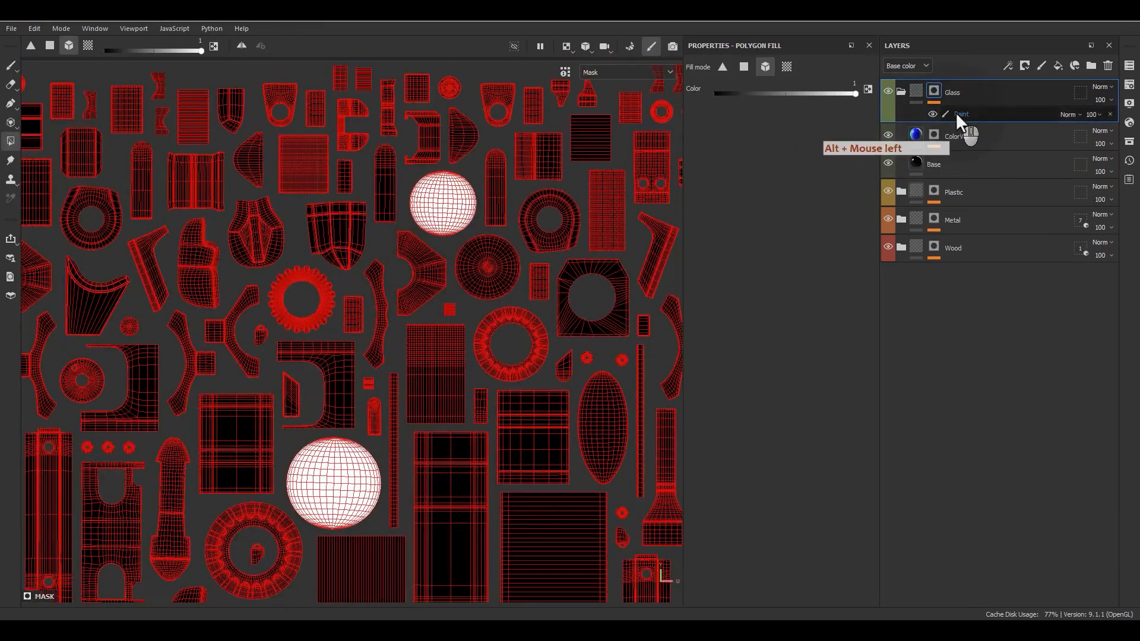
Step: Scale ColorVar's projection down to fit the larger lens island, with tiling about 10.78 and offset about 1.82 by 0.10
left_click(914, 142)
scroll(336, 344, "down", 7)
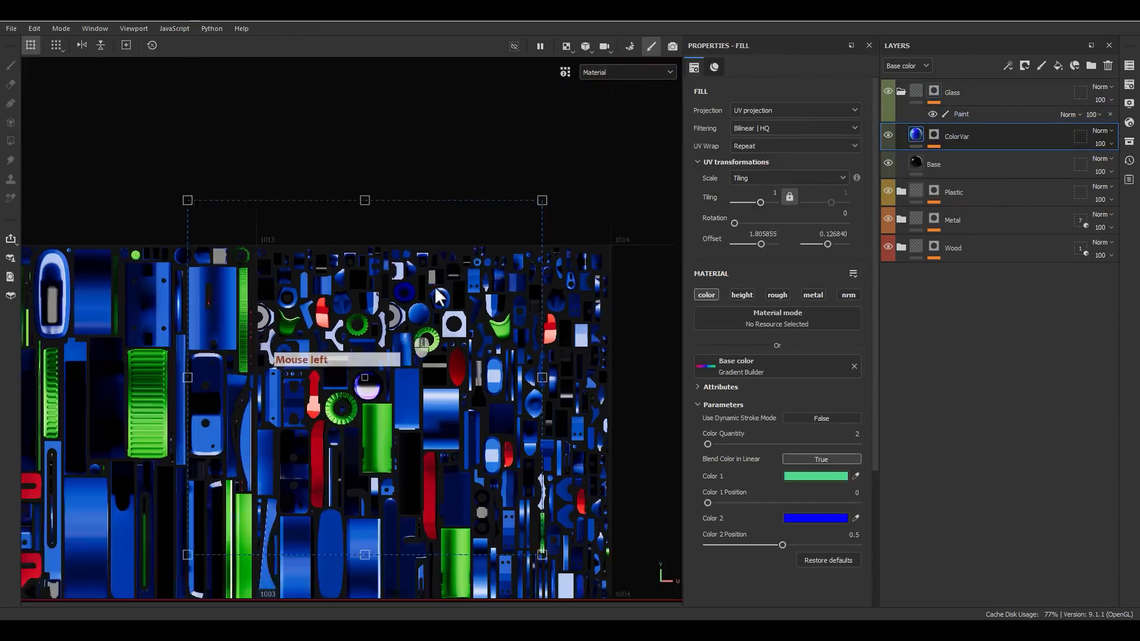
left_click_drag(534, 211, 429, 344, "ctrl+shift")
scroll(385, 397, "up", 2)
scroll(383, 391, "up", 3)
left_click_drag(440, 252, 410, 320, "ctrl+shift")
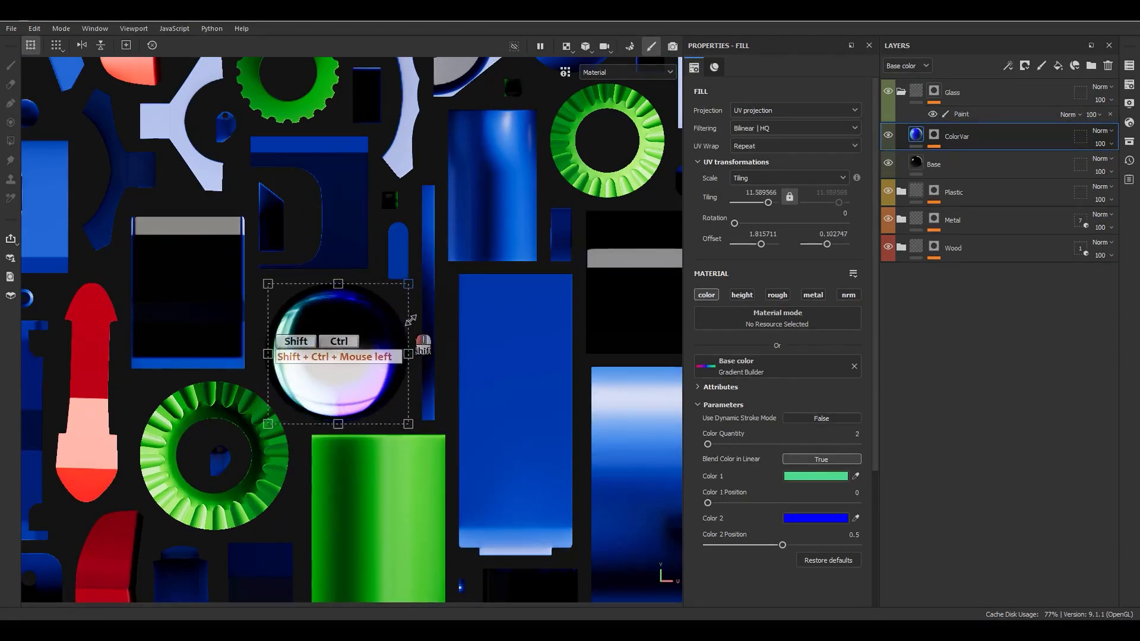
Step: Show the 3D and UV views together, then enable ColorVar's roughness channel and set it to 0.1044
key("F1")
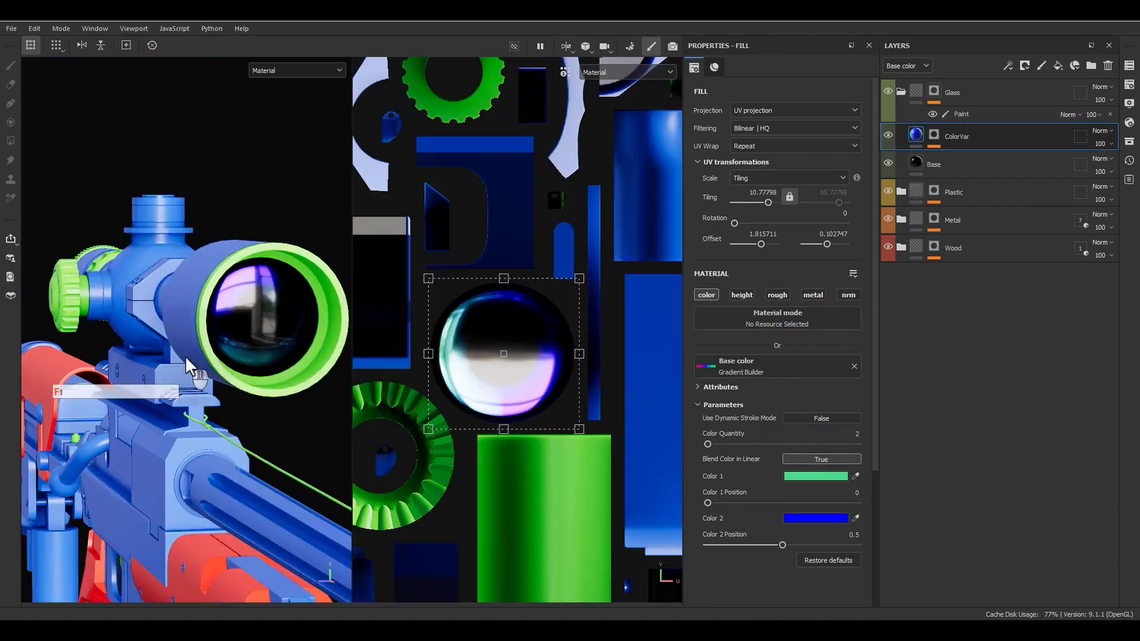
left_click_drag(186, 356, 249, 342, "alt")
middle_click_drag(250, 342, 215, 320, "alt")
left_click_drag(214, 320, 256, 342, "alt")
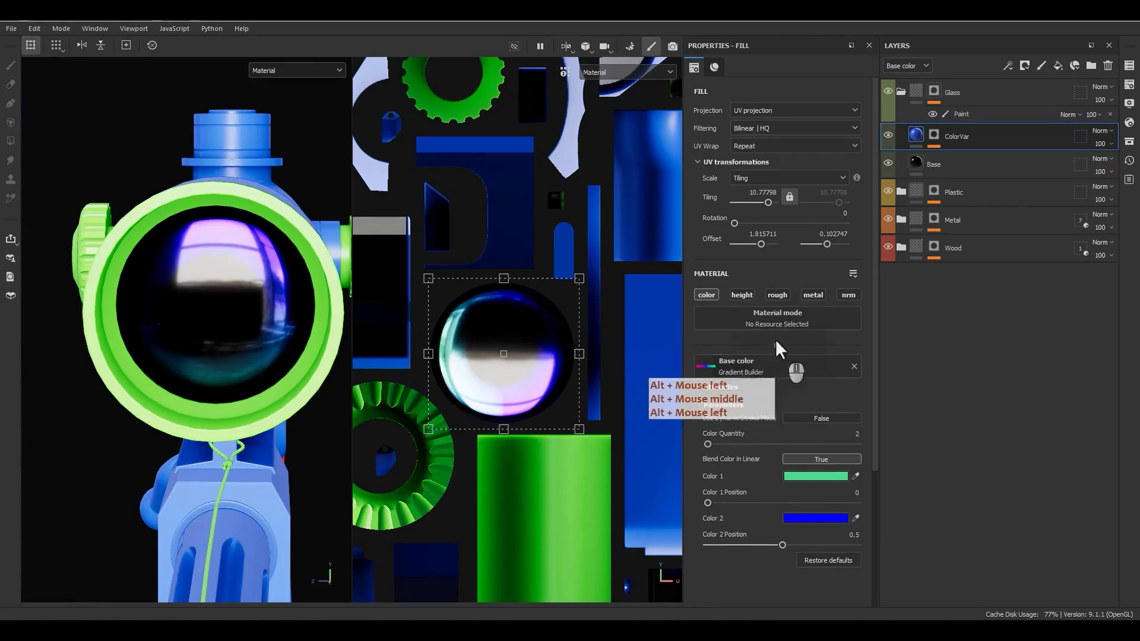
left_click(776, 295)
scroll(750, 556, "down", 3)
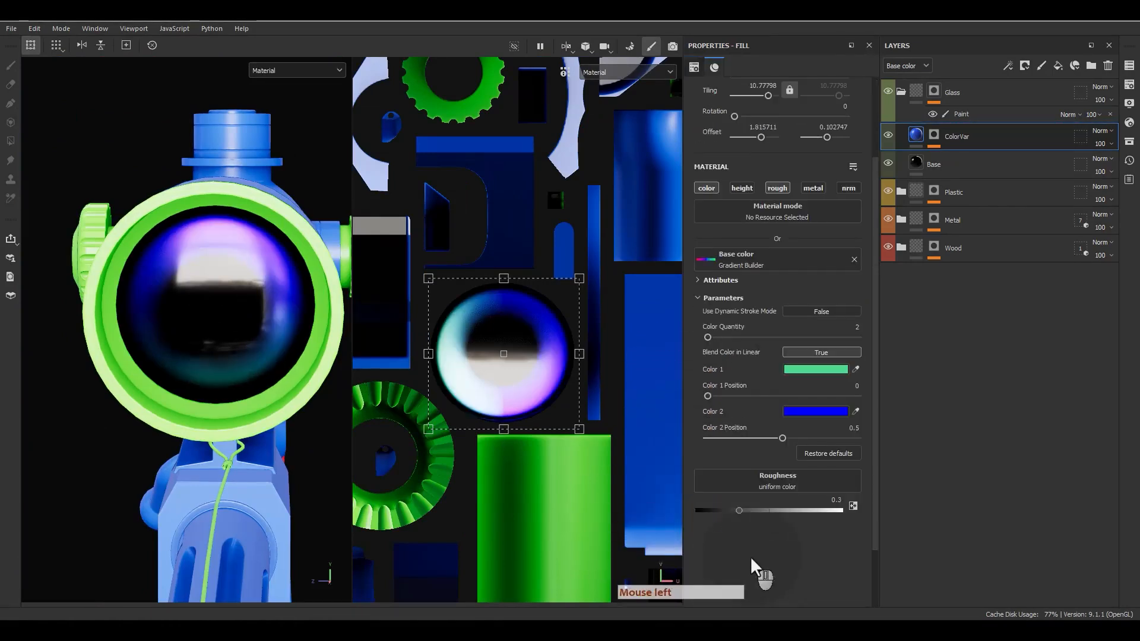
left_click(735, 511)
left_click_drag(734, 512, 708, 512)
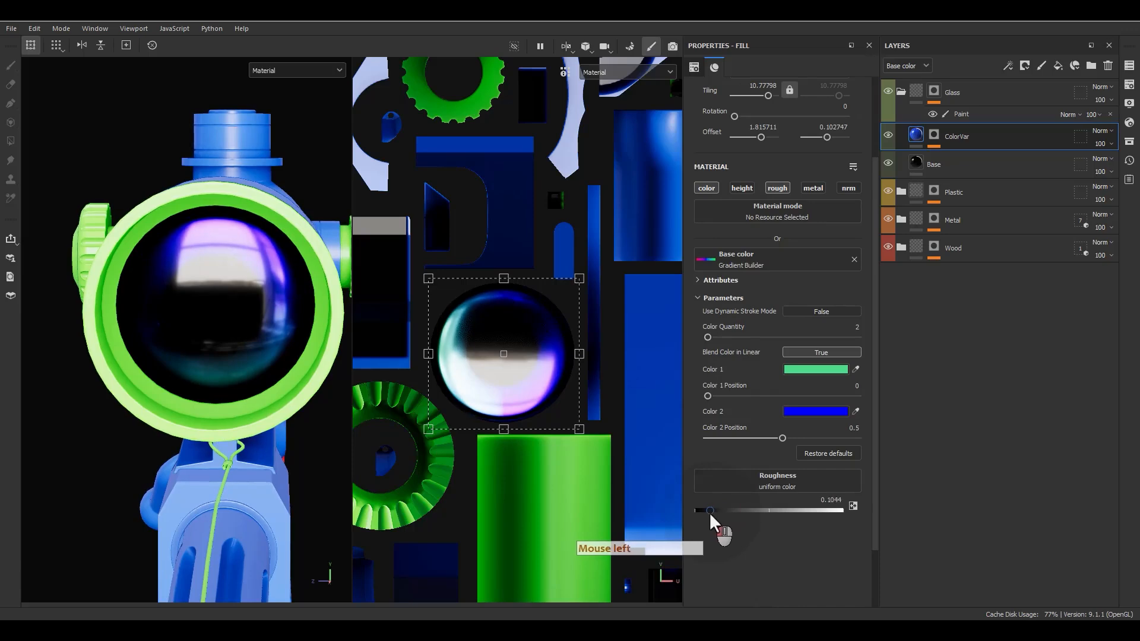
Step: Examine the rear scope lens up close under different lighting angles
left_click_drag(156, 311, 288, 376, "alt")
key("f")
left_click_drag(203, 348, 321, 266, "alt")
mouse_move(228, 279)
middle_mouse_down("alt")
mouse_move(338, 349)
mouse_move(109, 321)
middle_mouse_up("alt")
scroll(337, 348, "up", 3)
left_click(236, 317)
left_click_drag(237, 317, 249, 252, "alt")
scroll(250, 253, "up", 5)
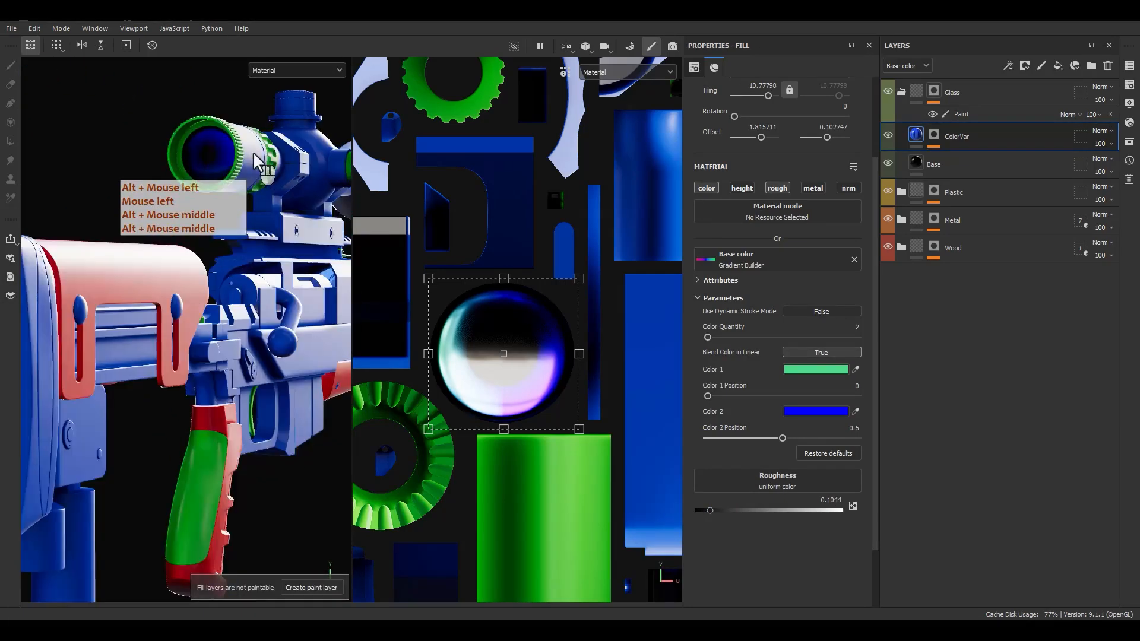
right_click_drag(270, 223, 224, 220, "shift")
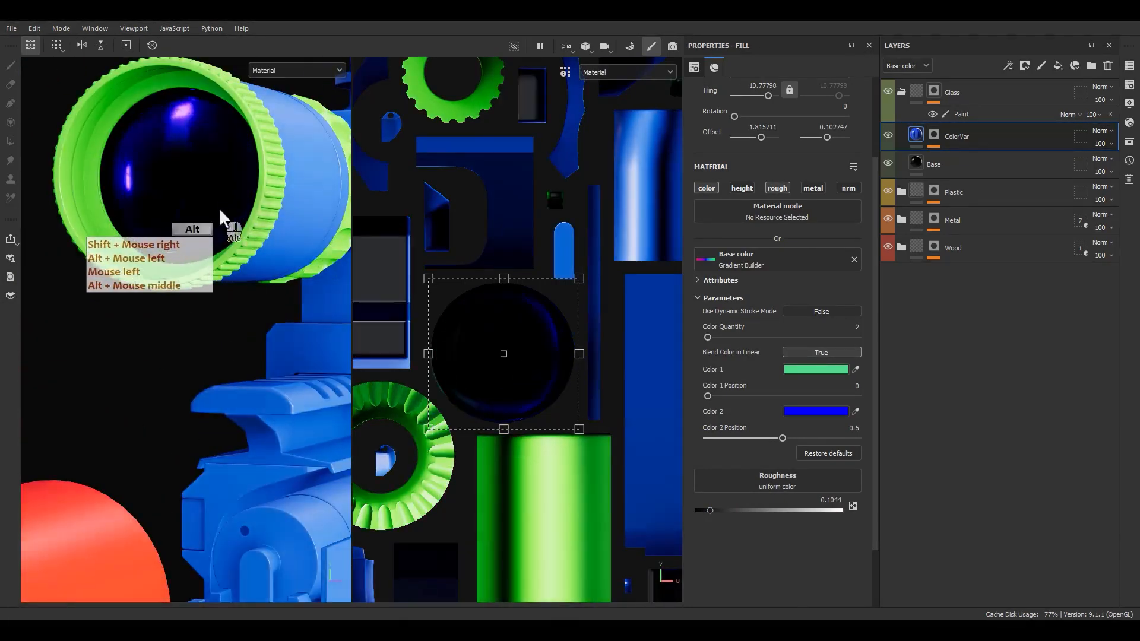
left_click_drag(218, 208, 238, 216, "alt")
mouse_move(237, 216)
right_mouse_down("shift")
mouse_move(256, 211)
mouse_move(247, 213)
right_mouse_up("shift")
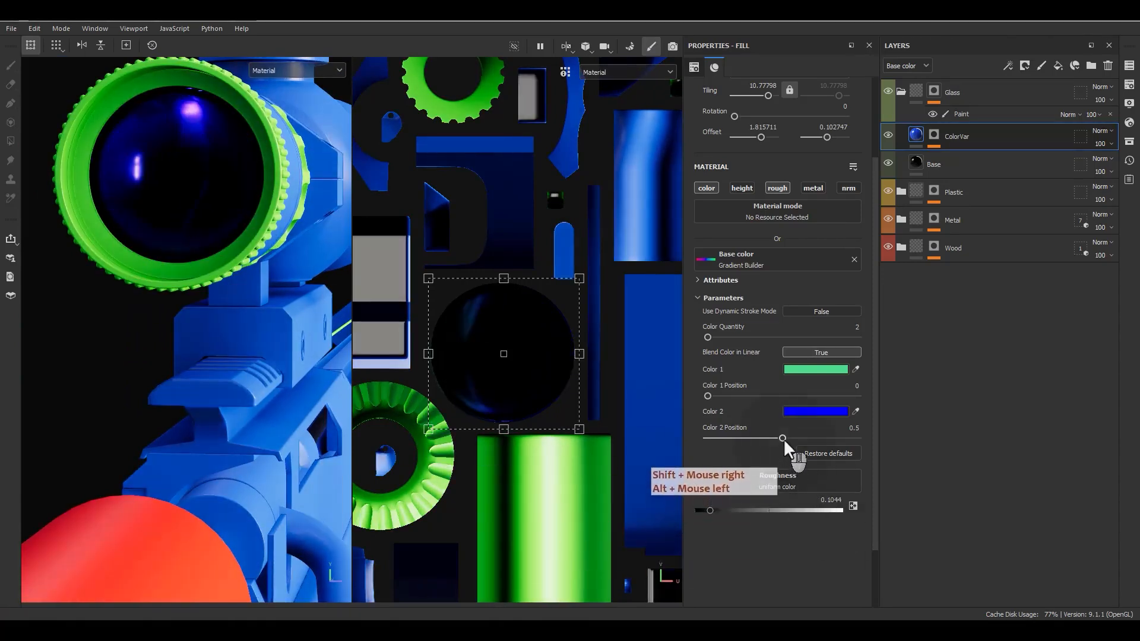
Step: Try a lower Color 2 position, undo it, and set ColorVar's gradient color quantity to 3
left_click_drag(782, 438, 676, 447)
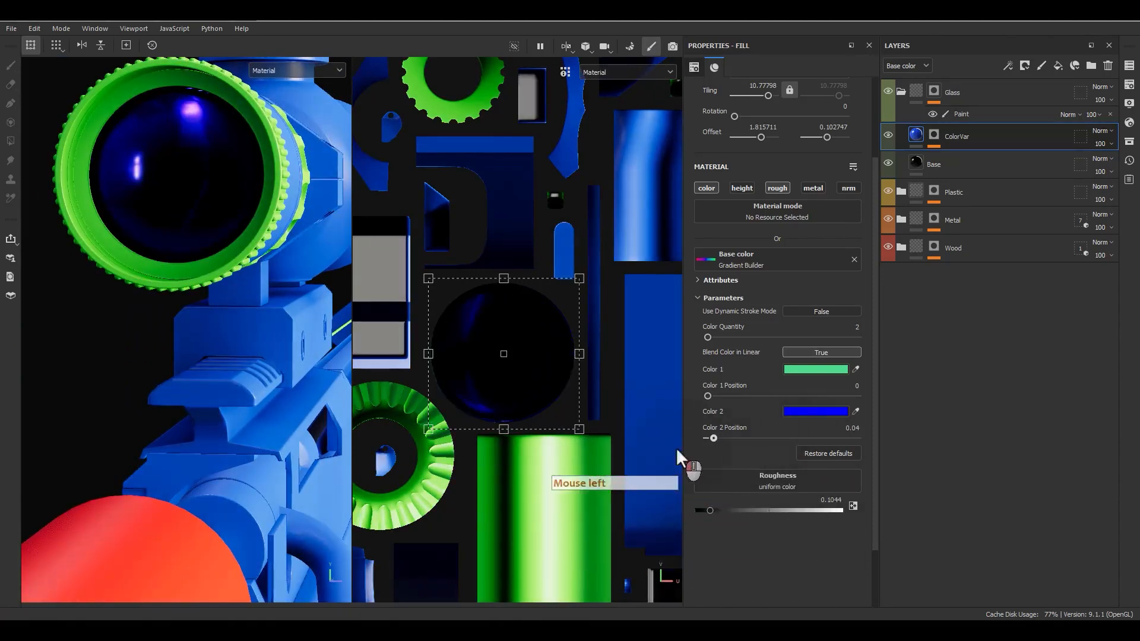
key("ctrl+z")
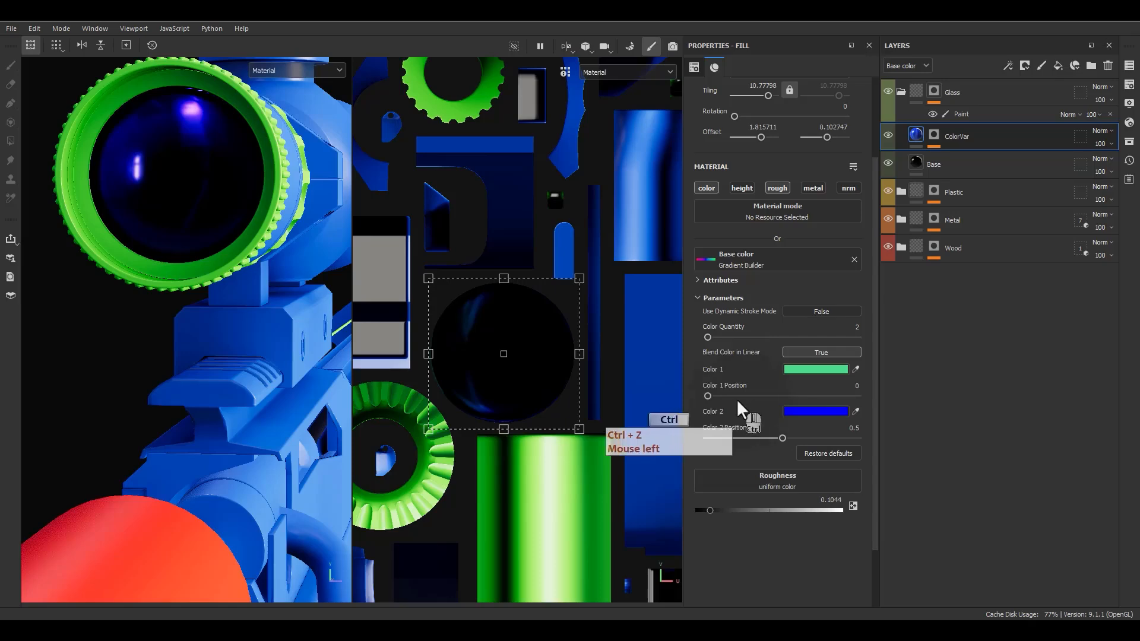
left_click_drag(708, 336, 731, 336)
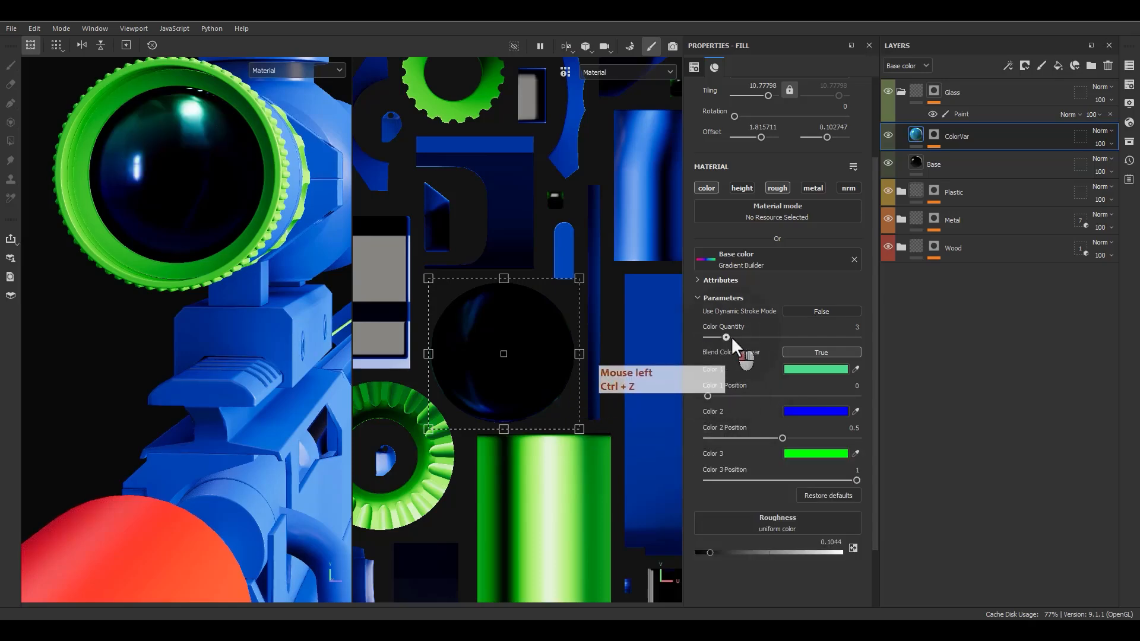
Step: Inspect the three-color tint on the front scope lens while rotating the lighting
left_click_drag(413, 313, 388, 330, "alt")
key("f")
left_click_drag(258, 324, 202, 363, "alt")
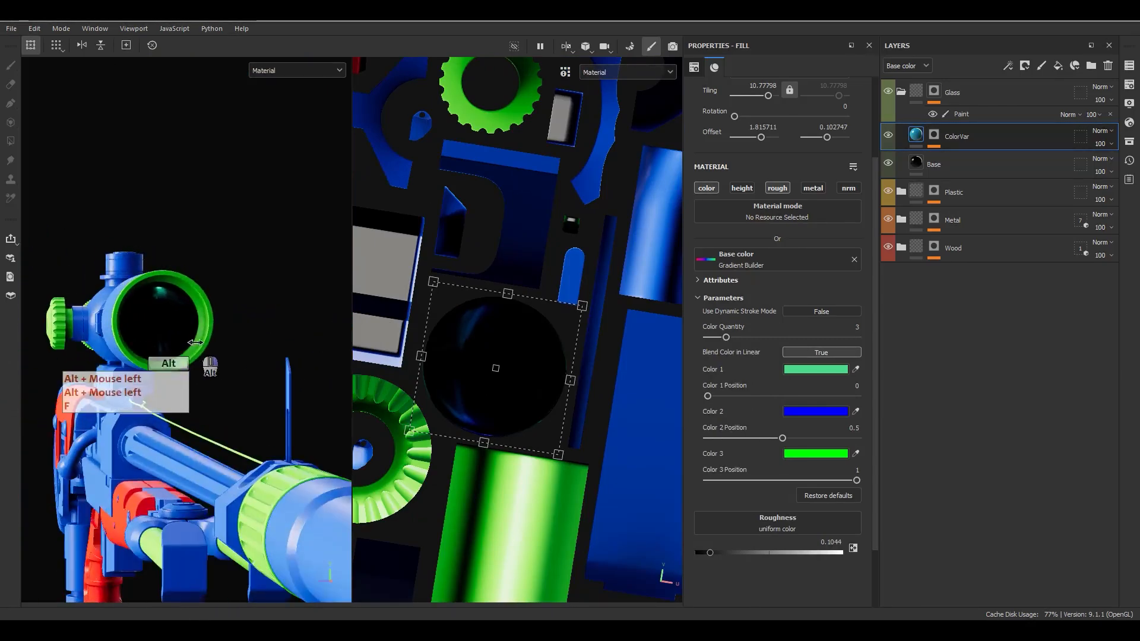
right_click_drag(201, 363, 150, 345, "shift")
scroll(149, 326, "up", 5)
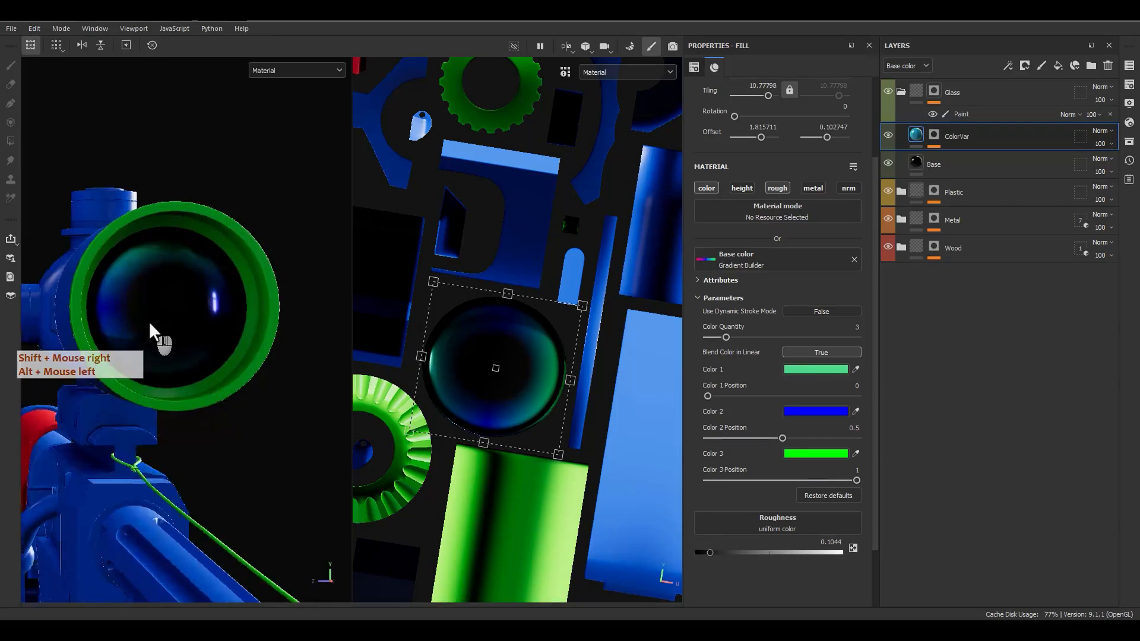
left_click_drag(210, 333, 232, 332, "alt")
right_click_drag(233, 332, 241, 328, "shift")
left_click_drag(241, 328, 212, 324, "alt")
Step: Change the environment map to Atelier and rotate the lighting to suit the front lens
left_click(1128, 103)
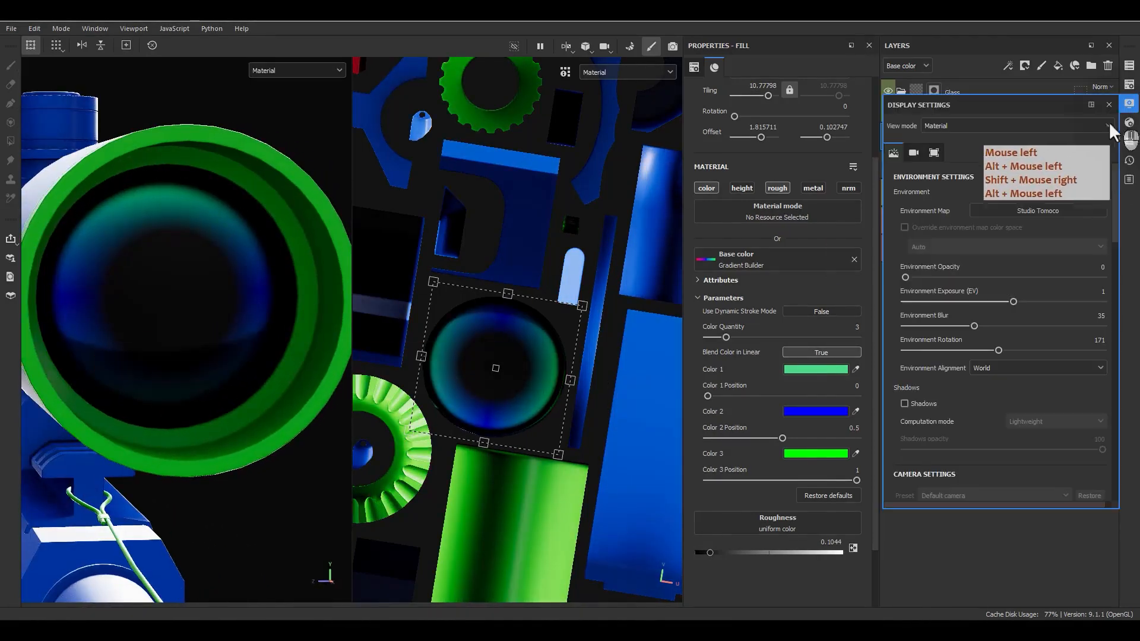
left_click(1018, 210)
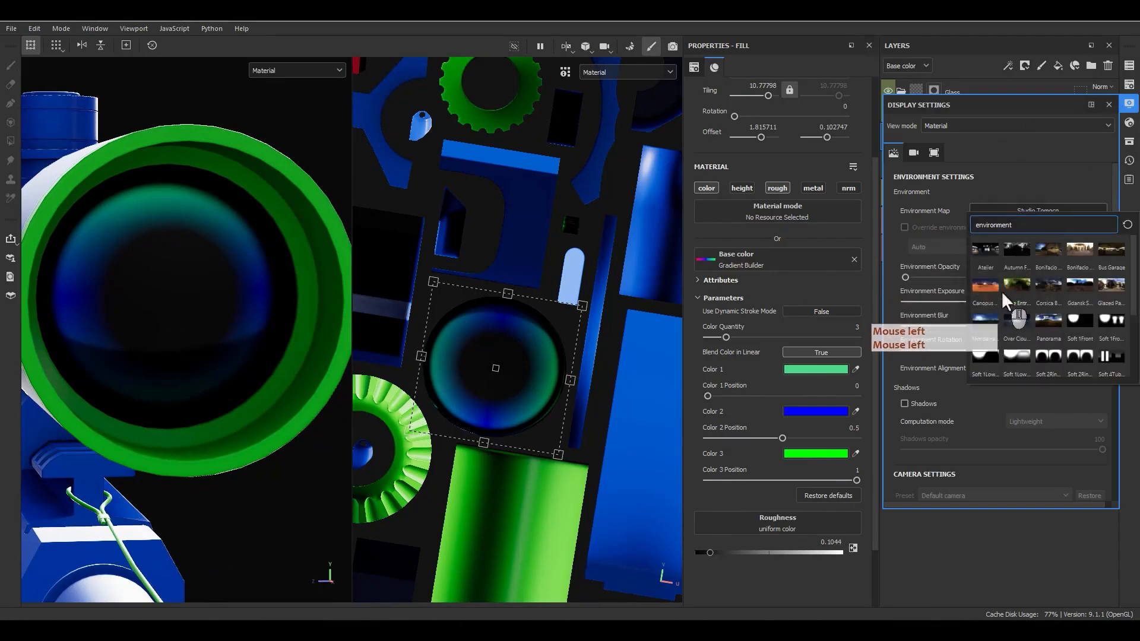
left_click(984, 241)
right_click_drag(205, 307, 255, 299, "shift")
right_click_drag(214, 225, 198, 322, "alt")
left_click_drag(197, 322, 333, 309, "alt")
left_click(1108, 104)
Step: Set the base color of the glass Base layer to medium grey 666666
left_click(925, 166)
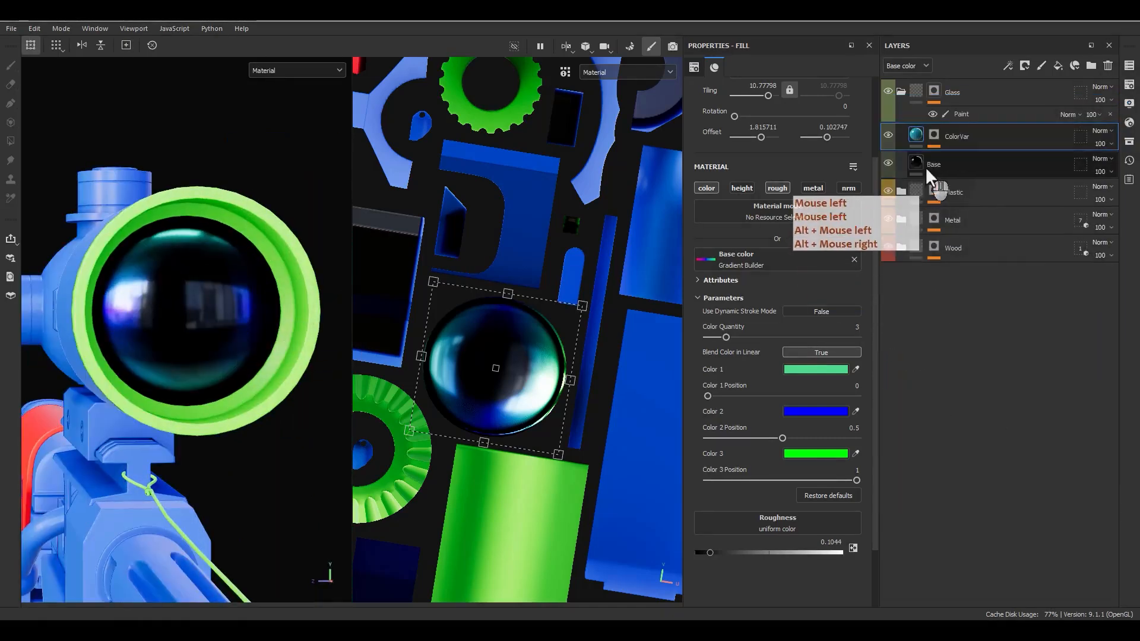
left_click(776, 280)
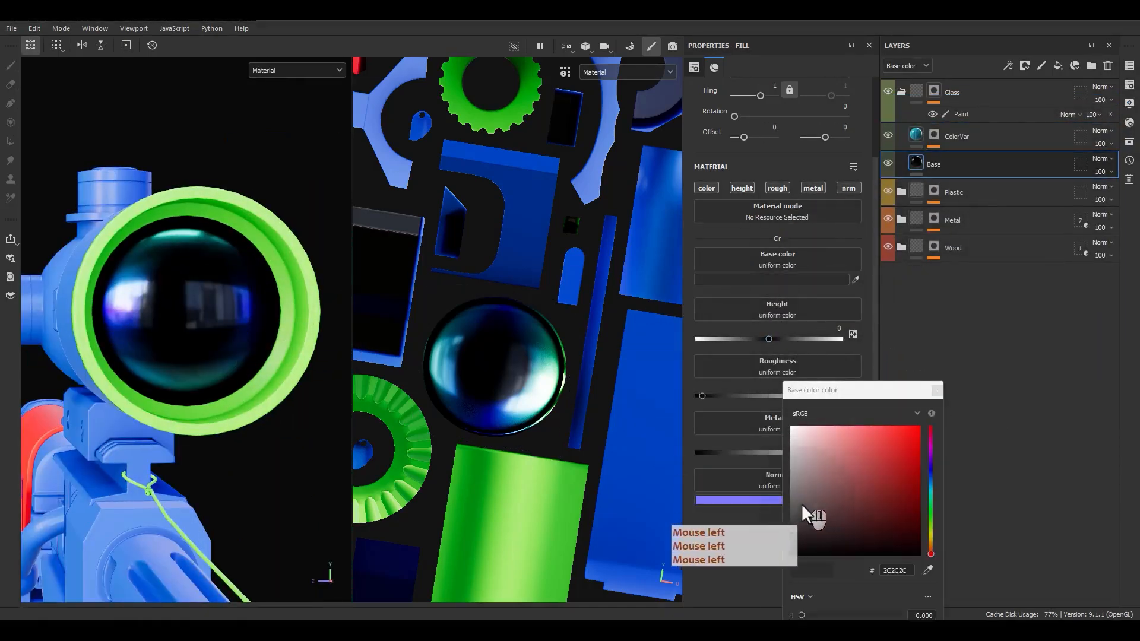
left_click_drag(797, 503, 760, 503)
Step: Review the lighter glass on the rear and front scope lenses from several angles and lighting directions
left_click_drag(169, 234, 118, 322, "alt")
key("f")
scroll(131, 280, "up", 5)
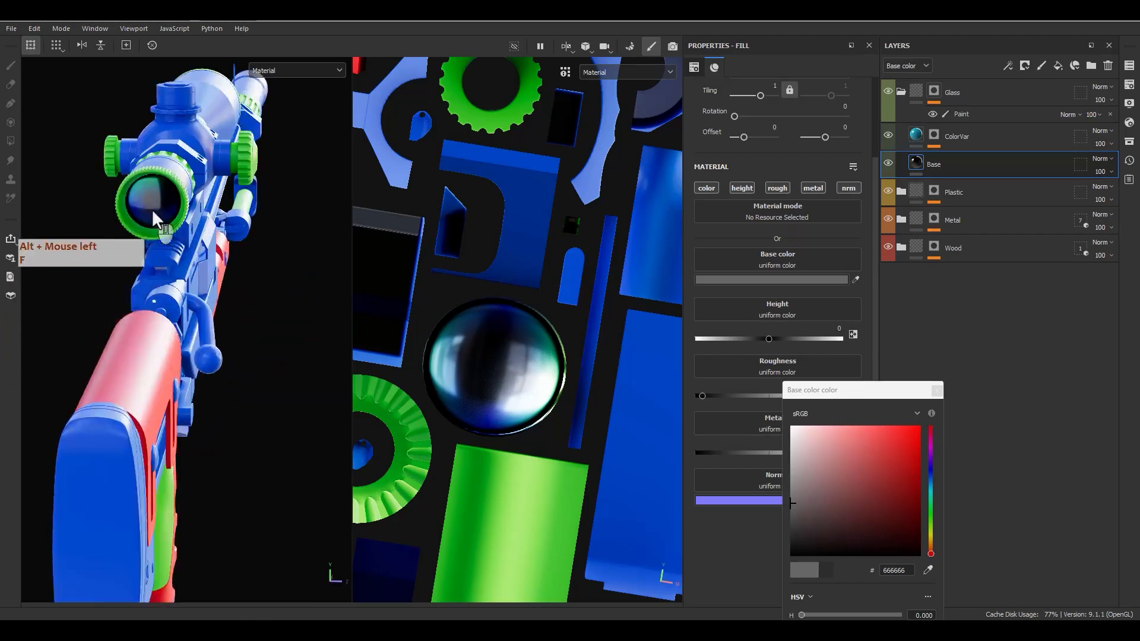
middle_click_drag(201, 222, 232, 236, "alt")
mouse_move(232, 236)
left_mouse_down("alt")
mouse_move(250, 249)
mouse_move(231, 247)
left_mouse_up("alt")
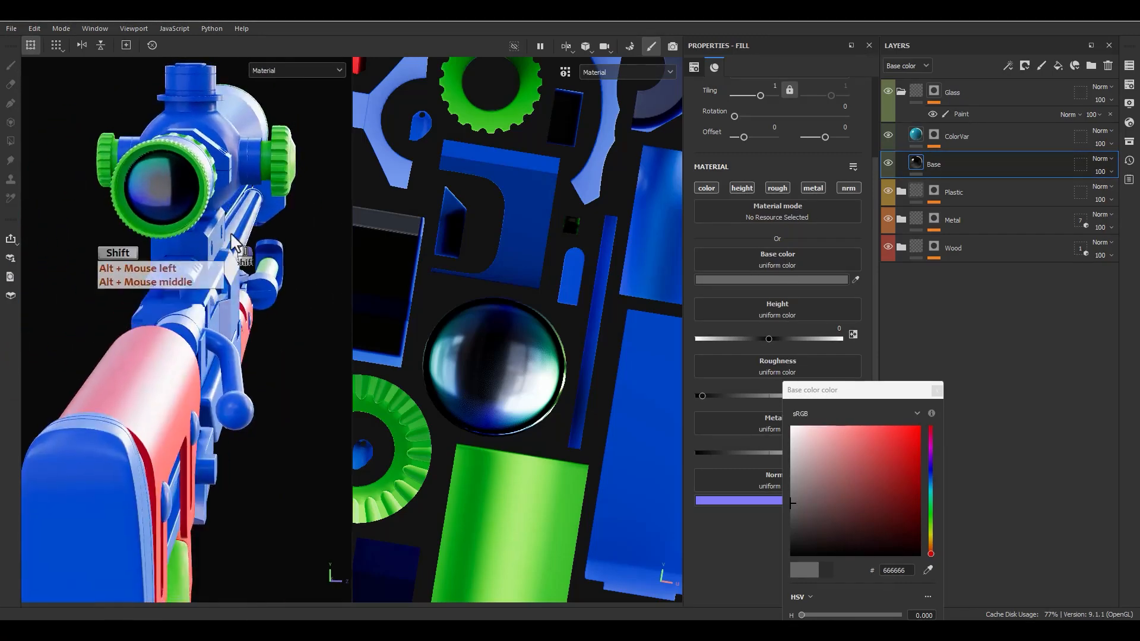
right_click_drag(232, 246, 251, 229, "shift")
key("f")
left_click_drag(259, 227, 165, 283, "alt")
scroll(155, 307, "up", 6)
scroll(225, 291, "up", 3)
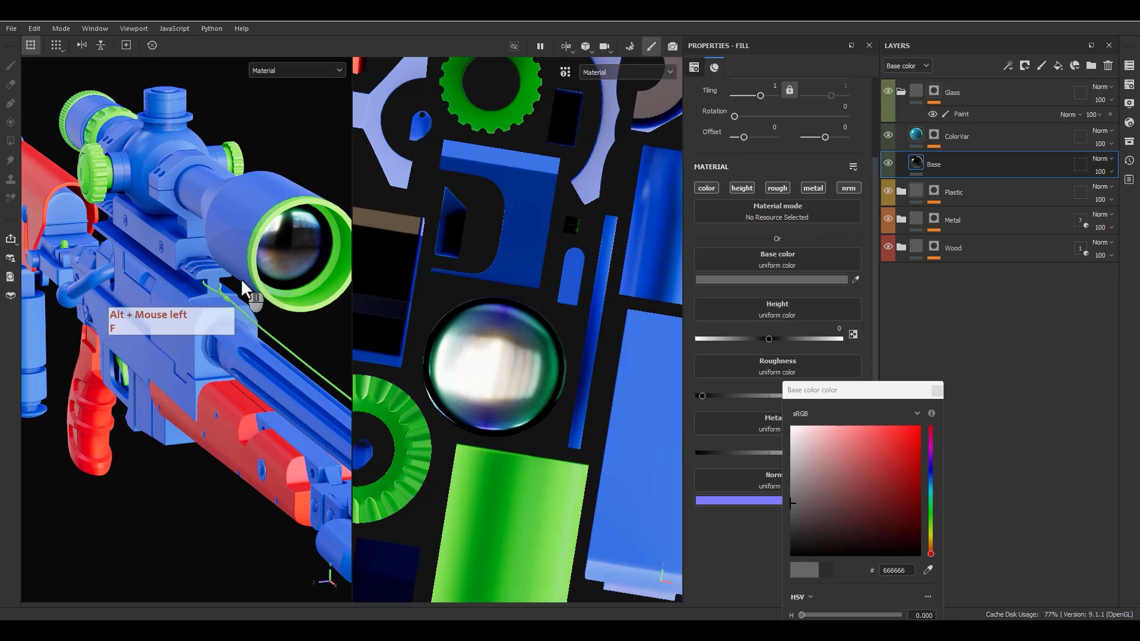
Step: Collapse the Glass folder in the layer stack
left_click(901, 92)
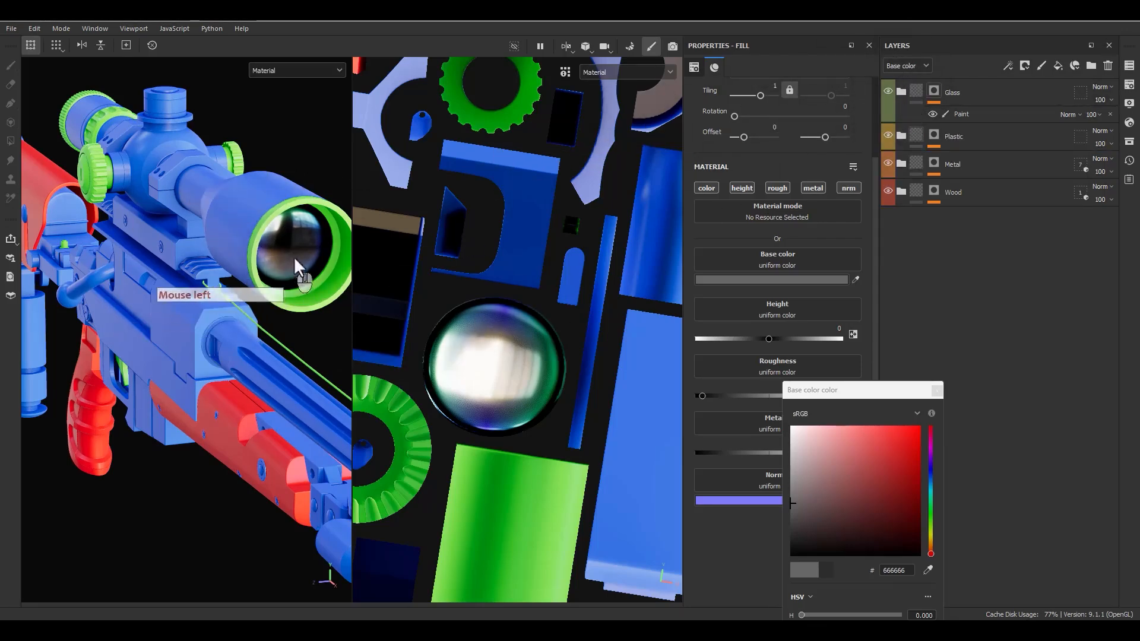
left_click_drag(302, 263, 585, 248, "alt")
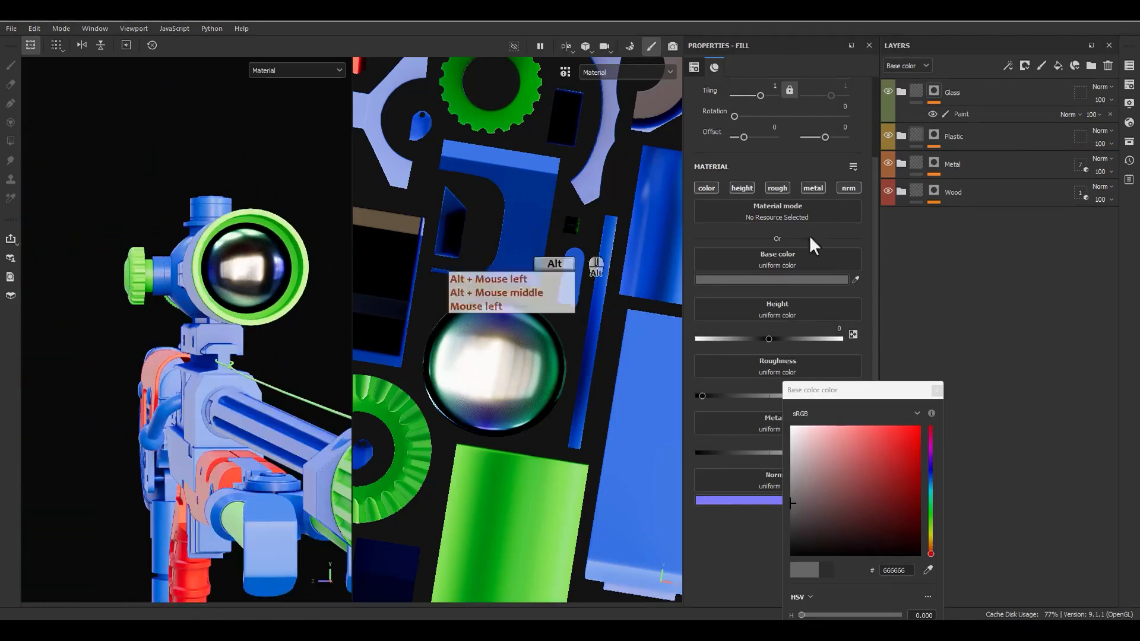
Step: Search the smart materials for "plastic gra" and add Plastic Grainy Soft inside the Plastic folder
left_click(916, 135)
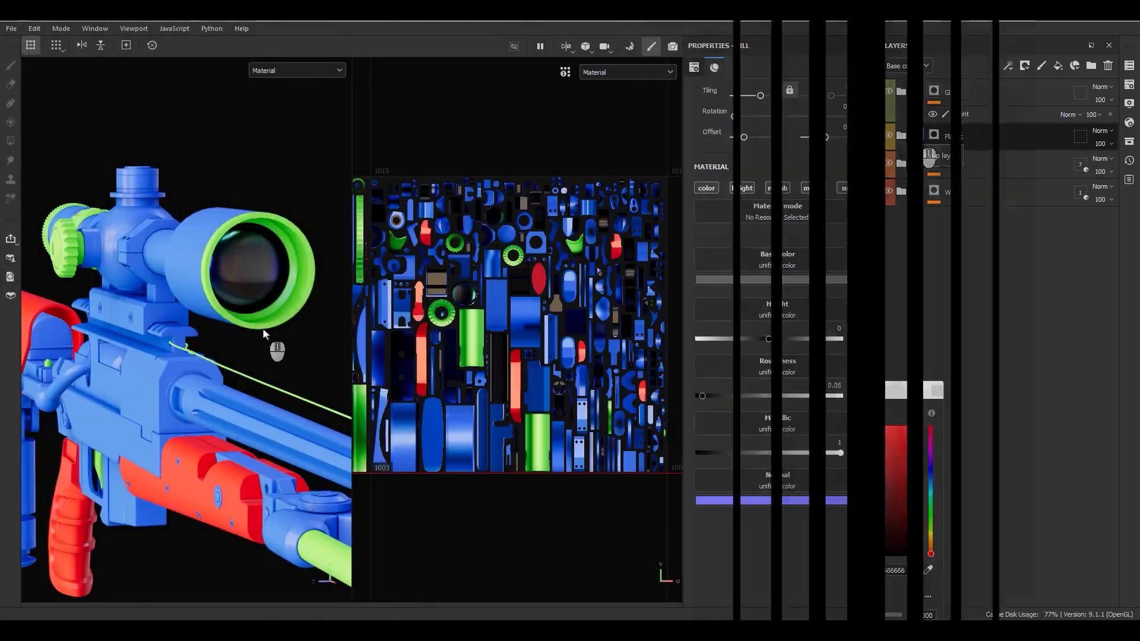
left_click_drag(333, 309, 284, 309, "alt")
left_click(958, 132)
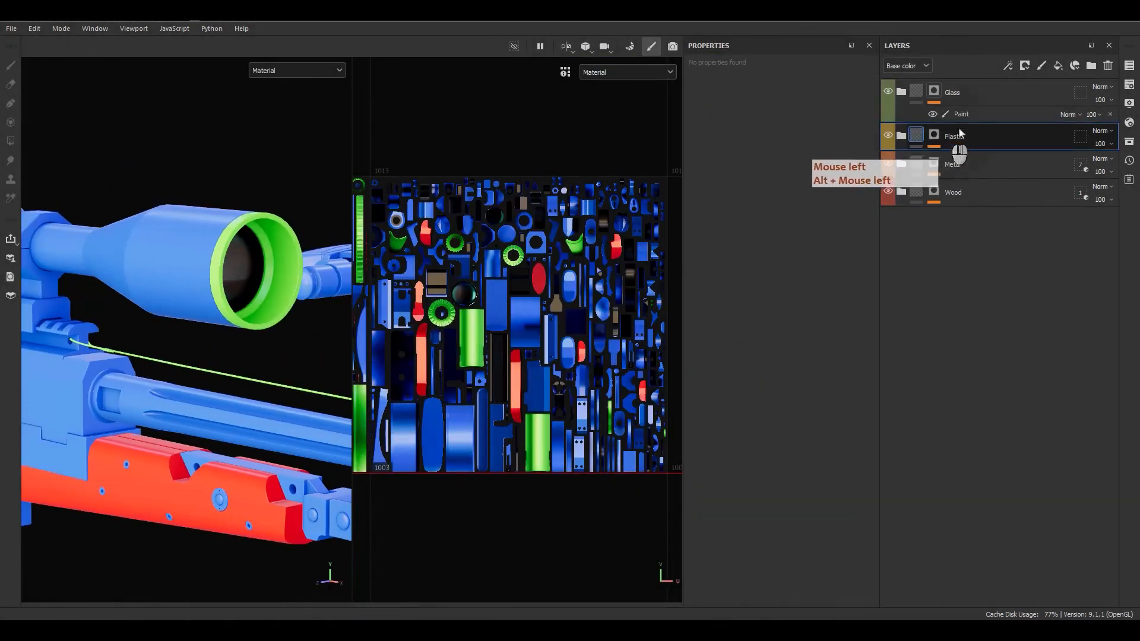
left_click(1075, 67)
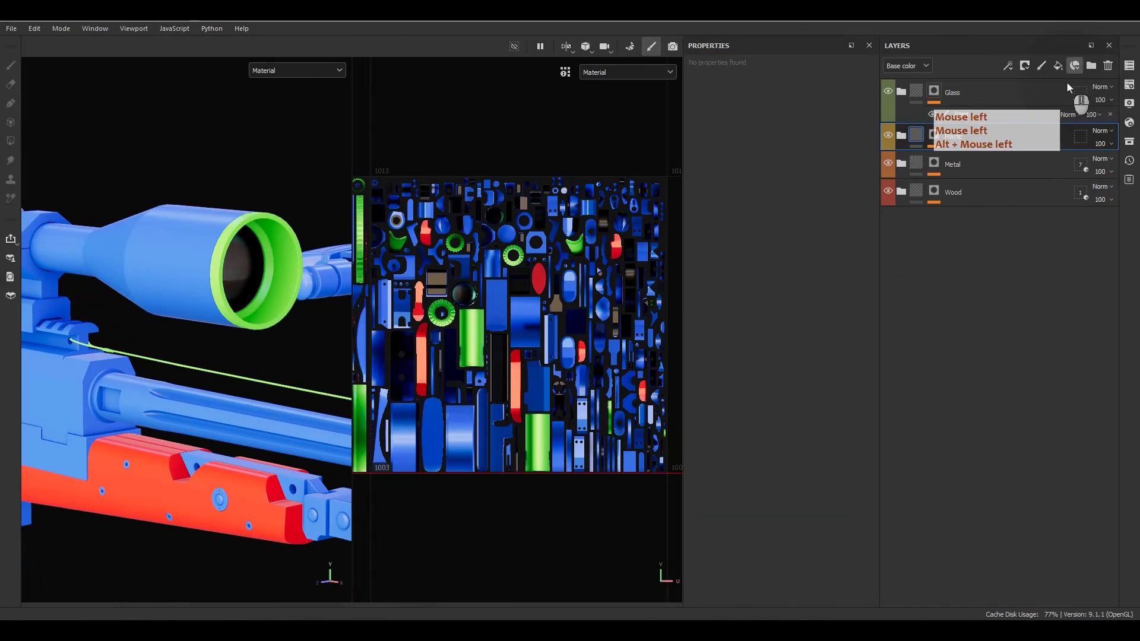
type("plasti")
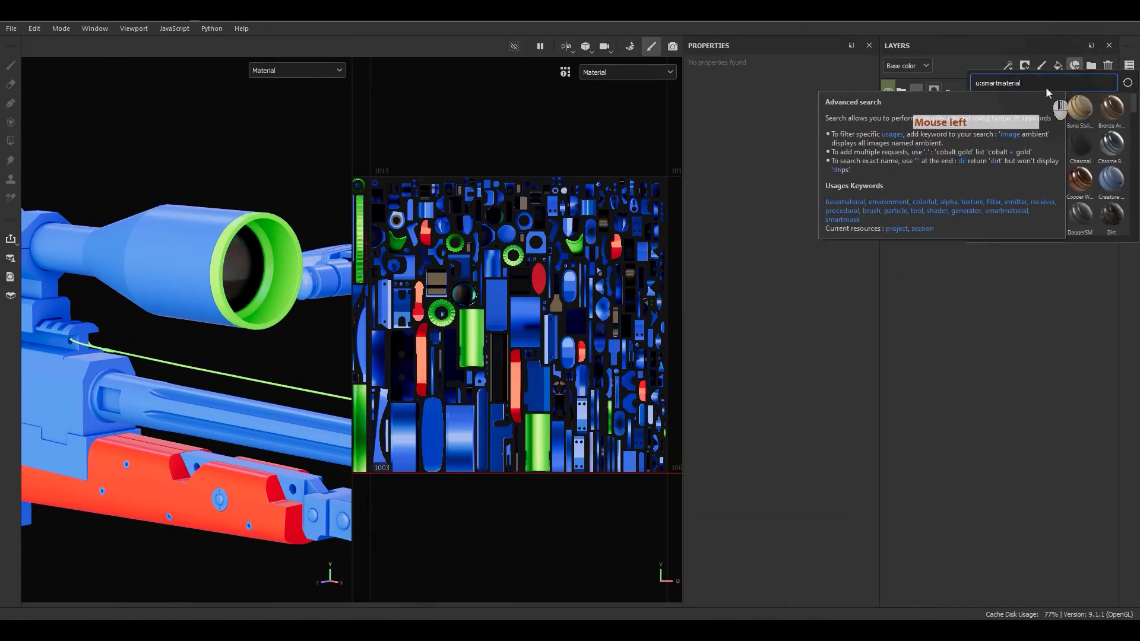
type("c ")
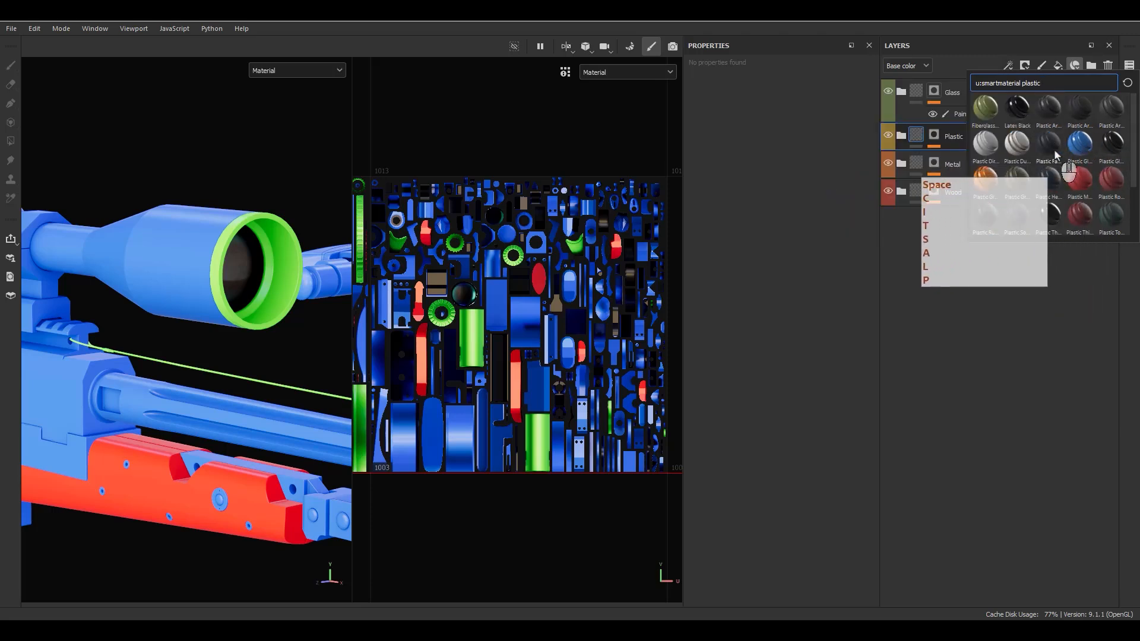
type("gra")
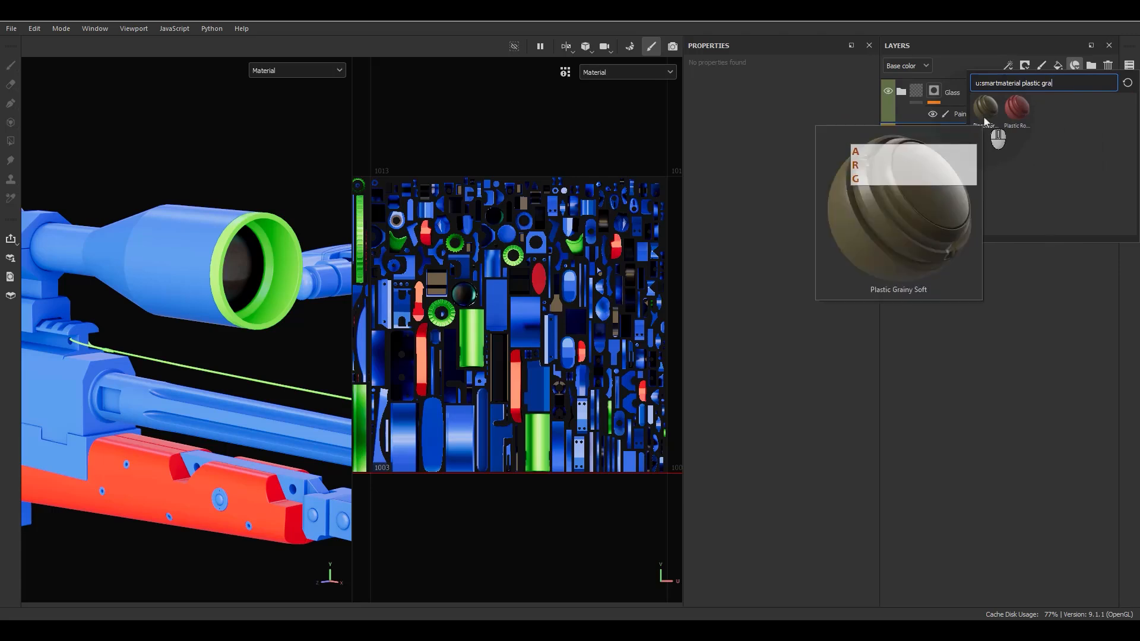
left_click_drag(983, 119, 950, 162)
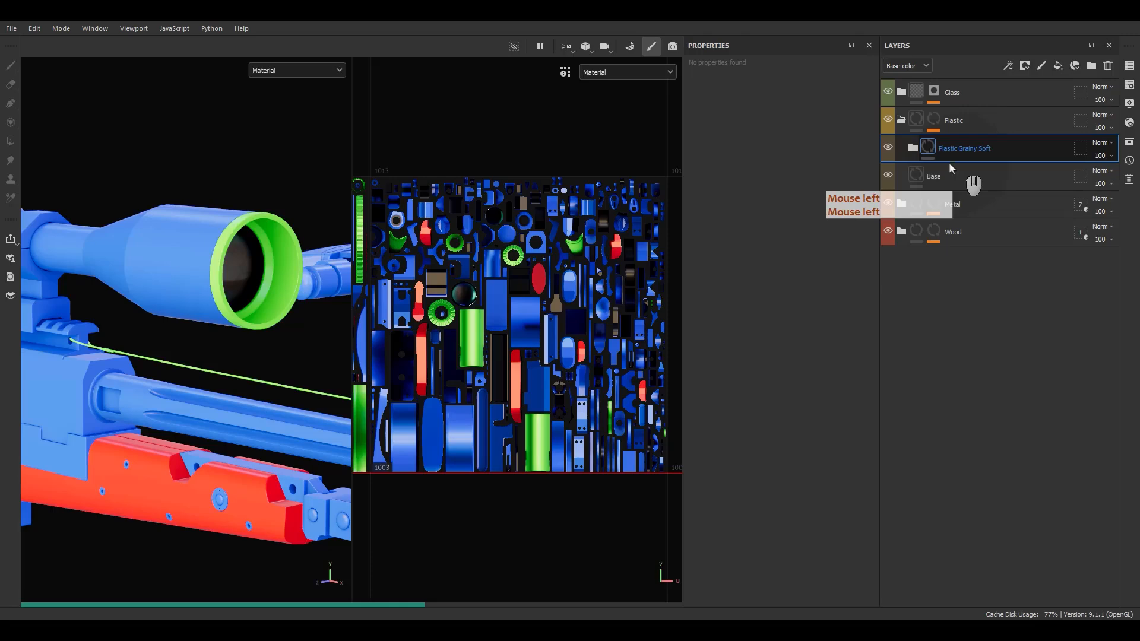
Step: Expand the Plastic Grainy Soft folder and delete the green Base layer beneath it
left_click(912, 152)
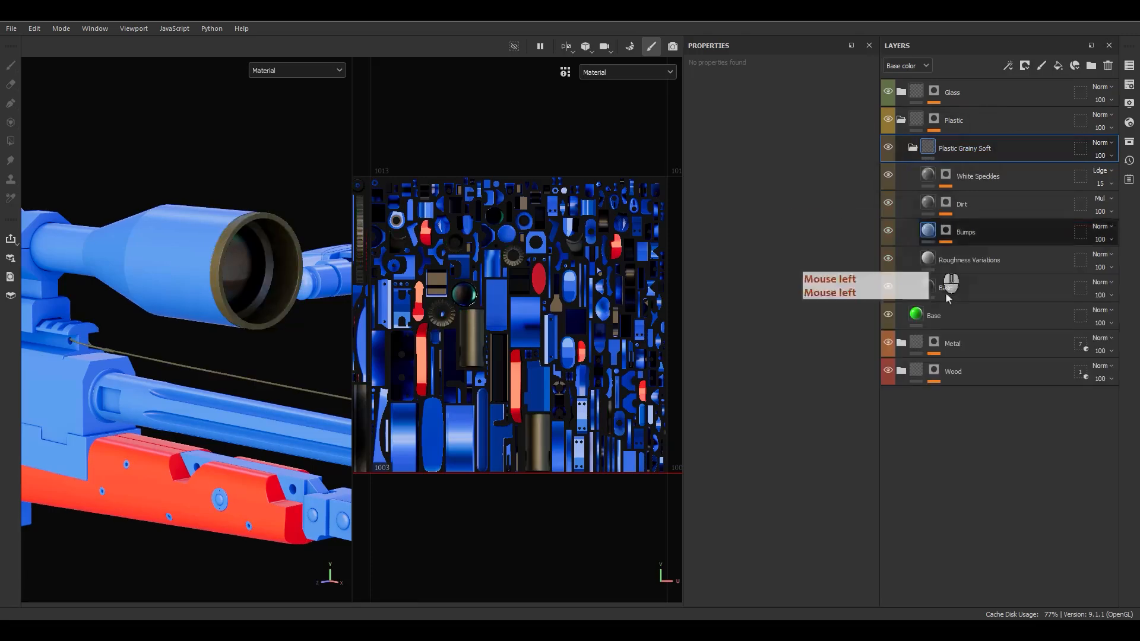
left_click(956, 314)
left_click(1108, 65)
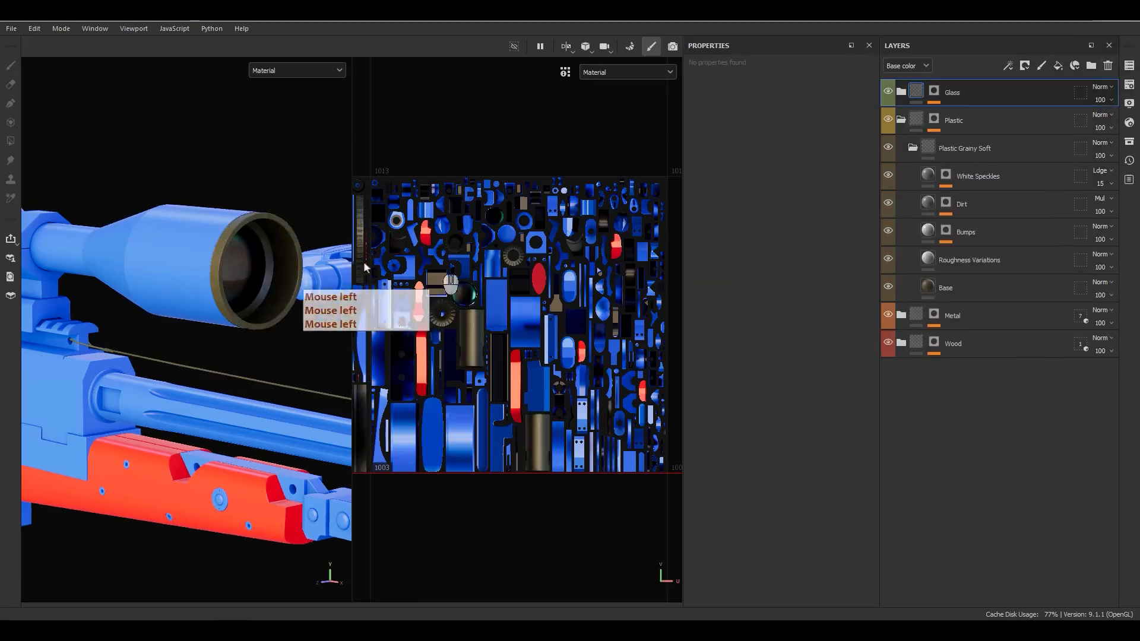
Step: Set the base color of the Plastic Grainy Soft Base layer to dark grey 323232
mouse_move(279, 285)
left_mouse_down("alt")
mouse_move(249, 297)
mouse_move(308, 291)
mouse_move(279, 291)
left_mouse_up("alt")
left_click(958, 294)
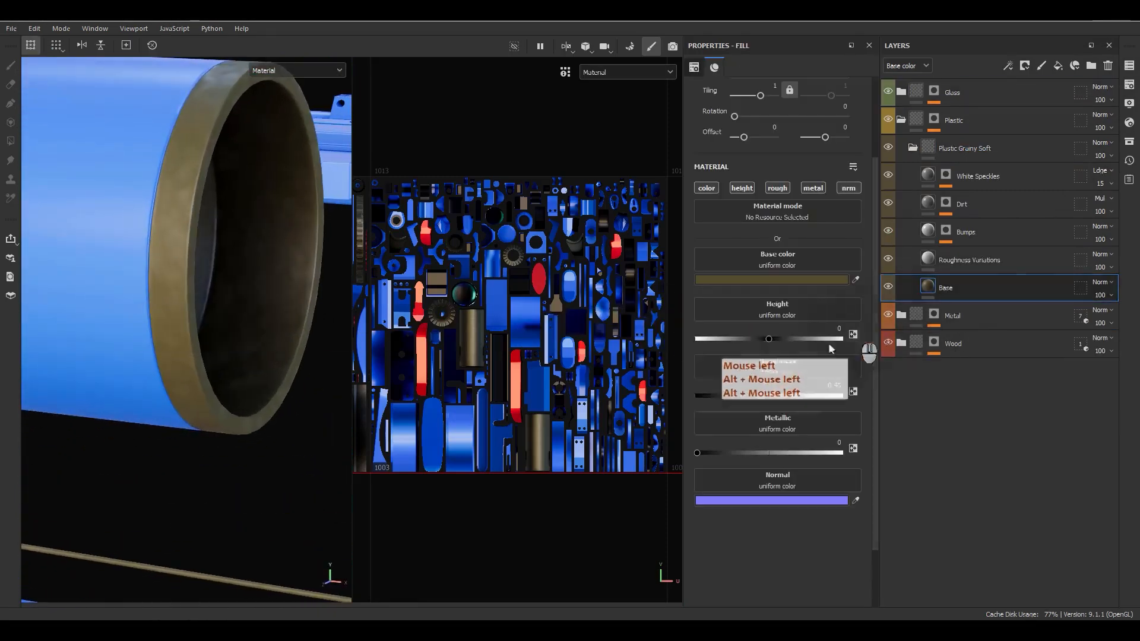
left_click(768, 282)
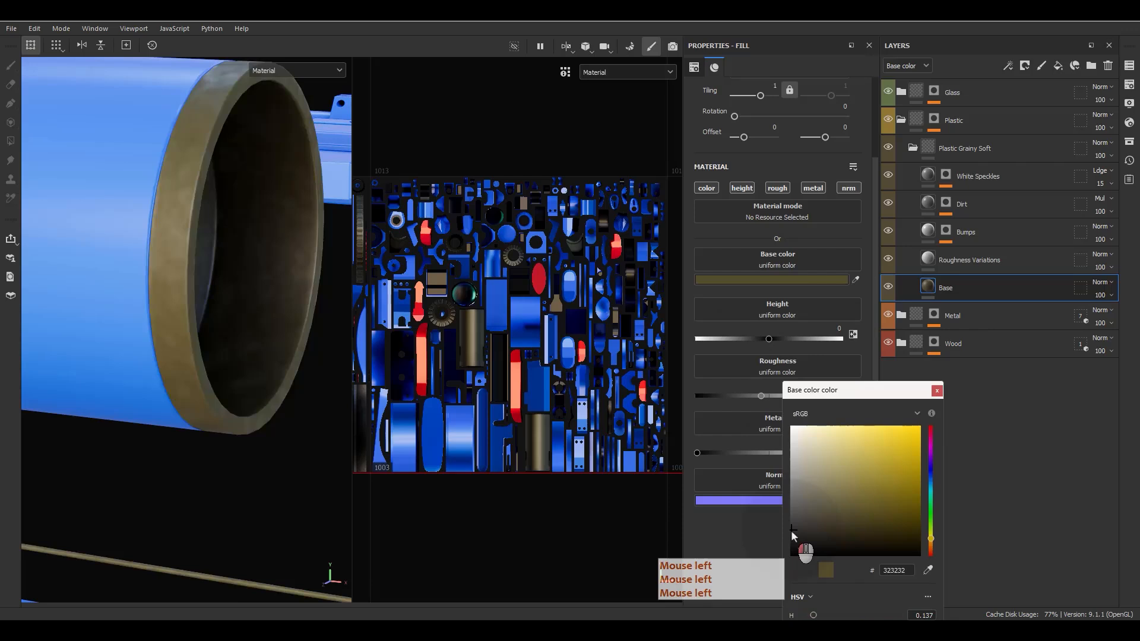
left_click(936, 389)
Step: Hide the Roughness Variations, Bumps, Dirt and White Speckles layers and show the scope's front ring in the 3D view only
left_click_drag(886, 259, 889, 177)
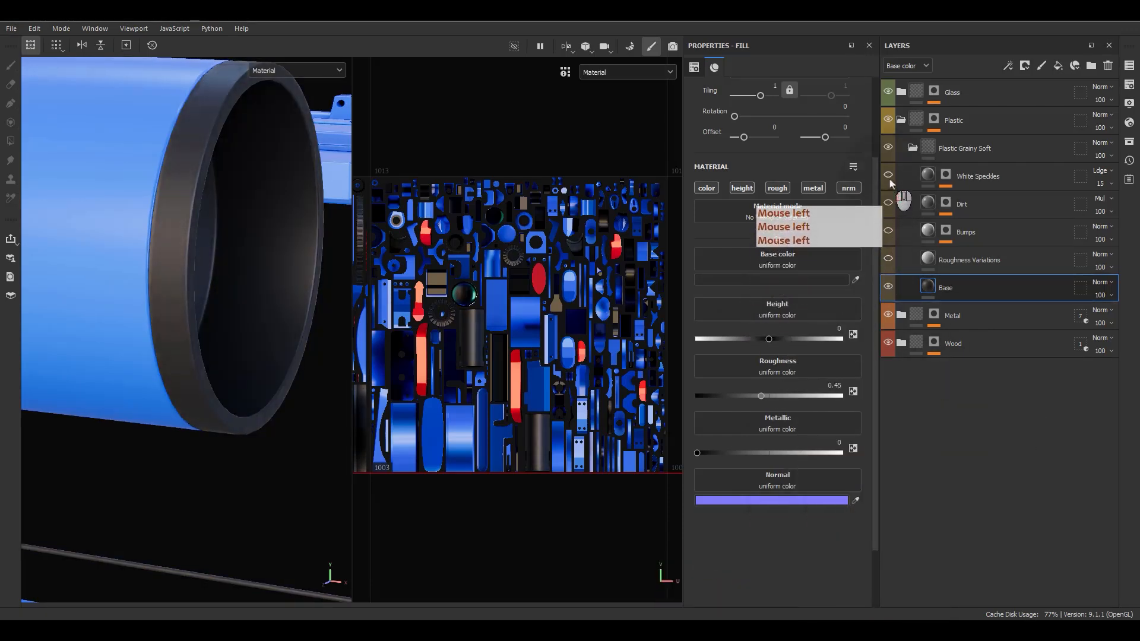
left_click_drag(196, 270, 213, 262, "alt")
middle_click_drag(213, 262, 285, 331, "alt")
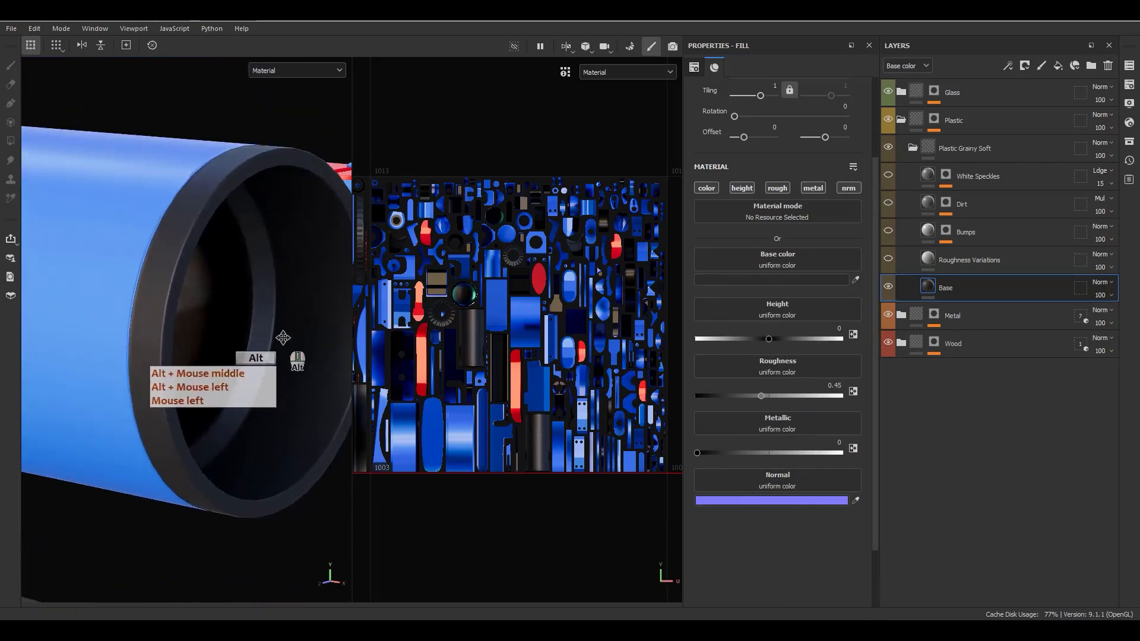
key("F2")
mouse_move(356, 332)
left_mouse_down("alt")
mouse_move(315, 325)
mouse_move(376, 339)
left_mouse_up("alt")
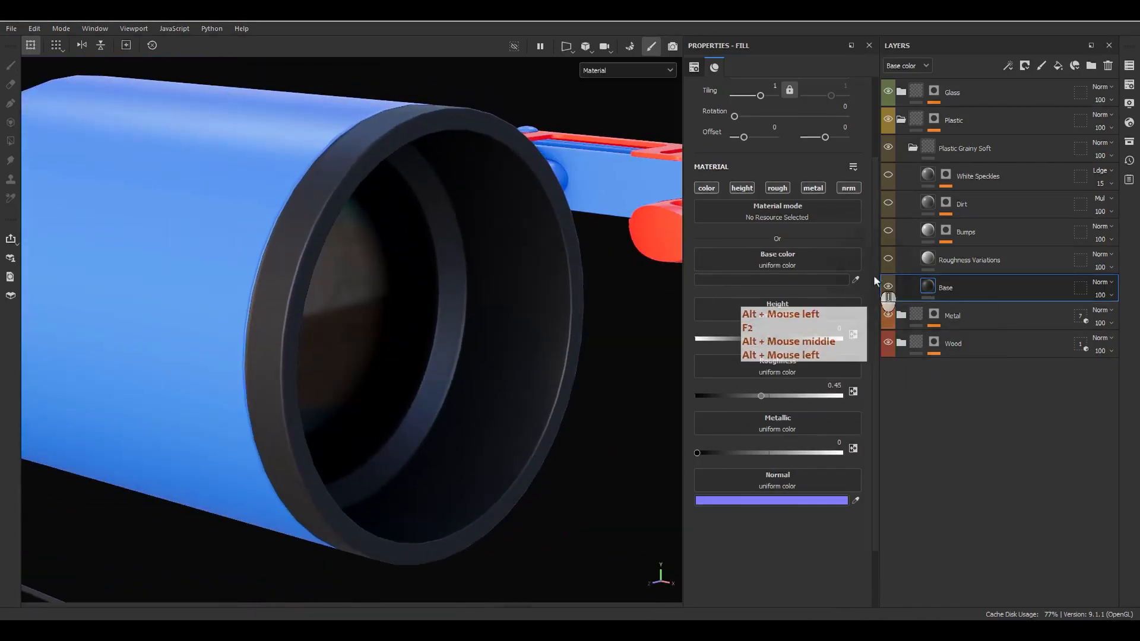
Step: Make the Roughness Variations layer visible and set its tiling to 10
left_click(890, 258)
left_click(889, 258)
left_click(890, 258)
left_click(955, 259)
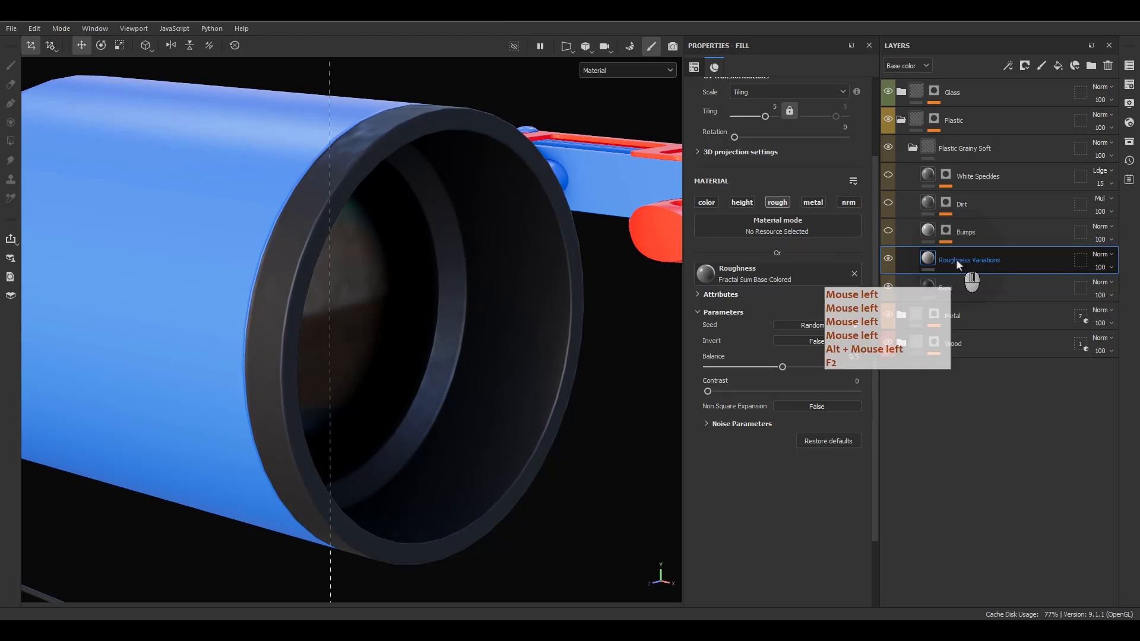
scroll(737, 184, "up", 1)
left_click(738, 186)
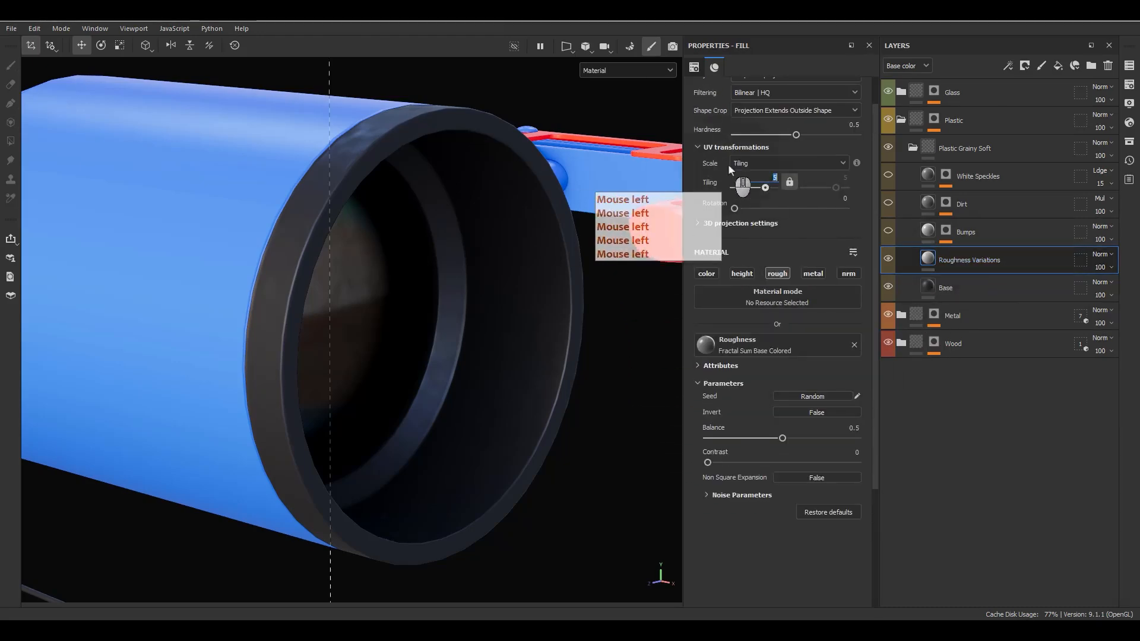
type("10")
key("Return")
left_click_drag(415, 285, 801, 264, "alt")
Step: Examine the Bumps layer's cell mask and its height value, and compare the surface with the height channel off and on
left_click(927, 233)
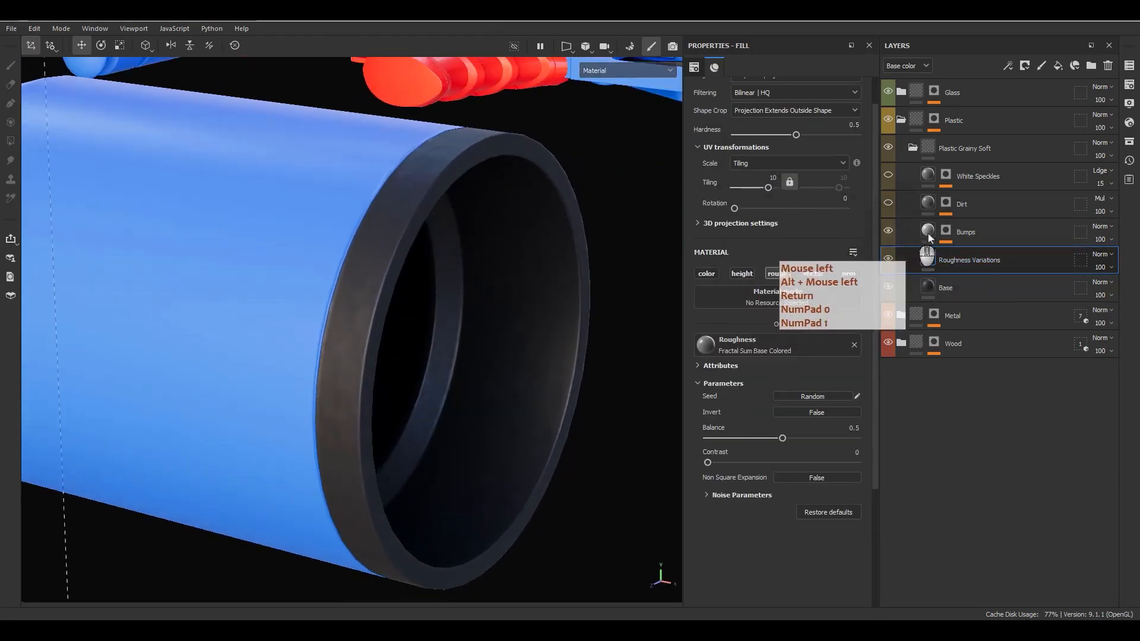
left_click(946, 229, "alt")
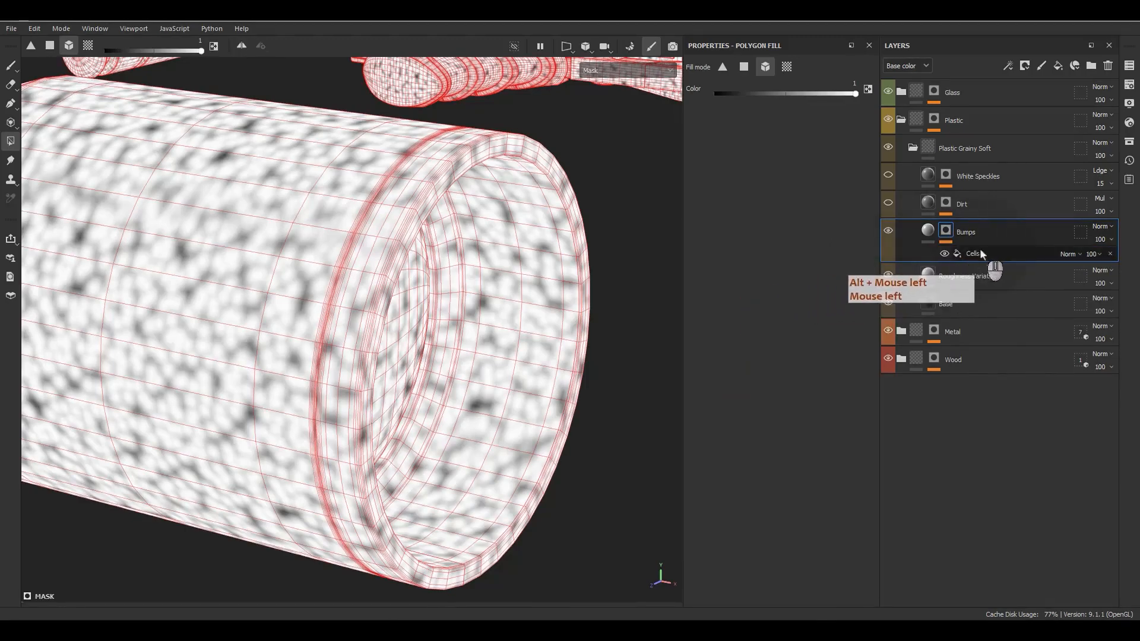
left_click(971, 256)
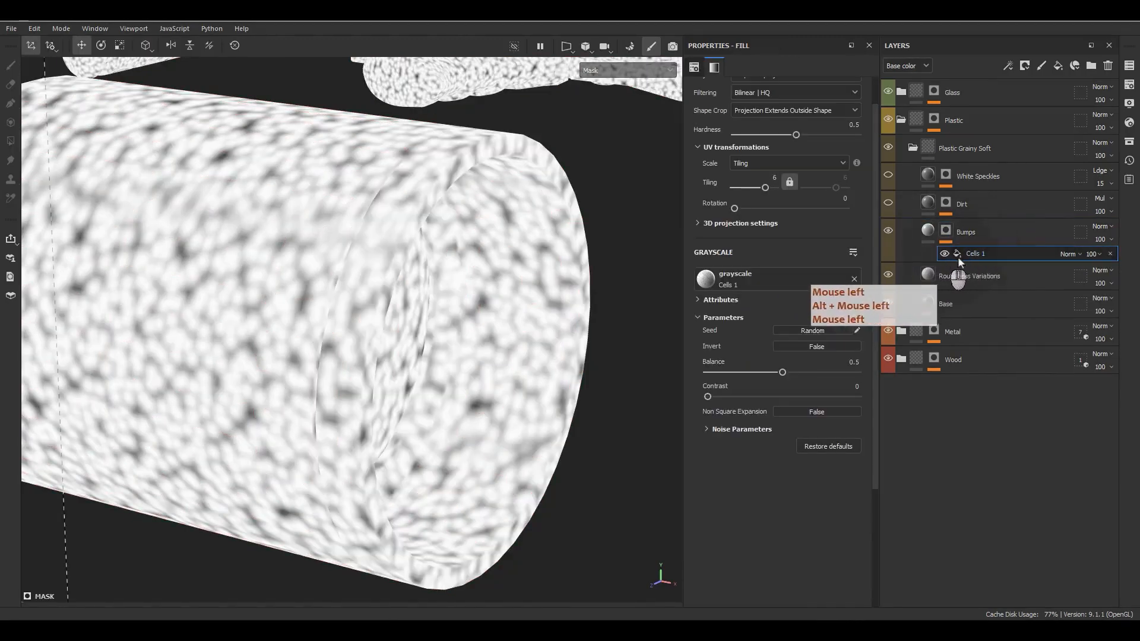
left_click(931, 237)
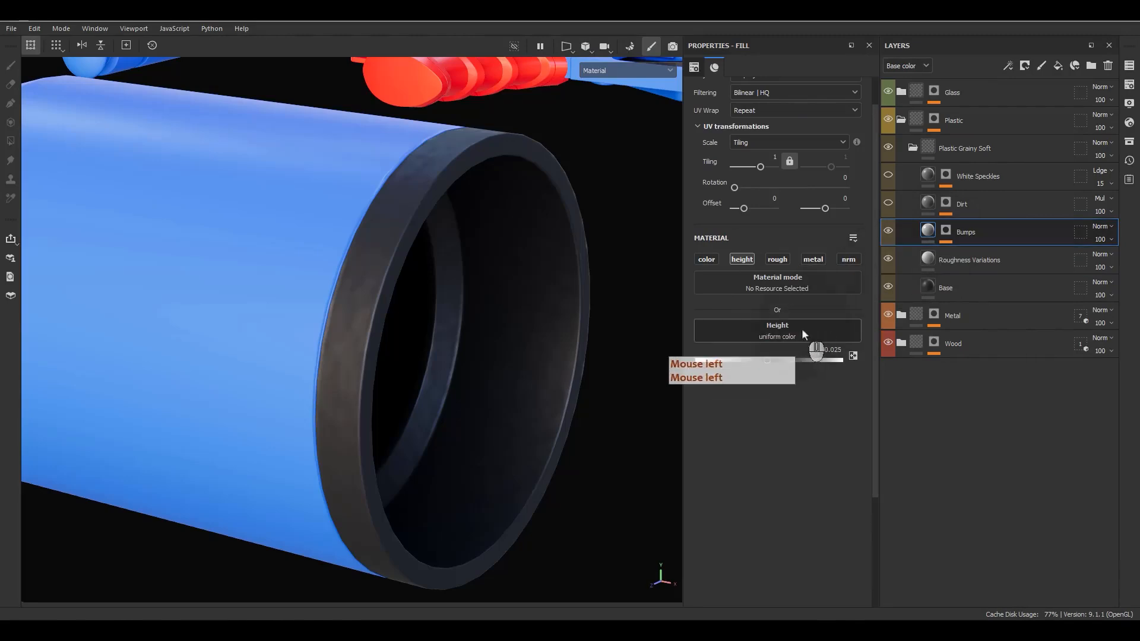
left_click(819, 349)
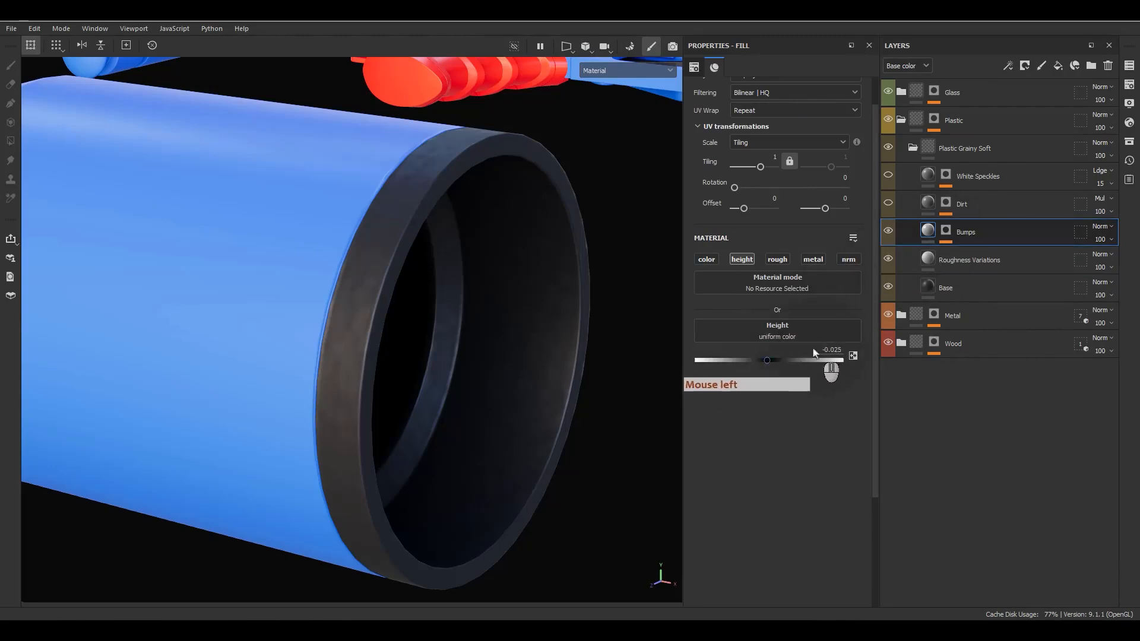
left_click(742, 259)
left_click(742, 259)
left_click(741, 259)
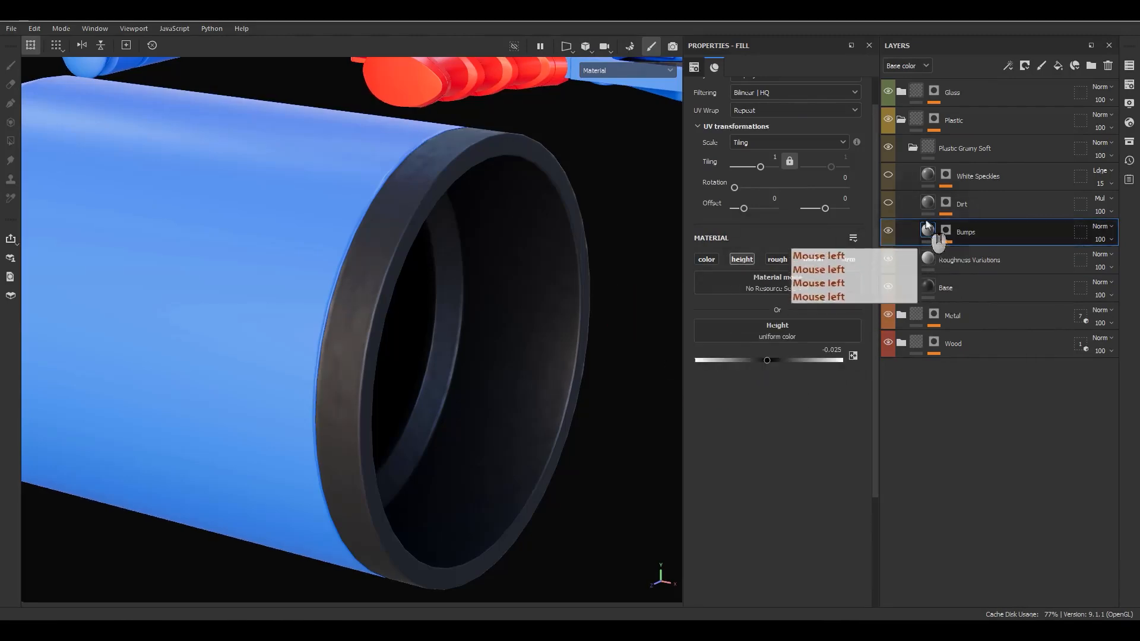
Step: Set the tiling of the Cells 1 fill in the Bumps mask to 10 and its balance to 0.32, and return to the material view
left_click(944, 231)
left_click(945, 231, "alt")
left_click(957, 252)
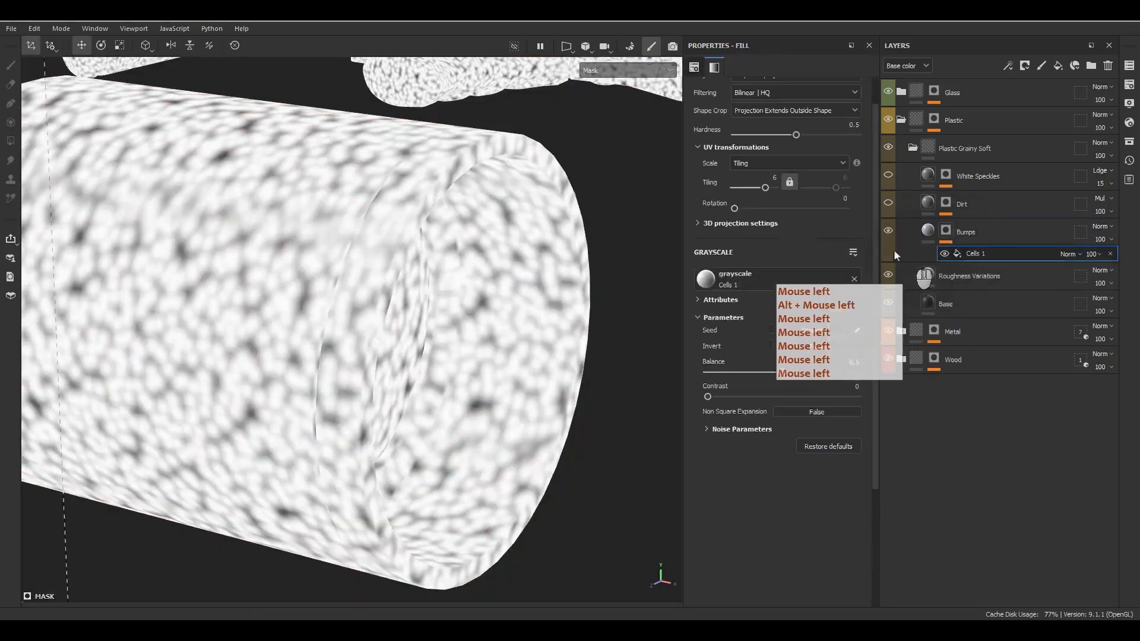
scroll(771, 185, "up", 2)
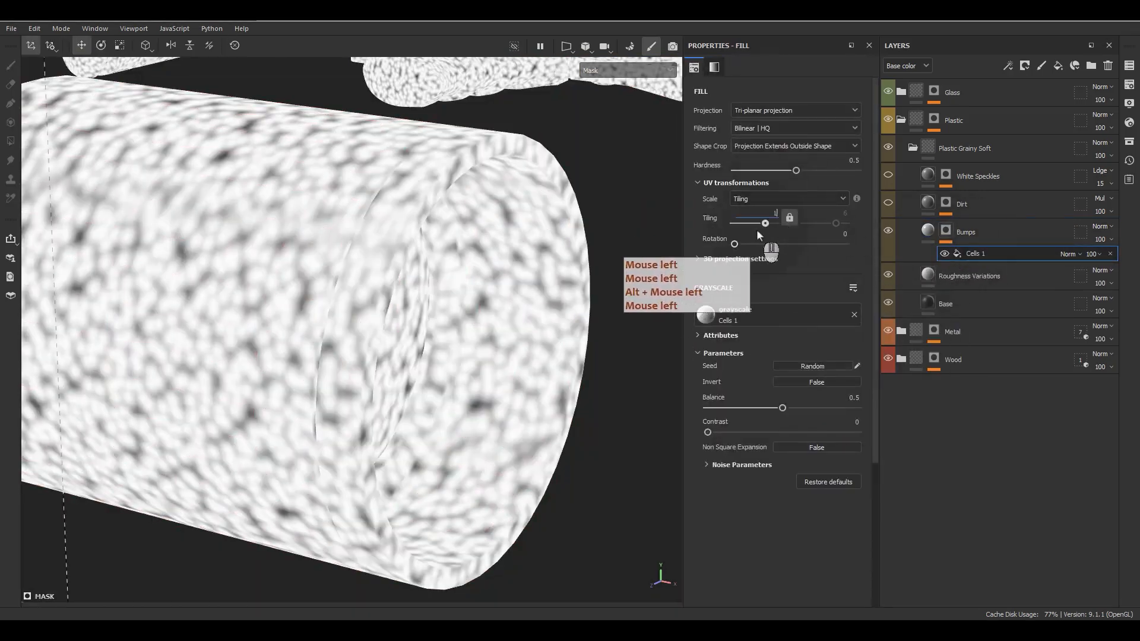
type("10")
key("Return")
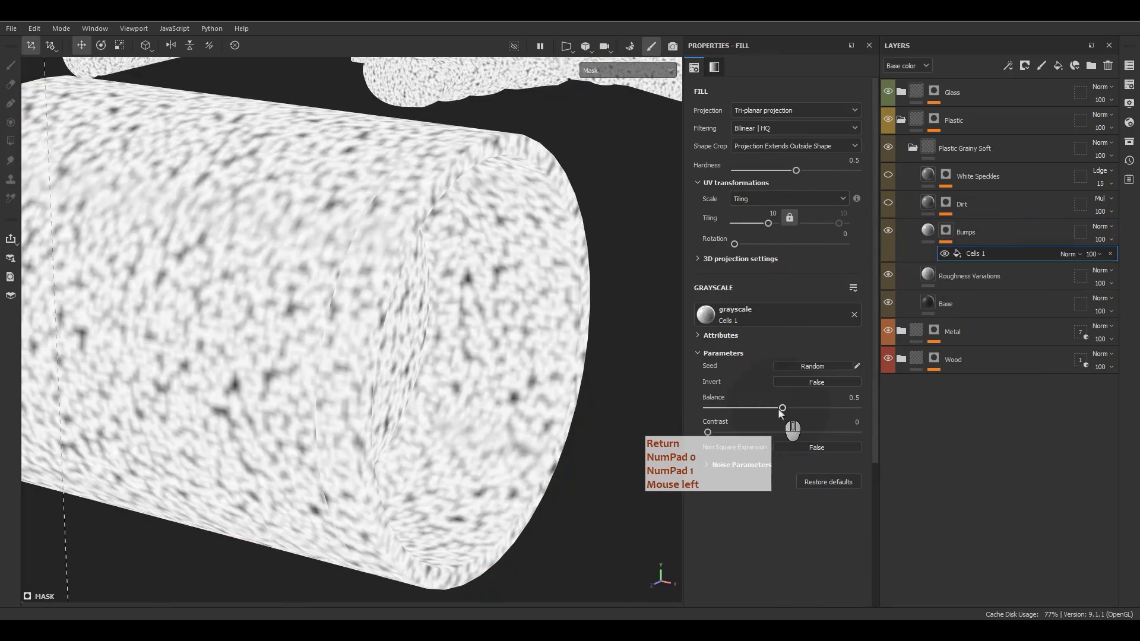
left_click_drag(775, 408, 755, 408)
key("m")
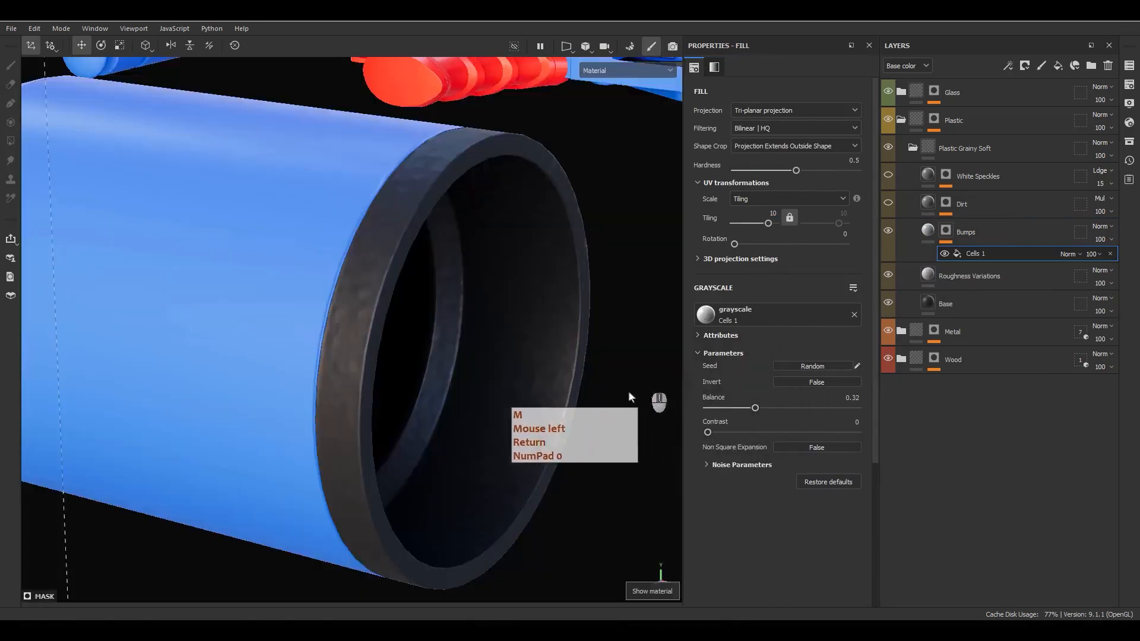
Step: Make the Dirt layer visible on the scope ring and display its mask in the viewport
left_click(538, 357, "alt")
mouse_move(538, 357)
left_mouse_down("alt")
mouse_move(588, 357)
mouse_move(446, 430)
mouse_move(507, 376)
mouse_move(517, 324)
mouse_move(600, 328)
left_mouse_up("alt")
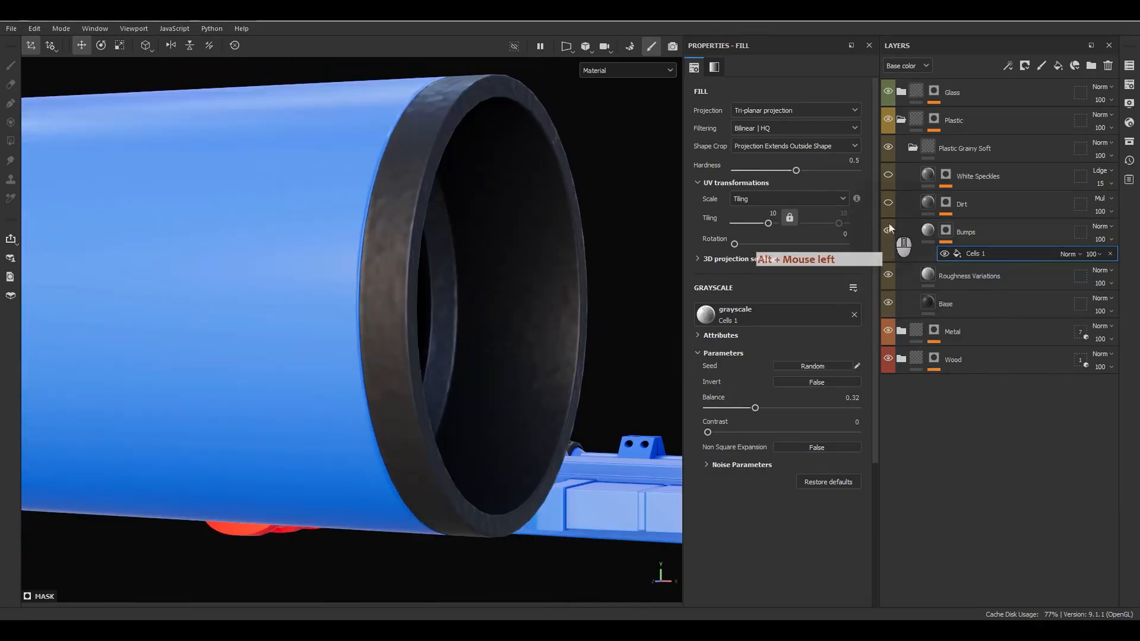
left_click(888, 202)
left_click(887, 203)
left_click(887, 203)
left_click(946, 203, "alt")
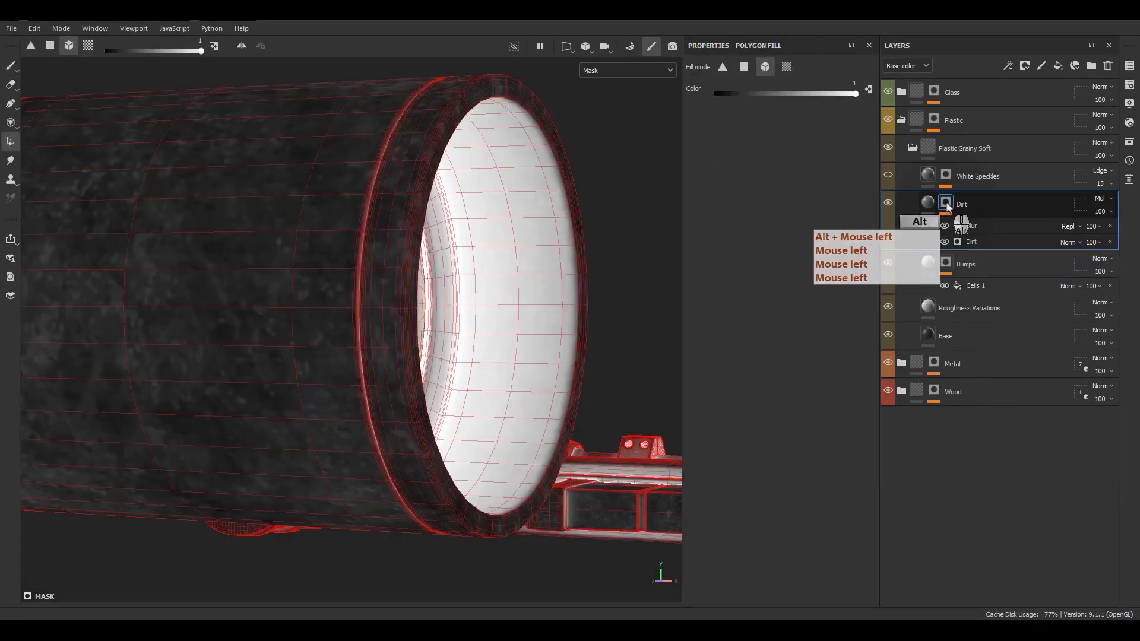
Step: Hide the Blur filter to isolate the Dirt generator in the Dirt mask, and inspect the generator's settings and effect around the front lens
left_click(945, 230)
left_click(947, 242)
left_click(943, 241)
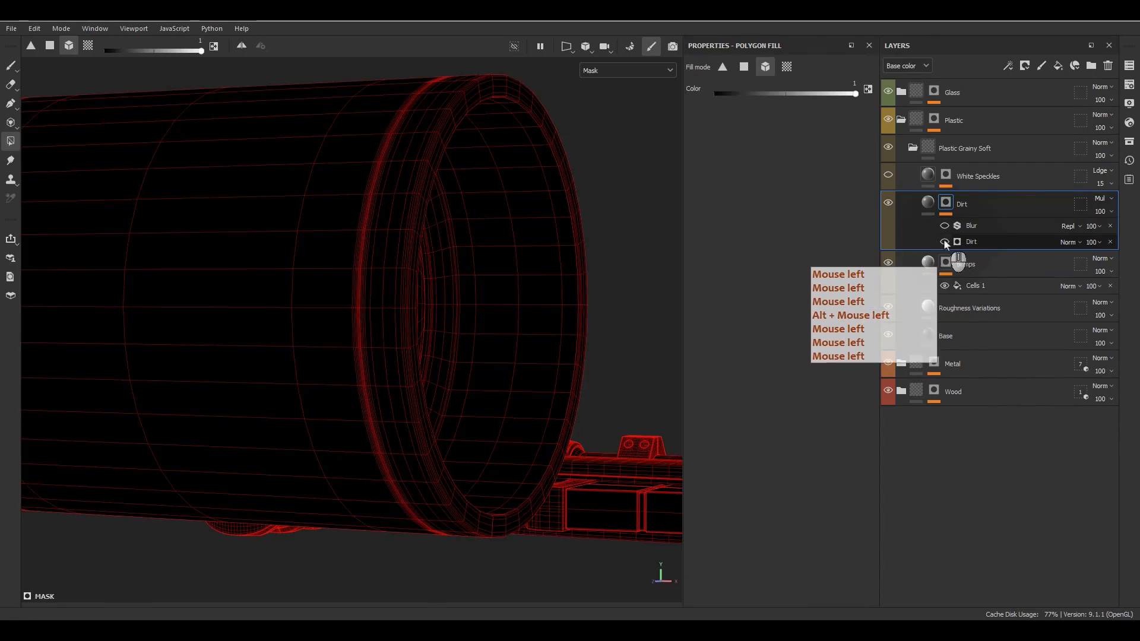
left_click(972, 244)
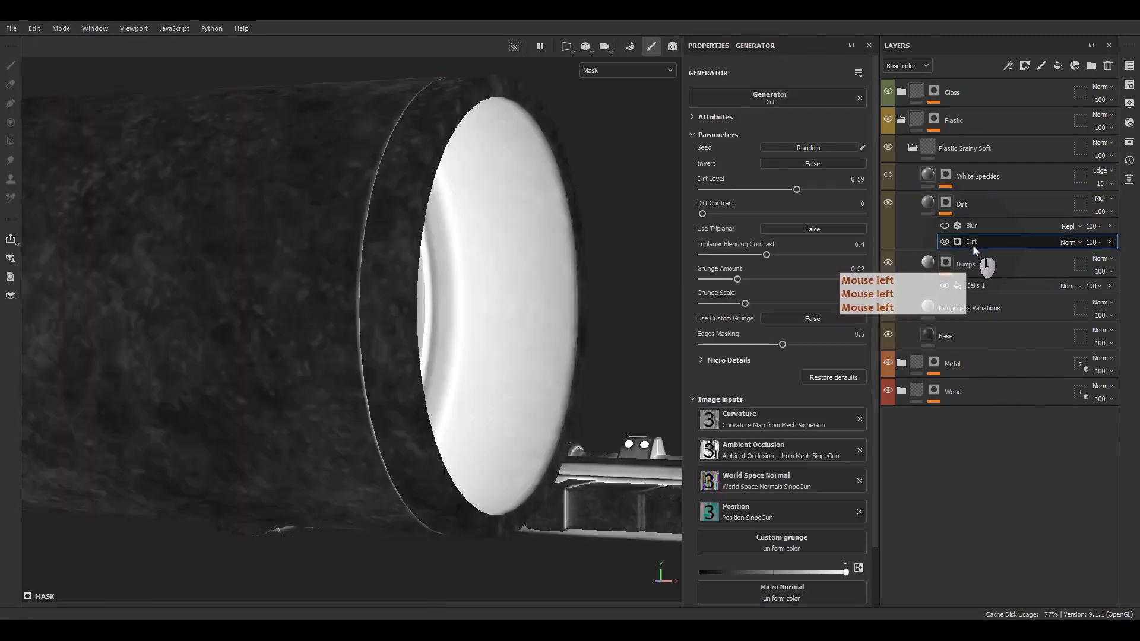
left_click_drag(522, 266, 551, 270, "alt")
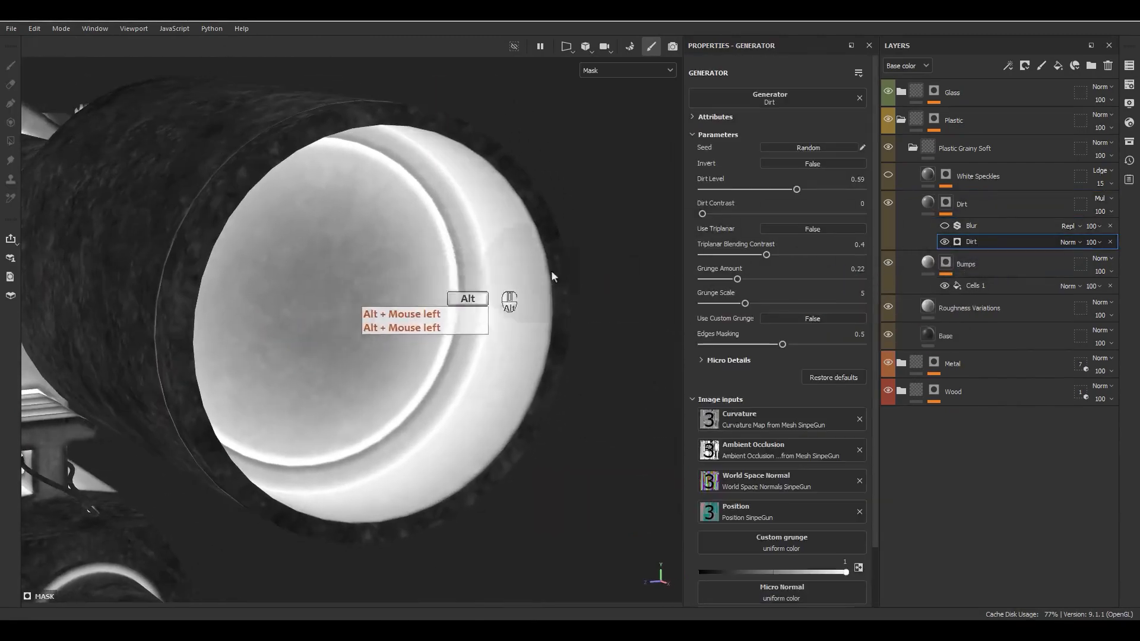
Step: Reload the Dirt generator with its default parameters to compare the mask, and undo the change
left_click(766, 104)
left_click(786, 180)
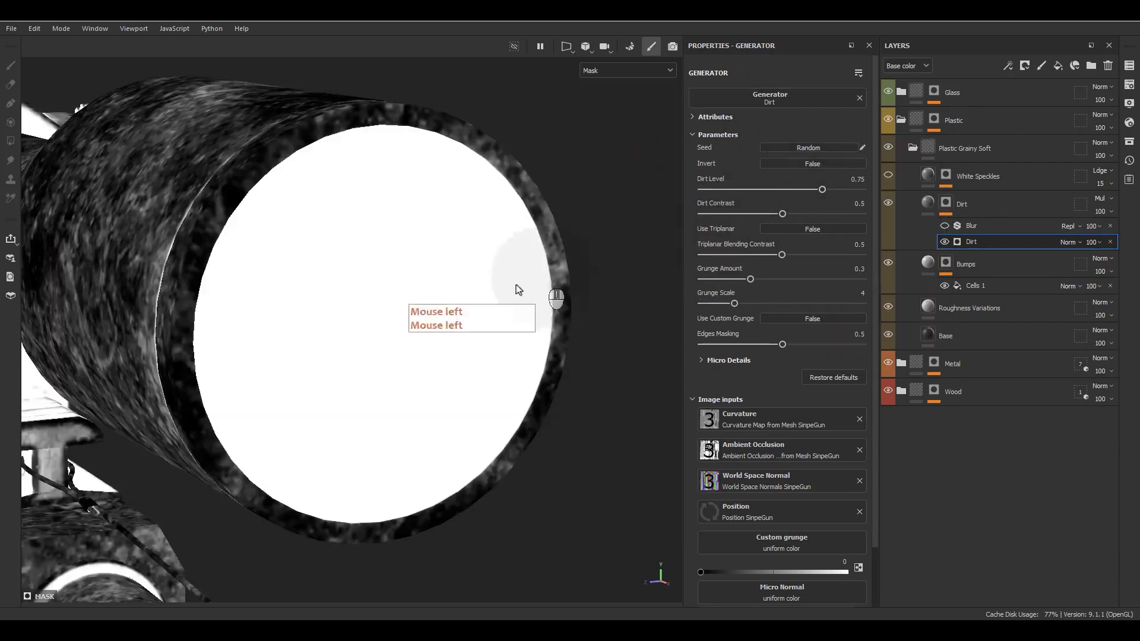
left_click_drag(554, 293, 504, 308, "alt")
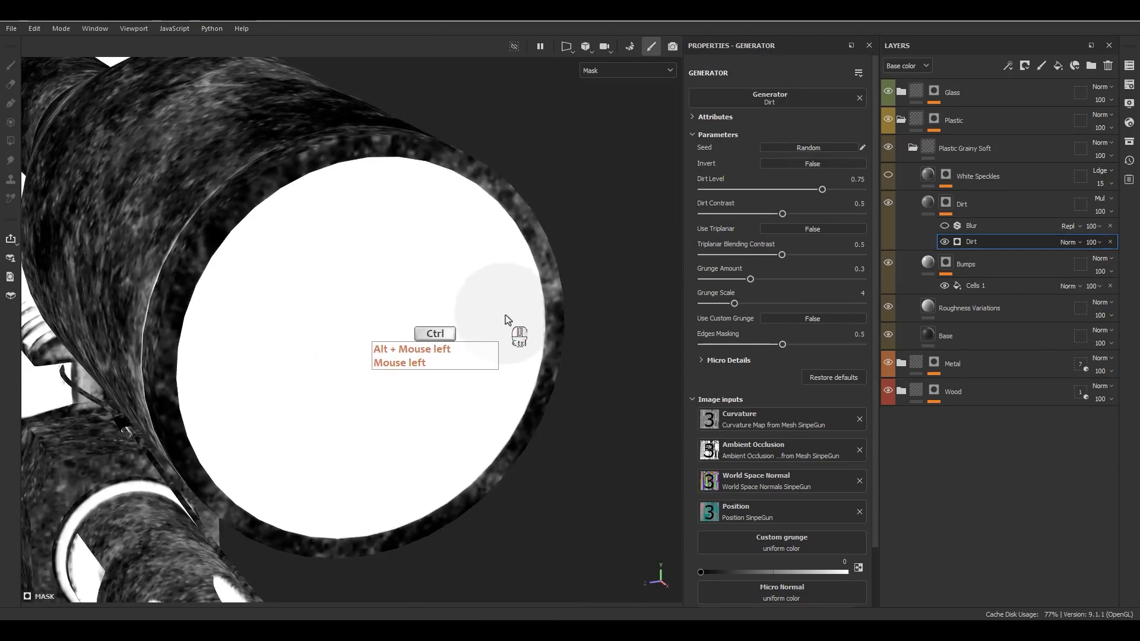
key("z")
Step: Compare the Dirt mask with and without the Blur filter, leave the filter enabled, and open its settings
mouse_move(476, 256)
left_mouse_down("alt")
mouse_move(568, 258)
mouse_move(641, 148)
mouse_move(438, 234)
mouse_move(487, 237)
left_mouse_up("alt")
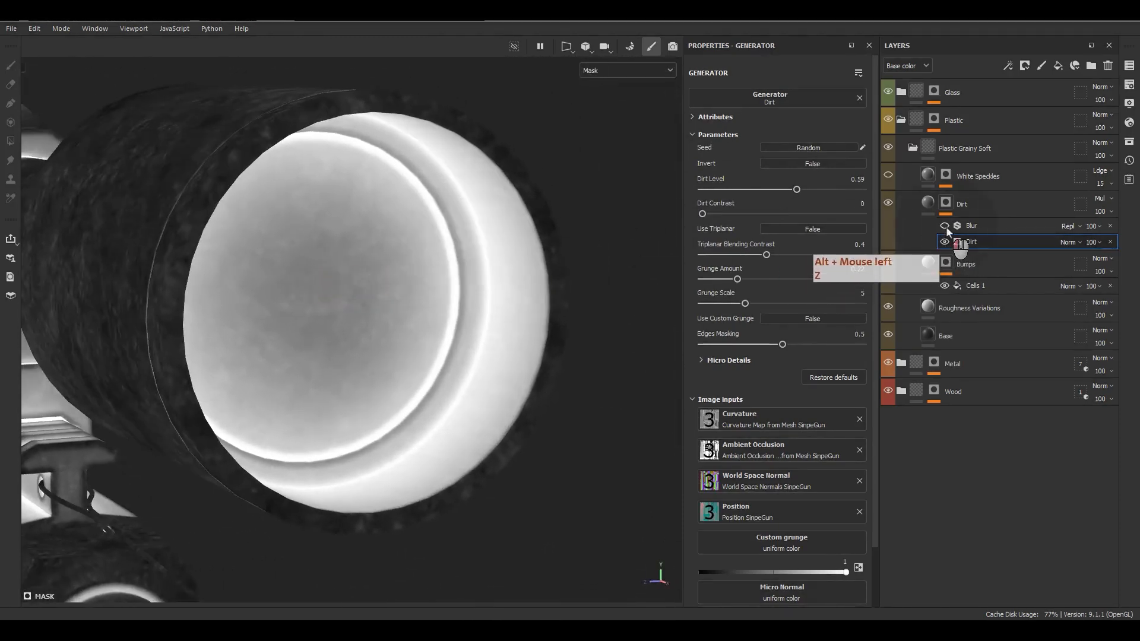
left_click(944, 226)
left_click(944, 226)
left_click(944, 226)
left_click(969, 226)
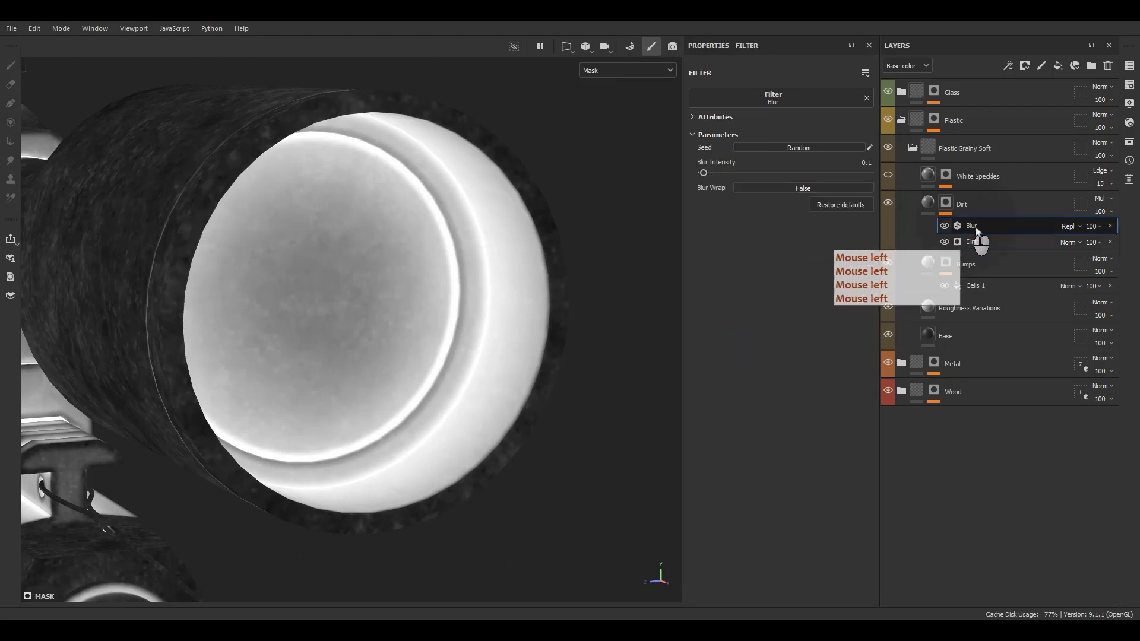
Step: Set the Blur filter's intensity to 0.34 and the Dirt generator's Dirt Level to about 0.38 in the Dirt mask
left_click_drag(711, 173, 701, 178)
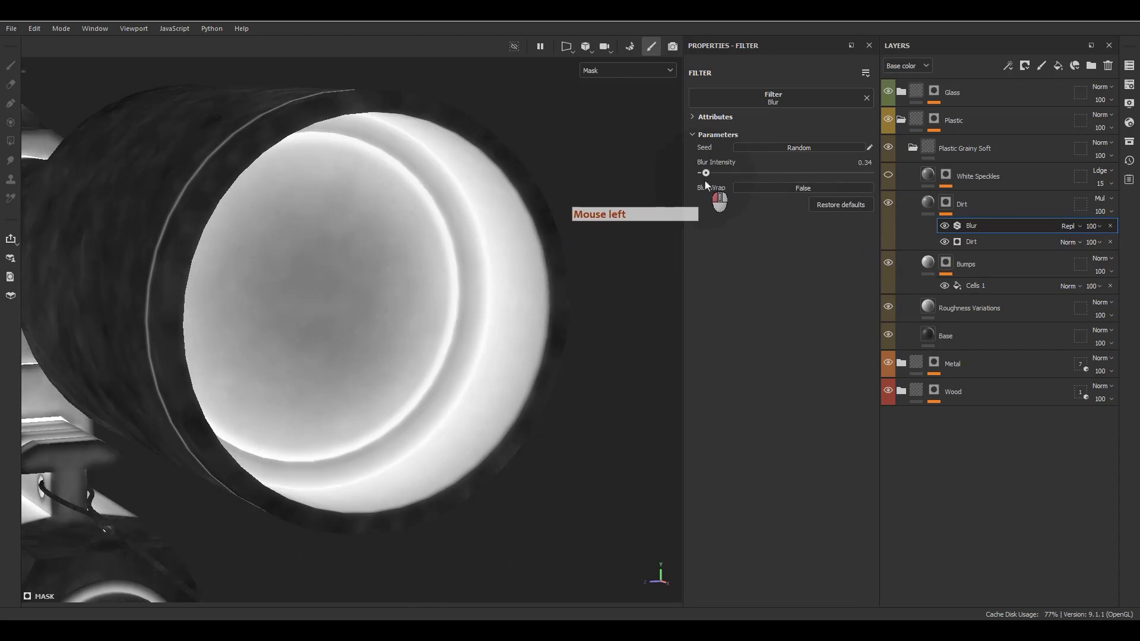
left_click(976, 242)
left_click(782, 187)
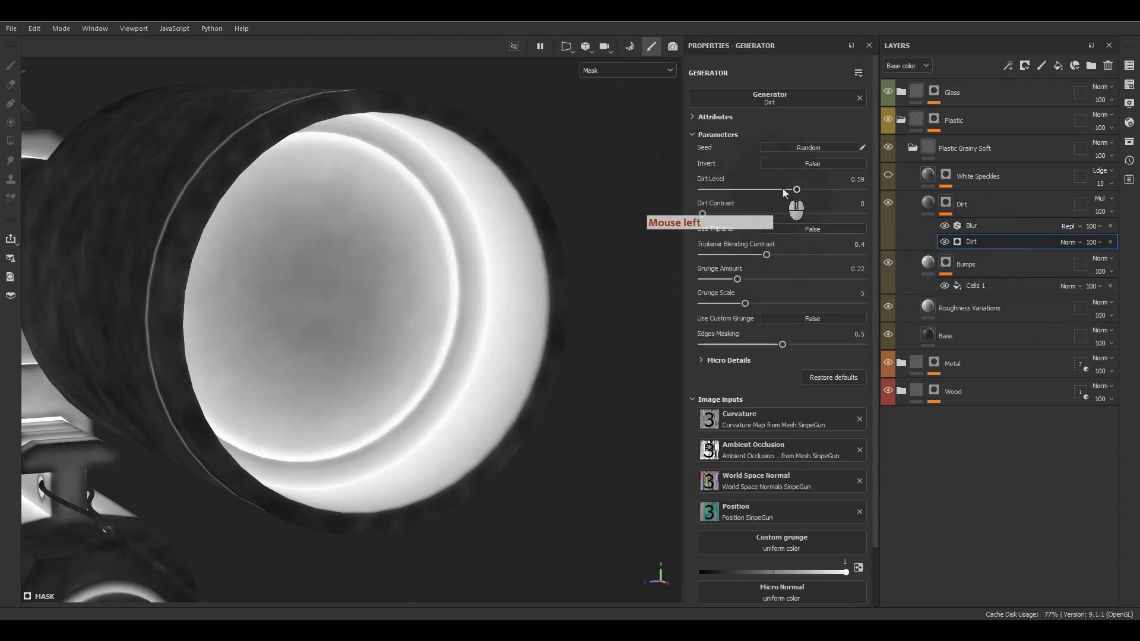
left_click_drag(781, 188, 762, 197)
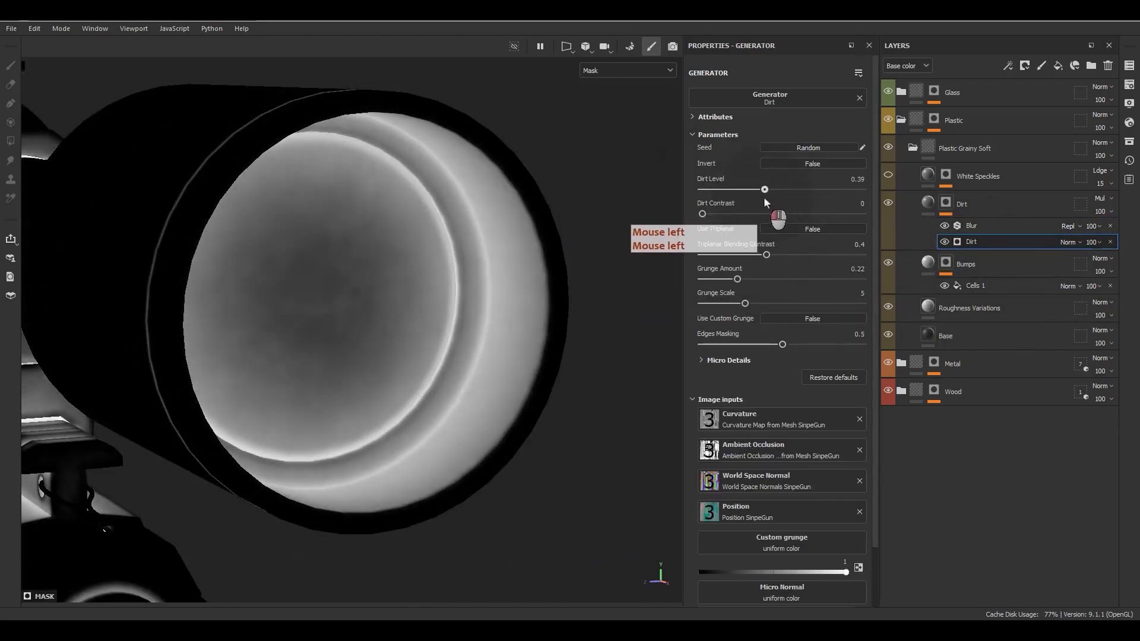
Step: Set the Dirt generator's Grunge Amount to 0.68, Grunge Scale to 12, Edges Masking to 0.15 and Dirt Contrast to 0.49
left_click_drag(746, 280, 812, 309)
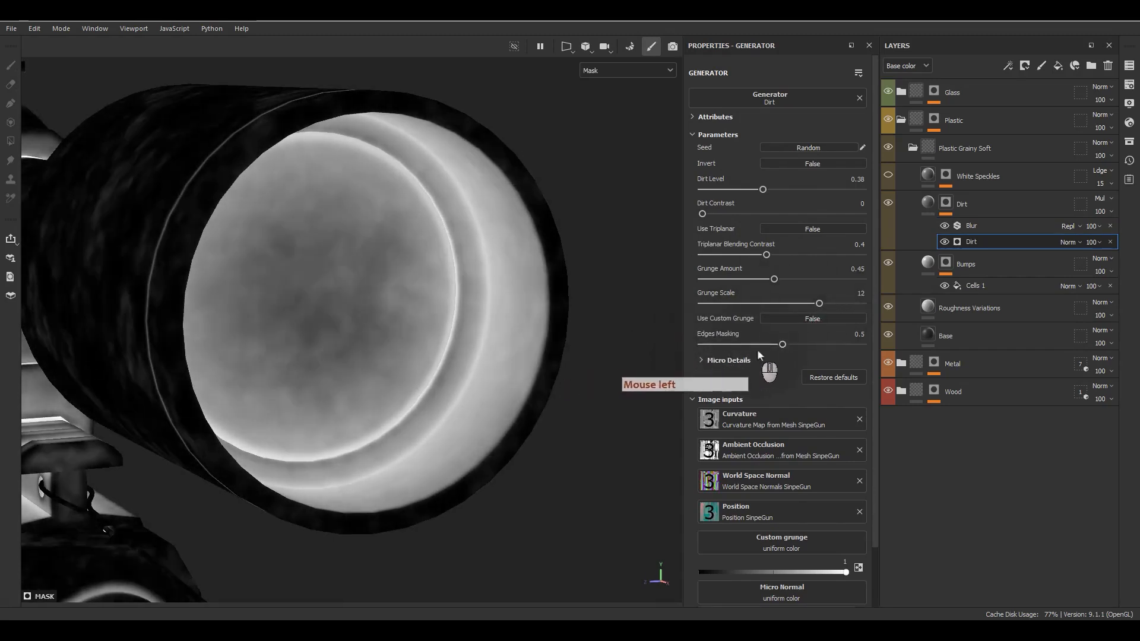
left_click_drag(757, 352, 735, 361)
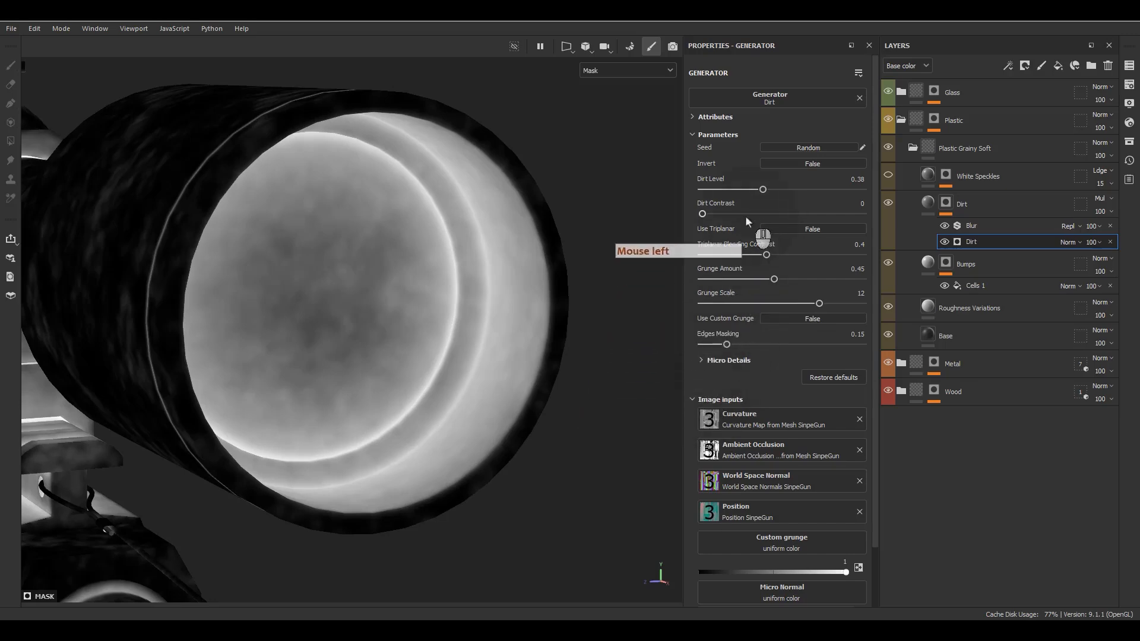
left_click_drag(700, 214, 781, 220)
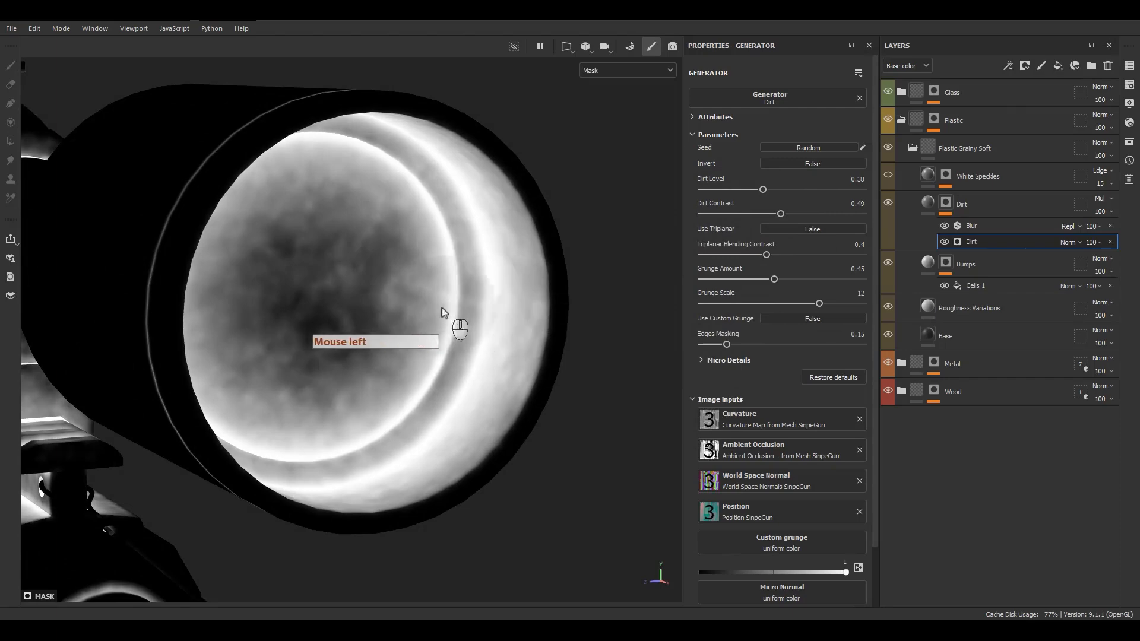
left_click_drag(423, 307, 816, 225, "alt")
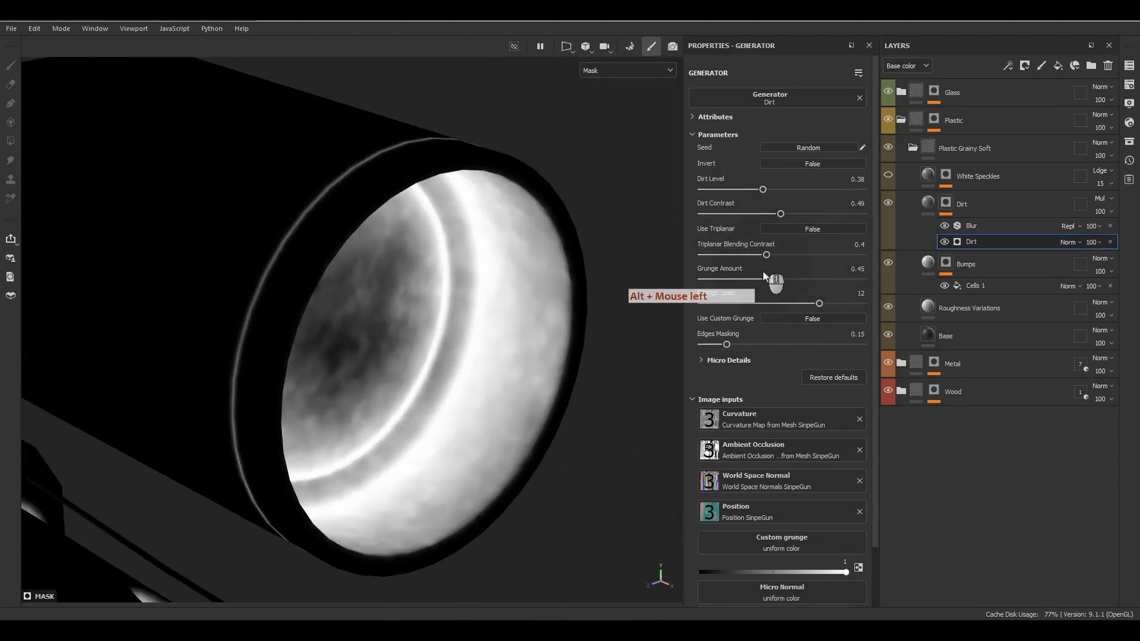
mouse_move(802, 277)
left_mouse_down()
mouse_move(821, 274)
mouse_move(810, 281)
left_mouse_up()
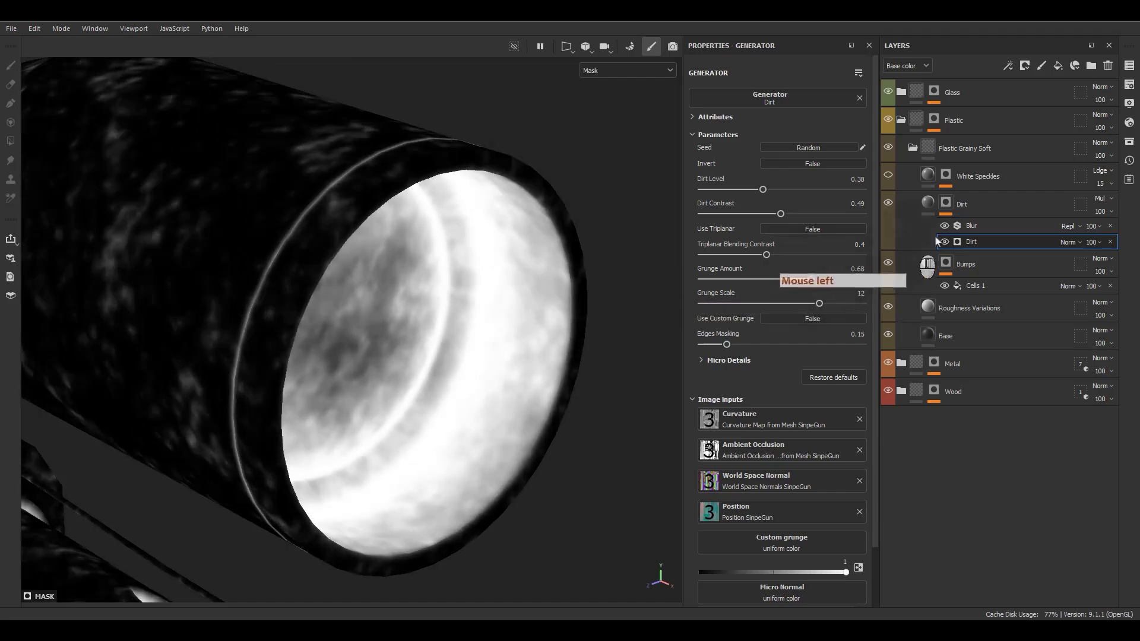
Step: Return the viewport from the Dirt mask to the material and review the Dirt layer's blending mode options without changing the mode
left_click(927, 203)
left_click_drag(400, 339, 751, 389, "alt")
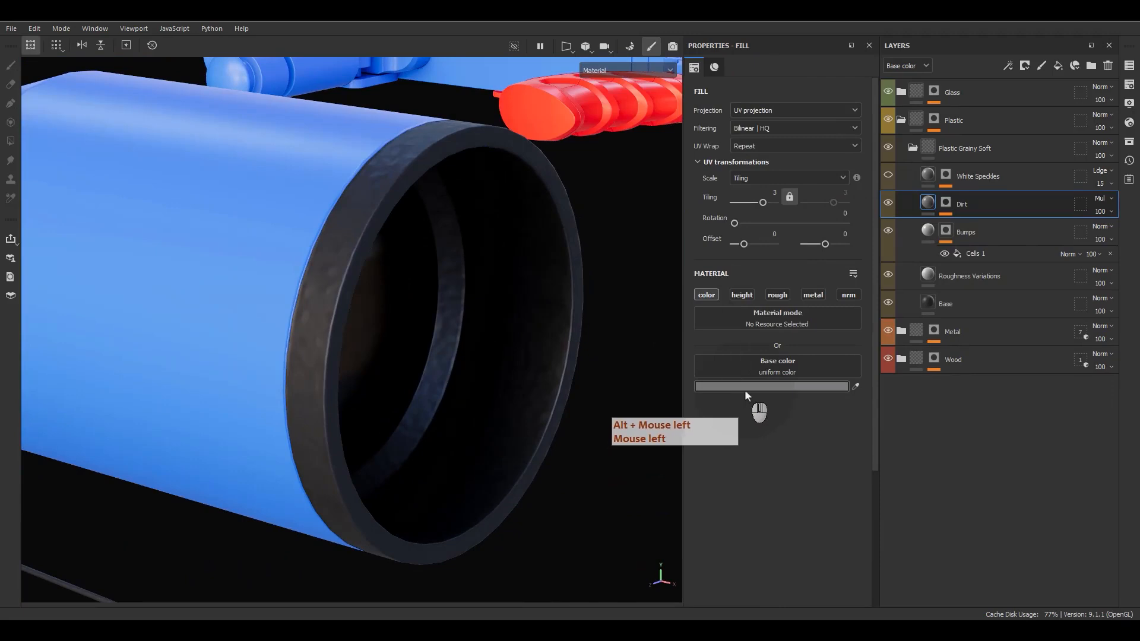
left_click(1102, 199)
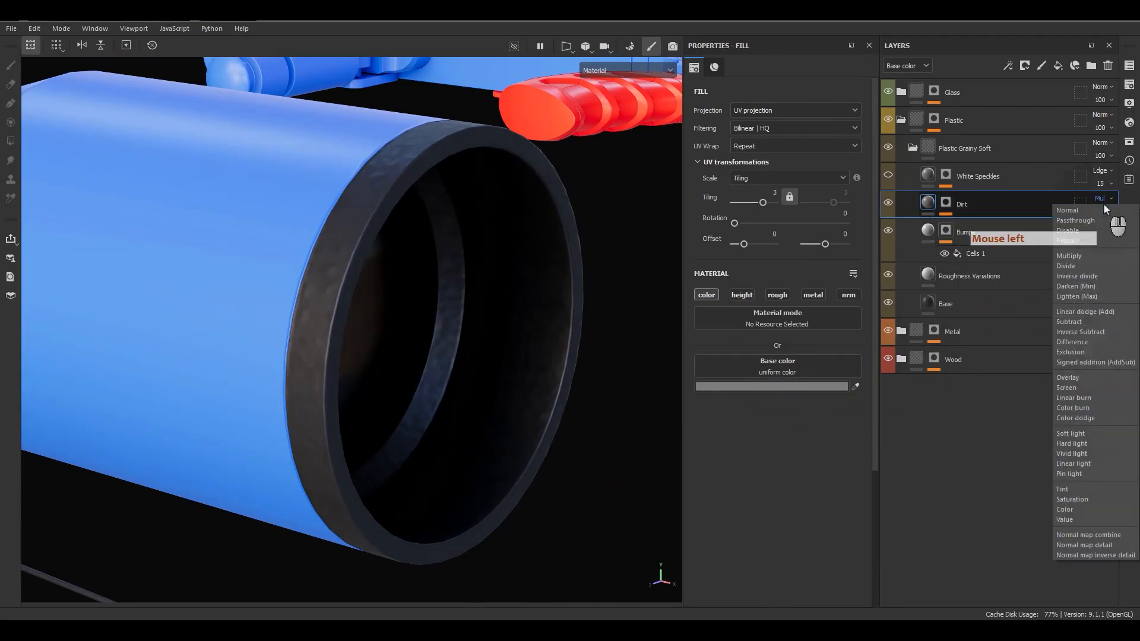
left_click(1101, 201)
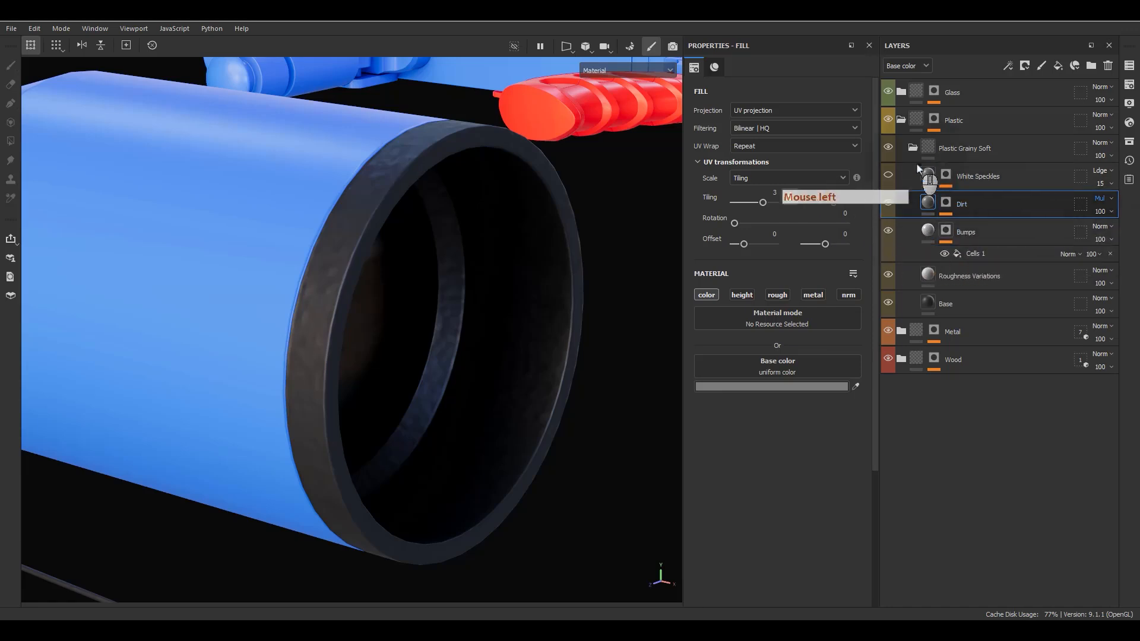
Step: Compare the scope ring with and without the Dirt layer, leave it visible, and show the White Speckles layer as well
left_click(884, 204)
left_click(885, 204)
left_click(885, 204)
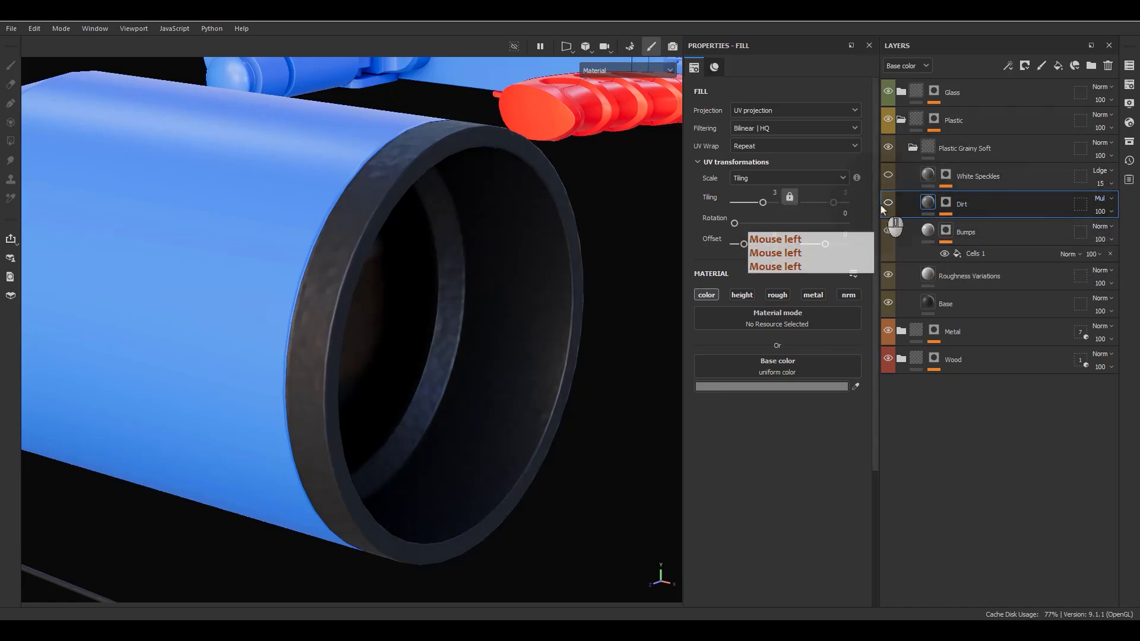
left_click(884, 203)
left_click(888, 202)
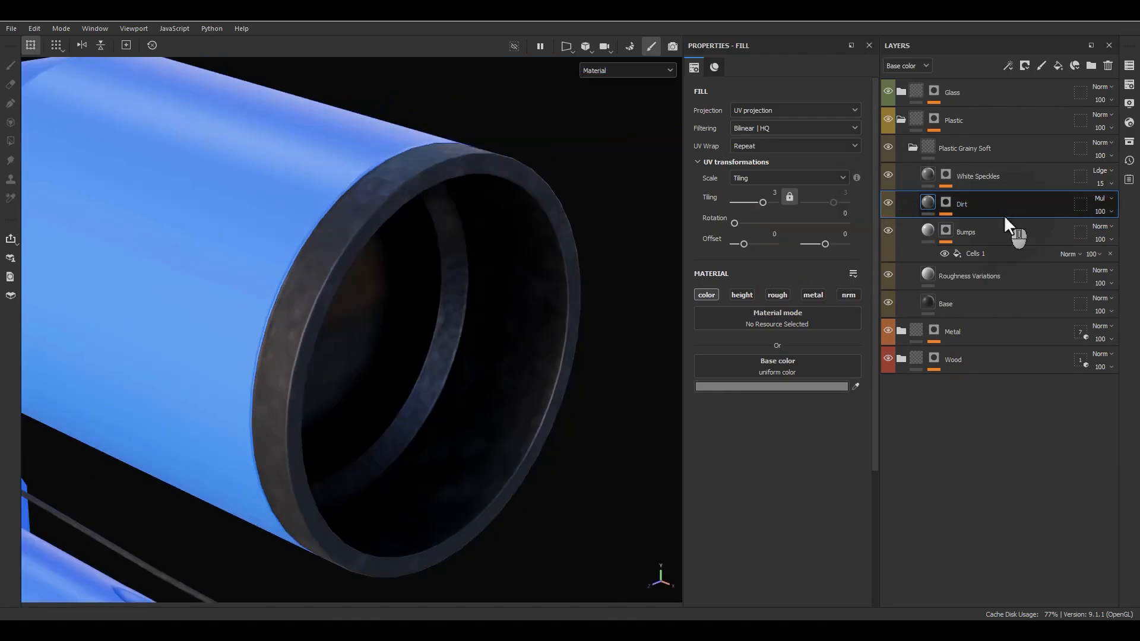
Step: Compare the plastic with and without White Speckles, then set that layer's base color to the light grey B3B3B3
left_click(984, 178)
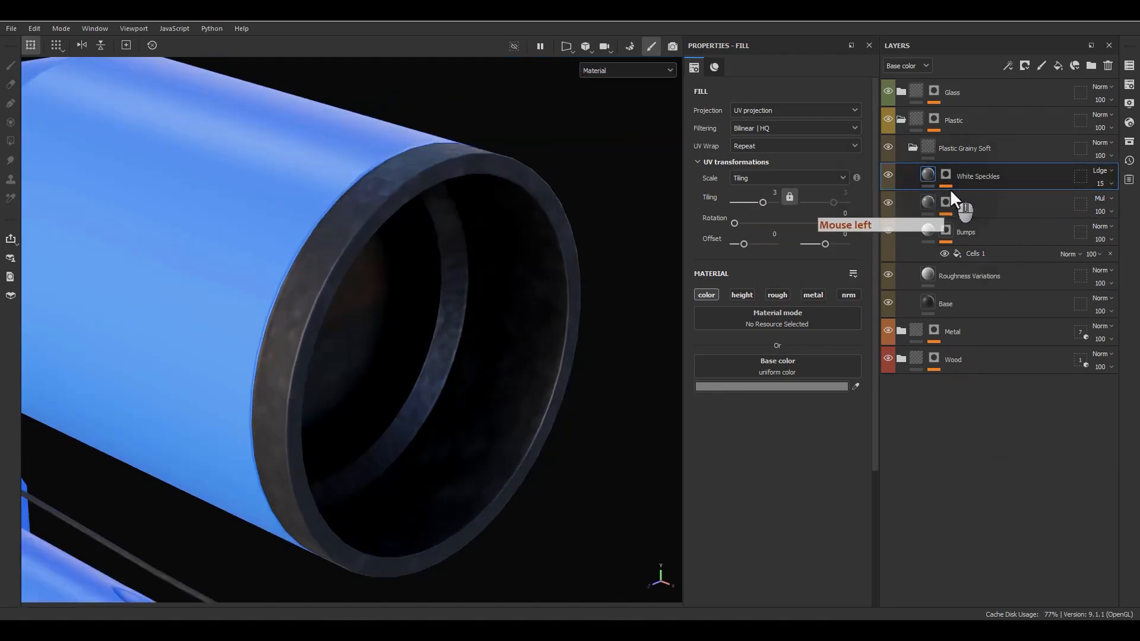
left_click(887, 173)
left_click(886, 173)
left_click(922, 175)
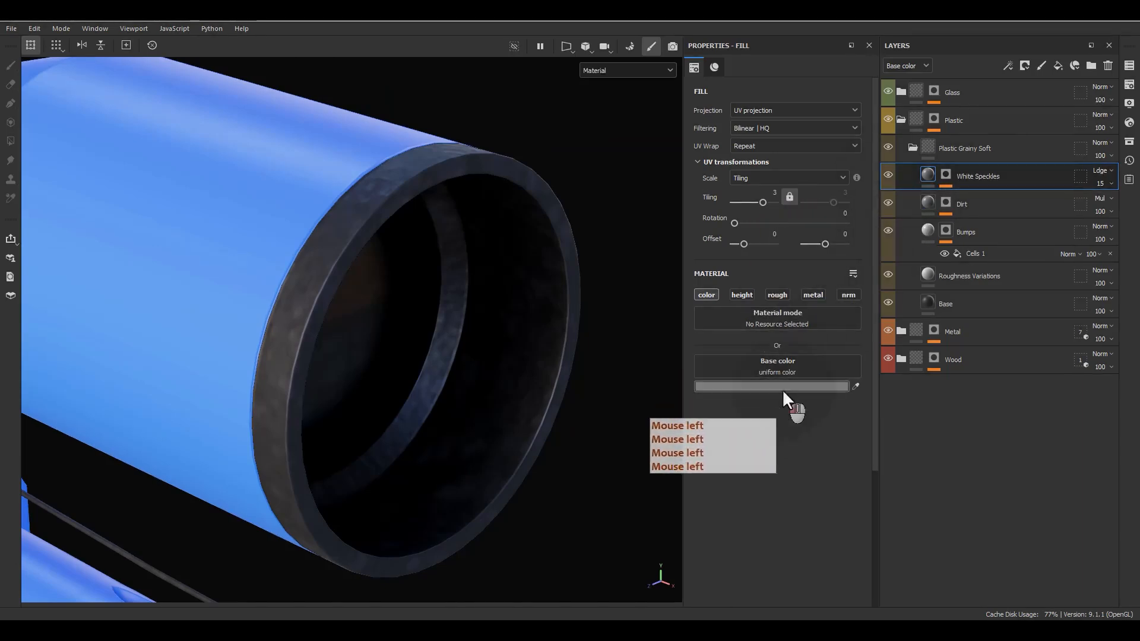
left_click(782, 389)
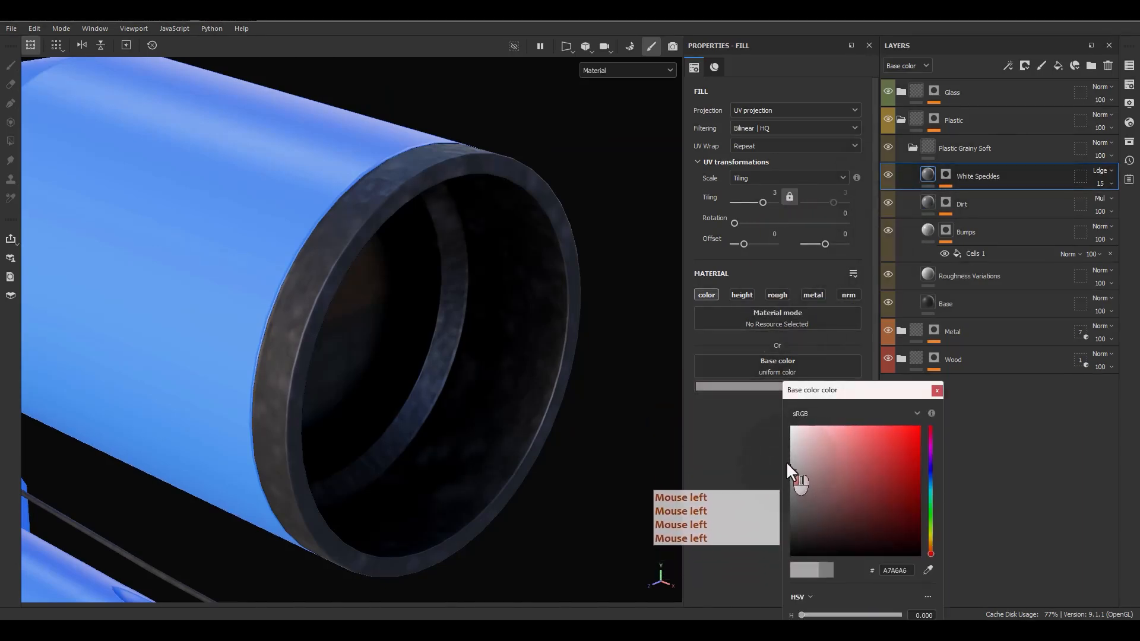
mouse_move(786, 461)
left_mouse_down()
mouse_move(775, 452)
mouse_move(769, 463)
left_mouse_up()
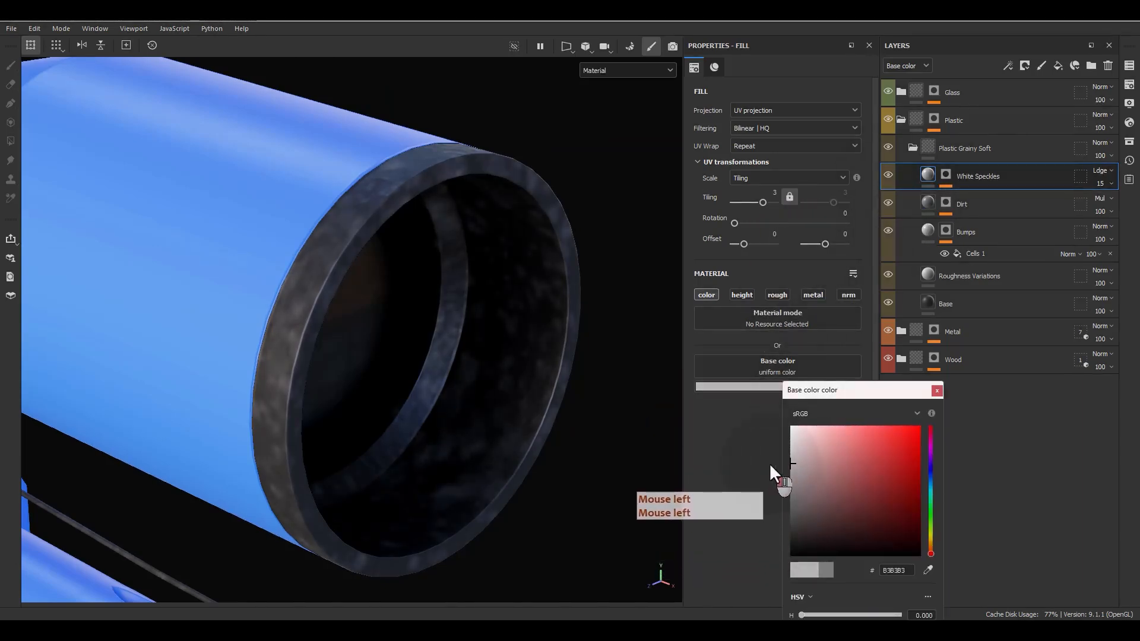
left_click(953, 390)
Step: Display the White Speckles mask and set its Dirt 1 fill to tiling 8, contrast 0.66 and balance 0.42
left_click(950, 176, "alt")
left_click(962, 211)
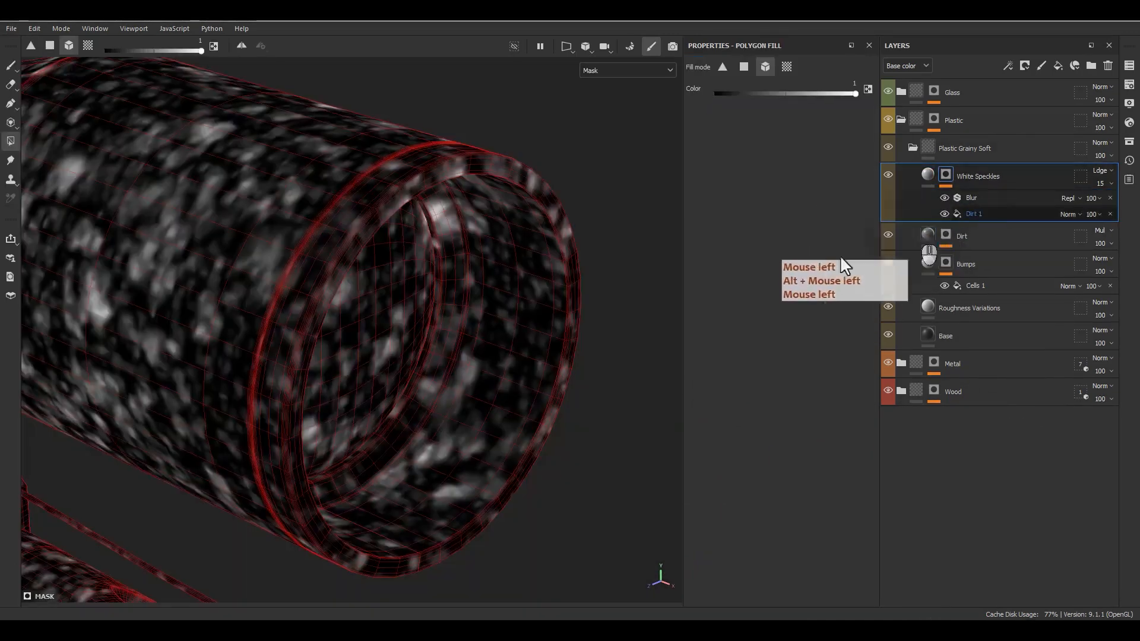
left_click(771, 215)
key("ctrl+a")
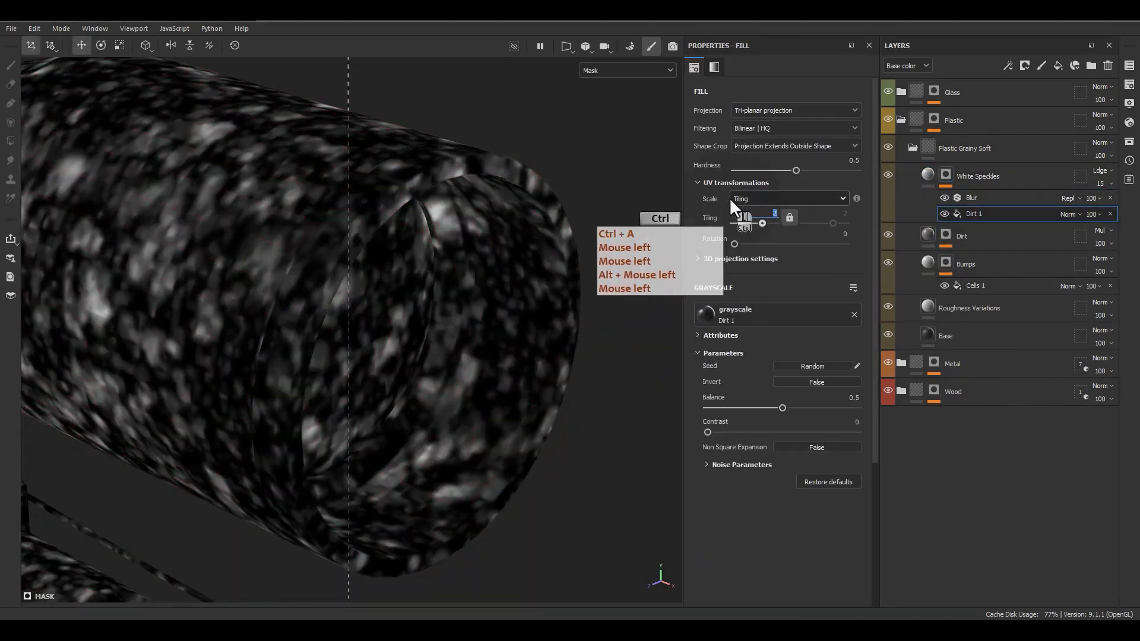
type("8")
key("Return")
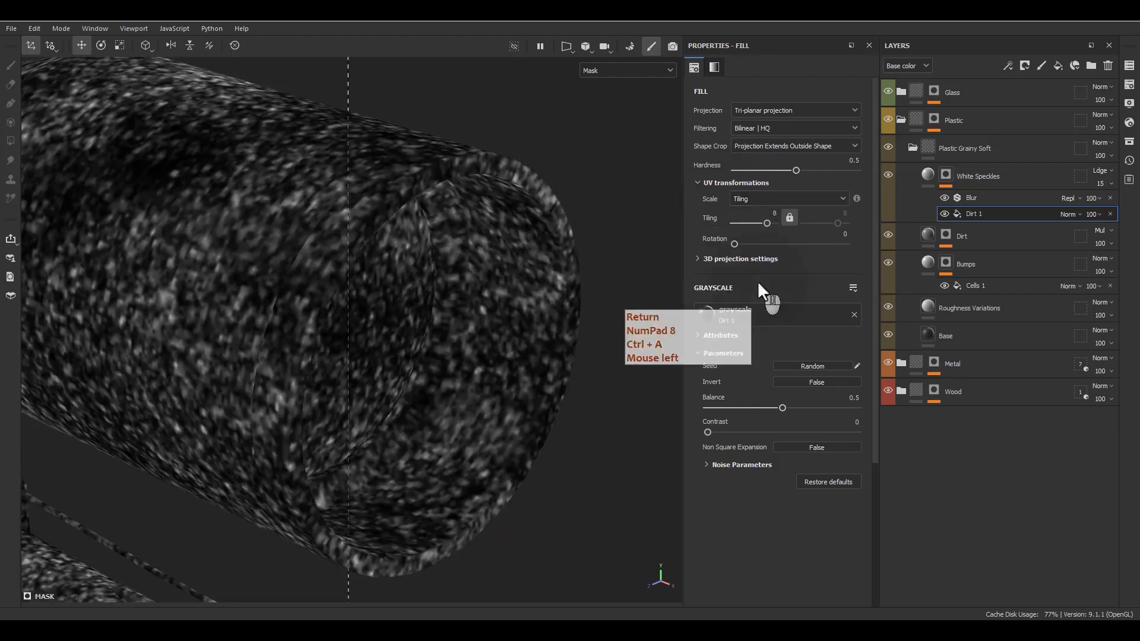
left_click_drag(713, 431, 767, 404)
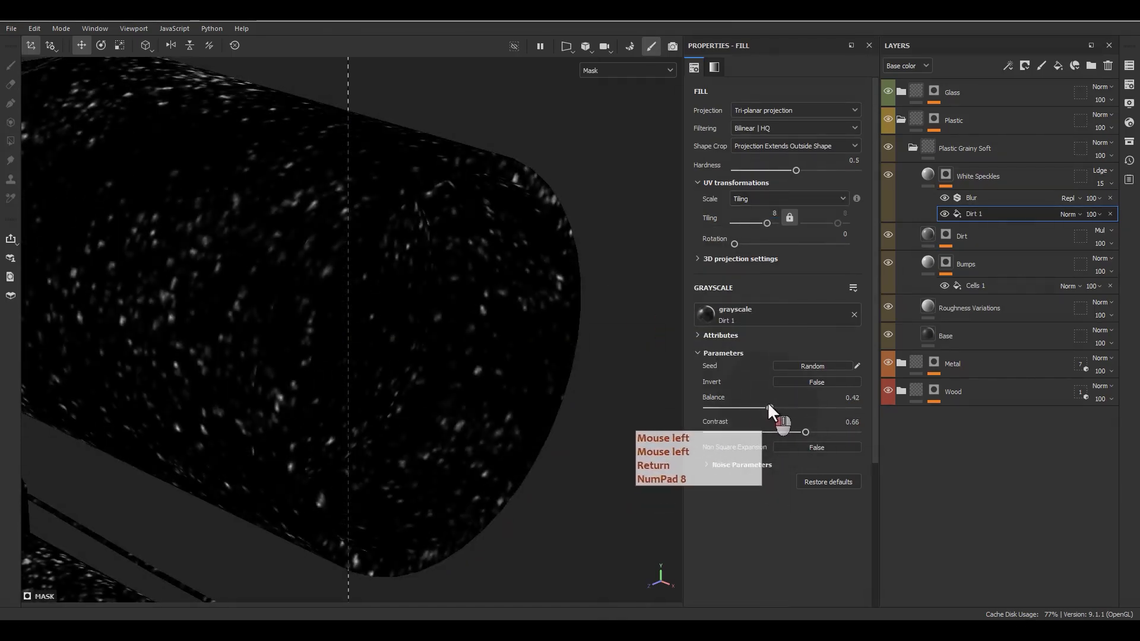
Step: Return the viewport to the material, collapse the Plastic Grainy Soft group and select it
left_click(928, 177)
left_click_drag(600, 333, 380, 365, "alt")
right_click_drag(379, 365, 372, 27, "alt")
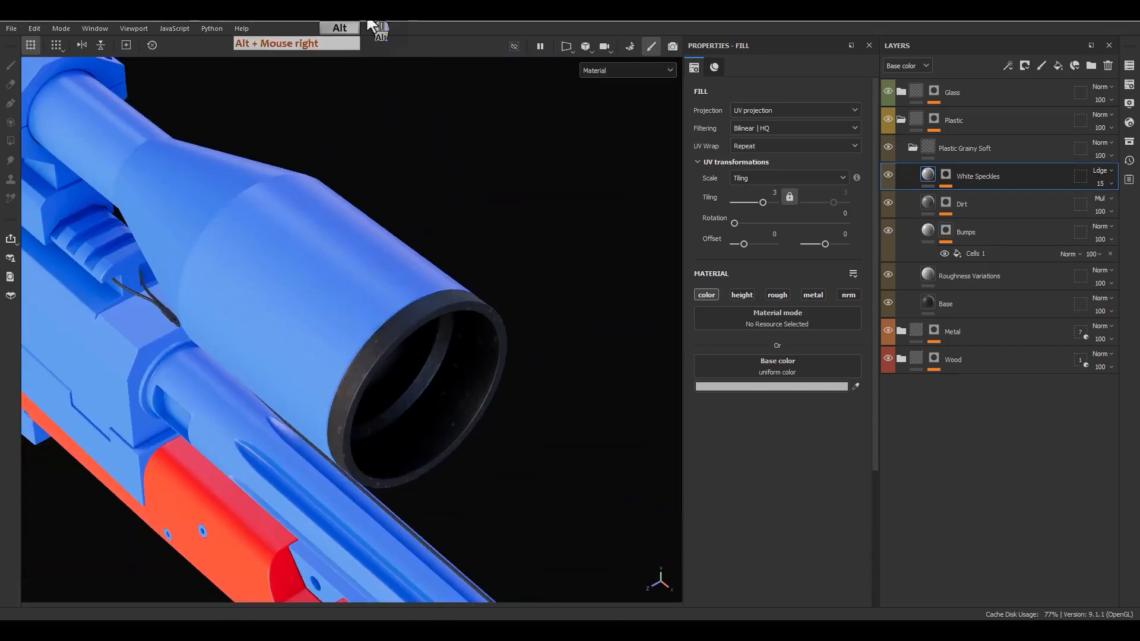
left_click(917, 152)
left_click(917, 146)
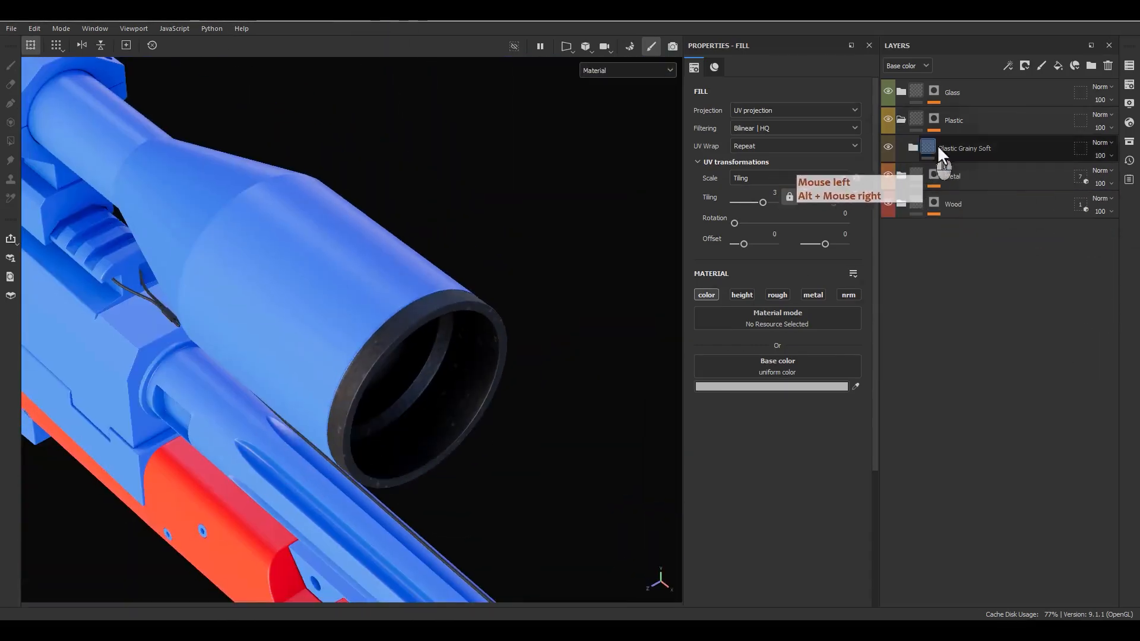
left_click(952, 148)
Step: Examine the plastic material on the scope's adjustment rings and side knob
right_click_drag(441, 400, 340, 24, "alt")
middle_click_drag(436, 528, 683, 540, "alt")
left_click_drag(325, 226, 468, 193, "alt")
scroll(473, 149, "up", 3)
left_click_drag(474, 149, 531, 189, "alt")
middle_click_drag(531, 189, 528, 336, "alt")
left_click_drag(529, 336, 403, 356, "alt")
middle_click_drag(403, 356, 274, 378, "alt")
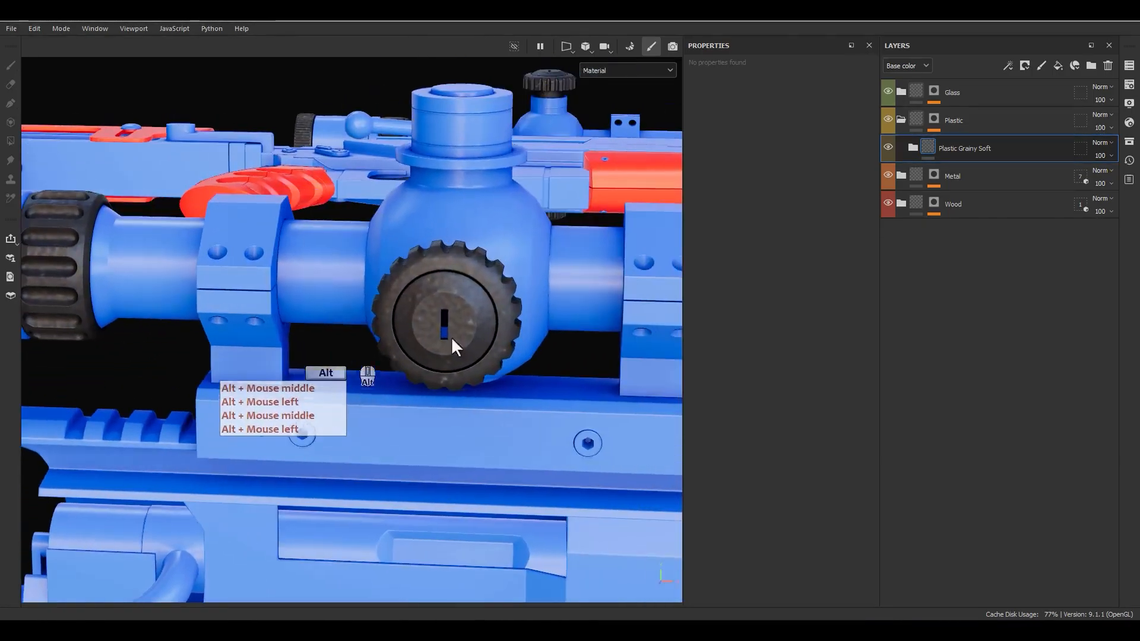
Step: Set the tiling of the Cells 1 fill in the Bumps layer's mask to 20 and check the scope knob
left_click(911, 148)
left_click(966, 253)
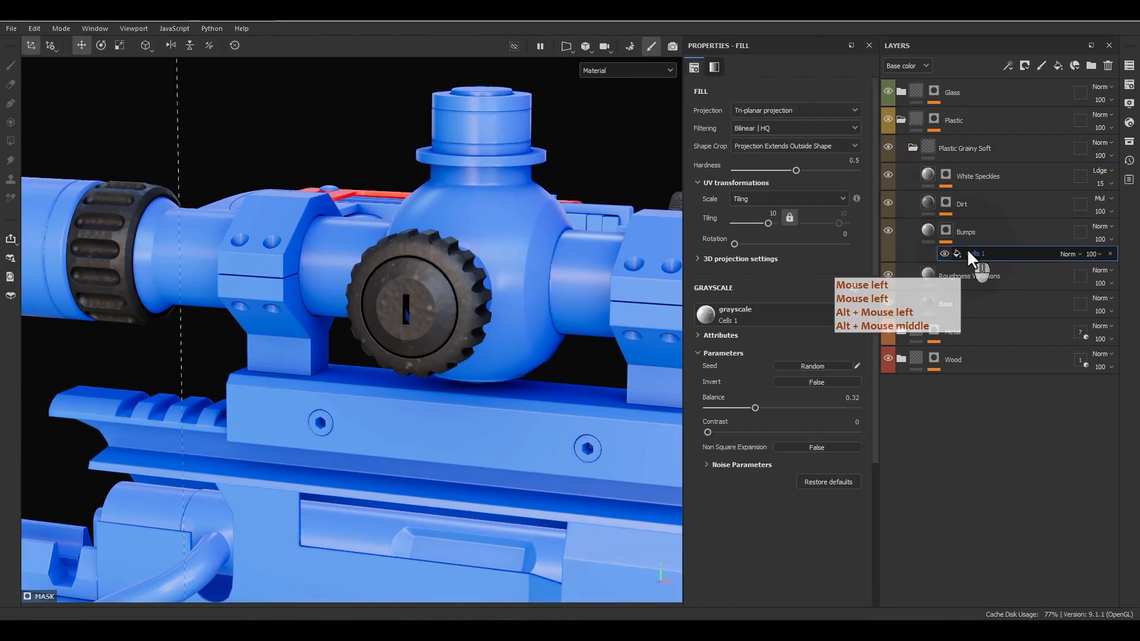
double_click(771, 215)
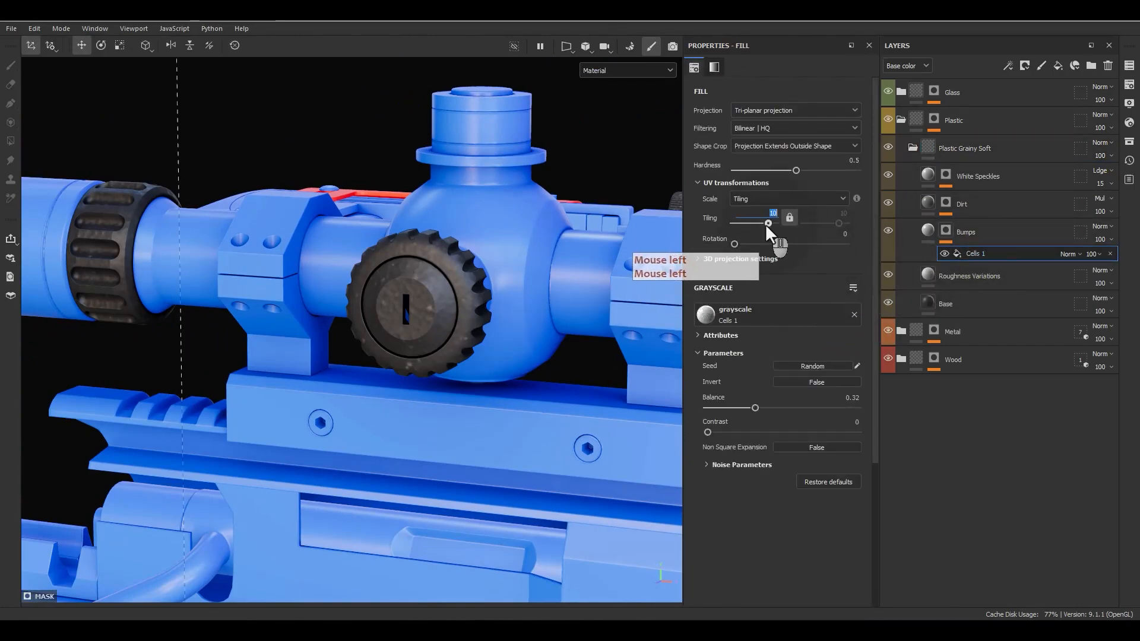
type("20")
key("Return")
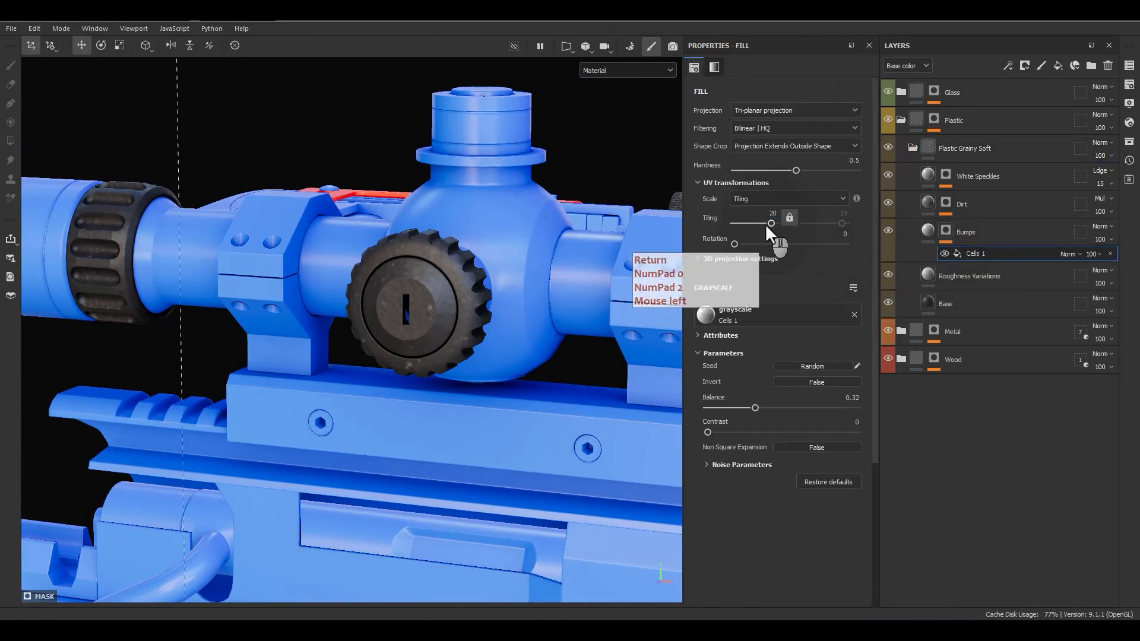
left_click_drag(414, 234, 463, 255, "alt")
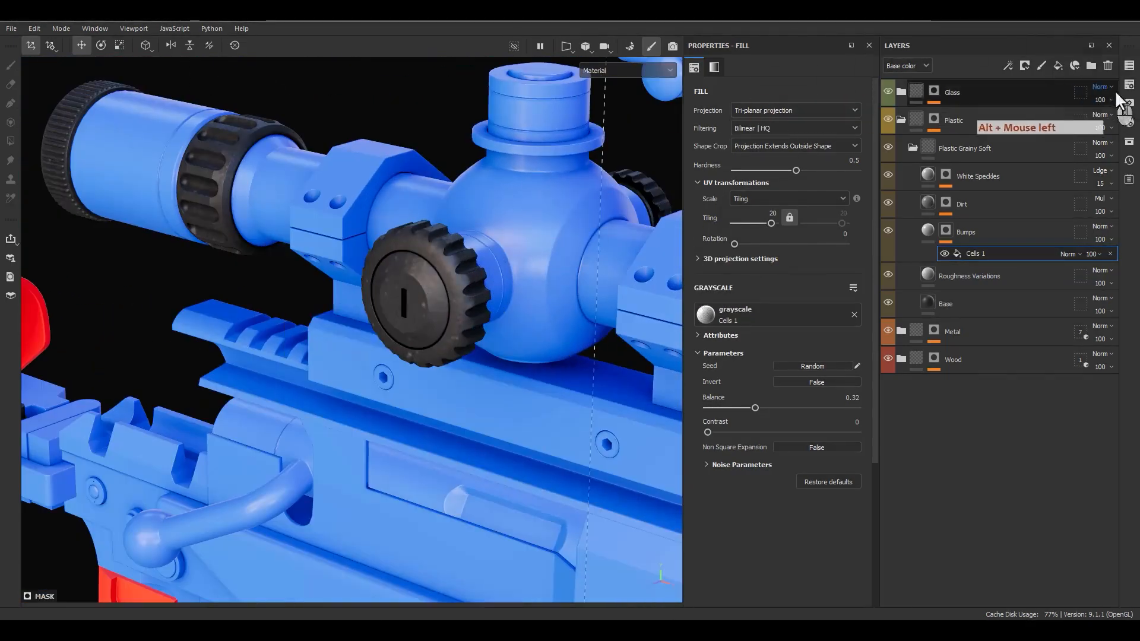
Step: Set the texture set's size to 2048
left_click(1129, 84)
left_click(1036, 205)
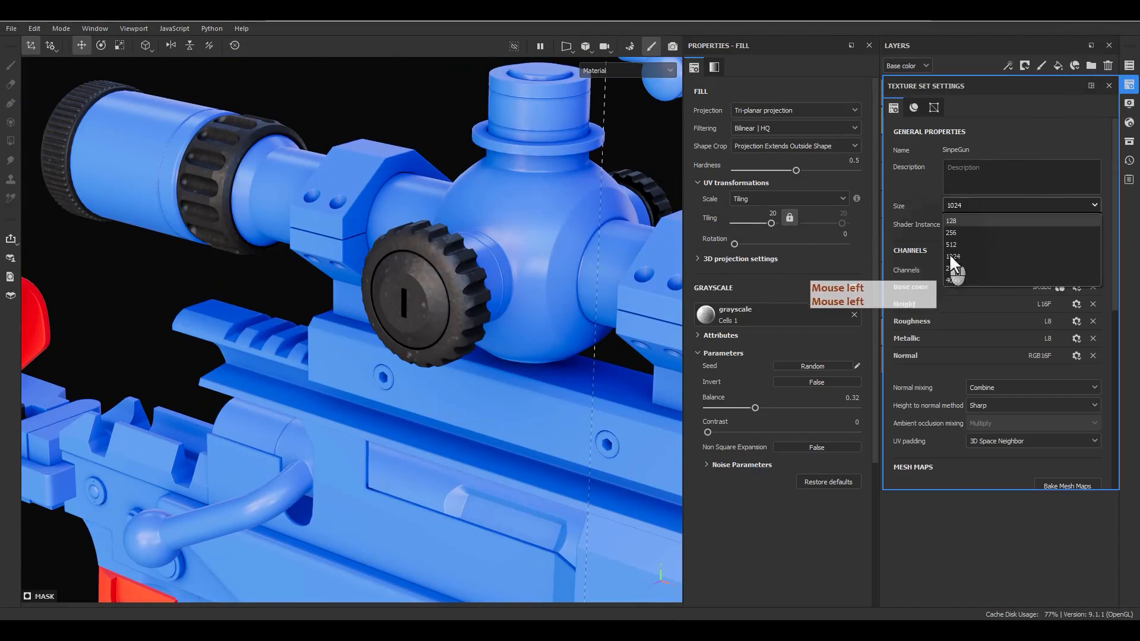
left_click(955, 268)
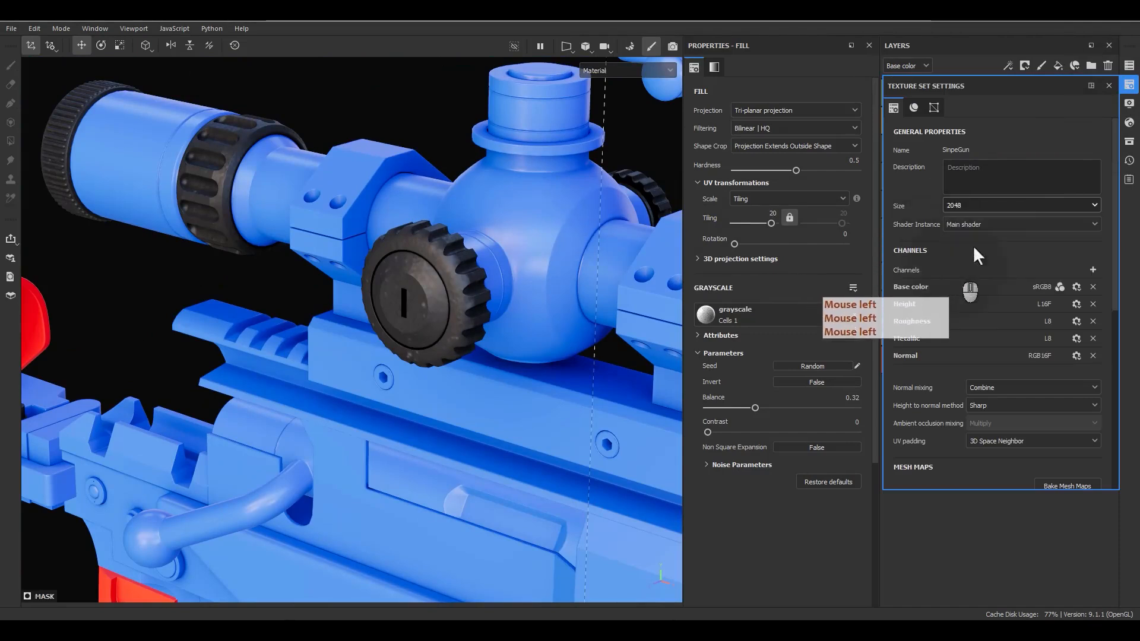
left_click(1108, 86)
Step: Examine the plastic bumps on the scope's side knob and front ring at the new texture resolution
left_click(557, 283, "alt")
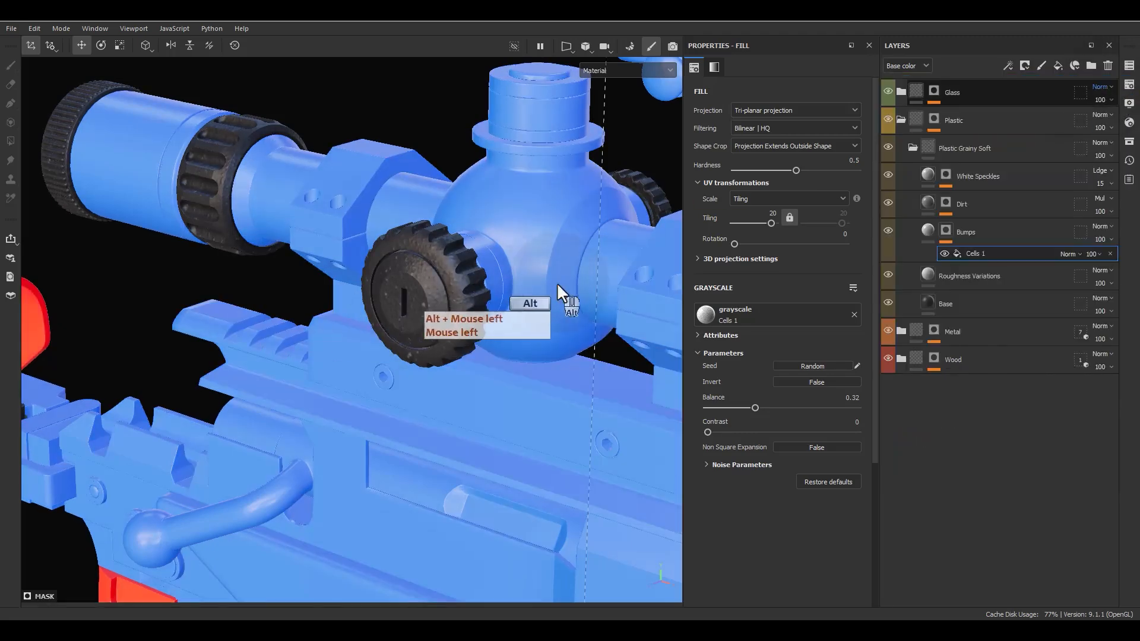
left_click_drag(523, 288, 423, 316, "alt")
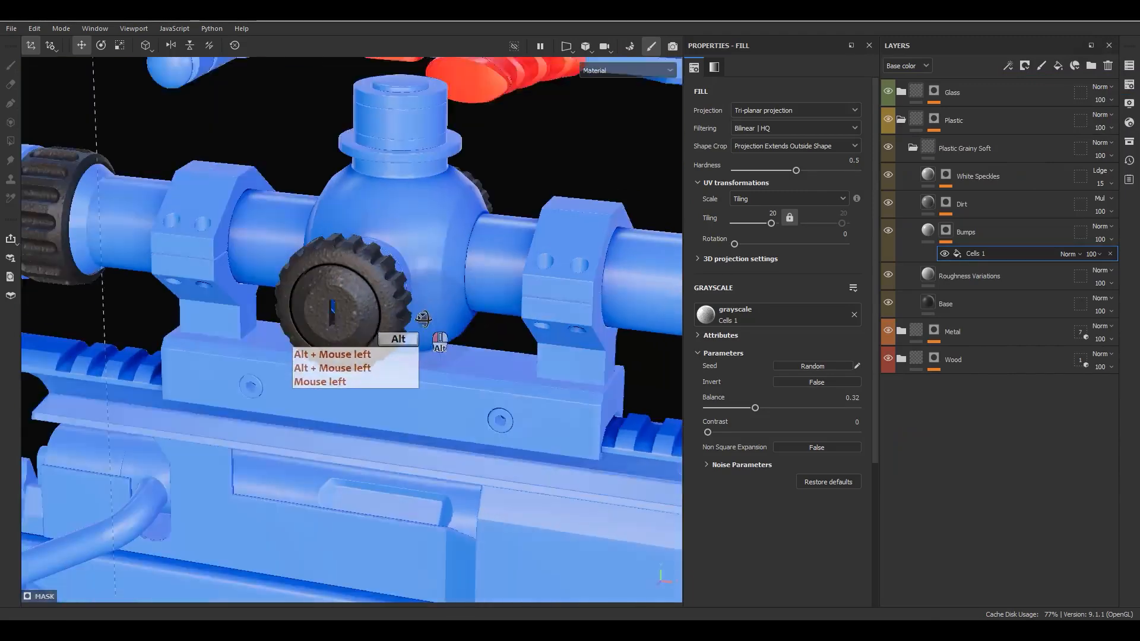
middle_click_drag(350, 310, 72, 285, "alt")
left_click_drag(366, 323, 332, 327, "alt")
middle_click_drag(463, 338, 228, 306, "alt")
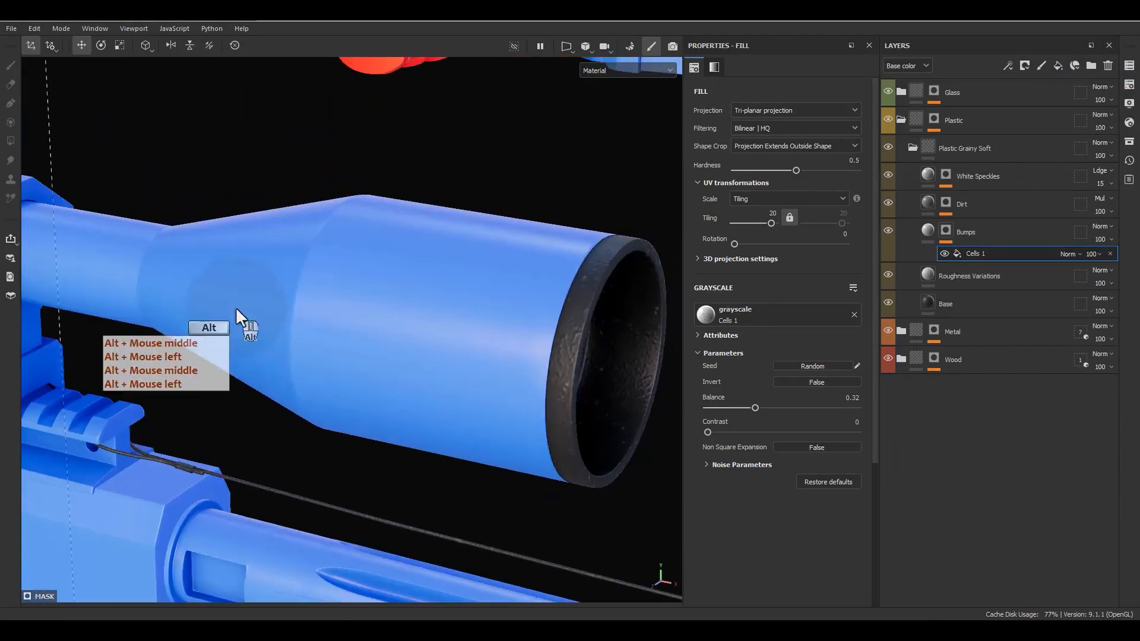
mouse_move(483, 332)
left_mouse_down("alt")
mouse_move(474, 336)
mouse_move(492, 325)
left_mouse_up("alt")
middle_click_drag(493, 326, 383, 300, "alt")
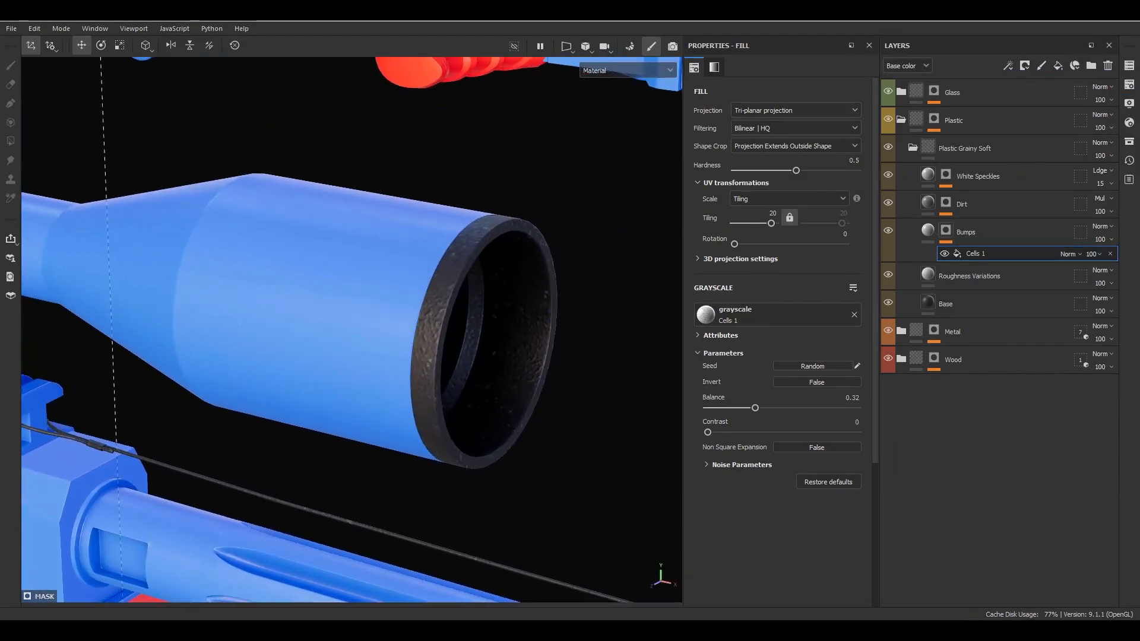
left_click(917, 147)
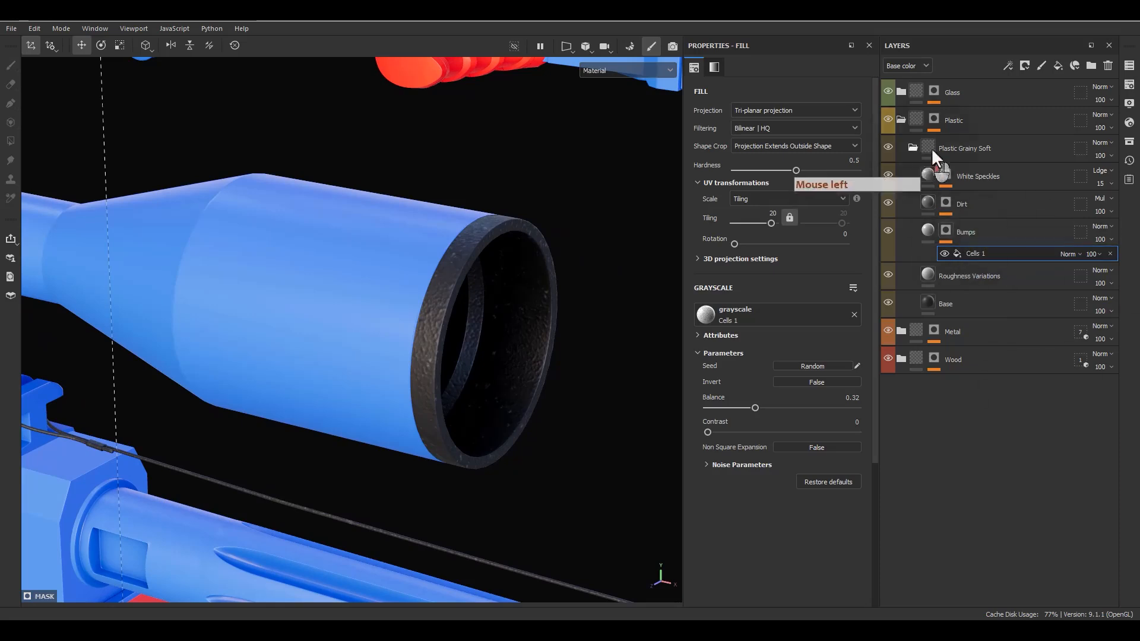
Step: Add a fill layer above Plastic Grainy Soft in the Plastic folder and name it Edge_Wear
left_click(1001, 147)
left_click(1052, 66)
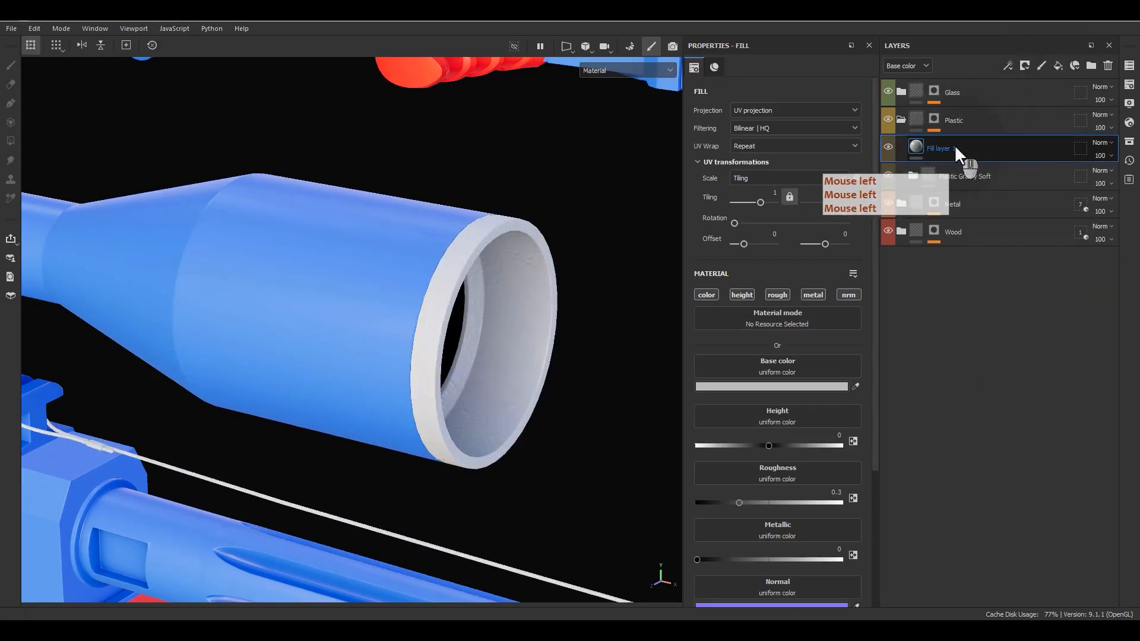
double_click(953, 149)
type("Edge")
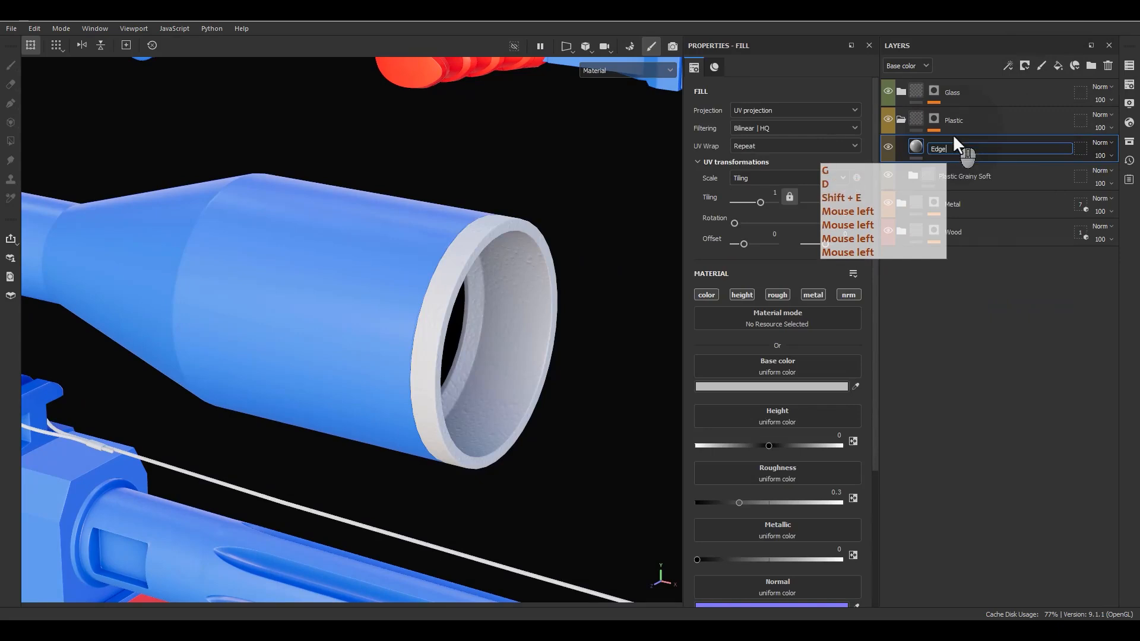
type("_")
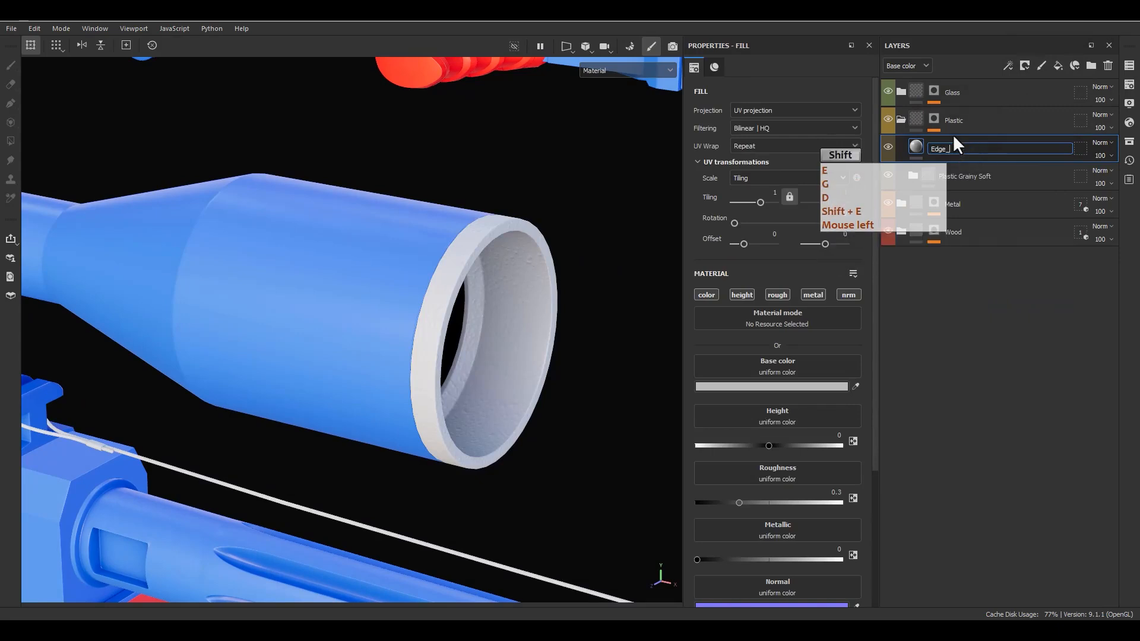
type("Wear")
key("Return")
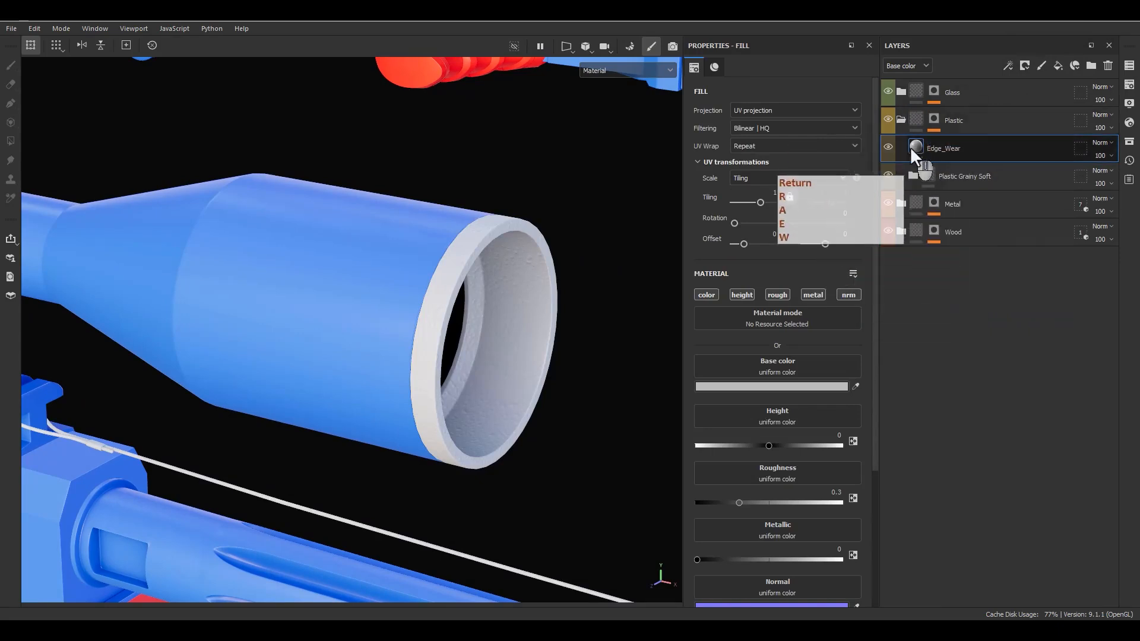
Step: Give Edge_Wear a black mask with a Metal Edge Wear generator and display the mask on the rifle
right_click(947, 147)
left_click(984, 33)
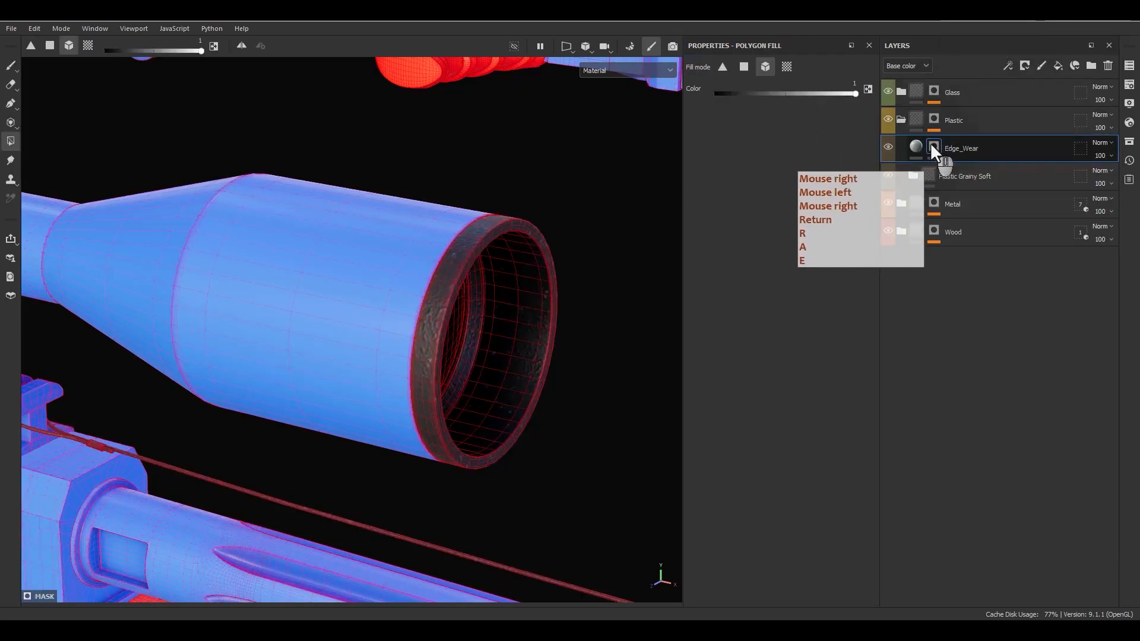
right_click(931, 145)
left_click(952, 517)
left_click(955, 523)
left_click(781, 98)
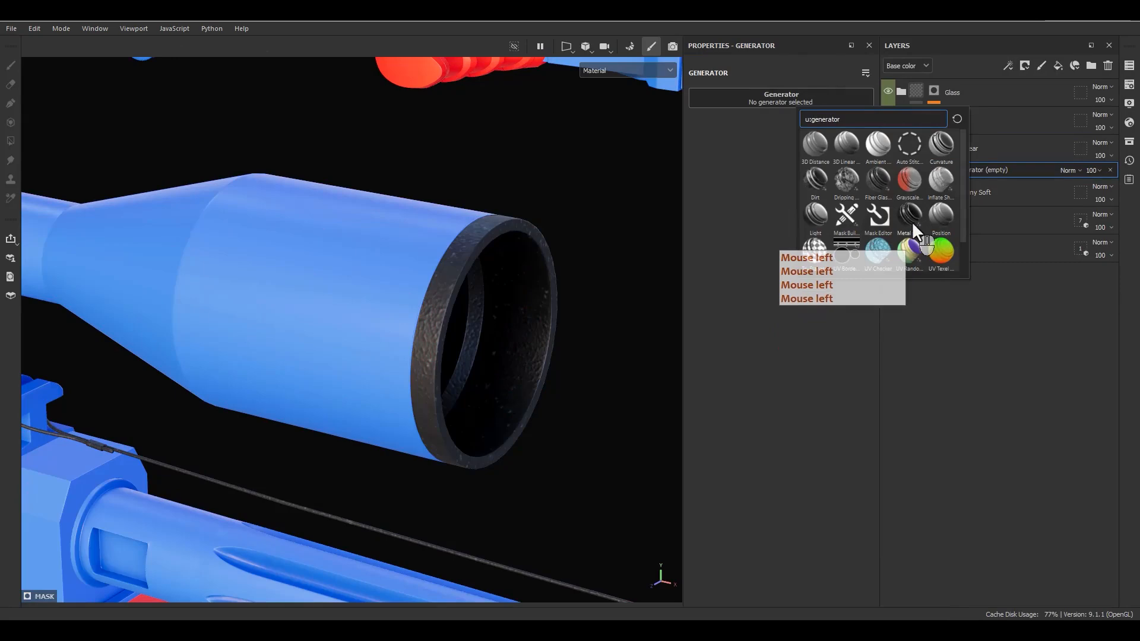
mouse_move(565, 348)
left_mouse_down("alt")
mouse_move(437, 374)
mouse_move(549, 341)
left_mouse_up("alt")
right_click_drag(549, 341, 475, 261, "alt")
middle_click_drag(510, 327, 514, 269, "alt")
left_click(932, 146, "alt")
Step: Add a paint effect above the Metal Edge Wear generator in the mask and set its blending mode to Subtract
left_click(975, 170)
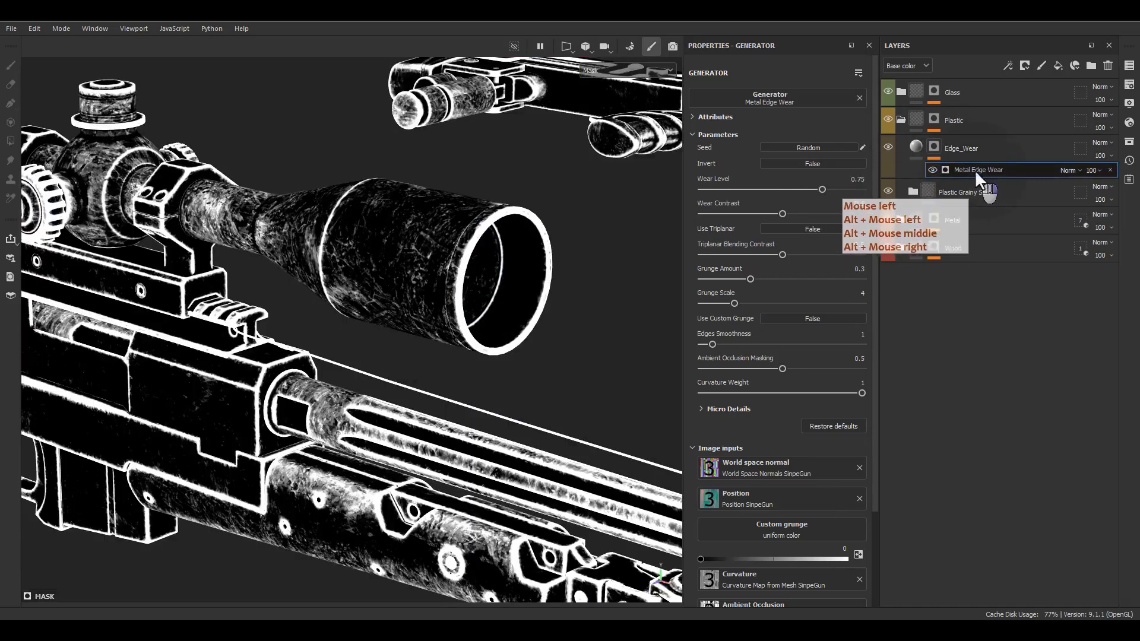
right_click(975, 170)
left_click(1013, 352)
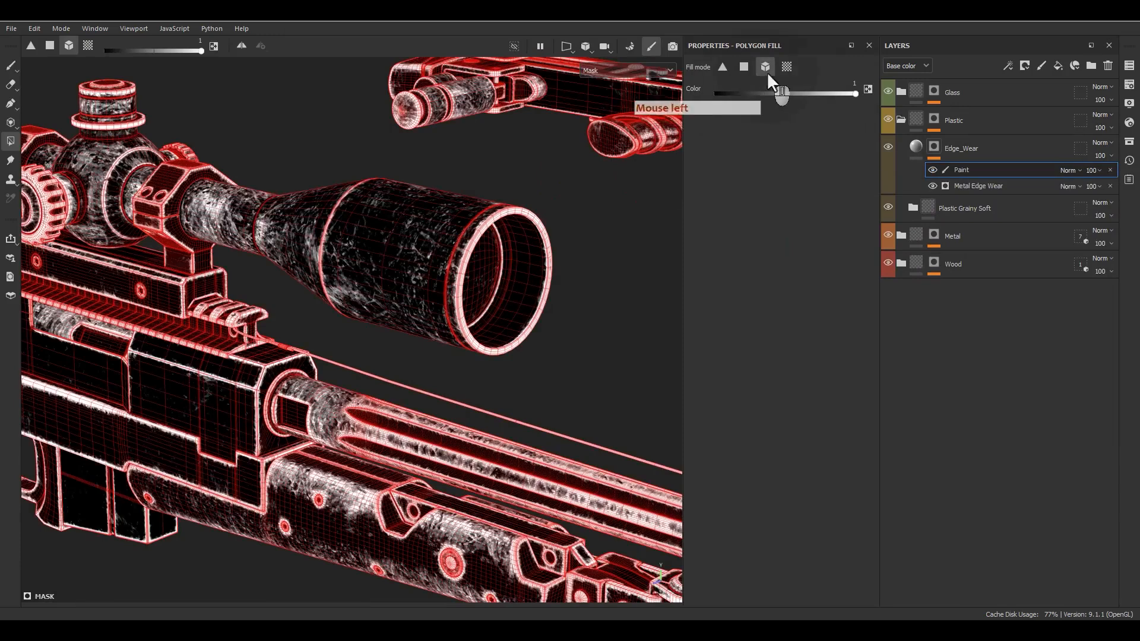
left_click(1067, 170)
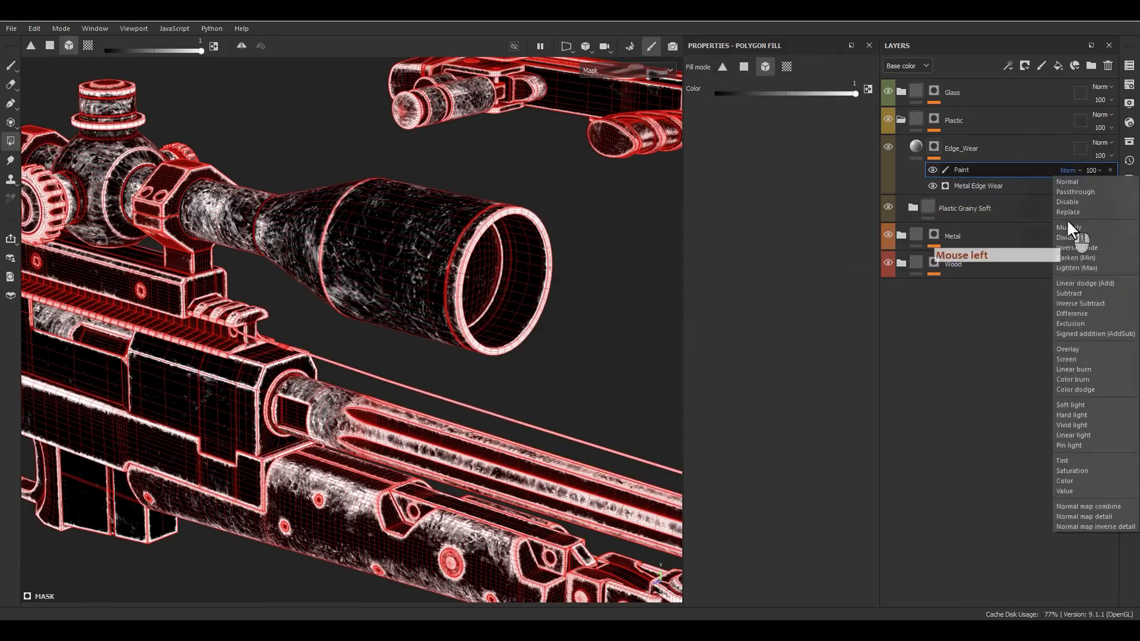
left_click(1076, 295)
Step: Examine the Plastic folder's mask along the rifle to check which parts it covers
left_click_drag(465, 389, 499, 386, "alt")
mouse_move(581, 377)
left_mouse_down()
mouse_move(497, 489)
mouse_move(514, 465)
left_mouse_up()
left_click_drag(944, 169, 935, 121, "alt")
left_click_drag(392, 365, 544, 387, "alt")
middle_click_drag(544, 386, 389, 356, "alt")
left_click_drag(389, 357, 465, 356, "alt")
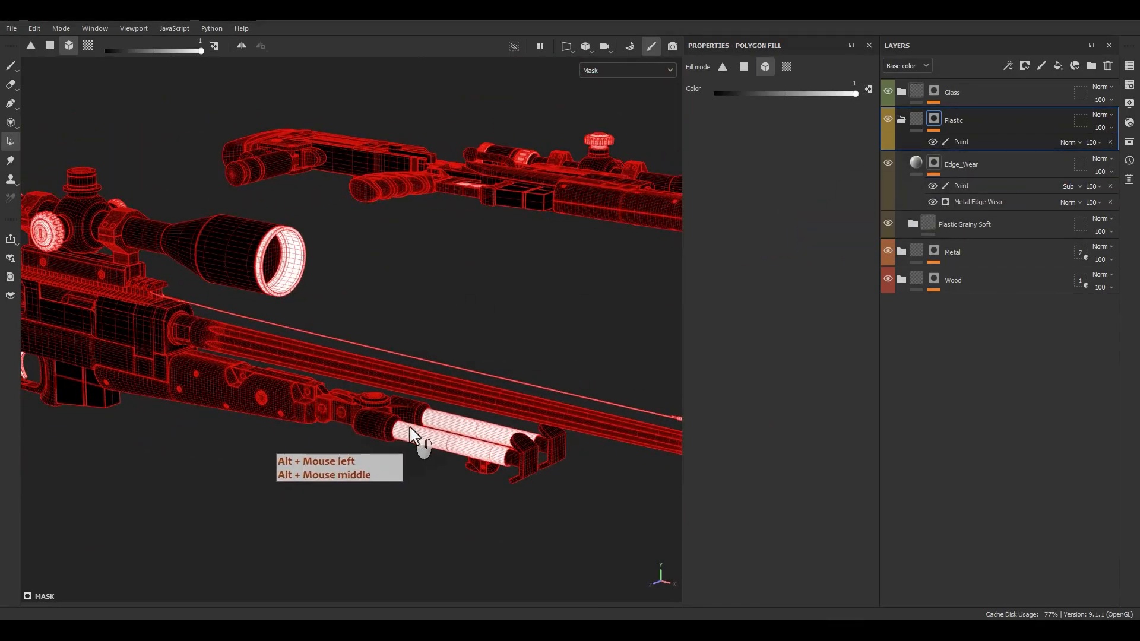
middle_click_drag(419, 438, 570, 478, "alt")
scroll(403, 410, "up", 3)
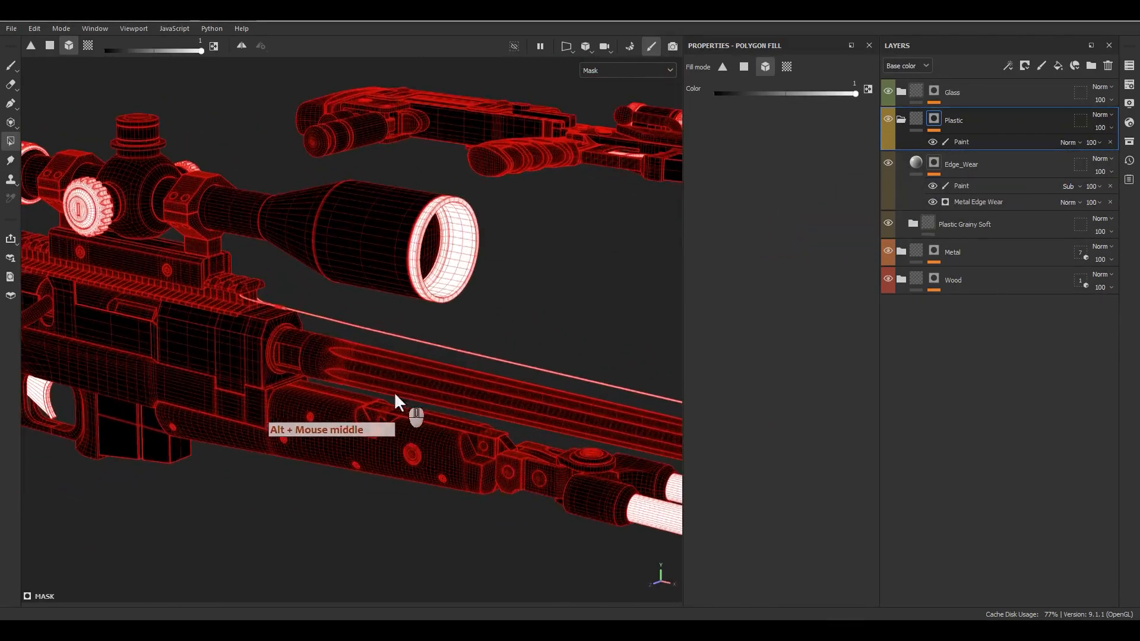
middle_click_drag(453, 351, 490, 367, "alt")
left_click_drag(490, 367, 355, 333, "alt")
middle_click_drag(354, 333, 372, 366, "alt")
left_click_drag(372, 366, 430, 366, "alt")
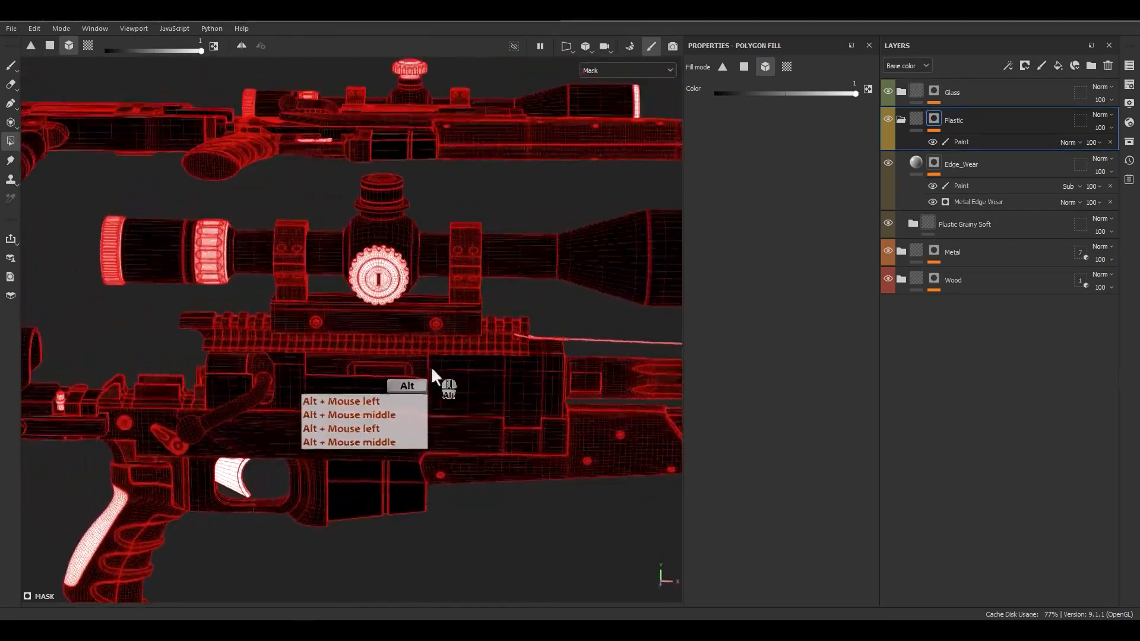
middle_click_drag(430, 366, 354, 440, "alt")
left_click_drag(355, 441, 365, 419, "alt")
middle_click_drag(460, 410, 158, 394, "alt")
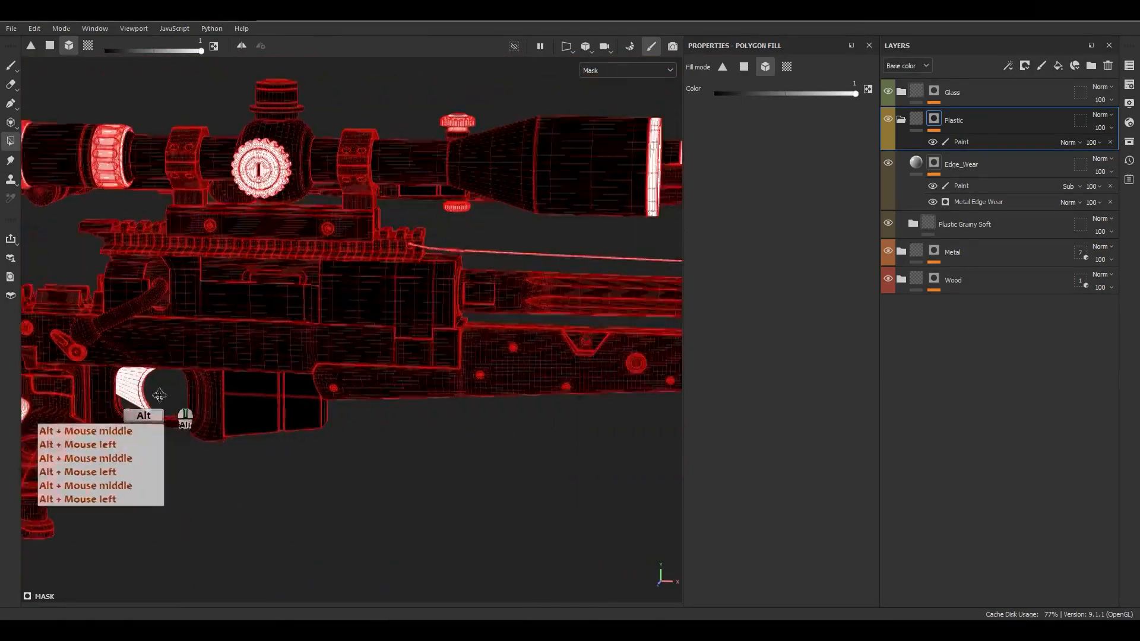
middle_click_drag(503, 347, 298, 389, "alt")
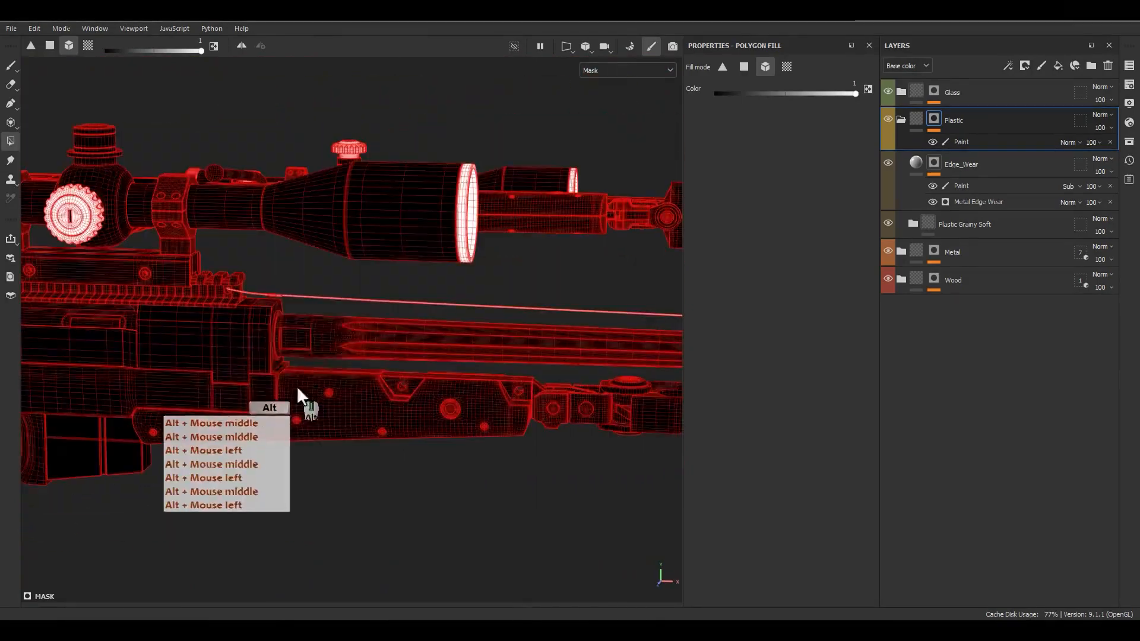
Step: Set the Edge_Wear mask's Metal Edge Wear generator to Wear Level 0.45, Wear Contrast 0.08 and Grunge Amount 0.48
left_click(918, 117)
left_click(930, 143, "alt")
left_click(952, 185)
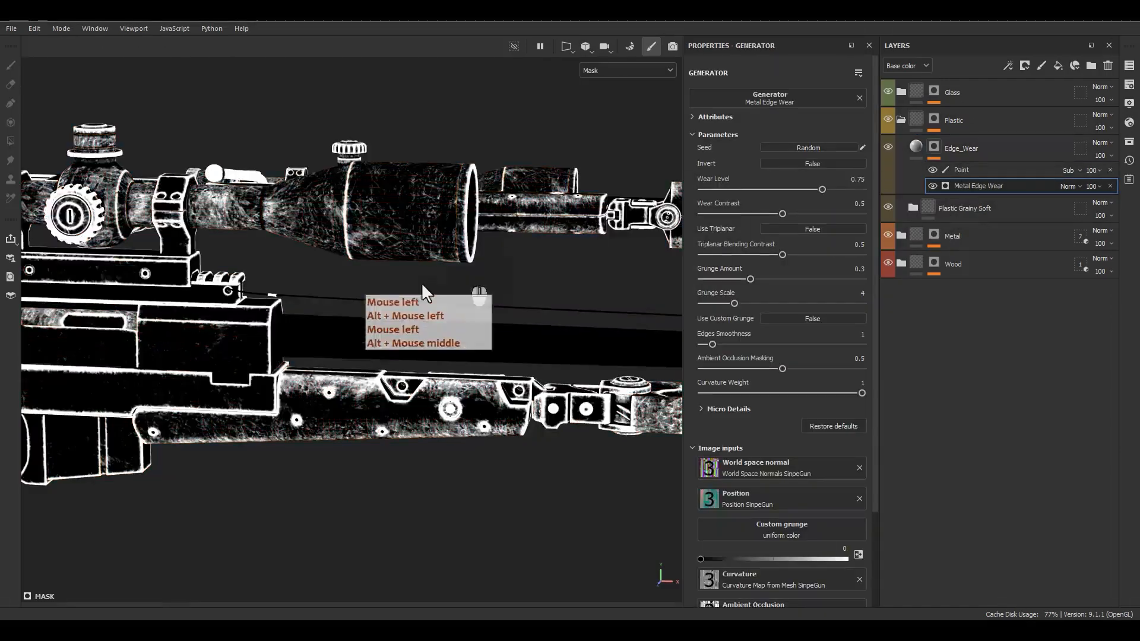
scroll(293, 387, "up", 3)
middle_click_drag(570, 220, 274, 389, "alt")
left_click_drag(275, 389, 286, 351, "alt")
middle_click_drag(286, 352, 376, 342, "alt")
scroll(376, 342, "up", 4)
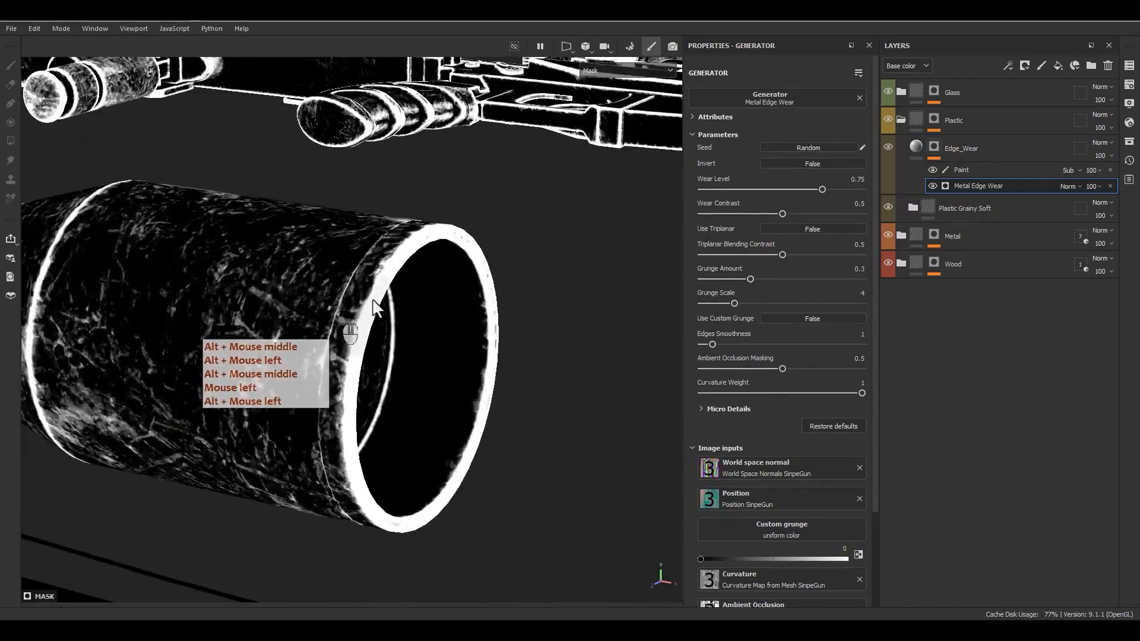
left_click_drag(809, 190, 714, 212)
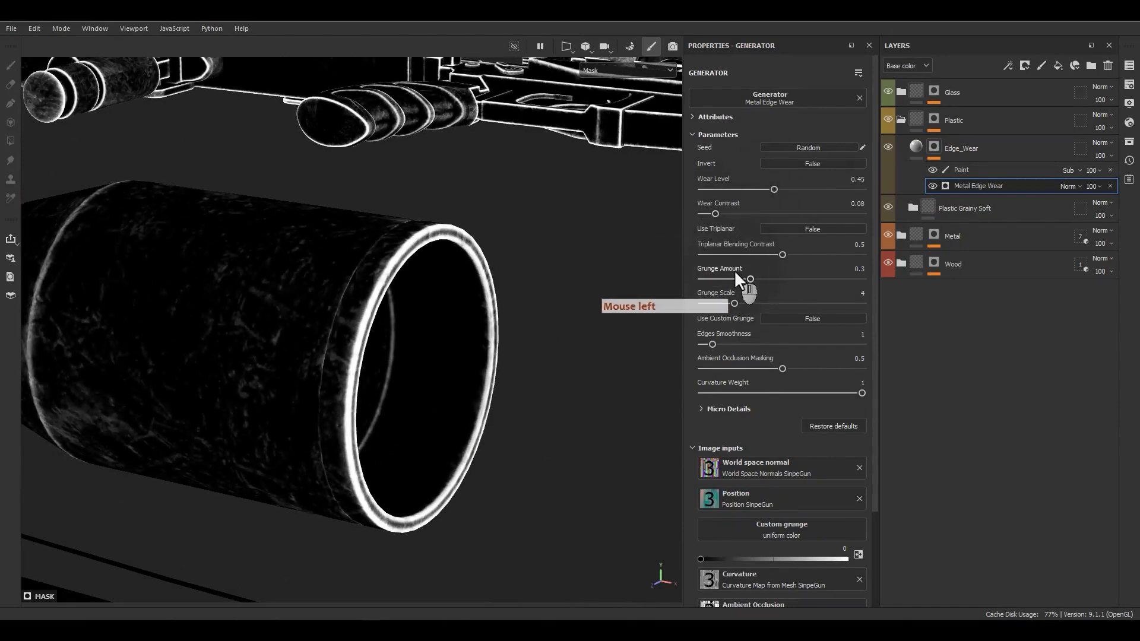
left_click_drag(751, 279, 777, 276)
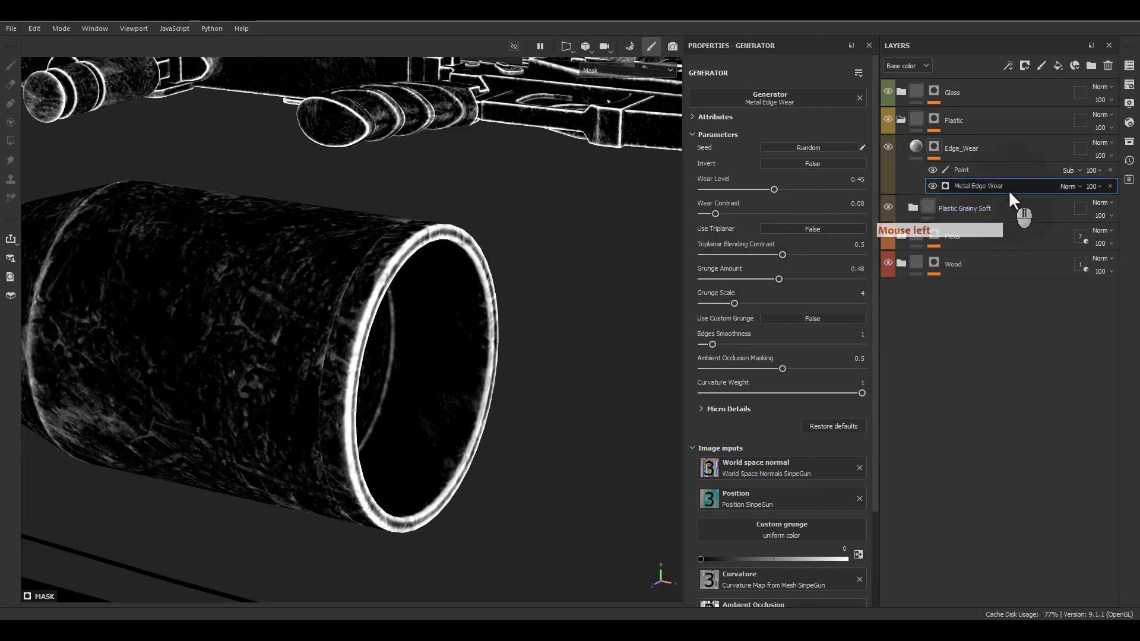
Step: Add Levels above the mask's paint effect, with black point 0.087, white point 0.587 and the midpoint close to the black point
right_click(975, 184)
left_click(965, 170)
right_click(965, 169)
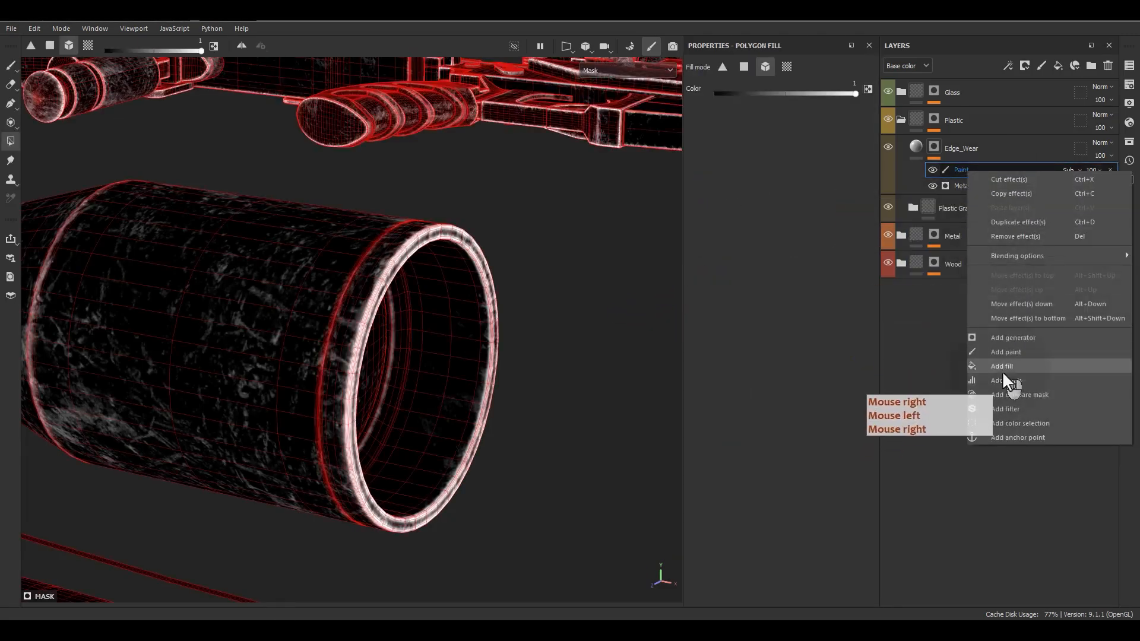
left_click(1005, 379)
left_click_drag(781, 96, 712, 97)
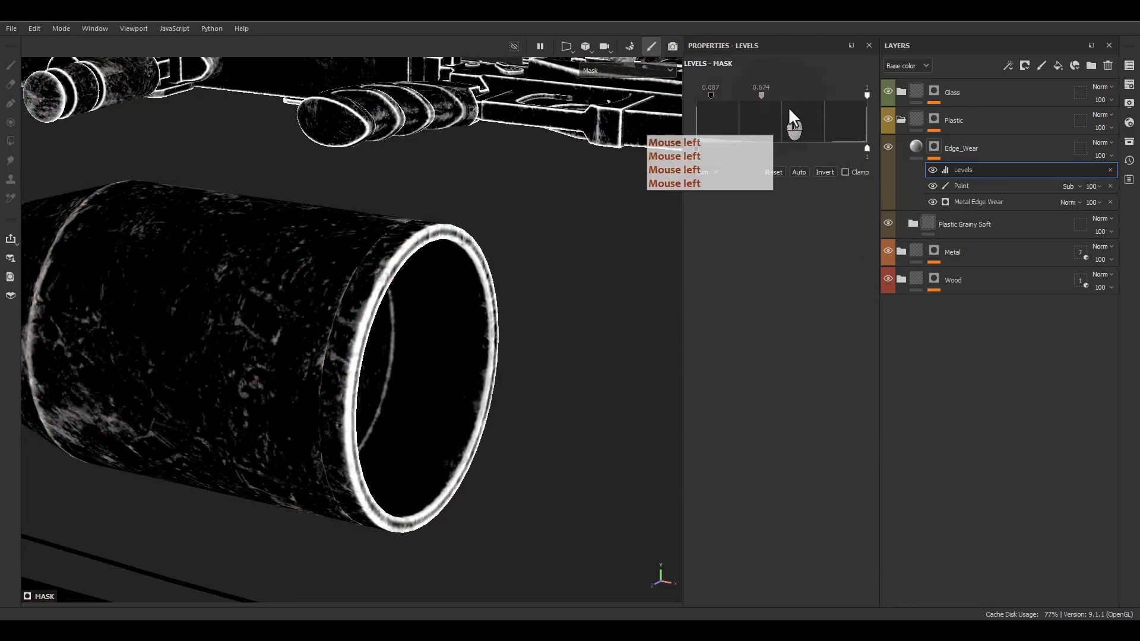
left_click_drag(865, 94, 720, 98)
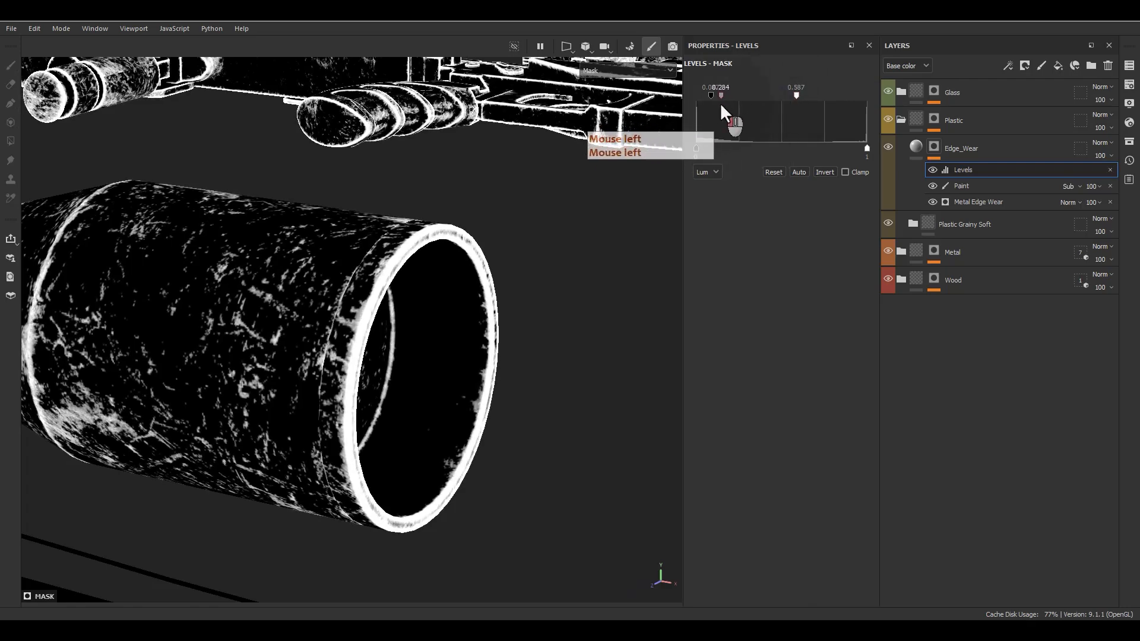
left_click_drag(583, 236, 588, 358, "alt")
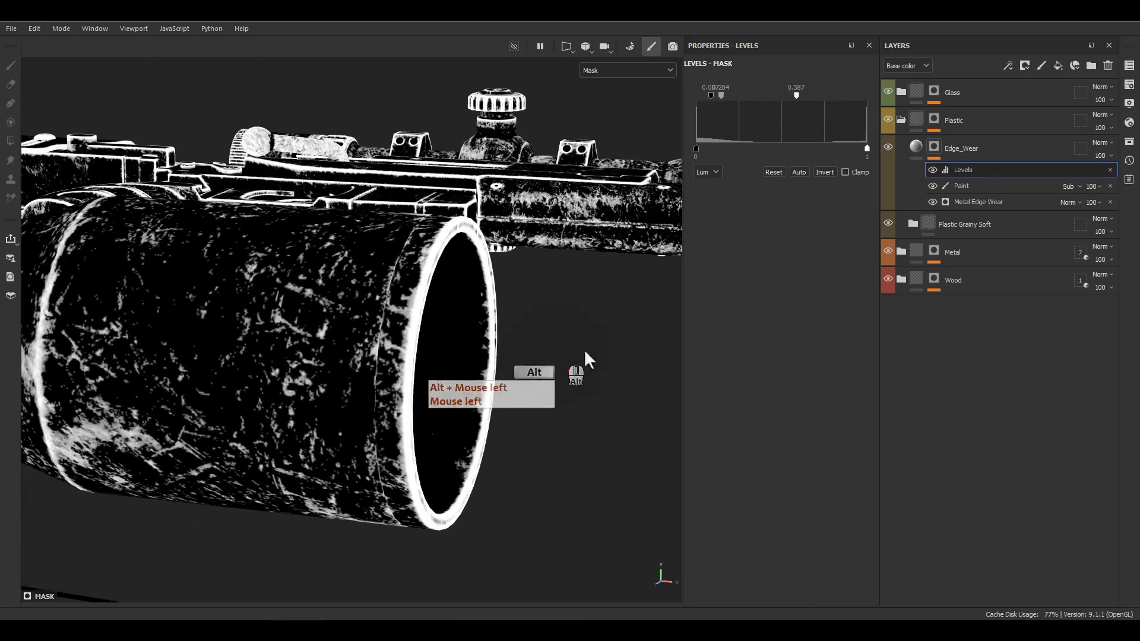
Step: Add a fill above the Levels in the Edge_Wear mask and assign it the Grunge Map 002 texture
right_click(963, 169)
left_click(988, 364)
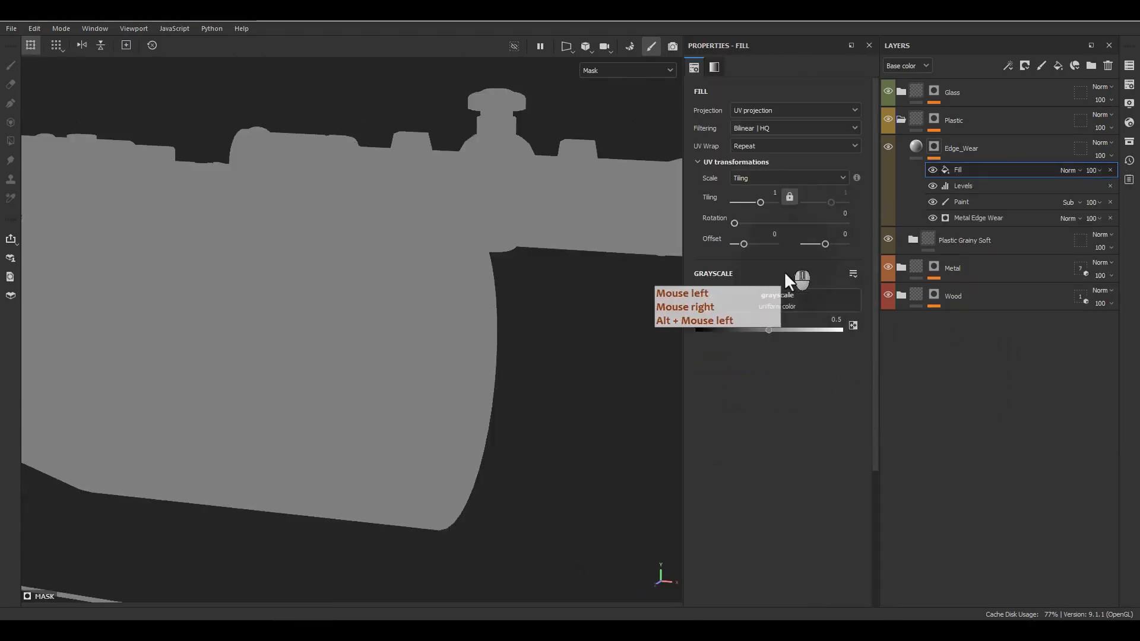
left_click(781, 305)
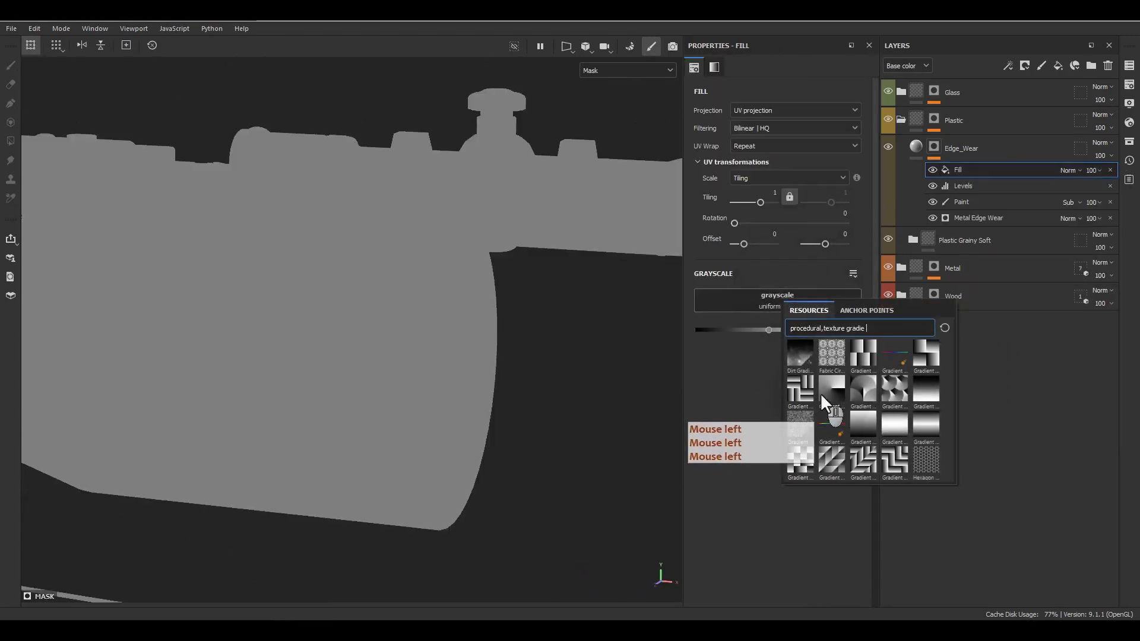
key("BackSpace")
key("BackSpace")
key("BackSpace")
key("BackSpace")
key("BackSpace")
key("BackSpace")
type("grunge")
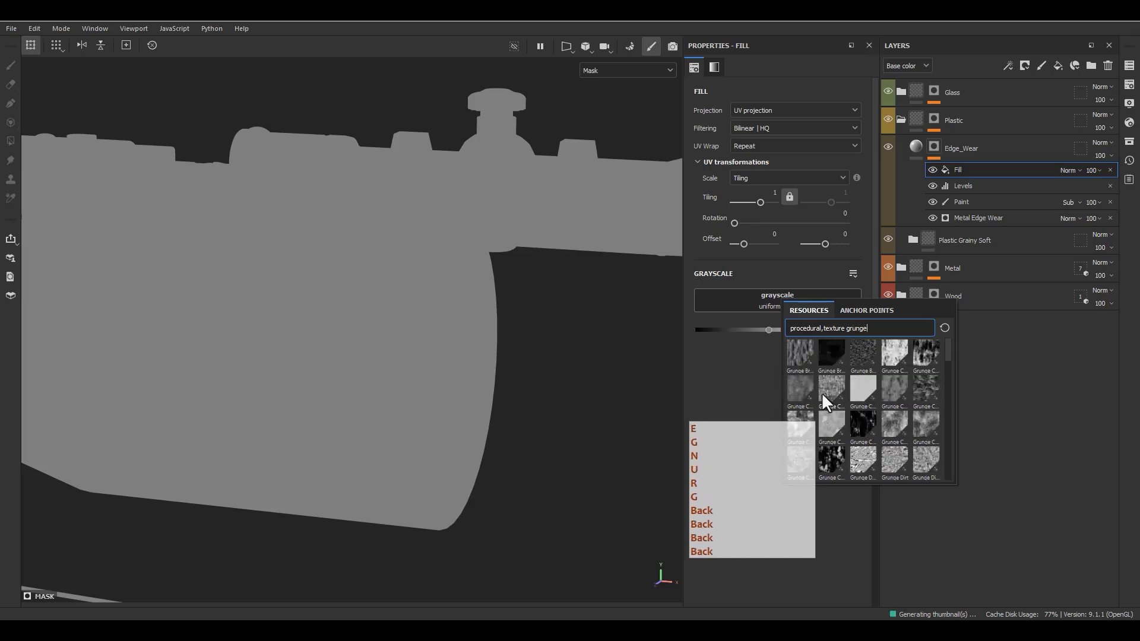
scroll(829, 422, "down", 5)
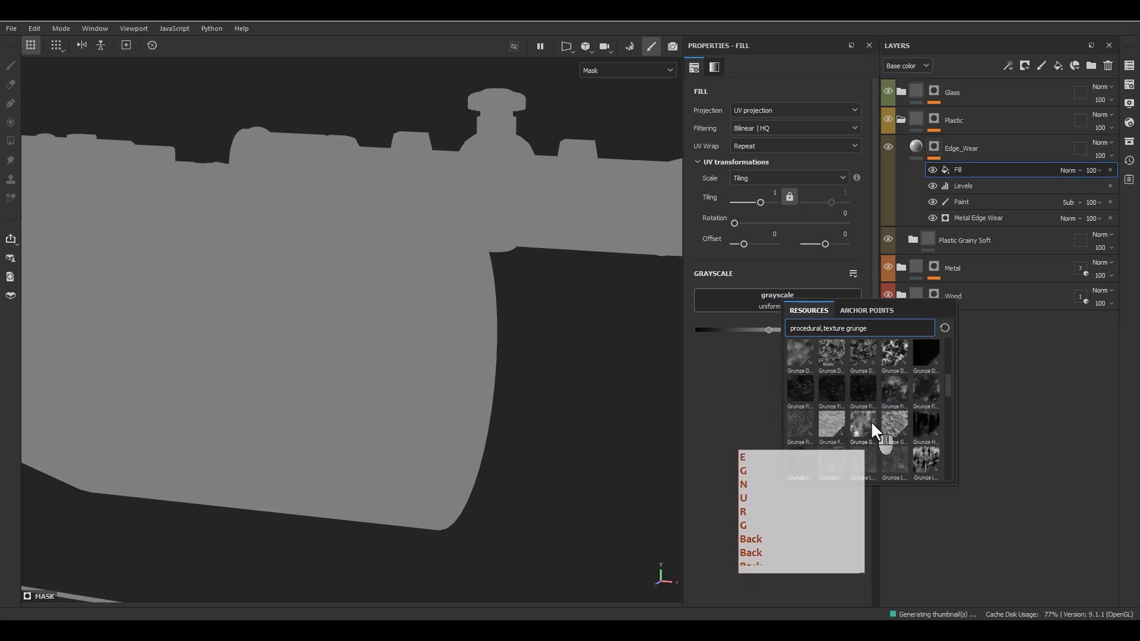
left_click(921, 397)
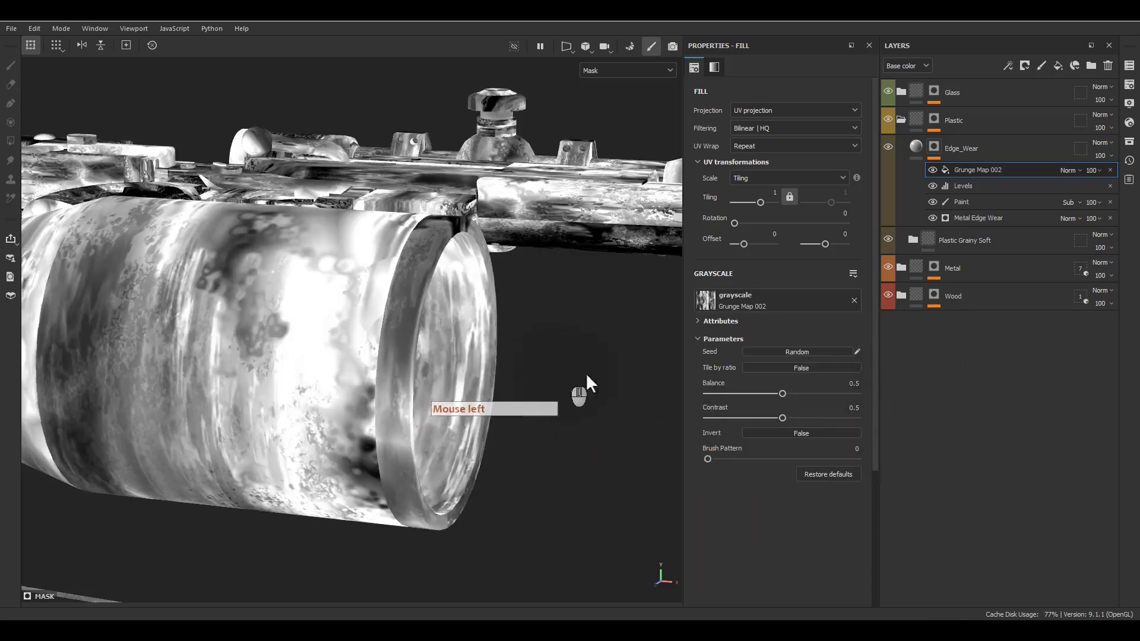
Step: Set the Grunge Map 002 fill's tiling to 10, rotation to 90, contrast to 1 and balance to 0.5
left_click(775, 196)
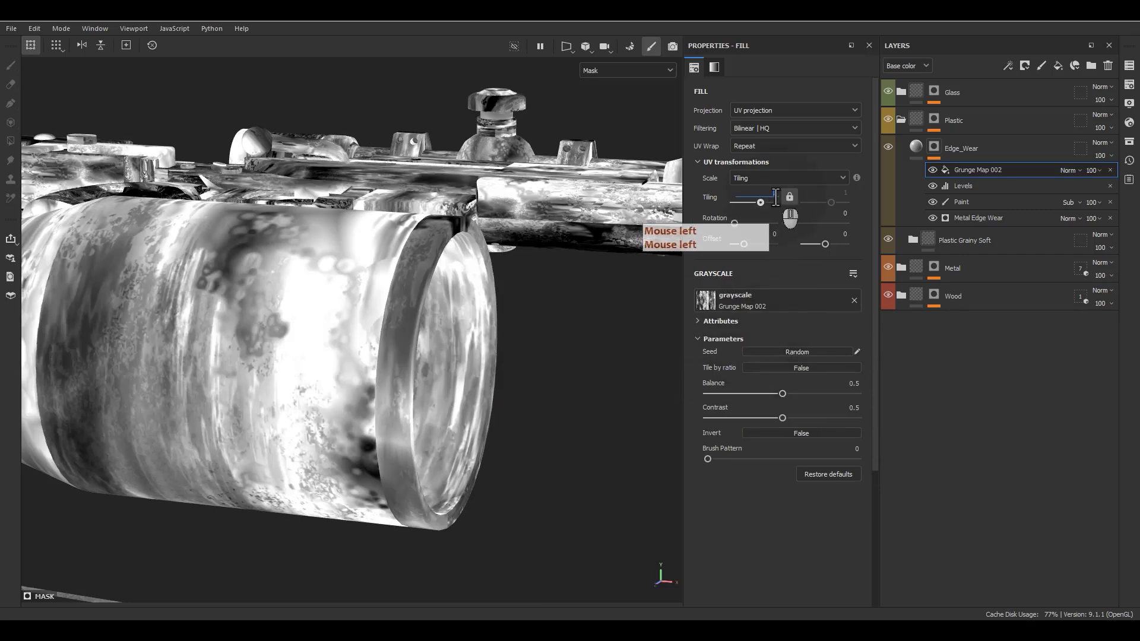
type("10")
key("Return")
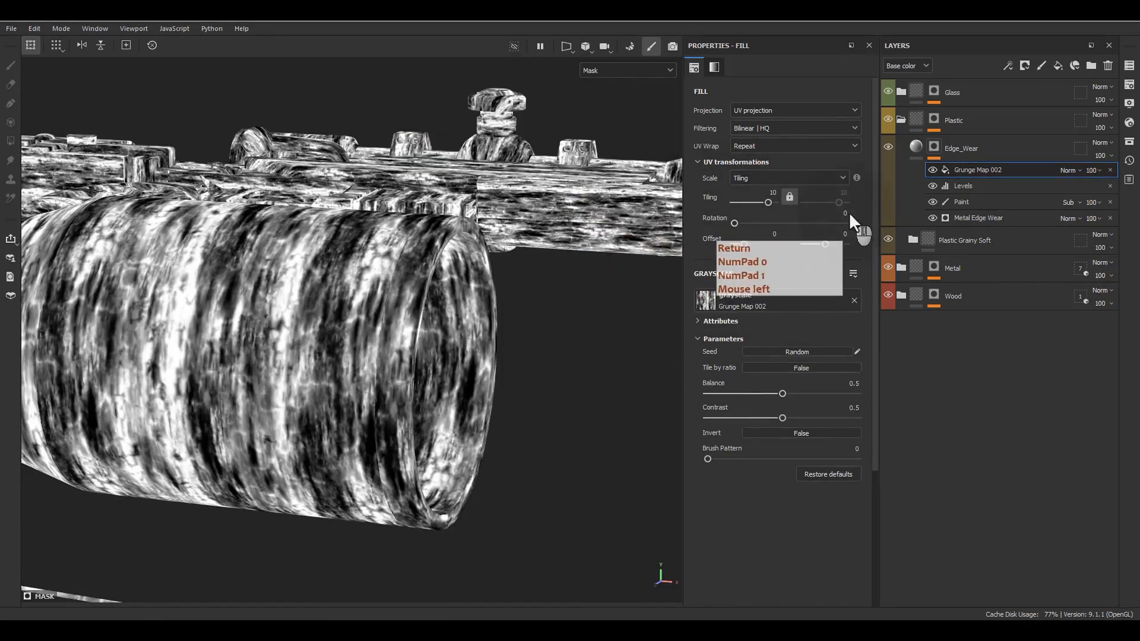
left_click(845, 213)
type("90")
key("Return")
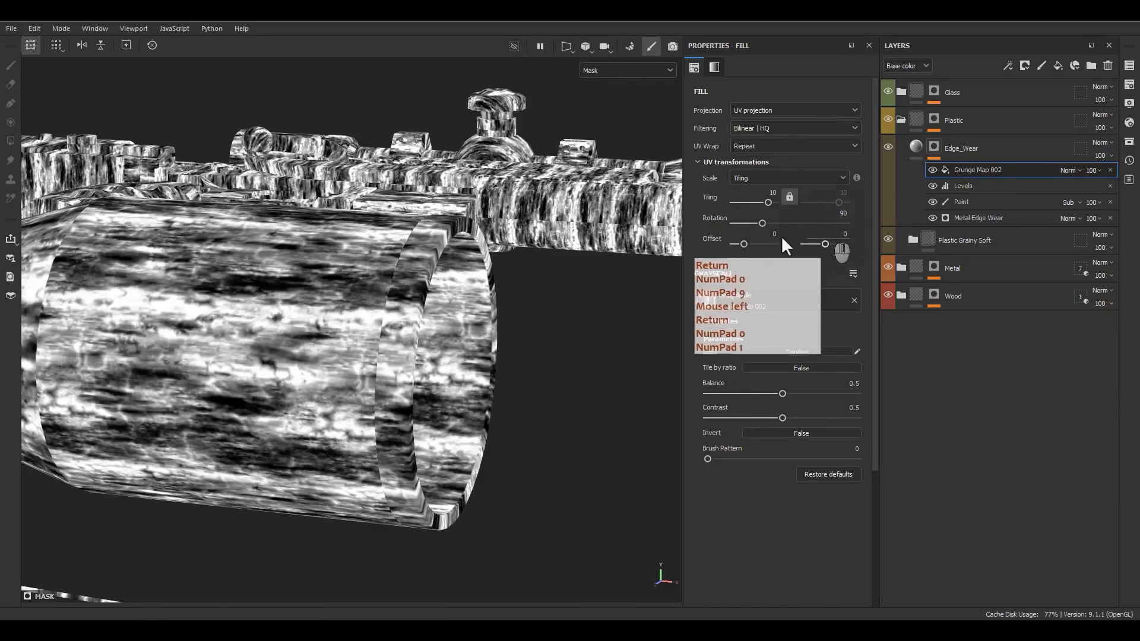
left_click_drag(779, 395, 917, 422)
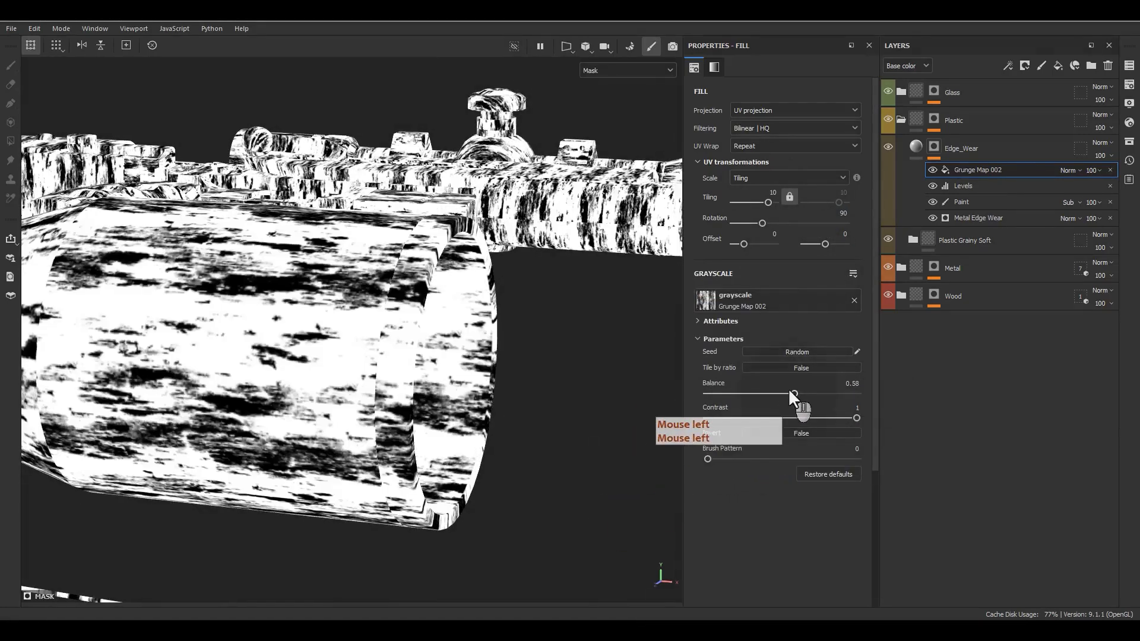
mouse_move(790, 390)
left_mouse_down()
mouse_move(771, 391)
mouse_move(781, 393)
left_mouse_up()
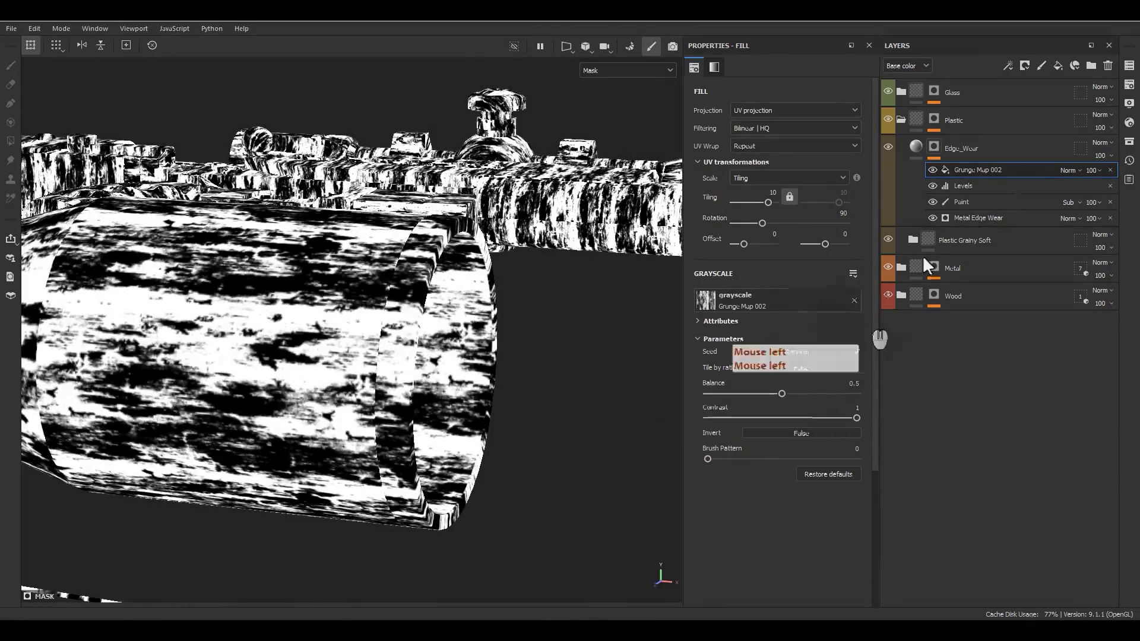
Step: Set the Grunge Map 002 fill's blending mode to Subtract and check the wear mask on the scope and its mount
left_click(1068, 170)
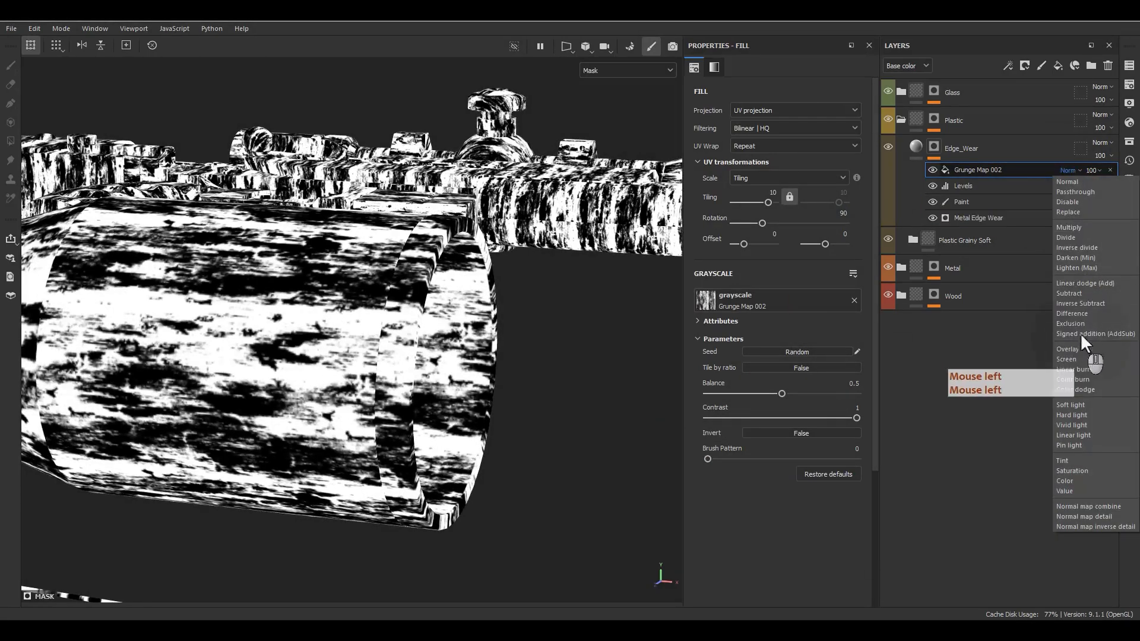
left_click(1074, 292)
left_click_drag(522, 330, 436, 361, "alt")
right_click_drag(436, 362, 404, 117, "alt")
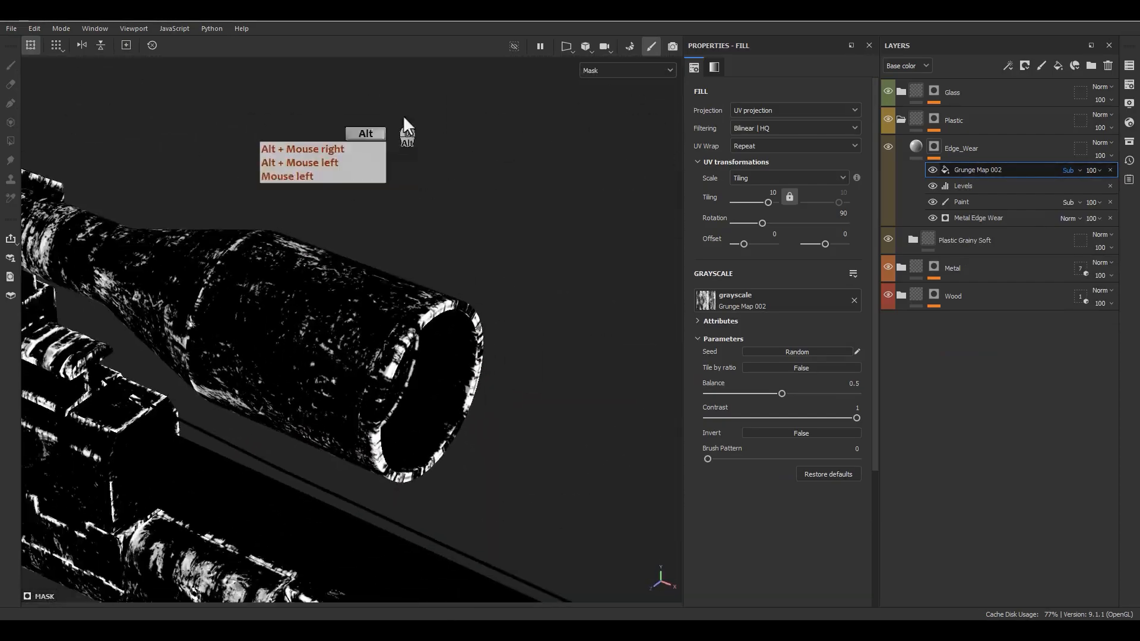
middle_click_drag(398, 288, 736, 158, "alt")
middle_click_drag(346, 261, 549, 378, "alt")
left_click_drag(549, 378, 331, 130, "alt")
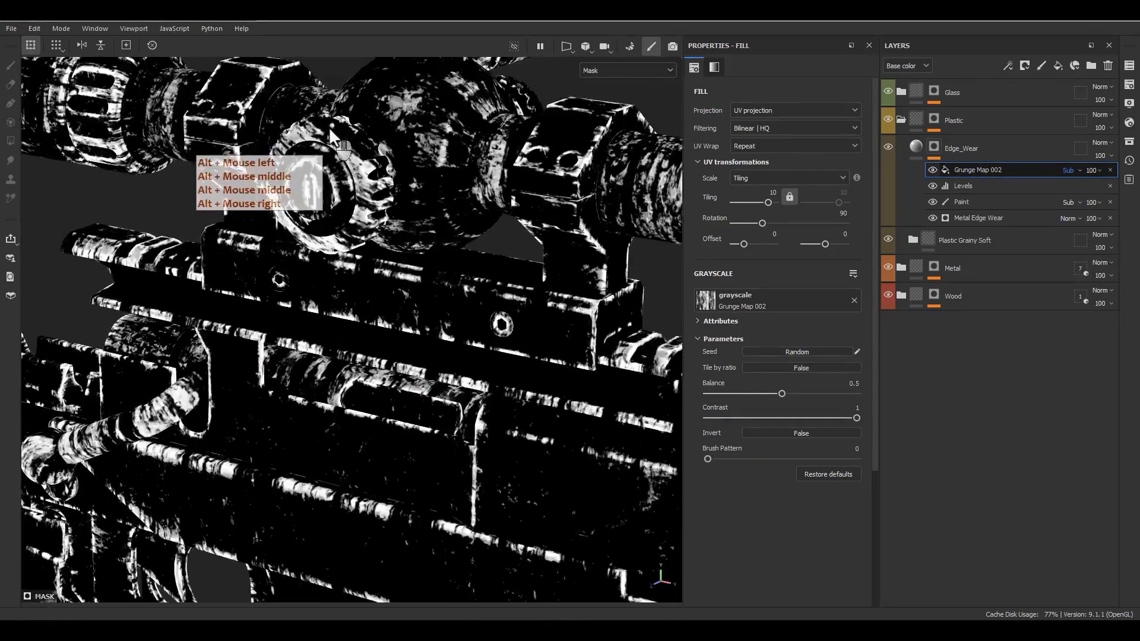
Step: Compare the wear mask on the scope's adjustment knob with the Grunge Map 002 fill hidden and shown
scroll(330, 130, "up", 5)
middle_click_drag(452, 291, 445, 311, "alt")
left_click_drag(445, 311, 475, 316, "alt")
left_click(928, 170)
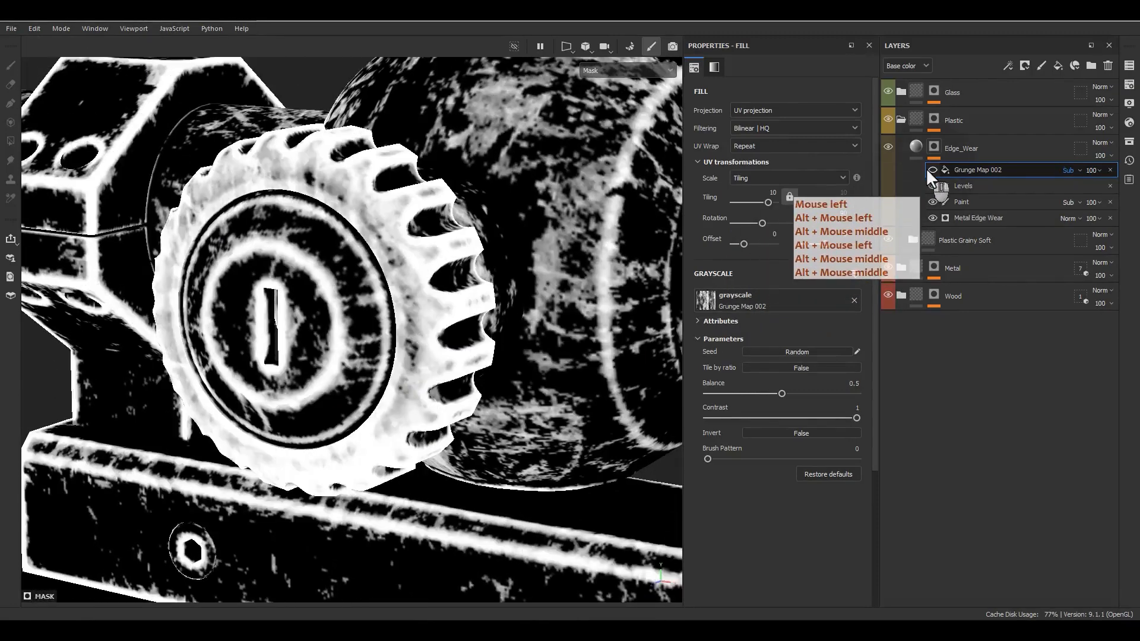
left_click(931, 169)
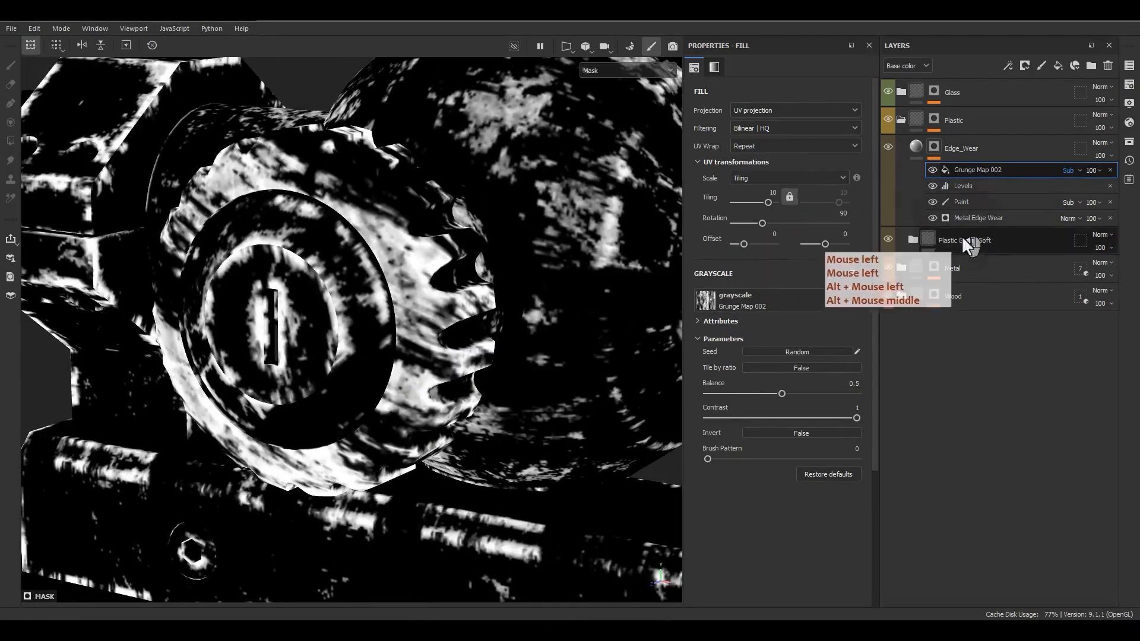
Step: Set the Metal Edge Wear generator's Wear Level to 0.23 and check the mask along the scope and rifle body
left_click(944, 219)
left_click_drag(759, 187, 740, 196)
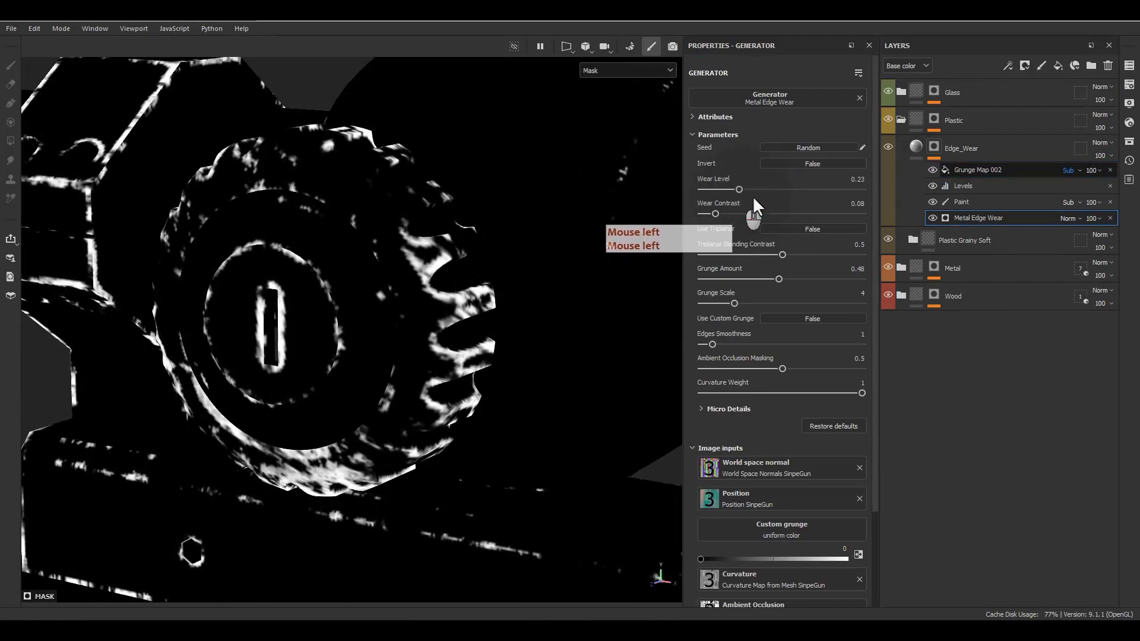
right_click_drag(416, 358, 333, 238, "alt")
right_click_drag(368, 249, 242, 72, "alt")
middle_click_drag(386, 315, 113, 316, "alt")
right_click_drag(492, 350, 422, 319, "alt")
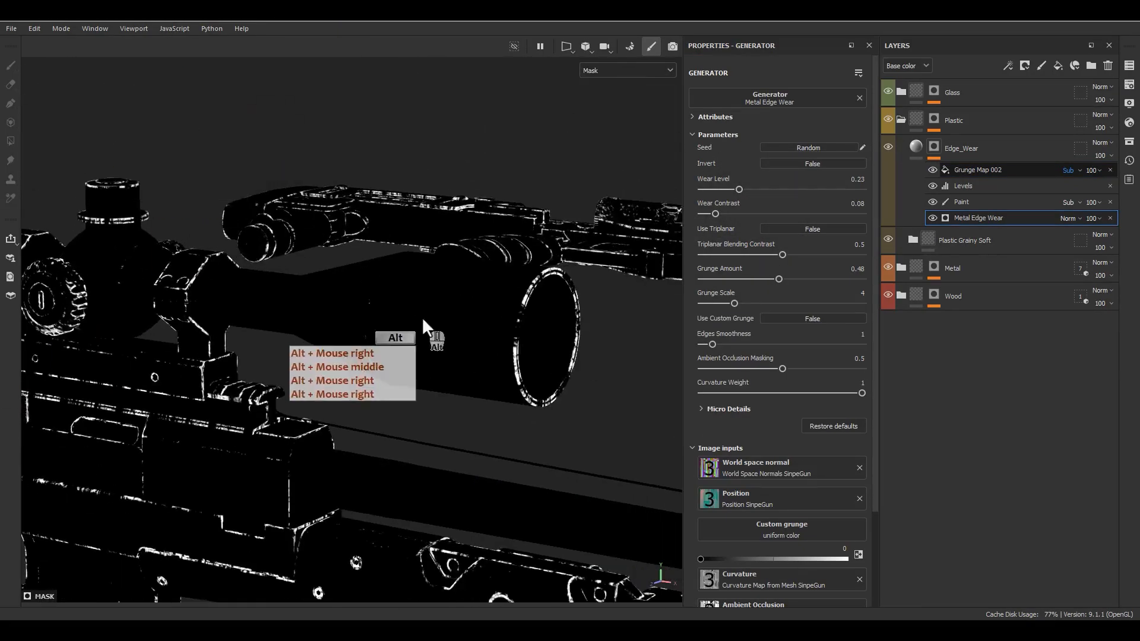
middle_click_drag(442, 323, 497, 163, "alt")
left_click_drag(504, 267, 527, 267, "alt")
right_click_drag(522, 271, 360, 417, "alt")
middle_click_drag(360, 417, 558, 406, "alt")
Step: Compare the mask with Levels hidden and shown, and set the Levels midpoint to 0.935
left_click(931, 185)
left_click(931, 185)
left_click(931, 186)
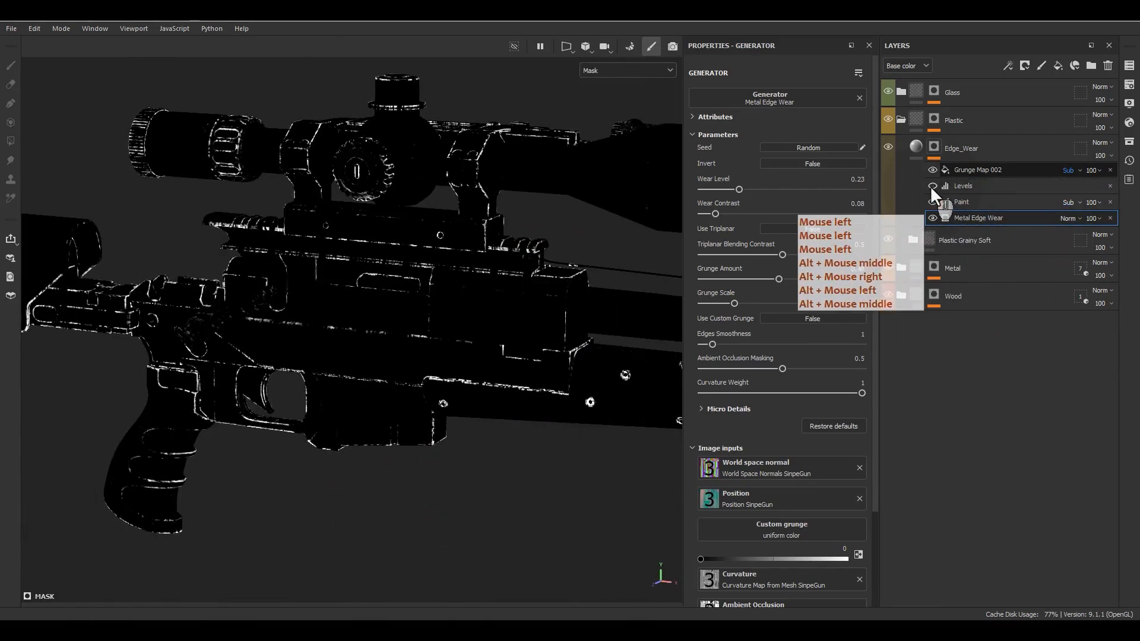
left_click(930, 186)
left_click(952, 185)
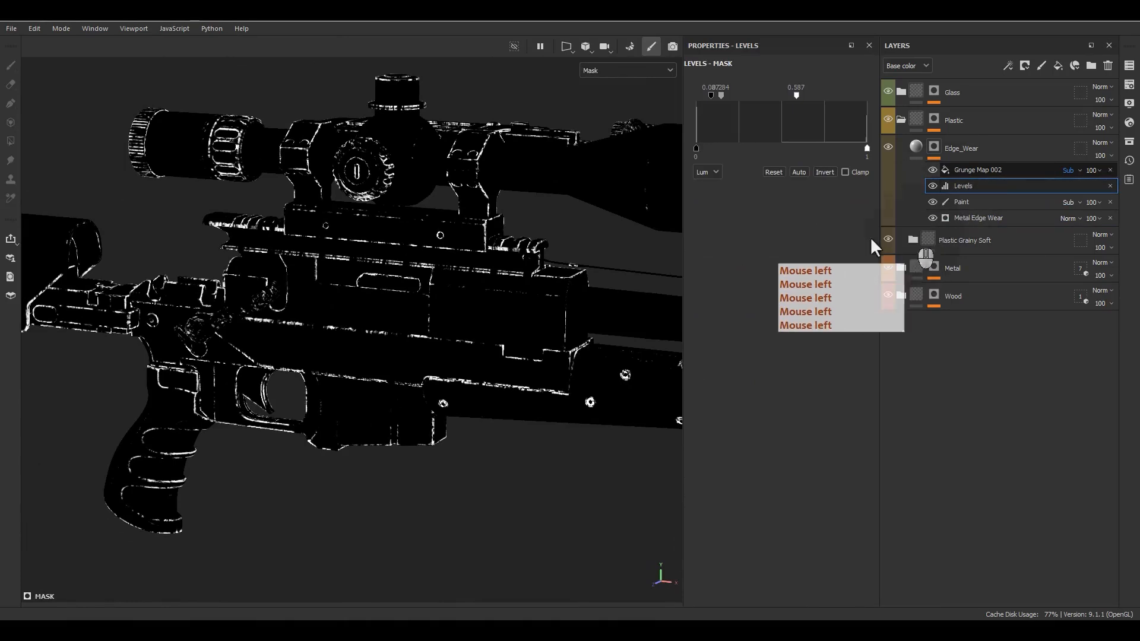
left_click_drag(720, 96, 750, 101)
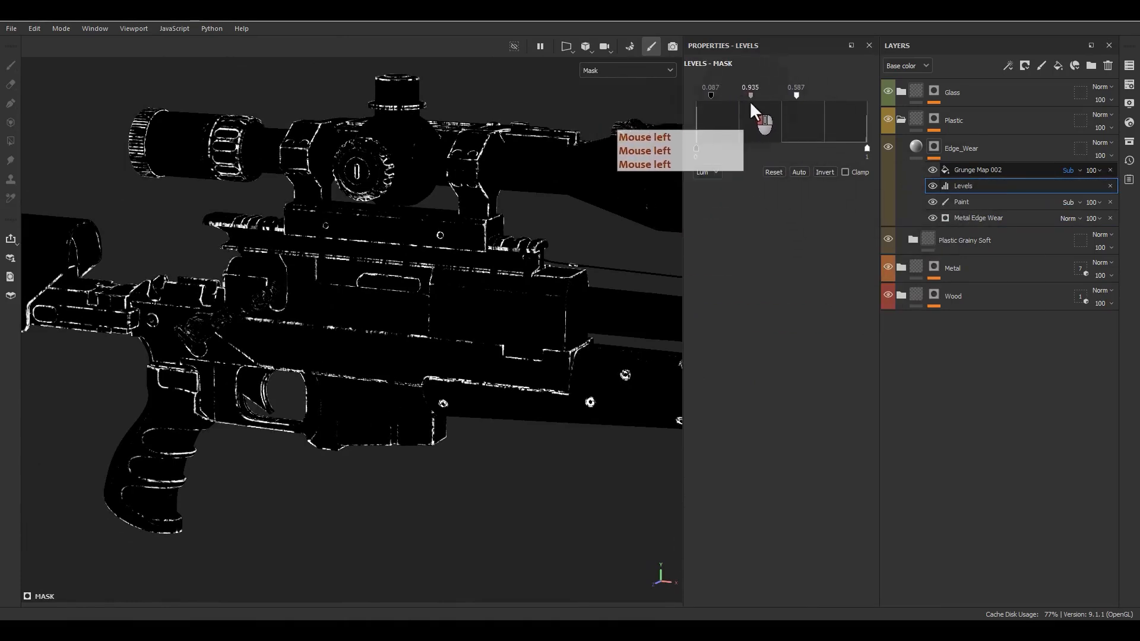
Step: Set the Grunge Map 002 fill's tiling to 14 and check the finer breakup on the scope knob
left_click(961, 170)
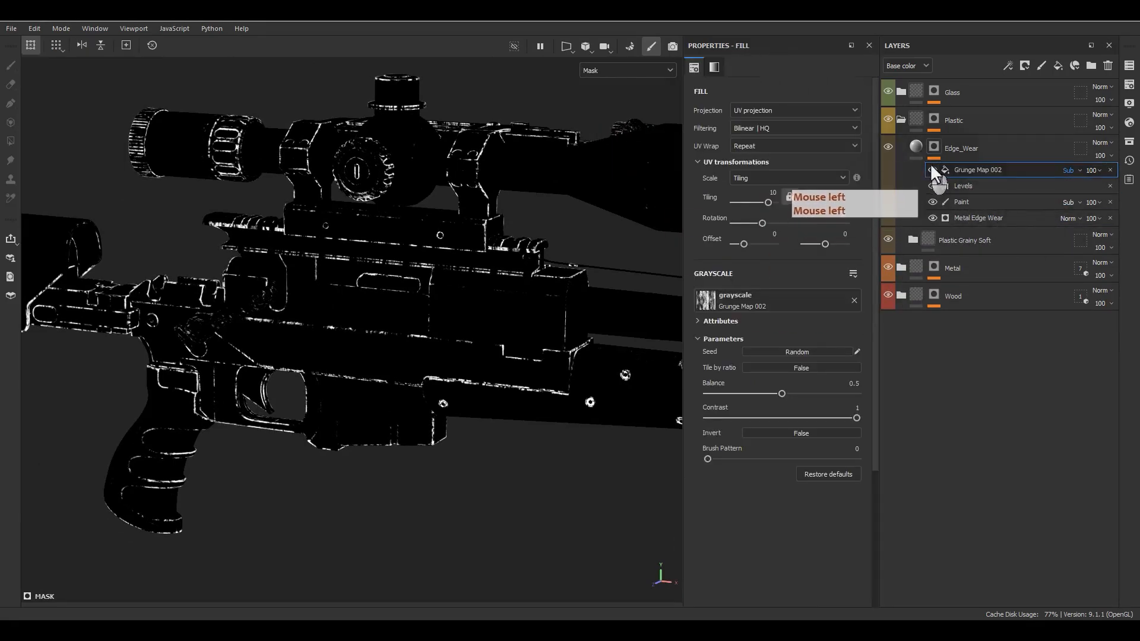
double_click(767, 193)
type("14")
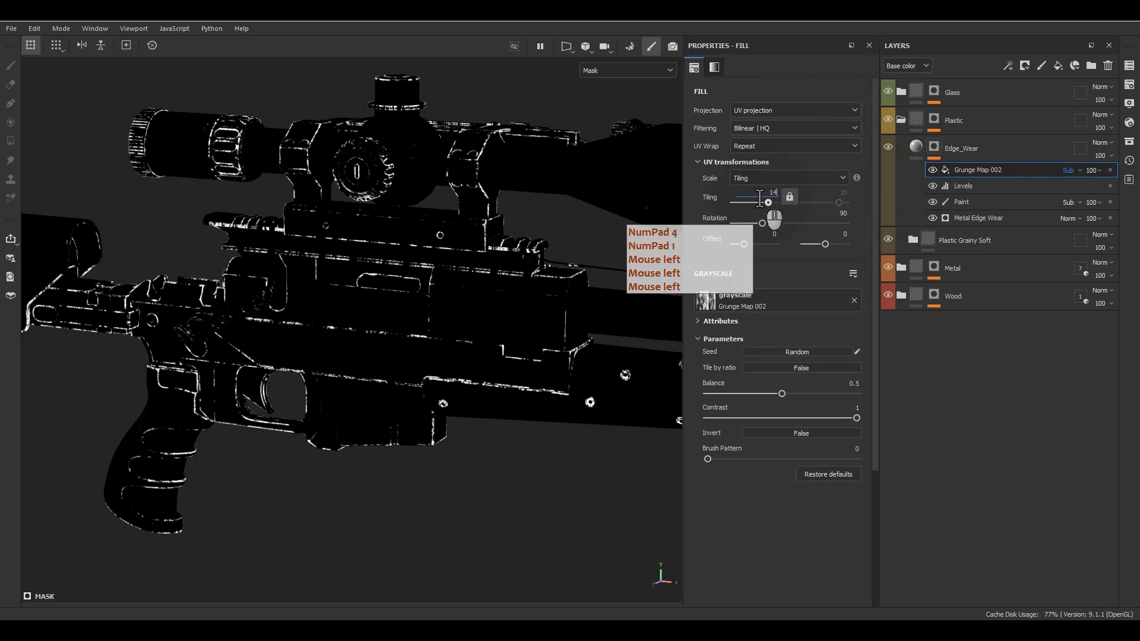
key("Return")
middle_click_drag(461, 68, 398, 352, "alt")
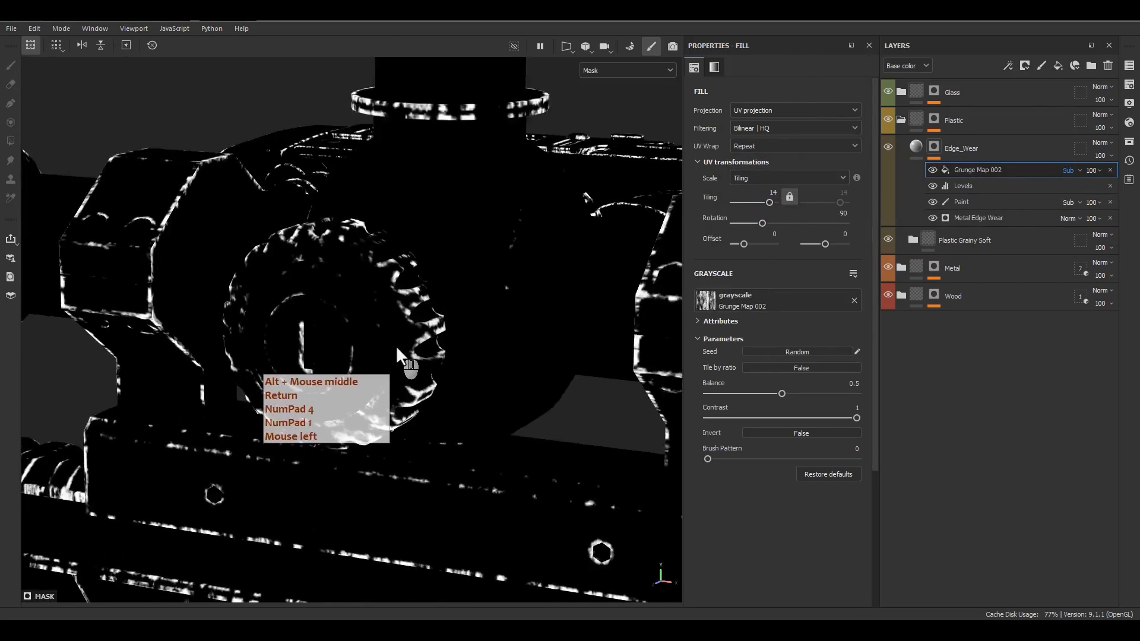
left_click_drag(395, 344, 715, 202, "alt")
Step: Switch the viewport to the full material and examine the edge wear on the scope's knobs and rings
key("m")
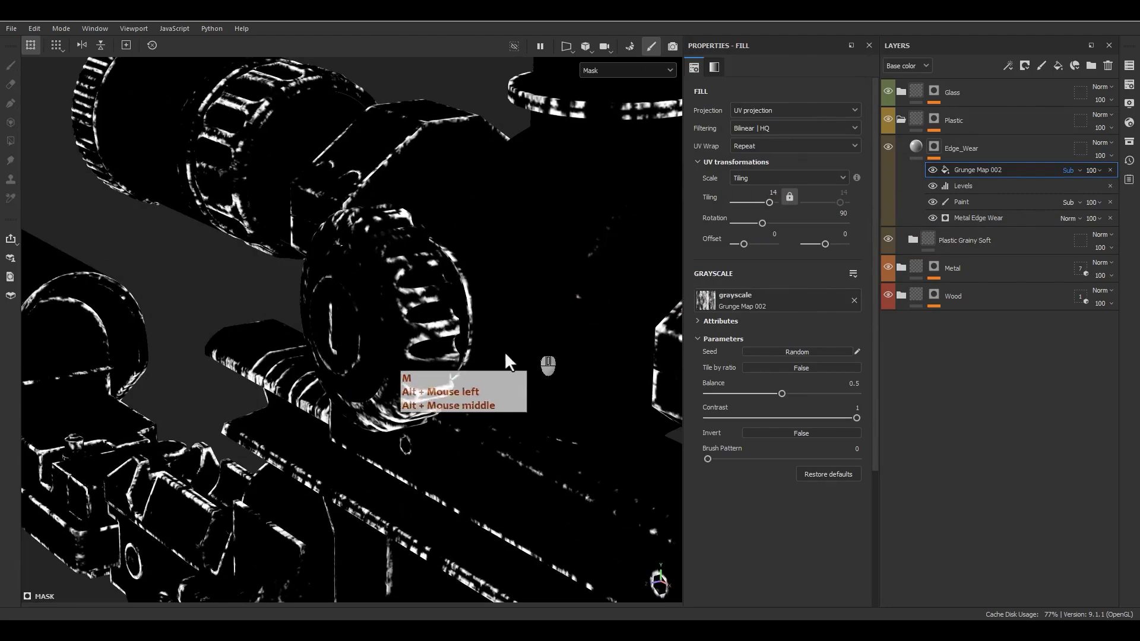
left_click_drag(505, 351, 368, 279, "alt")
right_click_drag(368, 279, 310, 19, "alt")
right_click_drag(305, 250, 243, 118, "alt")
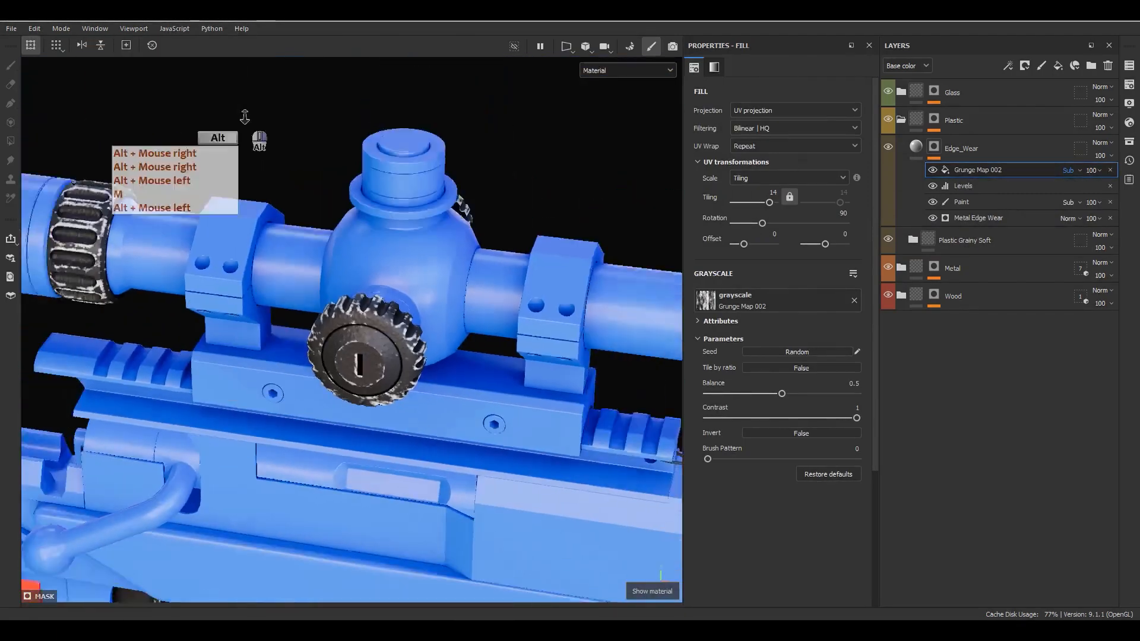
middle_click_drag(270, 285, 424, 298, "alt")
left_click_drag(348, 302, 403, 351, "alt")
middle_click_drag(403, 356, 248, 338, "alt")
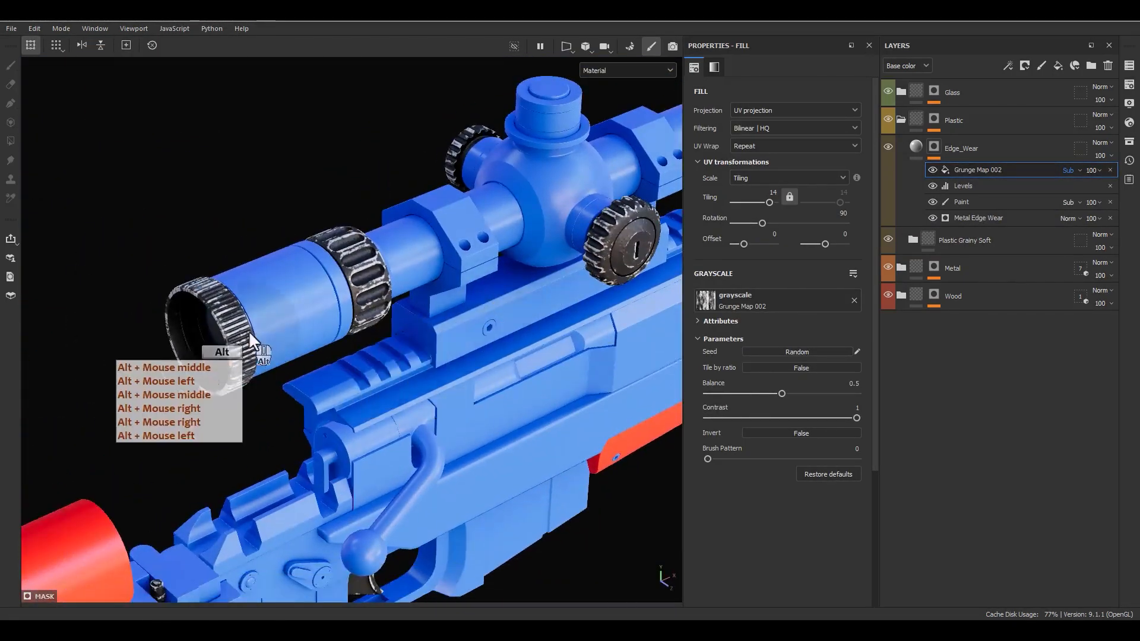
scroll(248, 338, "up", 5)
Step: Set the Metal Edge Wear generator's Wear Level to 0.1 and the Grunge Map 002 fill's Balance to 0.65
left_click(968, 218)
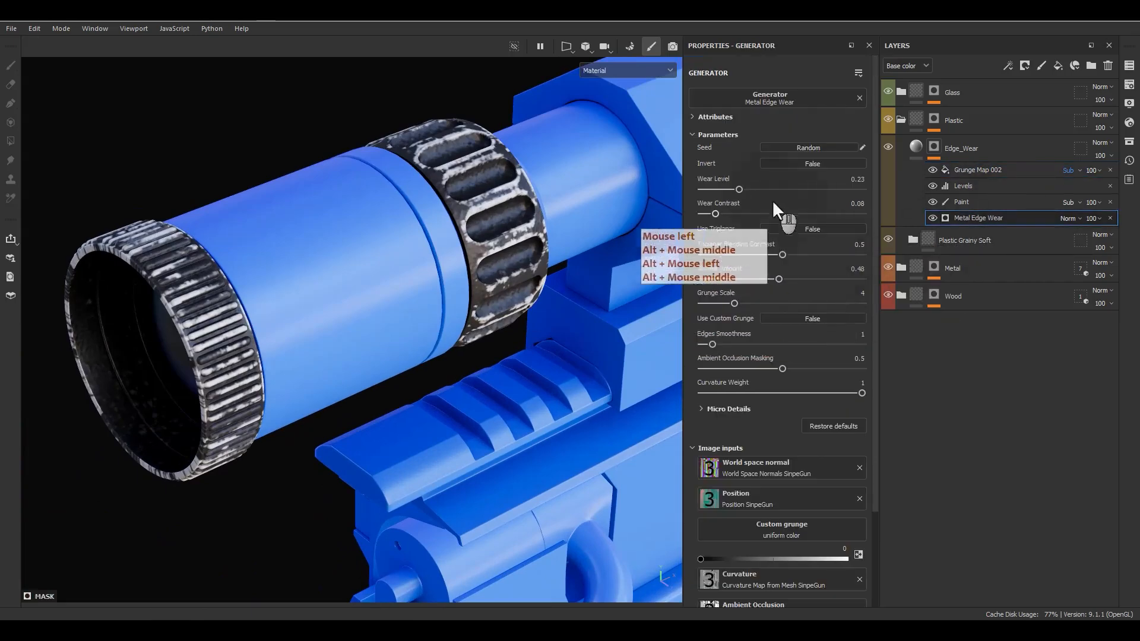
mouse_move(738, 189)
left_mouse_down()
mouse_move(706, 188)
mouse_move(716, 187)
left_mouse_up()
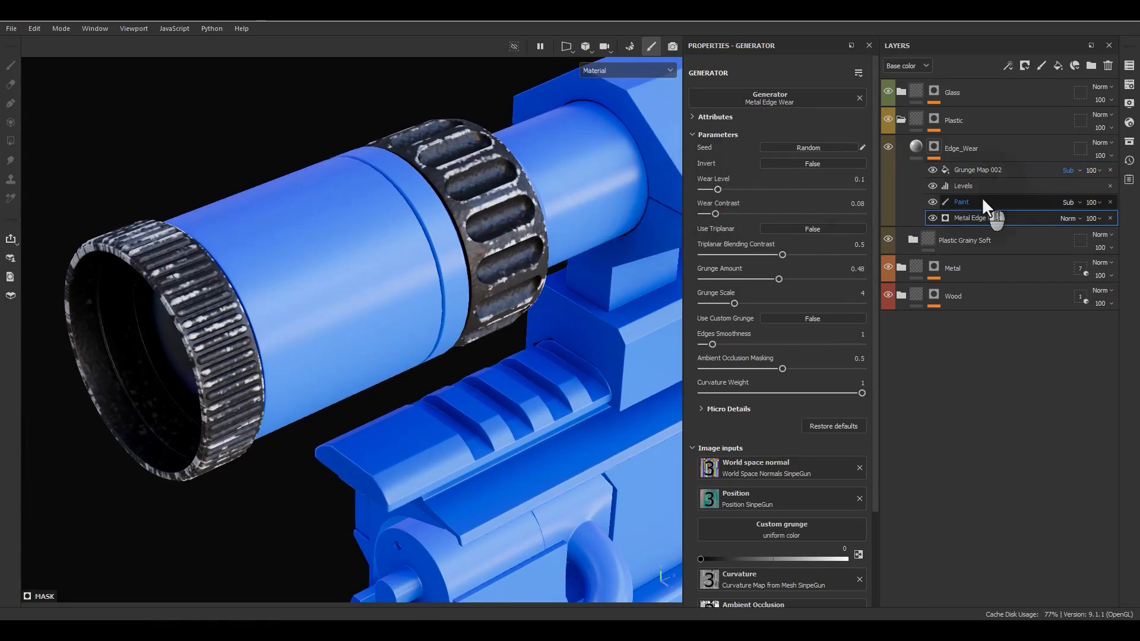
left_click(978, 172)
left_click_drag(779, 393, 803, 390)
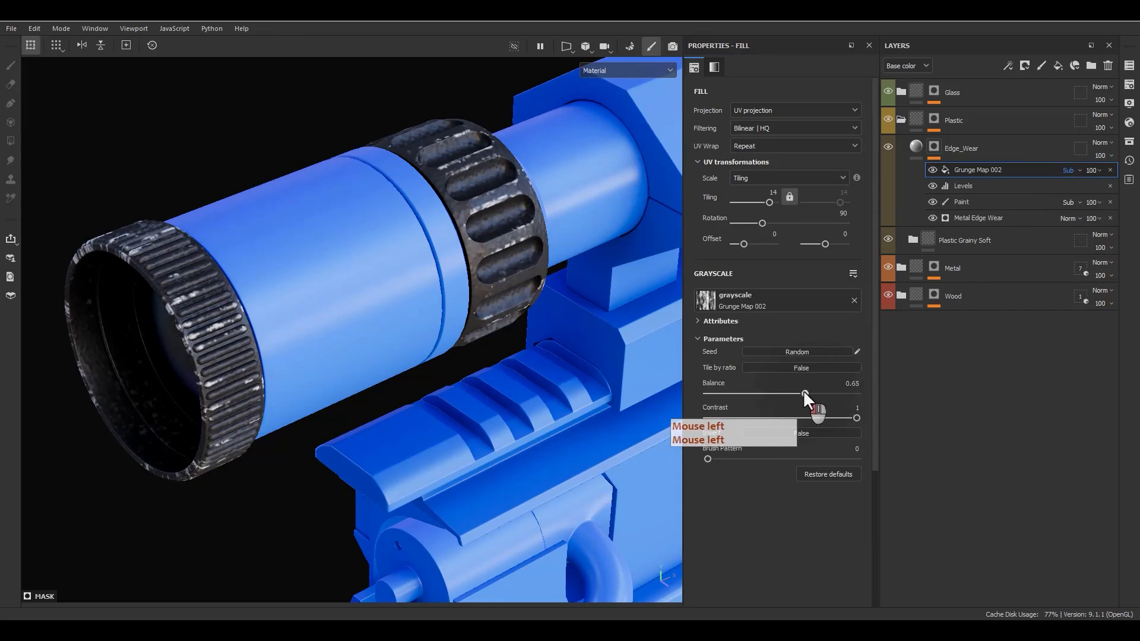
Step: Check the wear on the scope's front ring and set the Grunge Map 002 fill's Balance to 0.61
scroll(462, 302, "down", 3)
middle_click_drag(559, 286, 347, 313, "alt")
left_click_drag(348, 313, 374, 325, "alt")
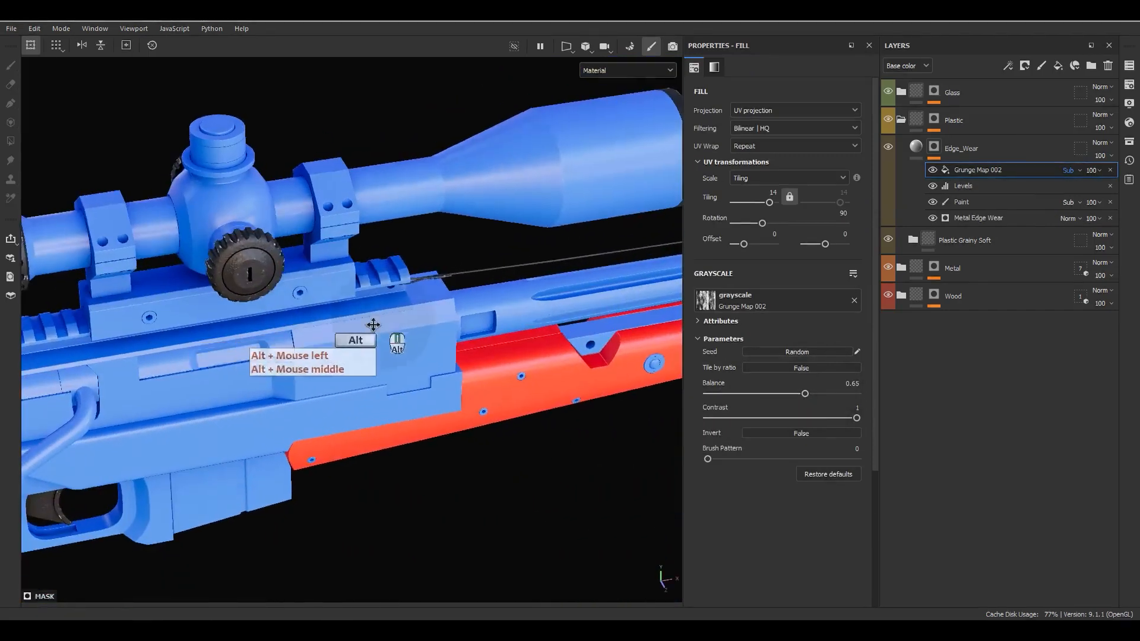
middle_click_drag(374, 325, 225, 339, "alt")
left_click_drag(226, 338, 173, 337, "alt")
middle_click_drag(347, 260, 384, 288, "alt")
scroll(385, 286, "up", 5)
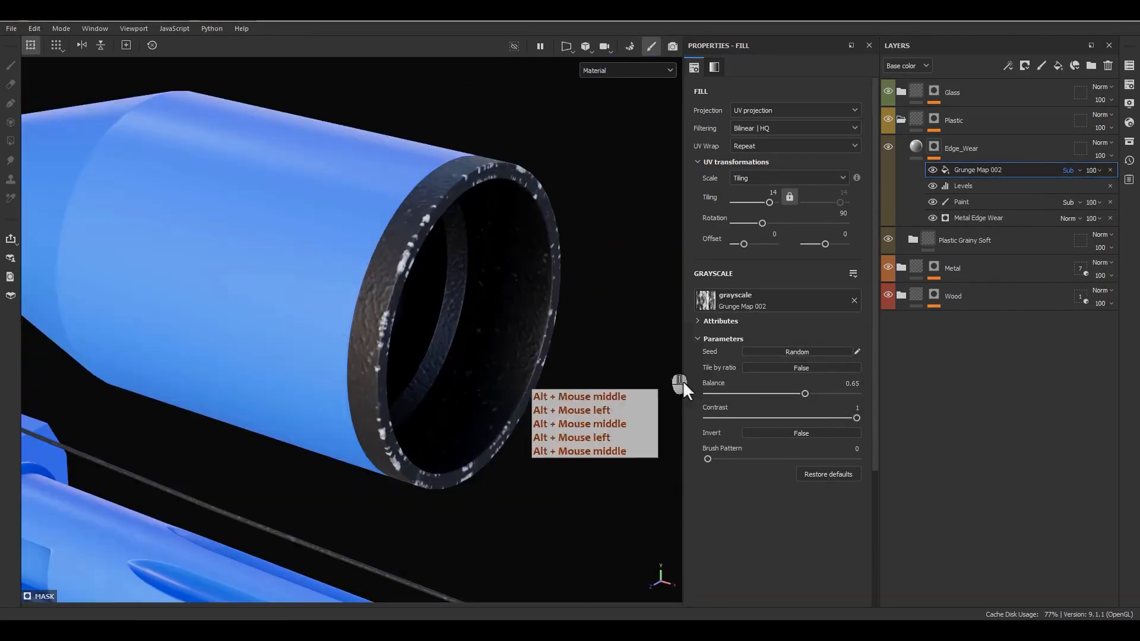
mouse_move(804, 393)
left_mouse_down()
mouse_move(785, 397)
mouse_move(797, 395)
left_mouse_up()
Step: Examine the plastic edge wear around the rifle, including the pistol grip and trigger
middle_click_drag(495, 381, 550, 460, "alt")
right_click_drag(550, 460, 419, 199, "alt")
right_click_drag(452, 309, 418, 255, "alt")
middle_click_drag(505, 308, 659, 279, "alt")
mouse_move(475, 368)
left_mouse_down("alt")
mouse_move(509, 438)
mouse_move(596, 453)
mouse_move(463, 350)
left_mouse_up("alt")
middle_click_drag(445, 344, 485, 339, "alt")
left_click_drag(484, 340, 607, 224, "alt")
scroll(319, 416, "up", 6)
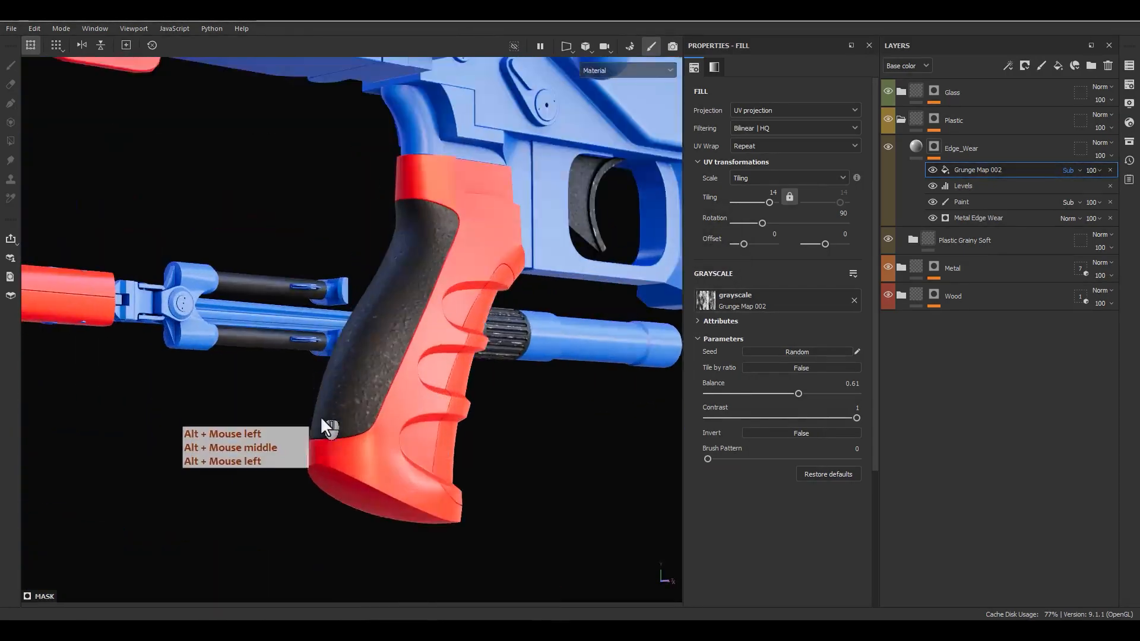
left_click_drag(406, 426, 420, 464, "alt")
right_click_drag(420, 464, 399, 332, "alt")
middle_click_drag(438, 326, 439, 391, "alt")
right_click_drag(439, 391, 416, 332, "alt")
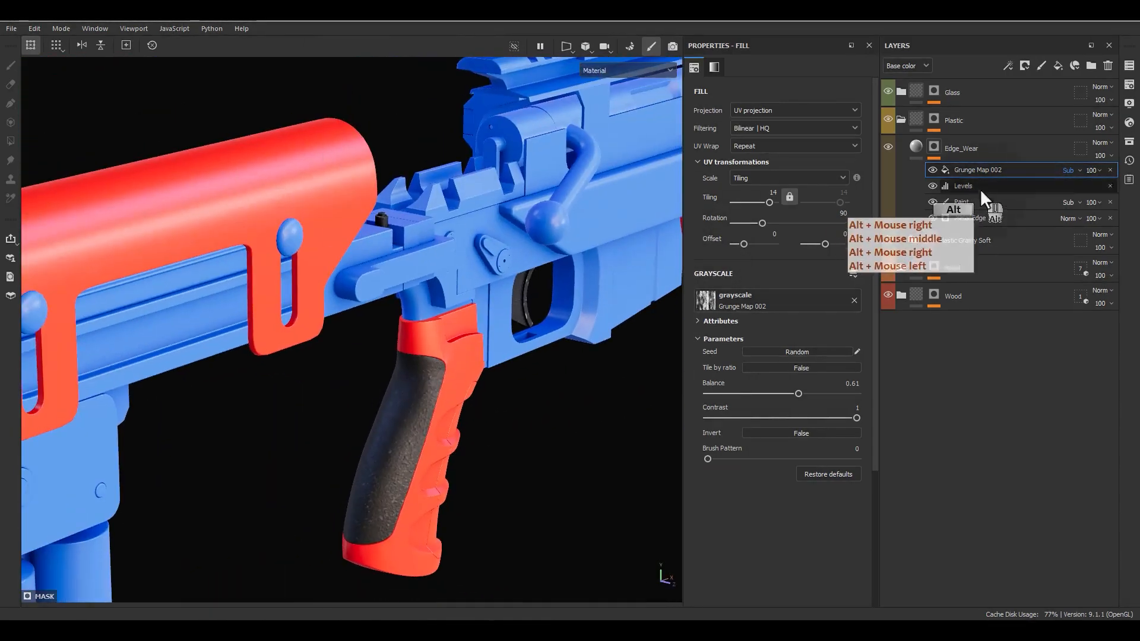
Step: Set the Edge_Wear fill layer's height to -0.01
left_click(914, 145)
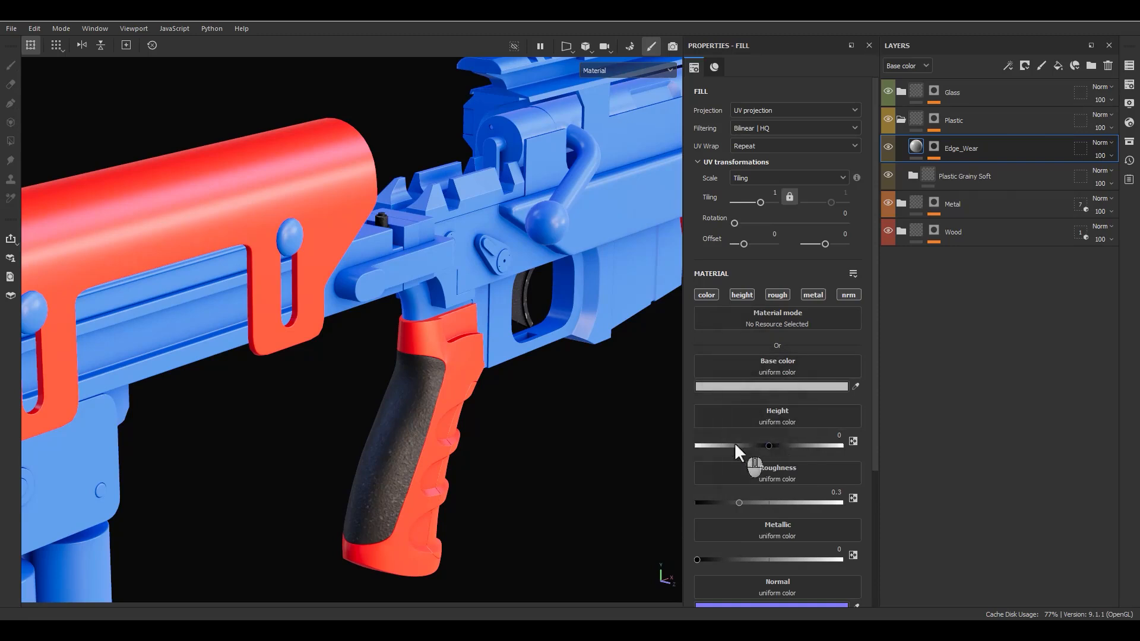
left_click(825, 439)
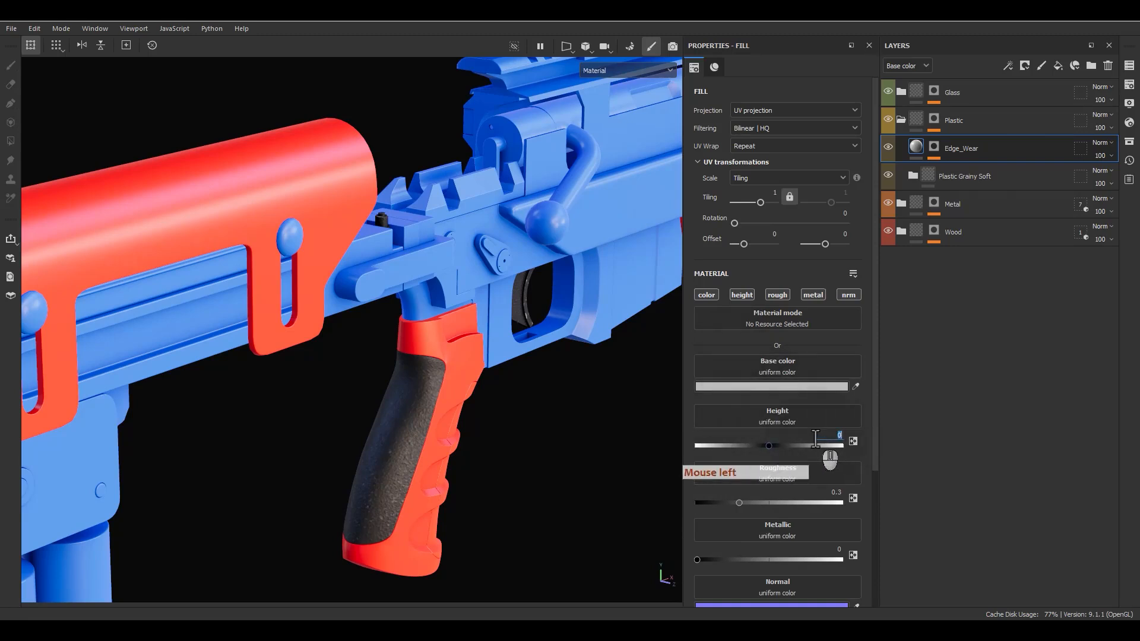
type("-")
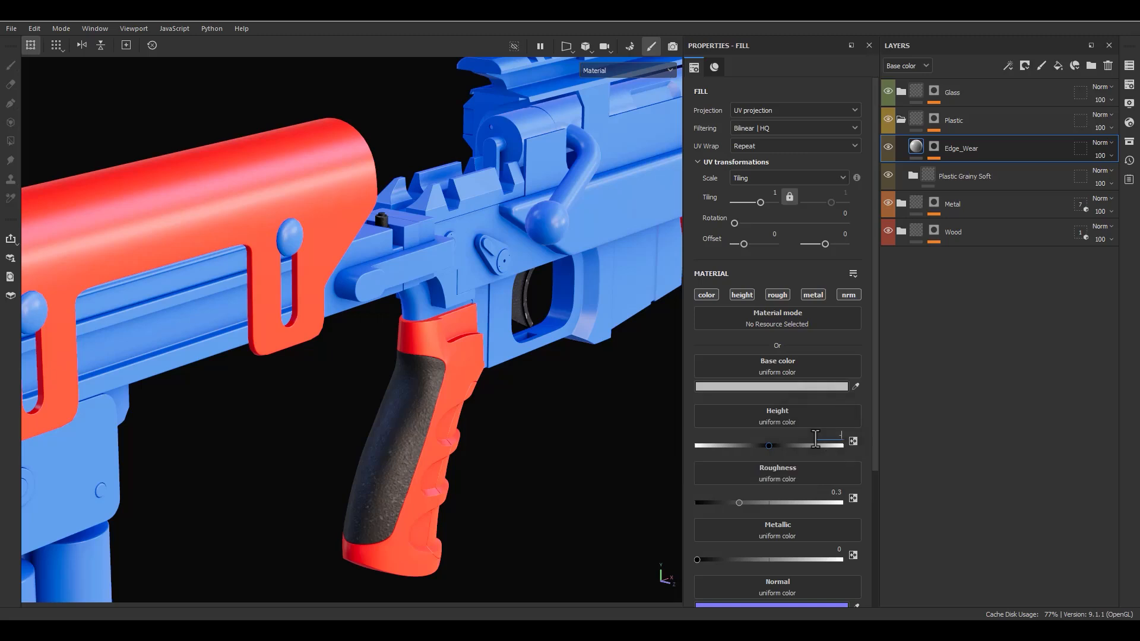
type("01")
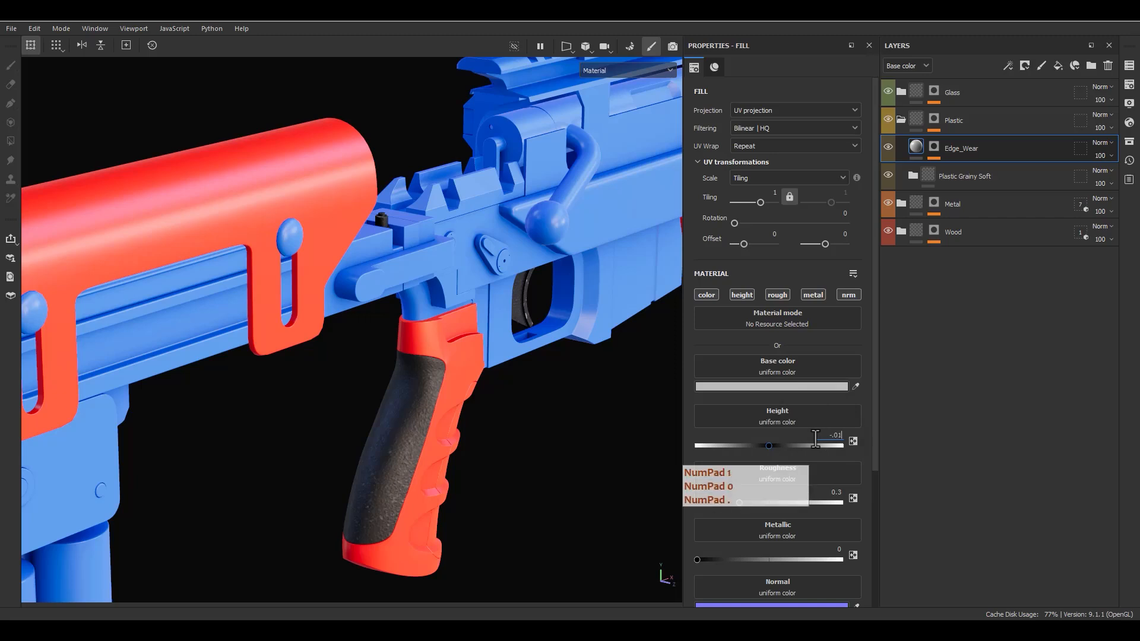
key("Return")
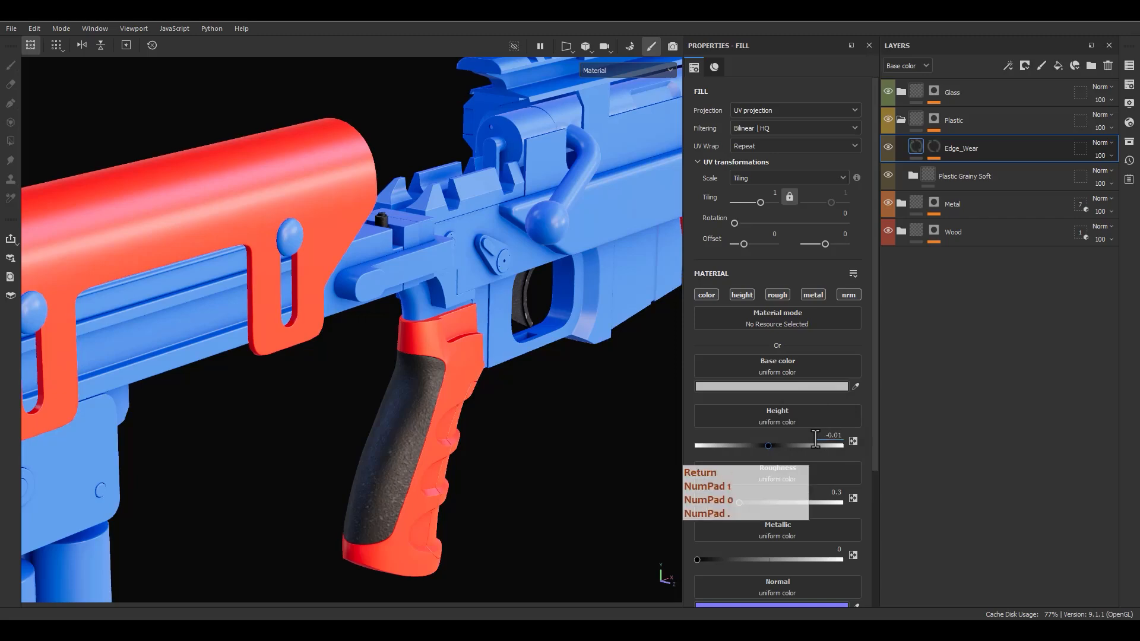
Step: Limit the Edge_Wear fill layer to the color, height and roughness channels
left_click(713, 296, "alt")
left_click(740, 295, "alt")
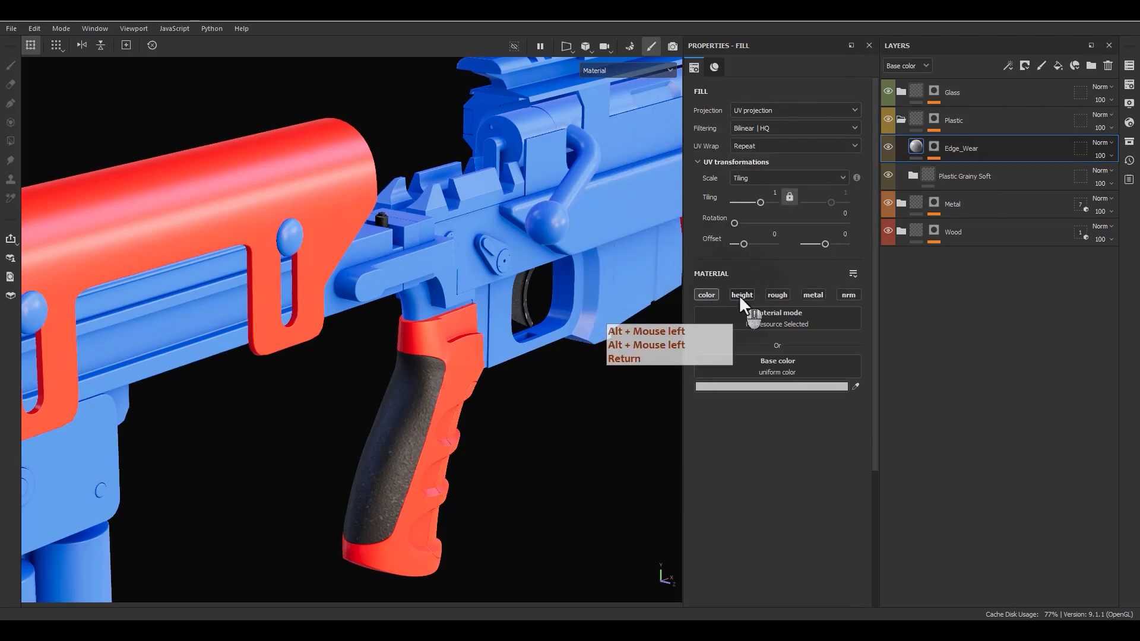
left_click(779, 295)
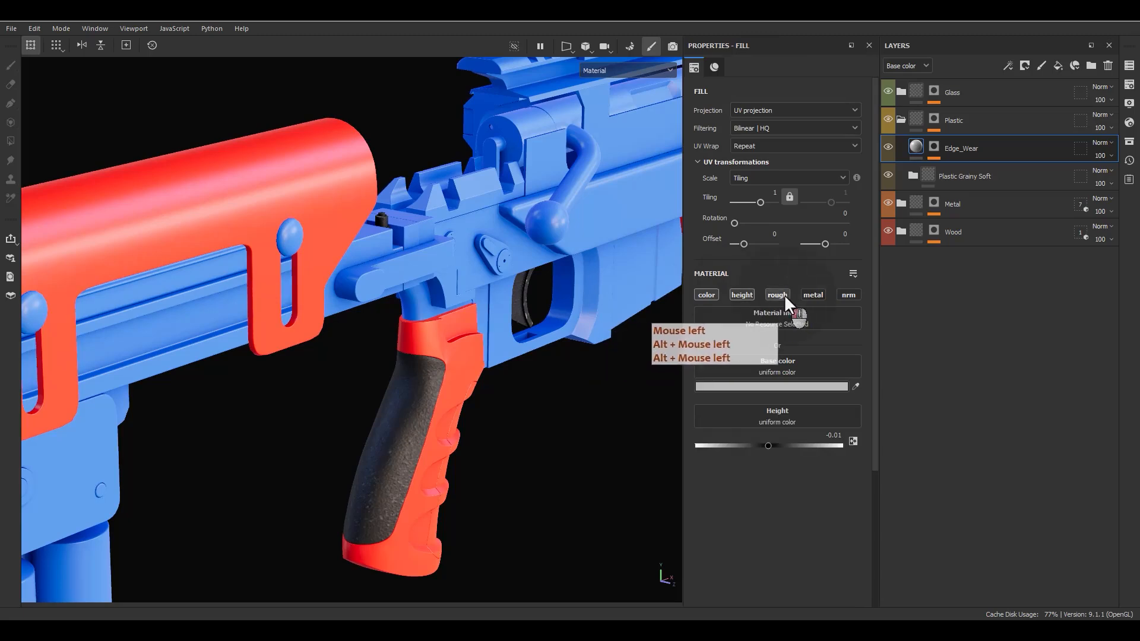
left_click(784, 295)
Step: Add an Ambient occlusion channel to the SinpeGun texture set
left_click(1129, 67)
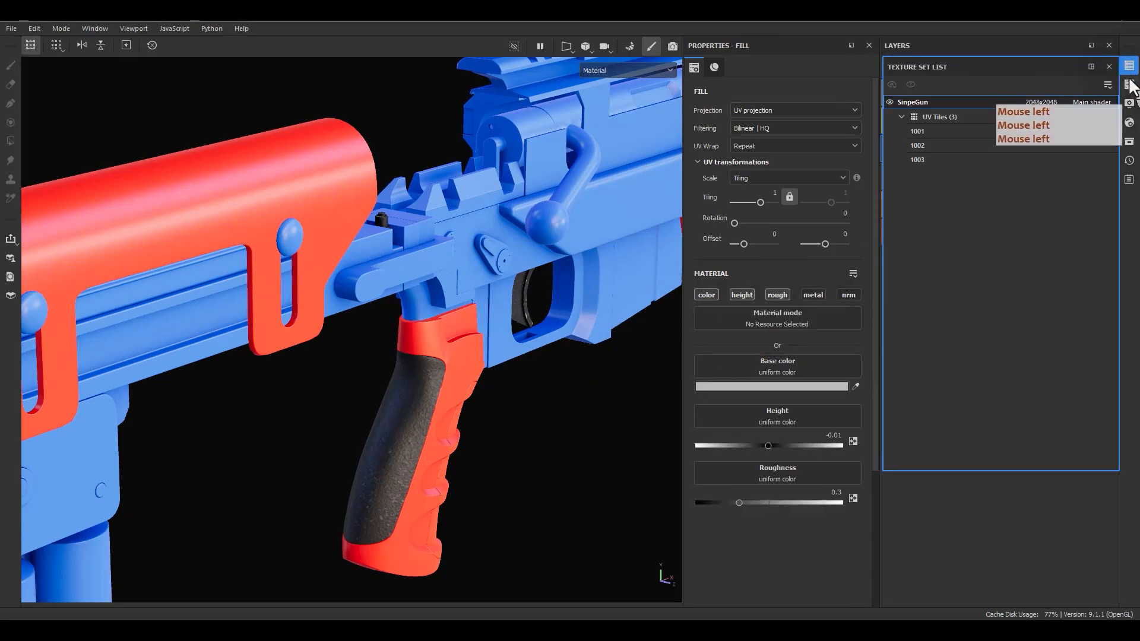
left_click(1129, 85)
left_click(1091, 270)
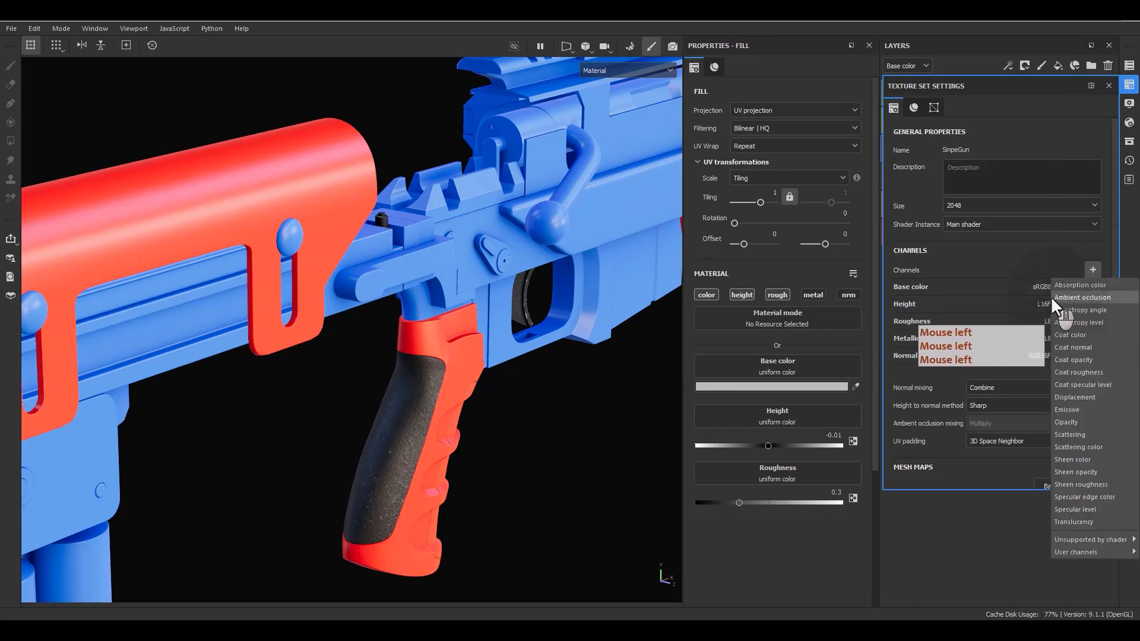
left_click(1062, 294)
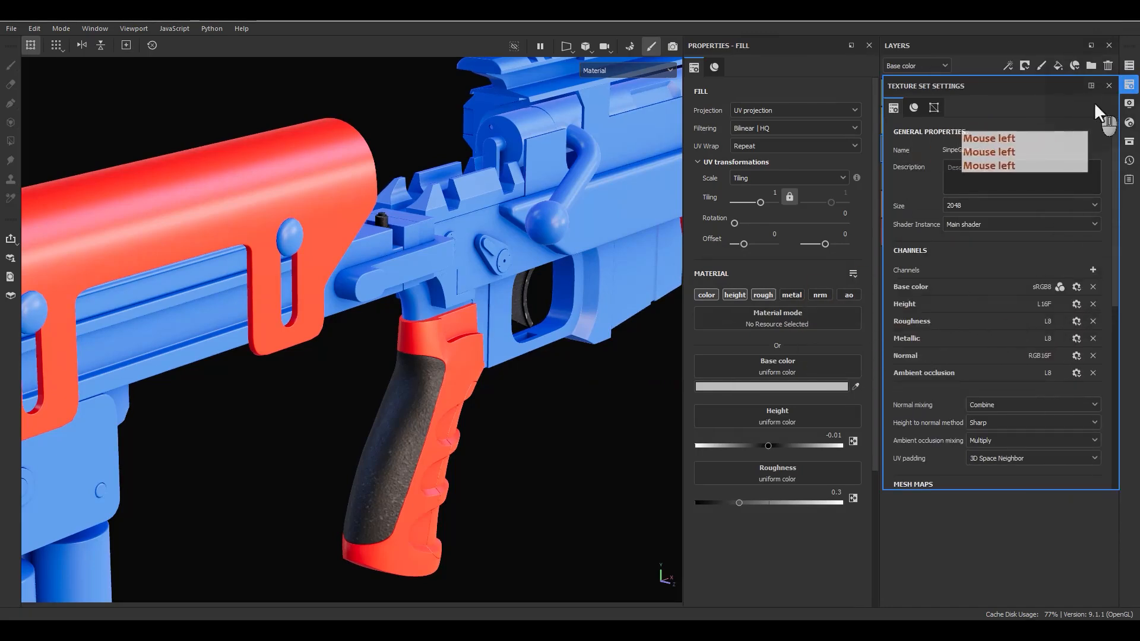
left_click(1108, 85)
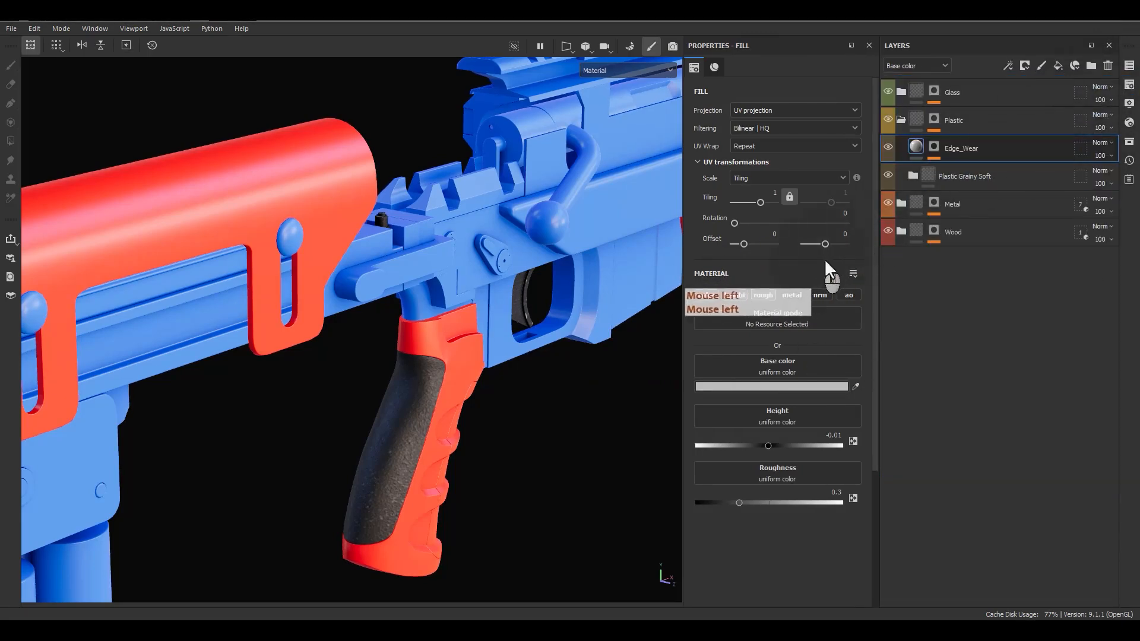
Step: Add a fill layer above the Glass folder, name it AO+ and give it a black mask
left_click(1024, 93)
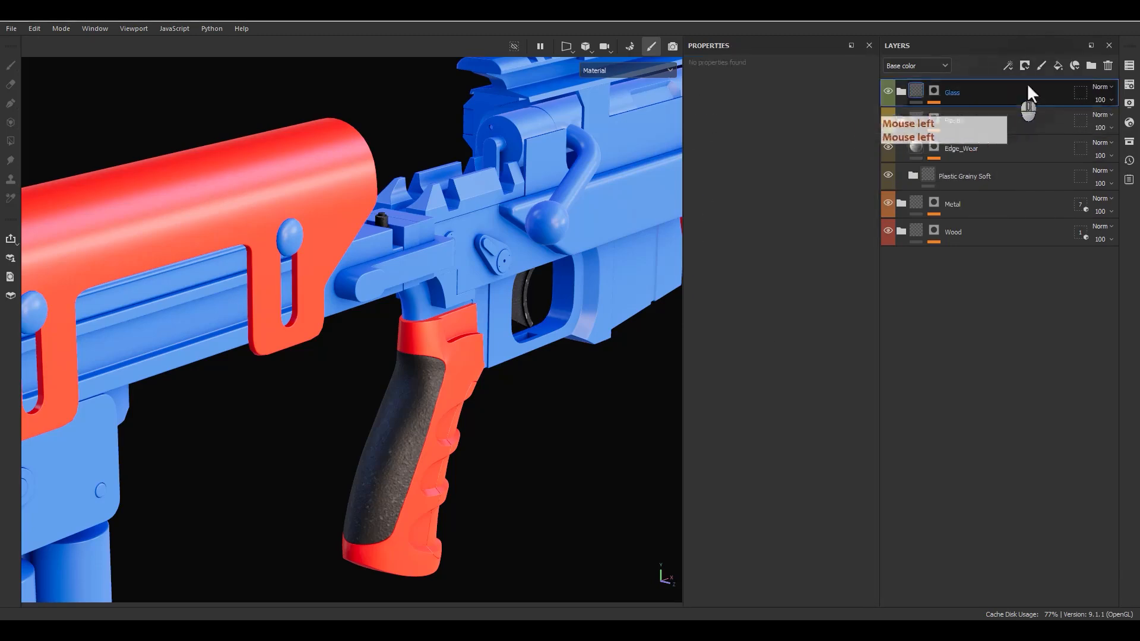
left_click(1055, 65)
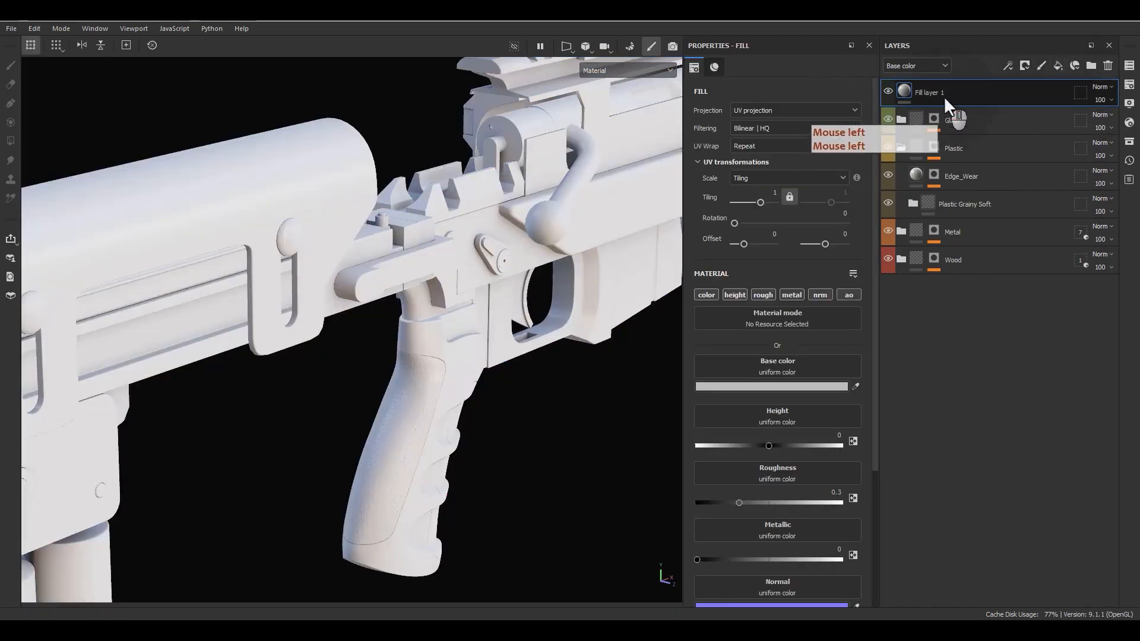
double_click(938, 93)
type("AO")
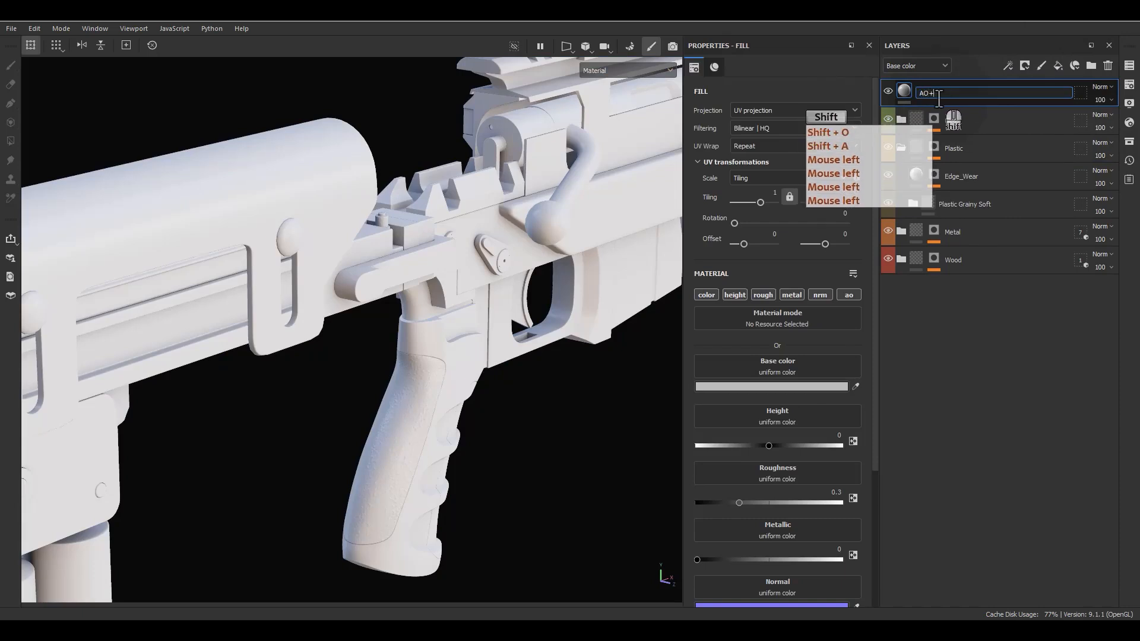
key("Return")
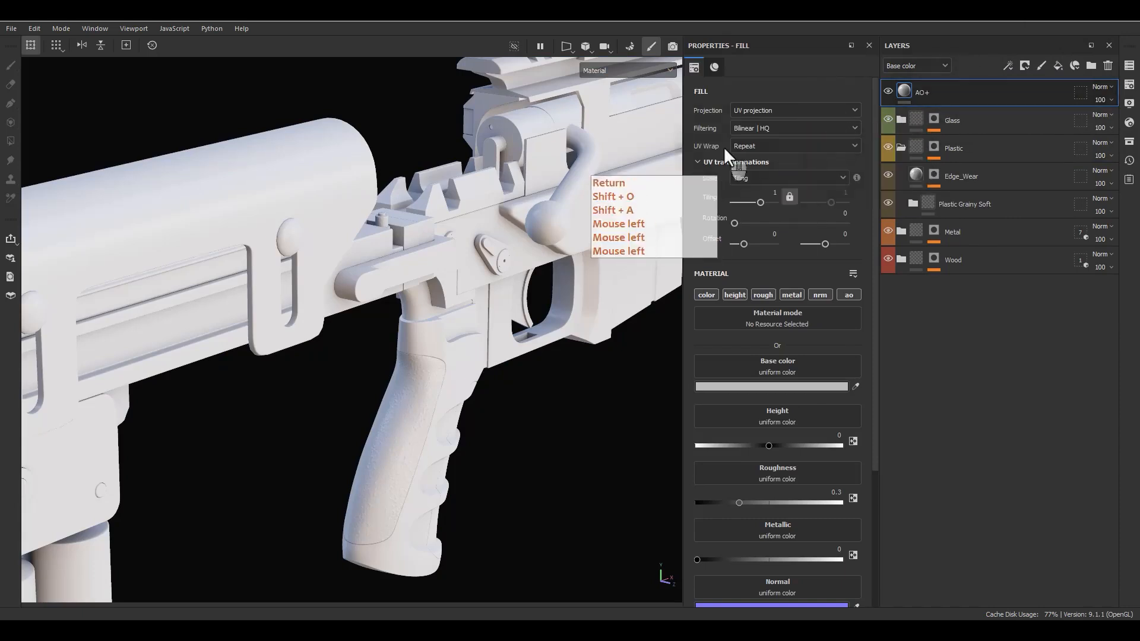
right_click(914, 87)
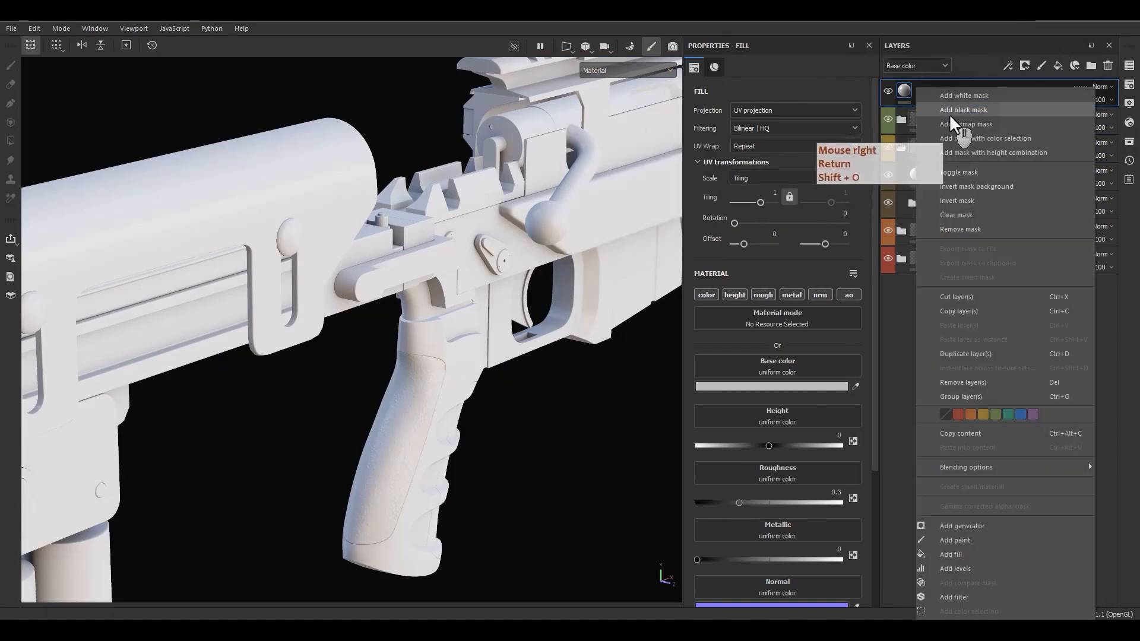
left_click(949, 111)
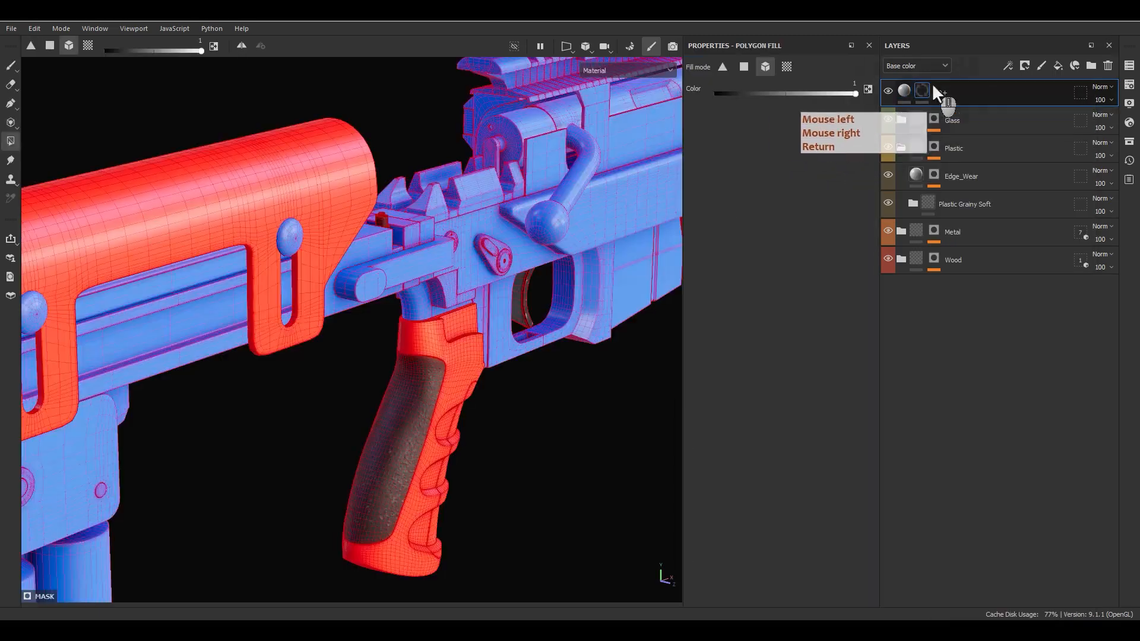
Step: Set the AO+ layer's blending mode to Passthrough and apply it to all channels
left_click(1100, 87)
left_click(1099, 110)
right_click(1104, 88)
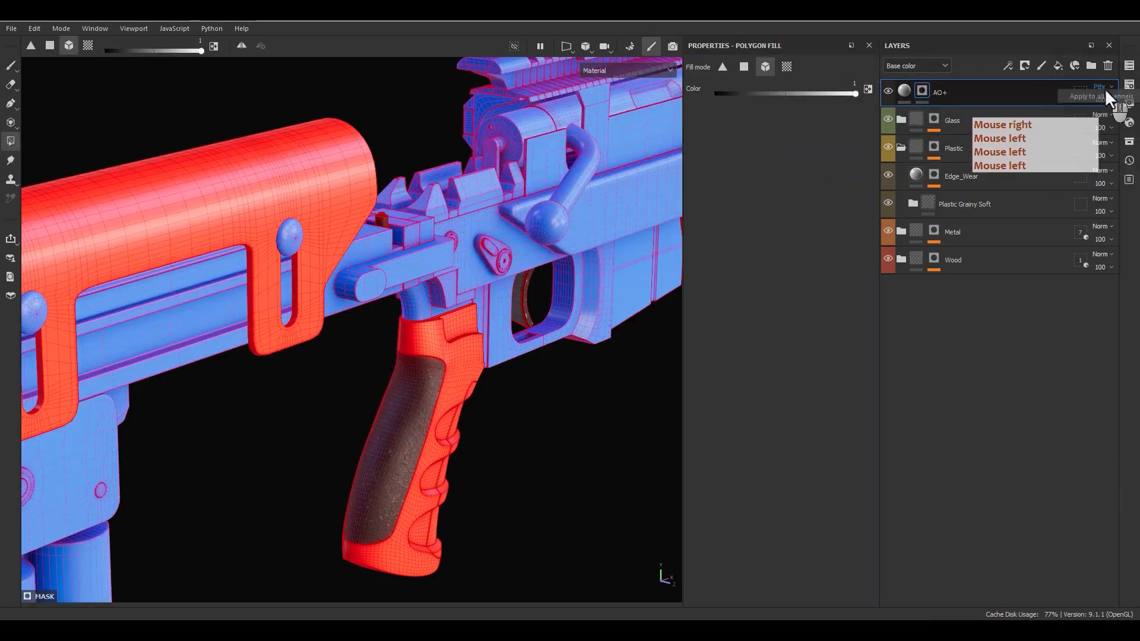
left_click(1098, 94)
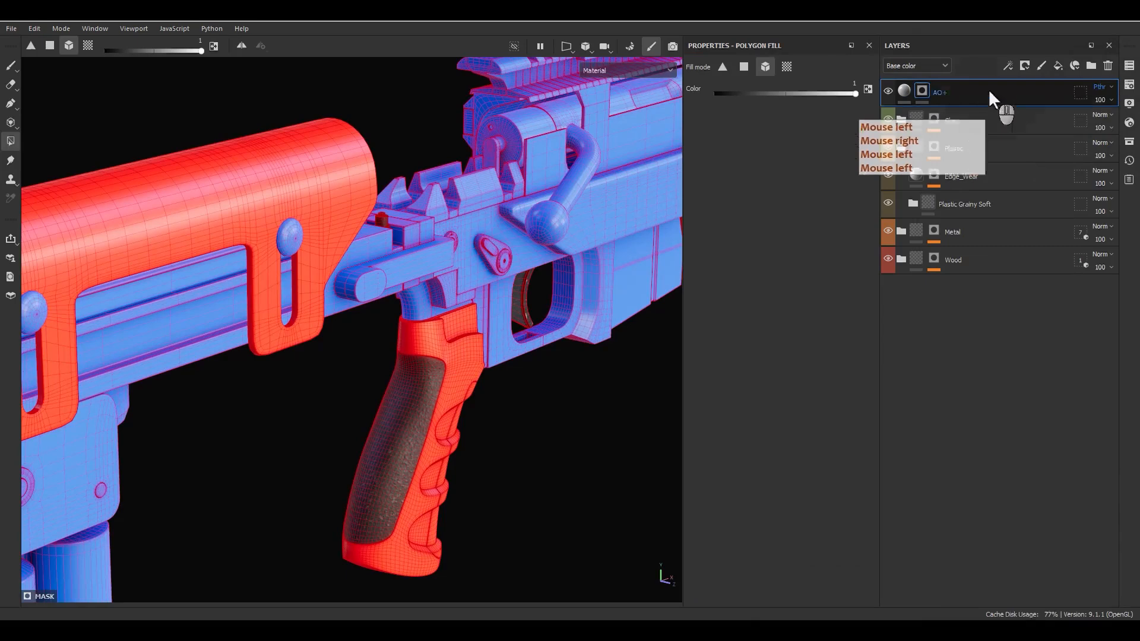
Step: Set the AO+ layer's blending mode to Multiply for the ambient occlusion channel
left_click(903, 64)
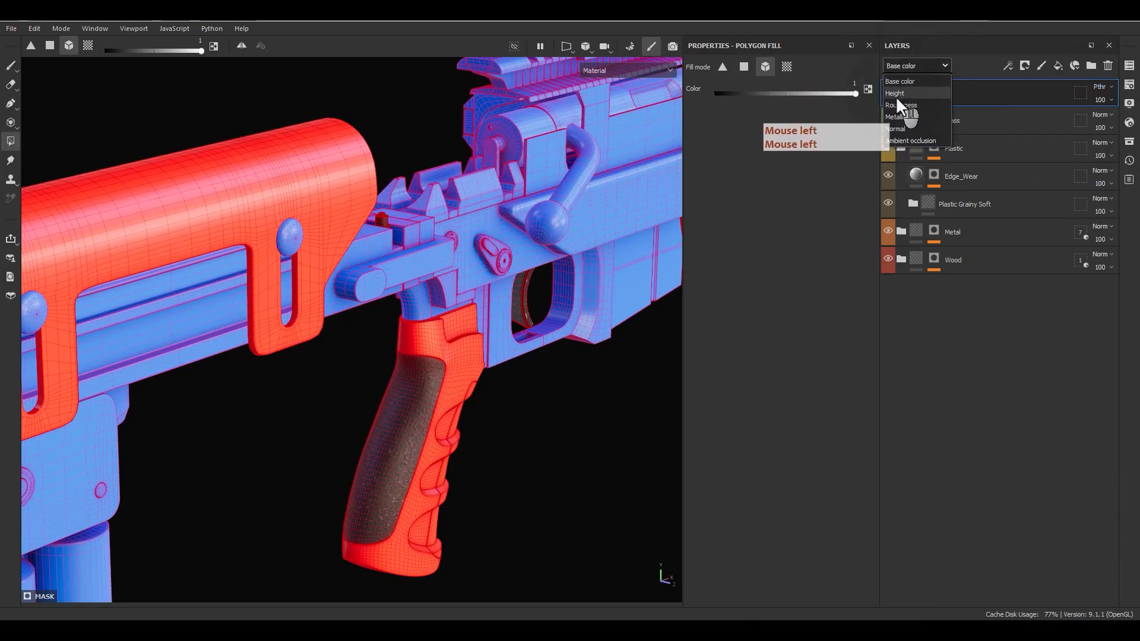
left_click(901, 139)
left_click(1097, 87)
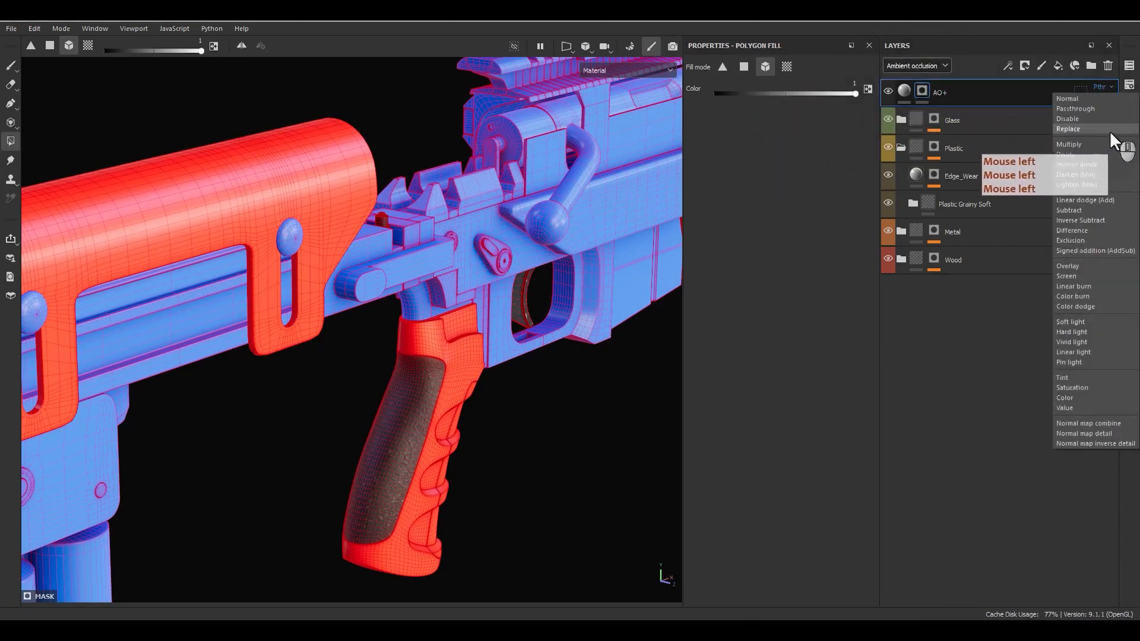
left_click(1070, 153)
Step: Restrict the AO+ fill to the ambient occlusion channel only and set its value to 0
left_click(901, 92)
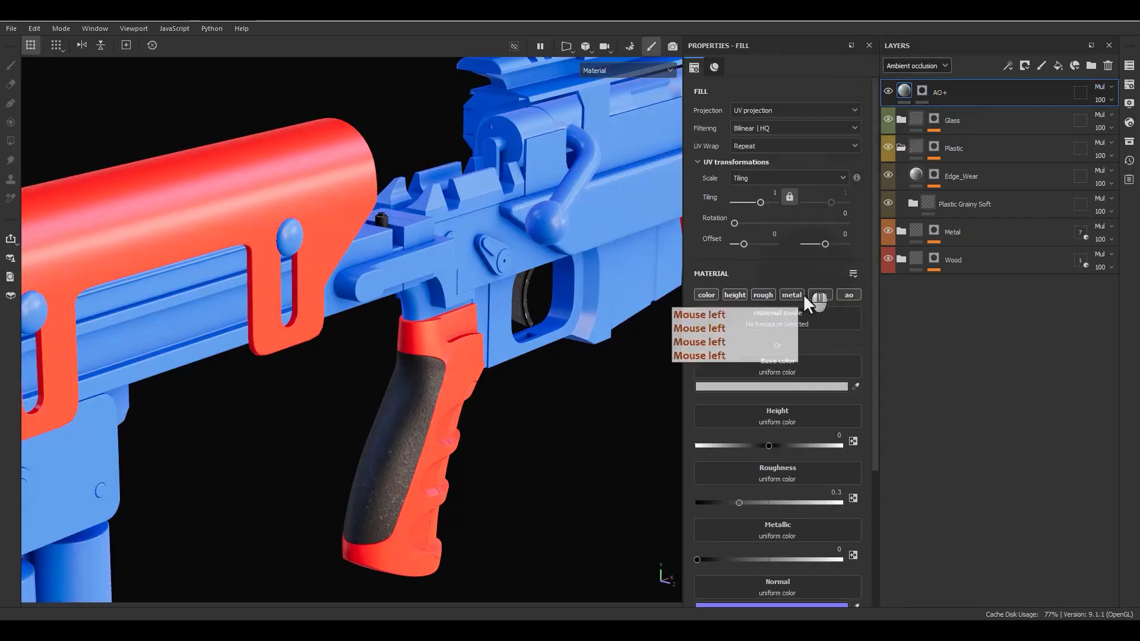
left_click(842, 295, "alt")
left_click_drag(769, 394, 661, 410)
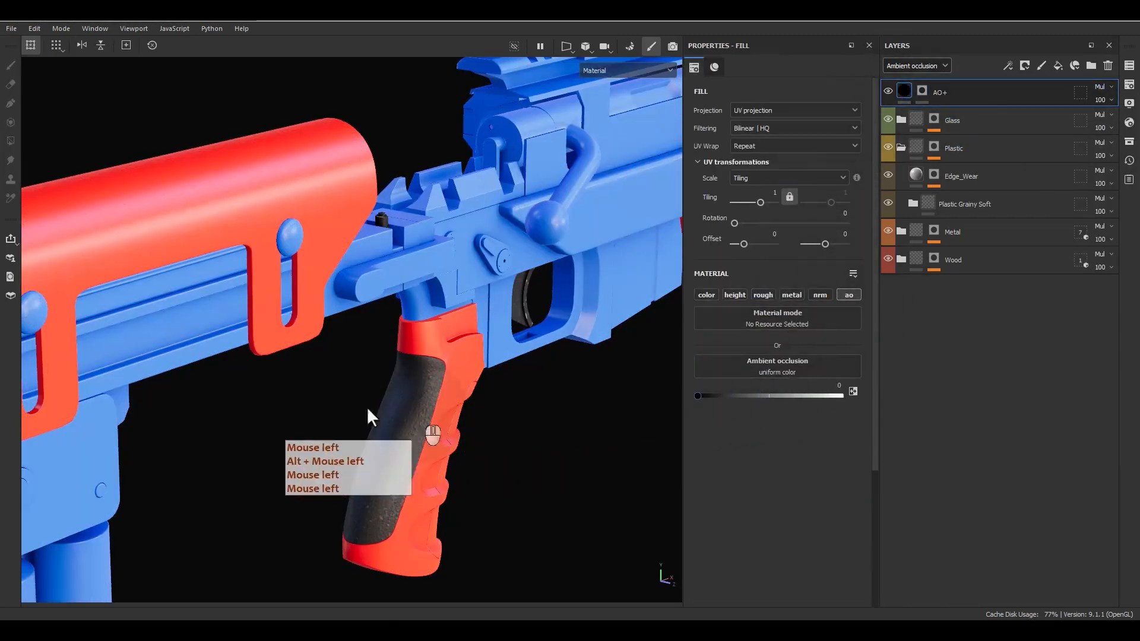
Step: Add an anchor point to the fill content of the AO+ layer
left_click(920, 93)
right_click(906, 91)
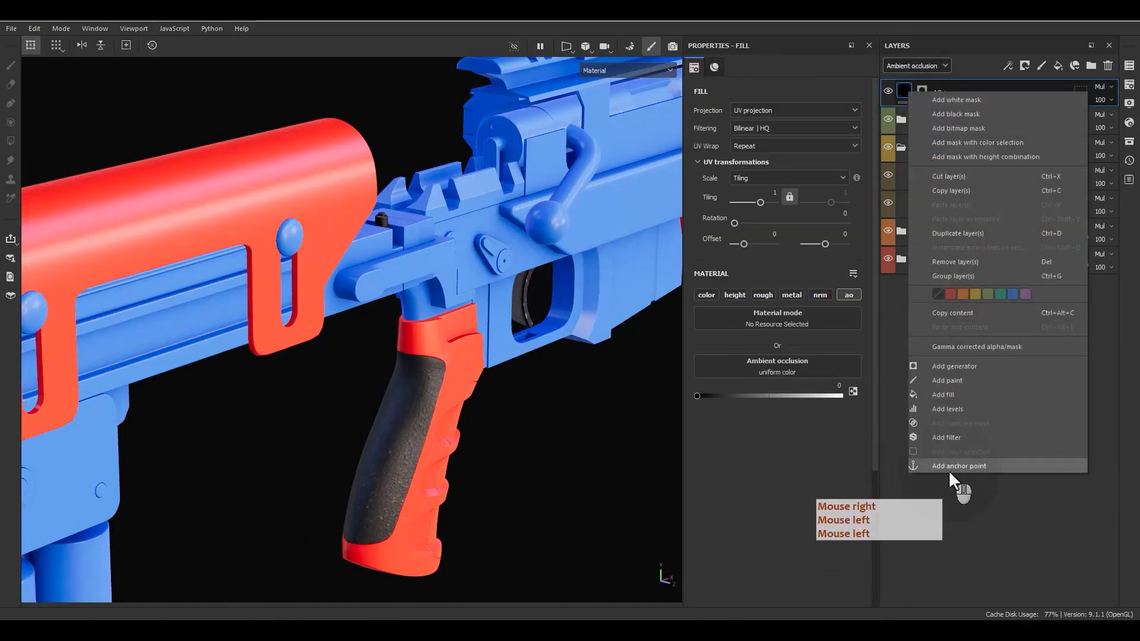
left_click(949, 467)
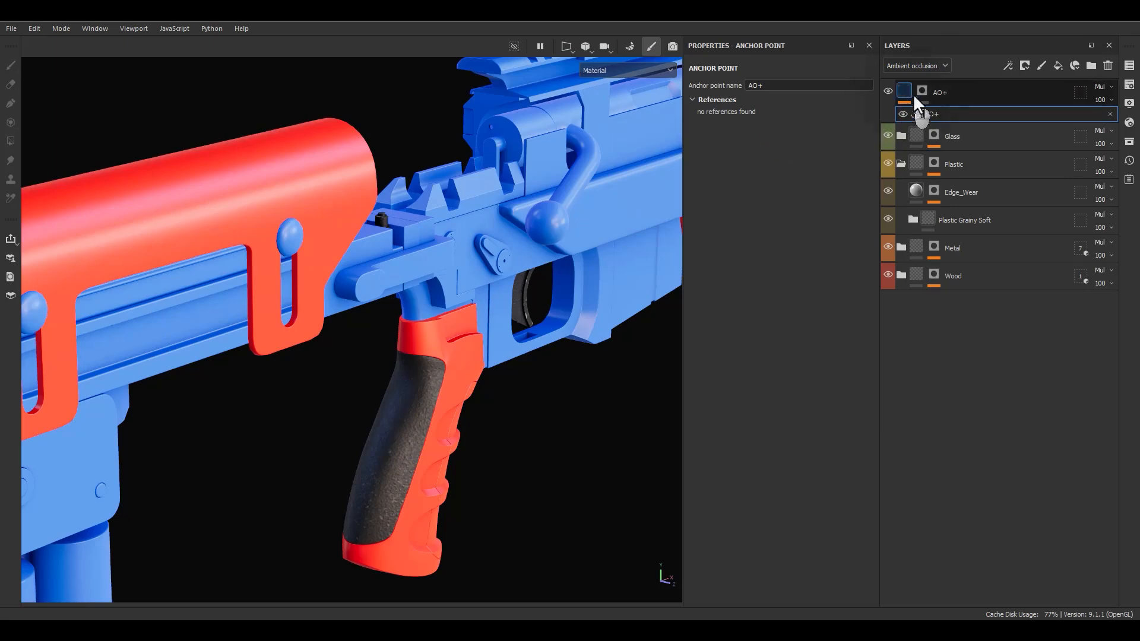
Step: Add an Ambient Occlusion generator to the AO+ layer's mask and set Global Invert to True while viewing the mask
left_click(928, 89)
right_click(928, 87)
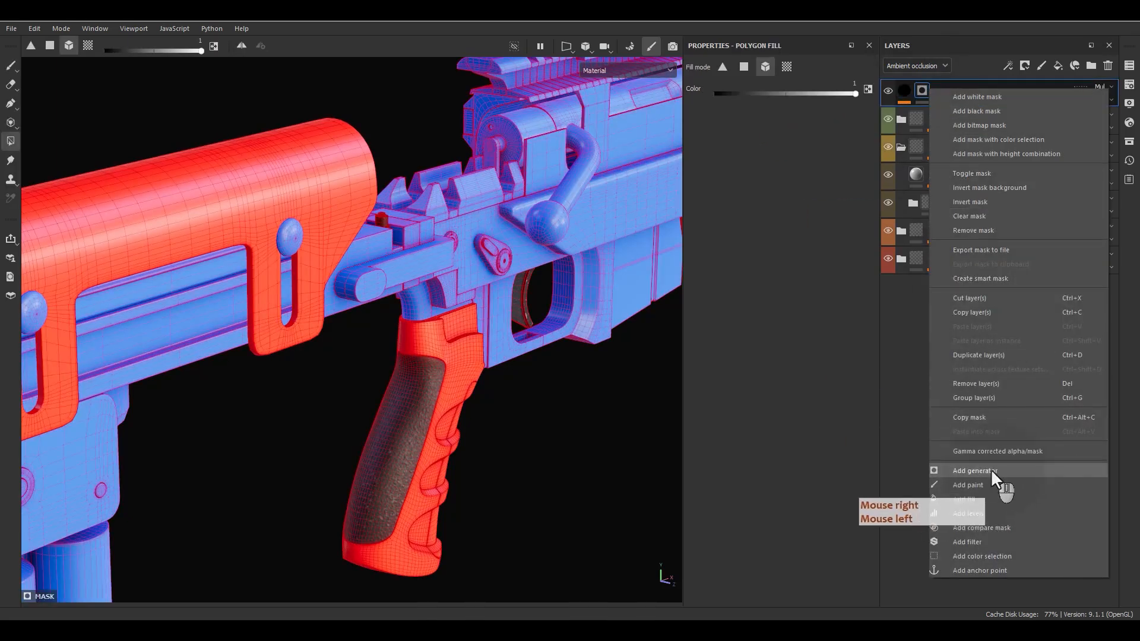
left_click(993, 469)
left_click(790, 95)
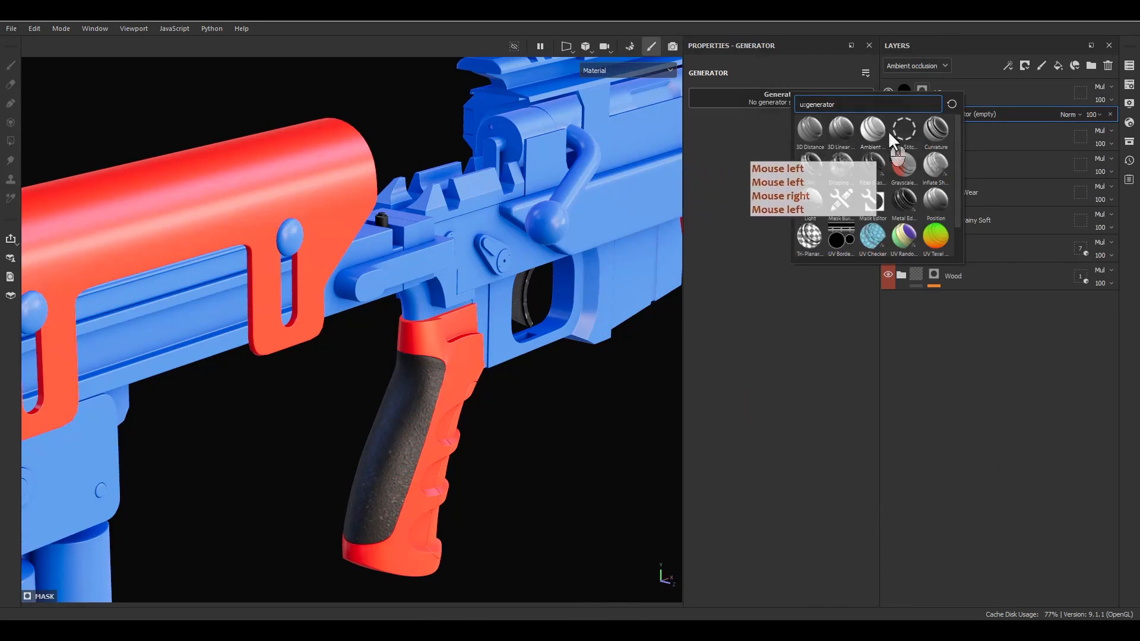
left_click(866, 130)
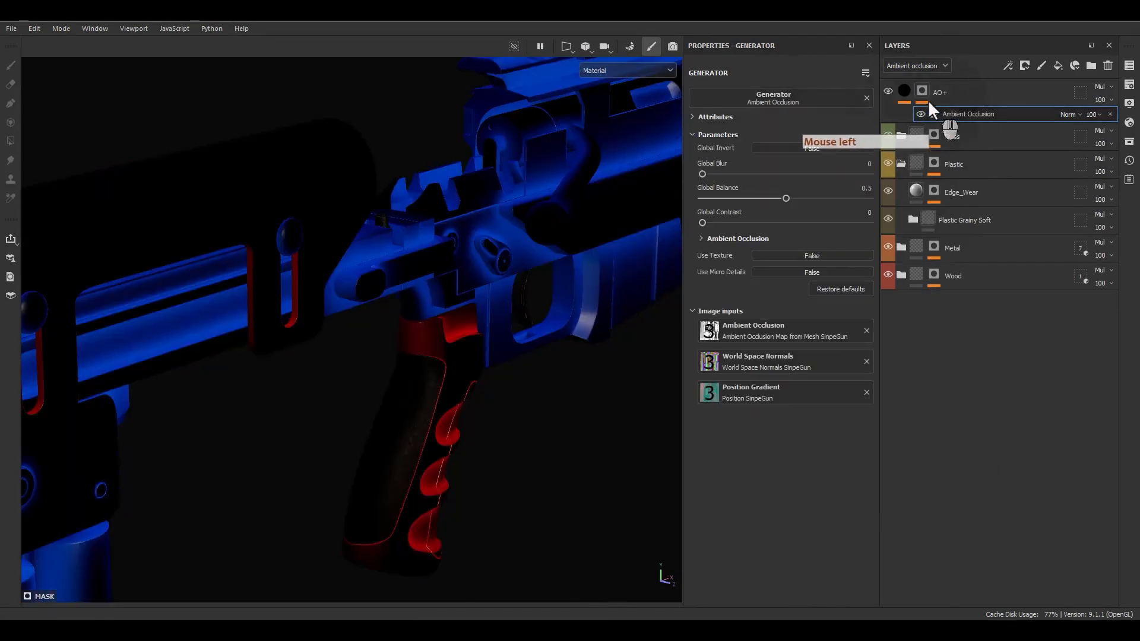
left_click(923, 91, "alt")
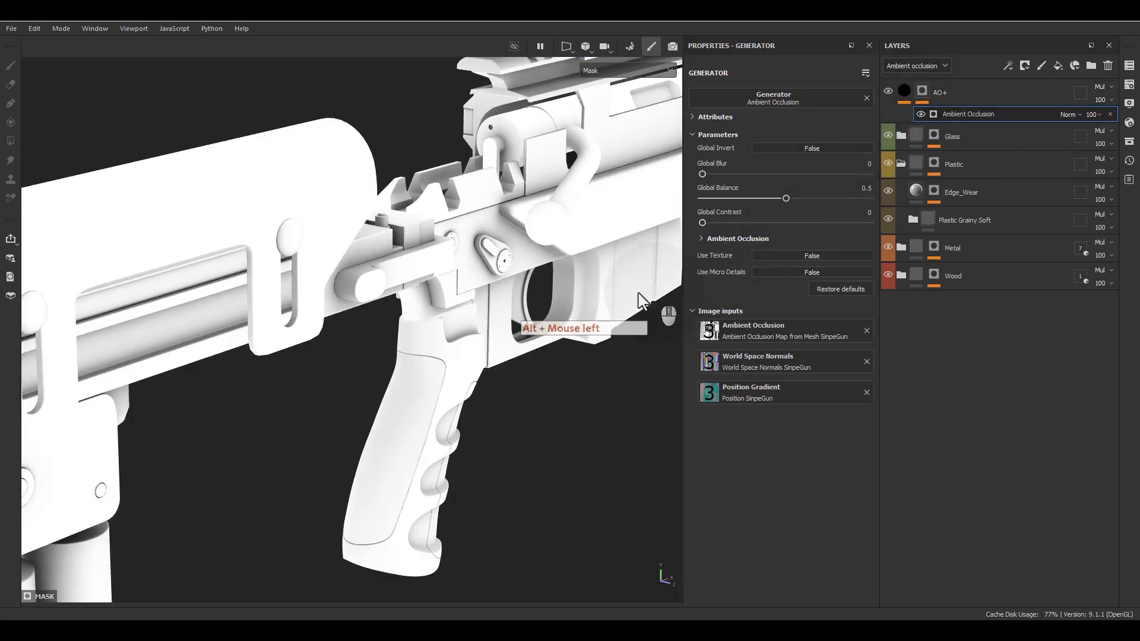
left_click(785, 149)
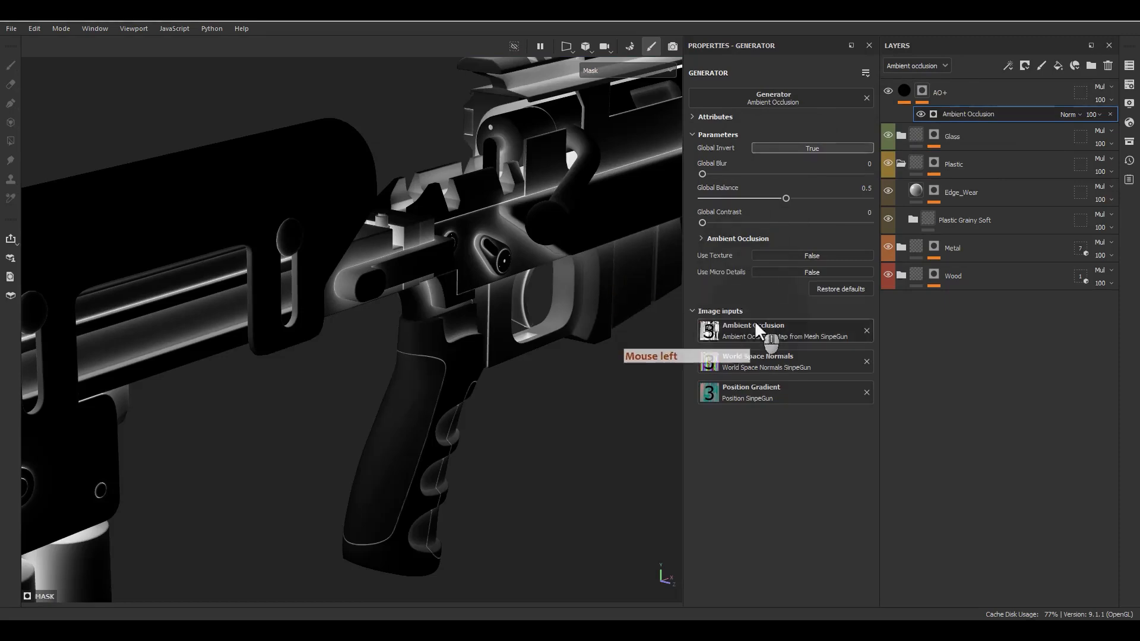
Step: Enable the generator's micro details and link Micro Height to the AO+ anchor point with Height as referenced channel
left_click(761, 275)
left_click(744, 391)
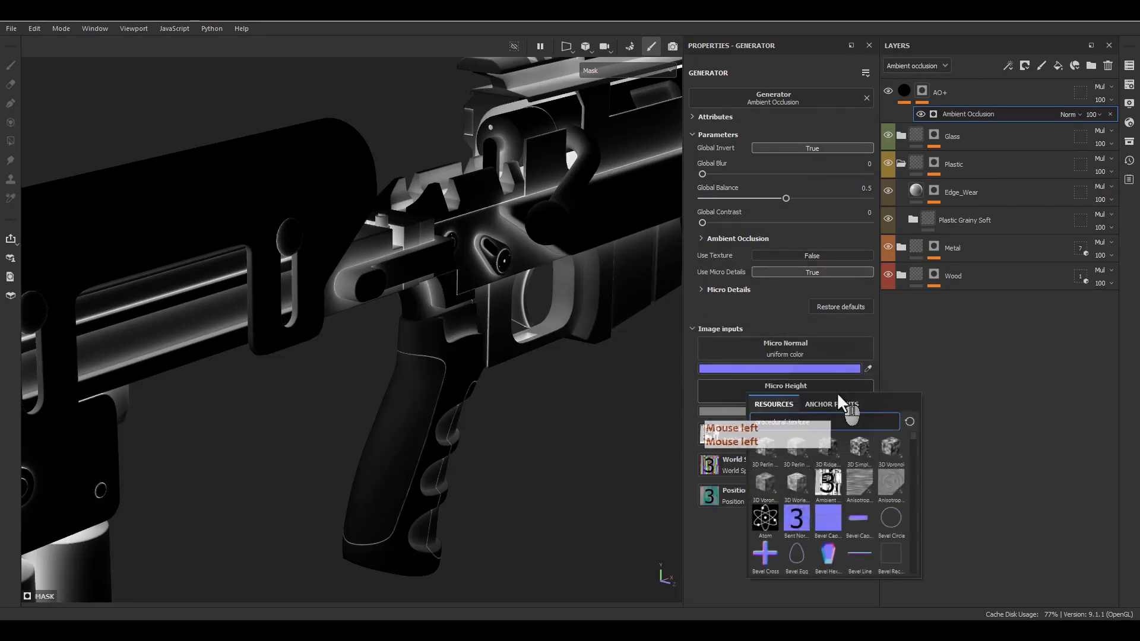
left_click(836, 397)
left_click(772, 422)
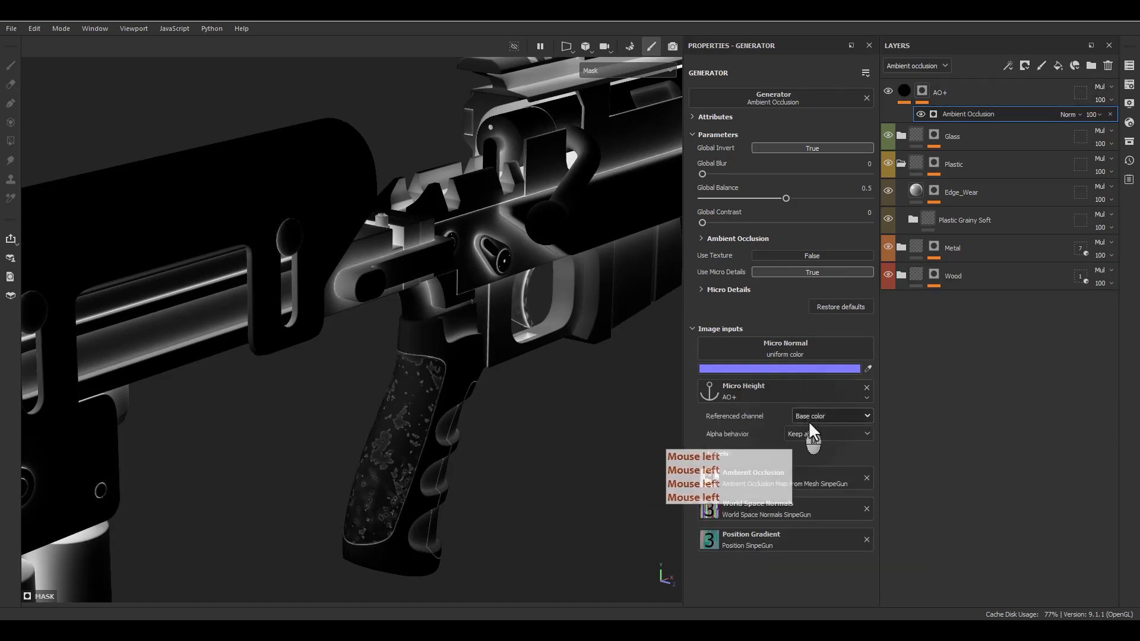
left_click(813, 415)
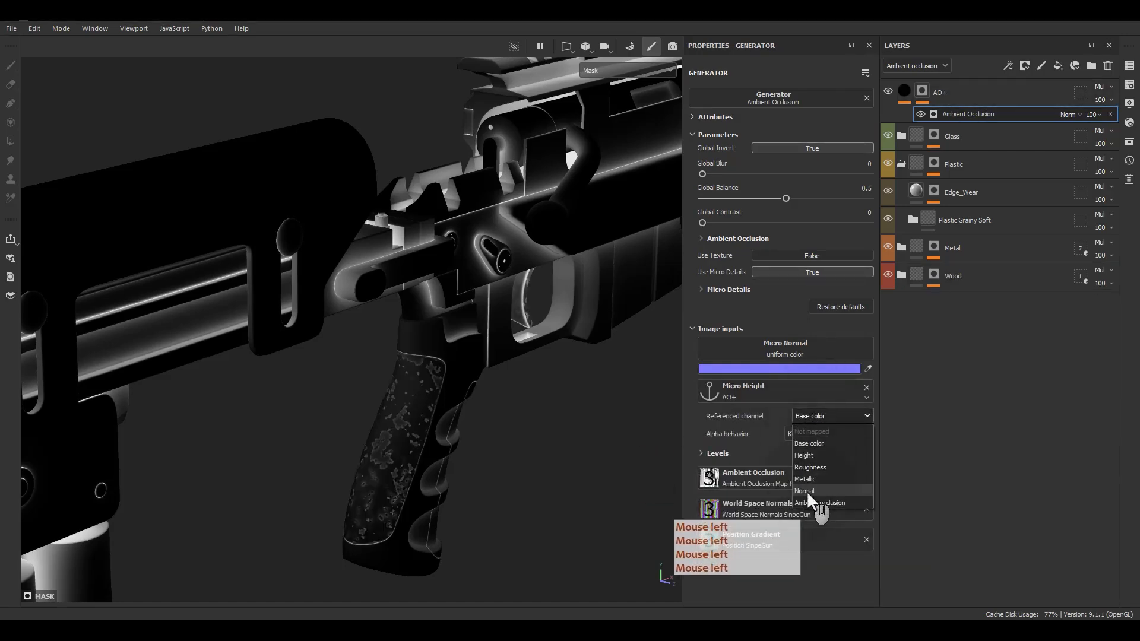
left_click(809, 456)
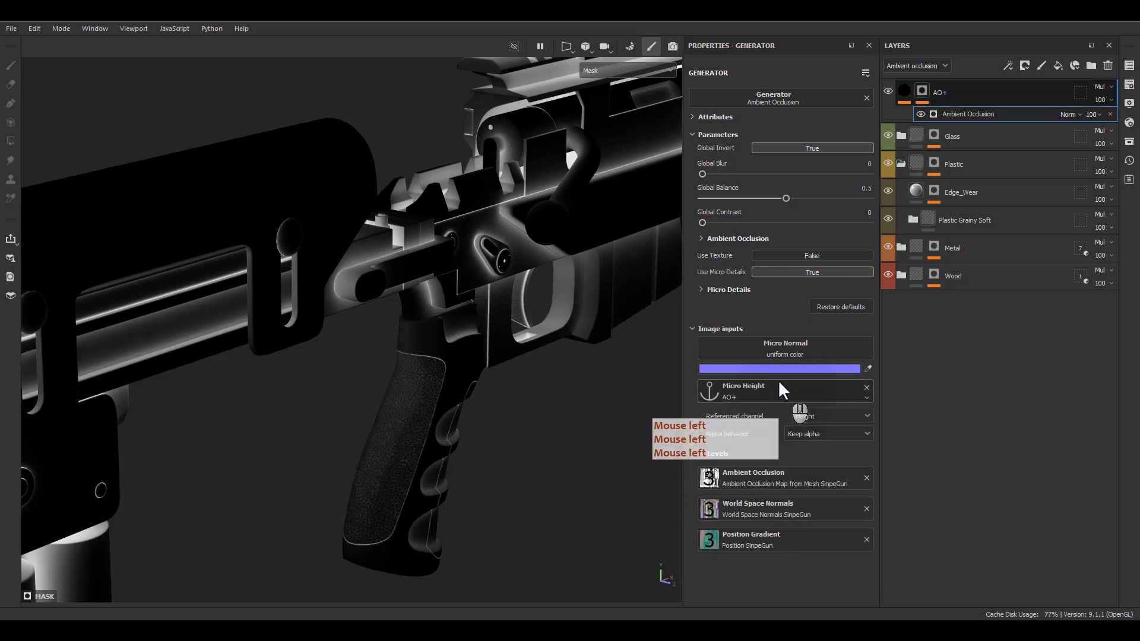
Step: Link the generator's Micro Normal input to the AO+ anchor point with Normal as referenced channel
left_click(760, 341)
left_click(831, 354)
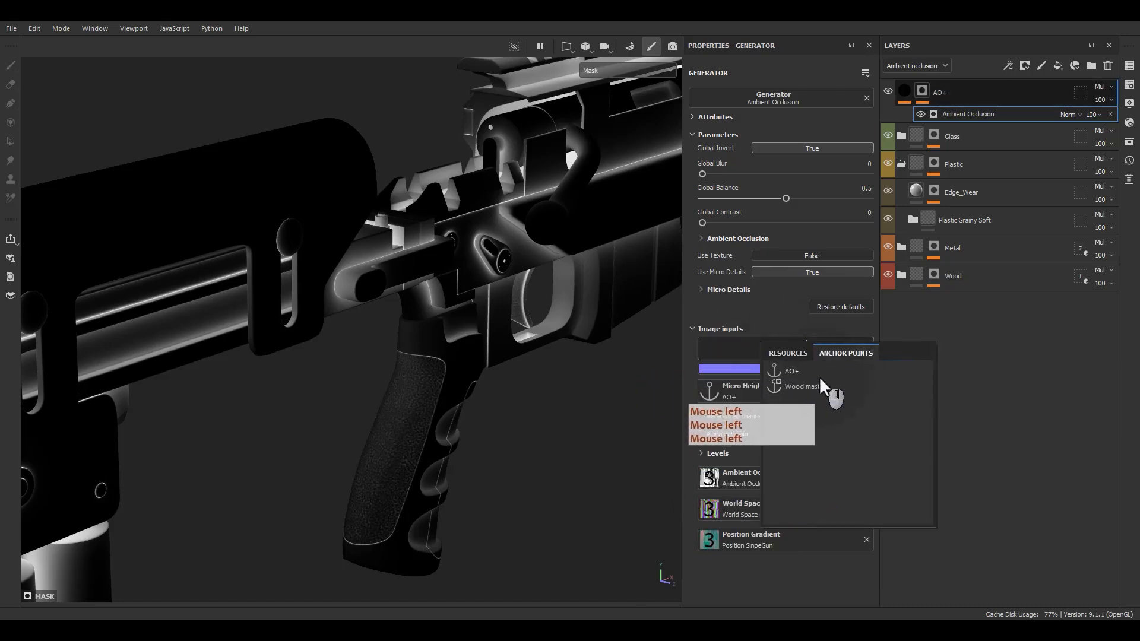
left_click(801, 372)
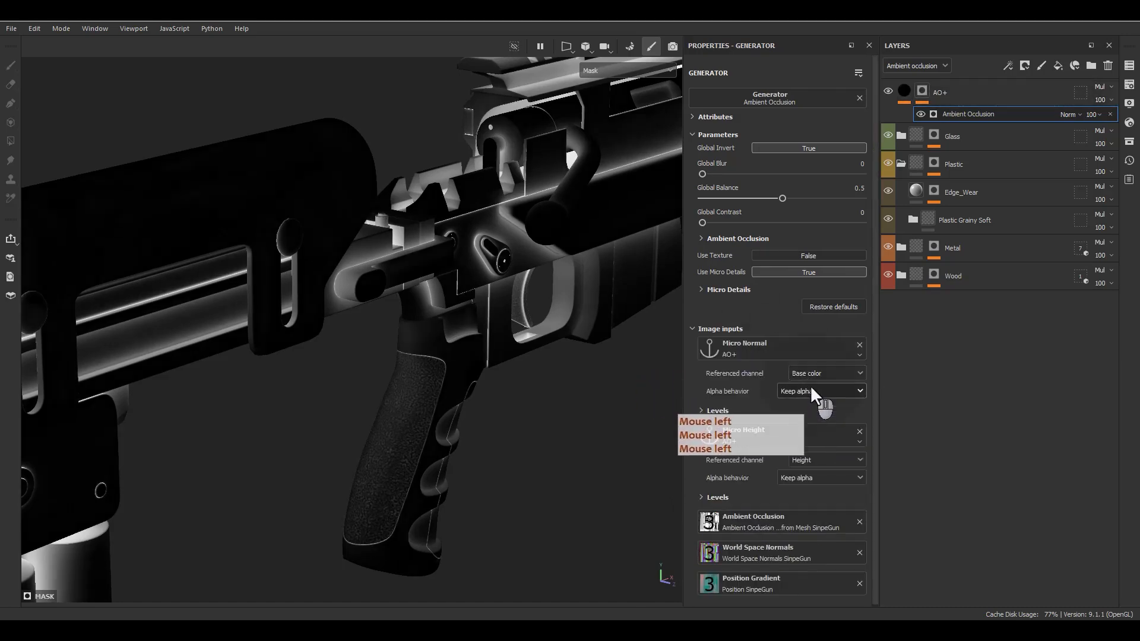
left_click(811, 374)
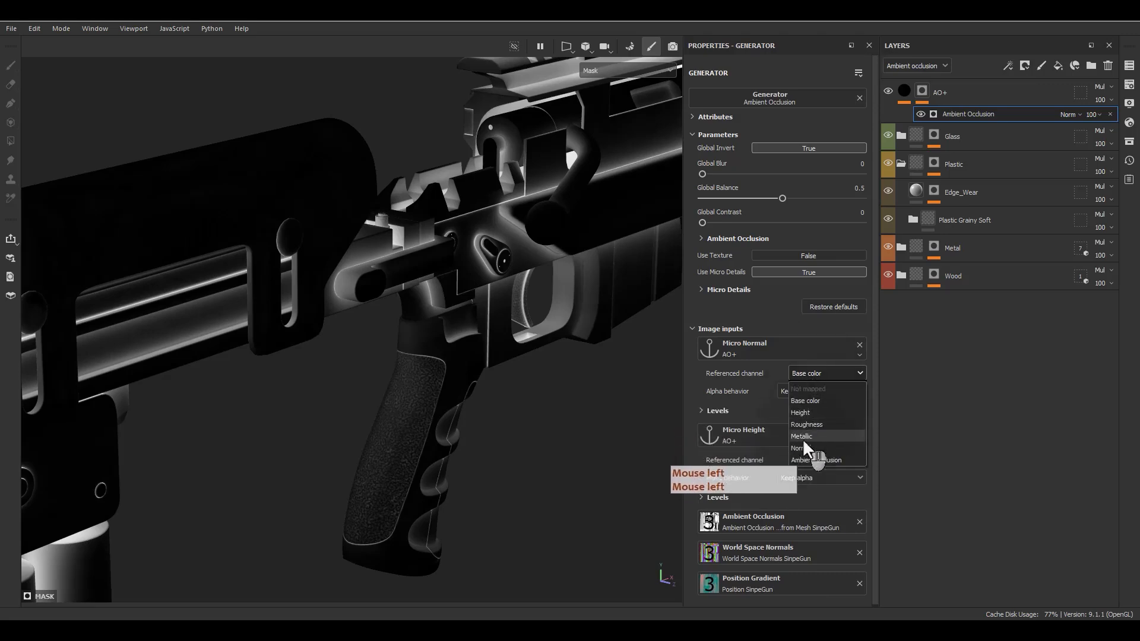
left_click(797, 448)
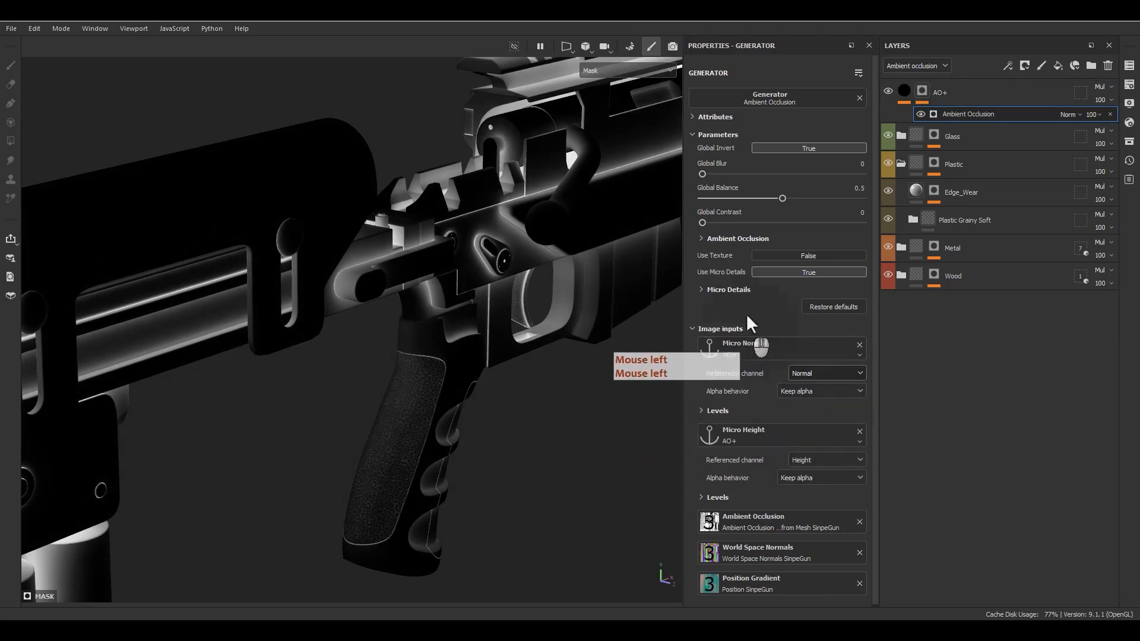
Step: Set the micro details AO Radius to 0.14 and the generator's Global Balance to 0.56
left_click(742, 290)
mouse_move(739, 345)
left_mouse_down()
mouse_move(725, 348)
mouse_move(749, 346)
mouse_move(731, 369)
mouse_move(756, 369)
mouse_move(718, 370)
mouse_move(731, 347)
left_mouse_up()
left_click_drag(788, 198, 791, 197)
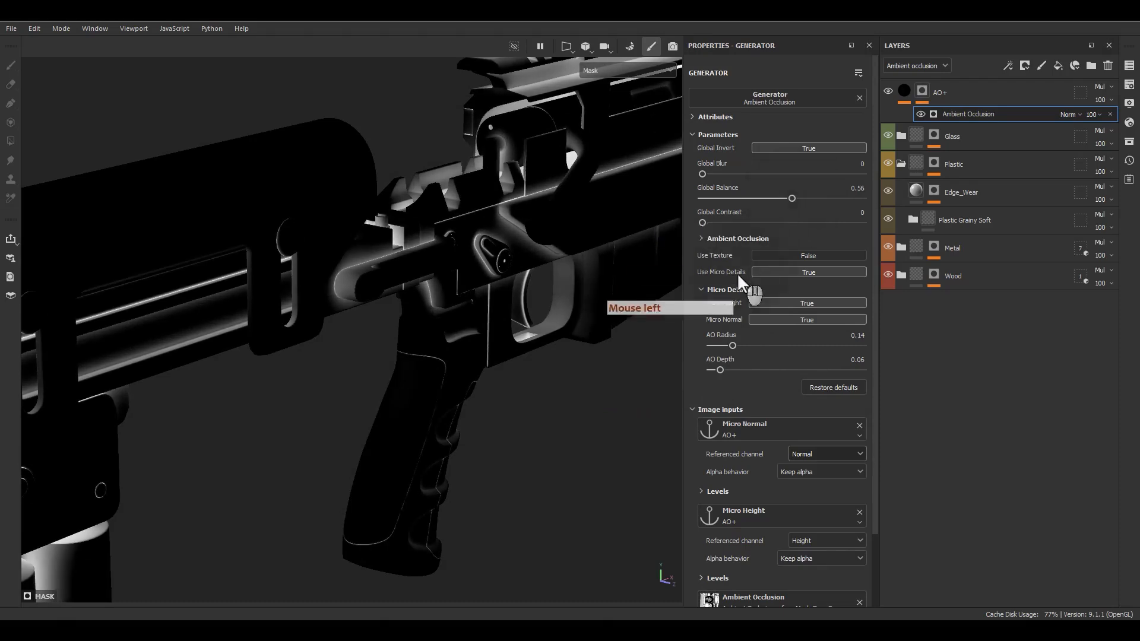
mouse_move(731, 346)
left_mouse_down()
mouse_move(751, 345)
mouse_move(731, 369)
left_mouse_up()
Step: Return from the mask view to the material view and examine the occlusion on the pistol grip up close
left_click_drag(451, 314, 393, 308, "alt")
left_click(903, 95)
scroll(505, 212, "up", 3)
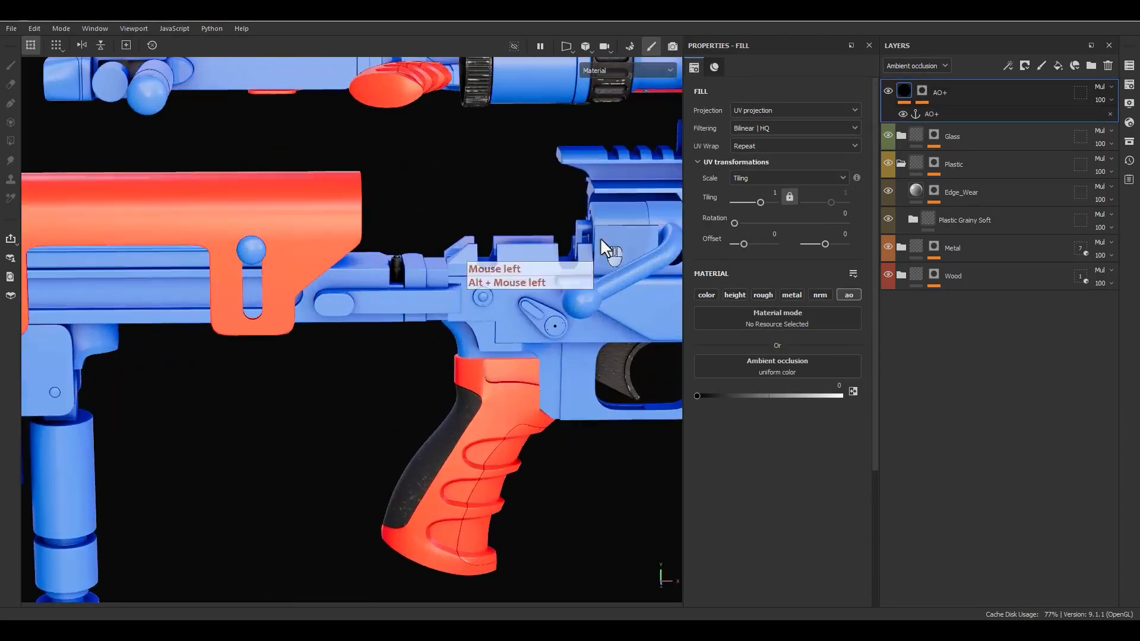
middle_click_drag(497, 478, 475, 331, "alt")
left_click_drag(351, 368, 486, 332, "alt")
scroll(433, 355, "up", 3)
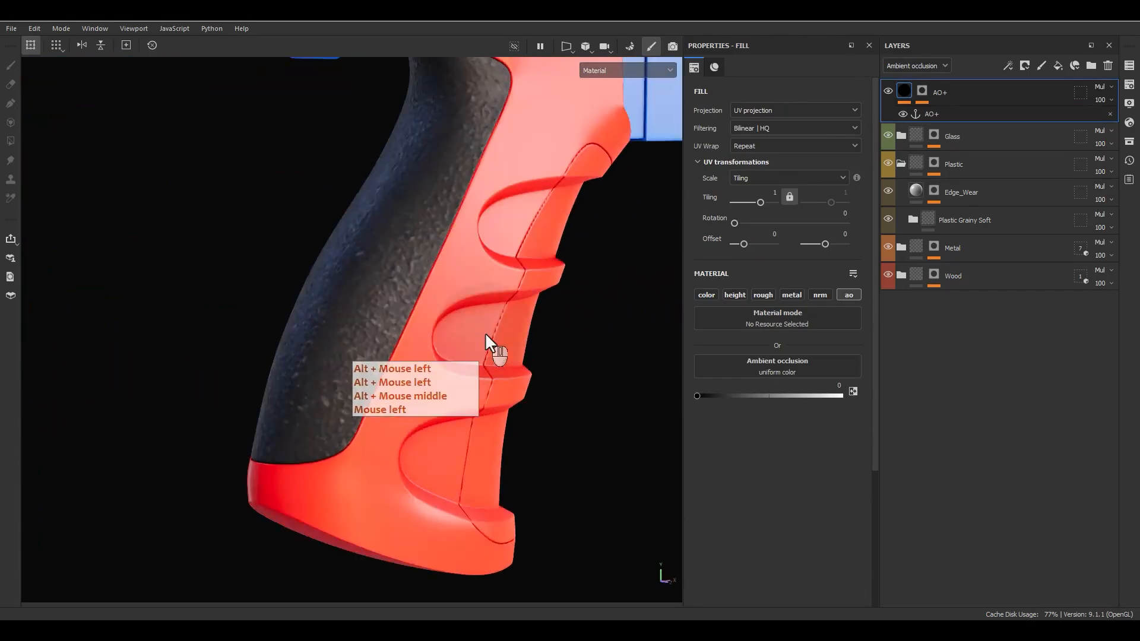
Step: Display only the ambient occlusion channel in the viewport and examine it on the rifle
key("c")
key("c")
key("c")
key("c")
key("c")
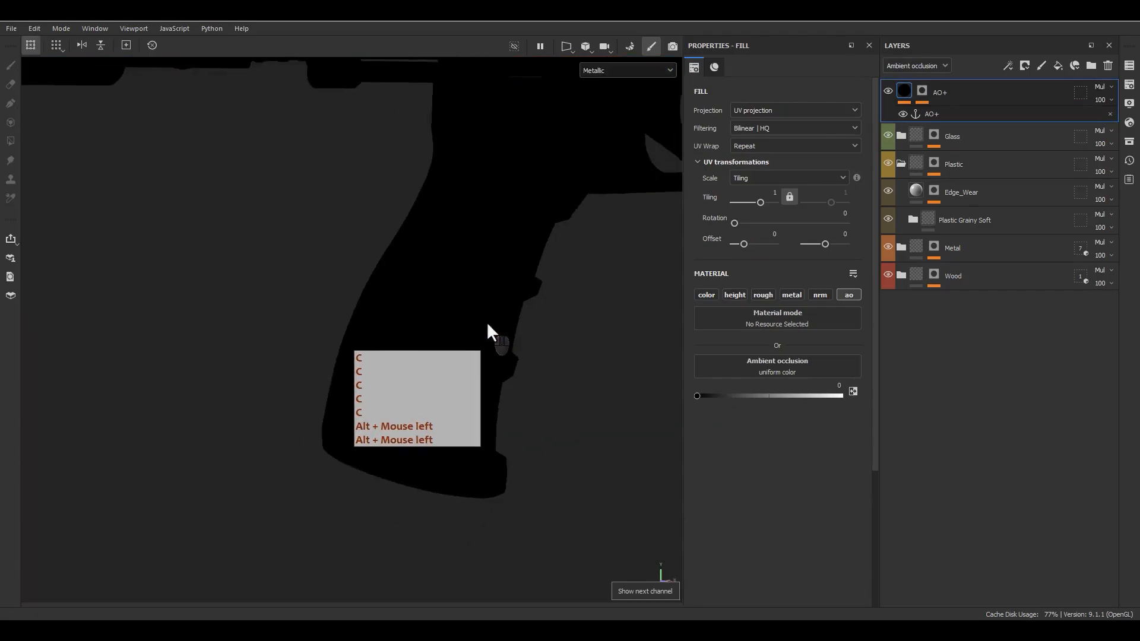
scroll(487, 324, "down", 5)
key("c")
key("c")
middle_click_drag(487, 324, 507, 386, "alt")
left_click_drag(507, 386, 520, 364, "alt")
middle_click_drag(519, 364, 484, 395, "alt")
Step: Add a fill layer at the bottom of the layer stack, below the Wood folder, and name it Base
left_click(998, 276)
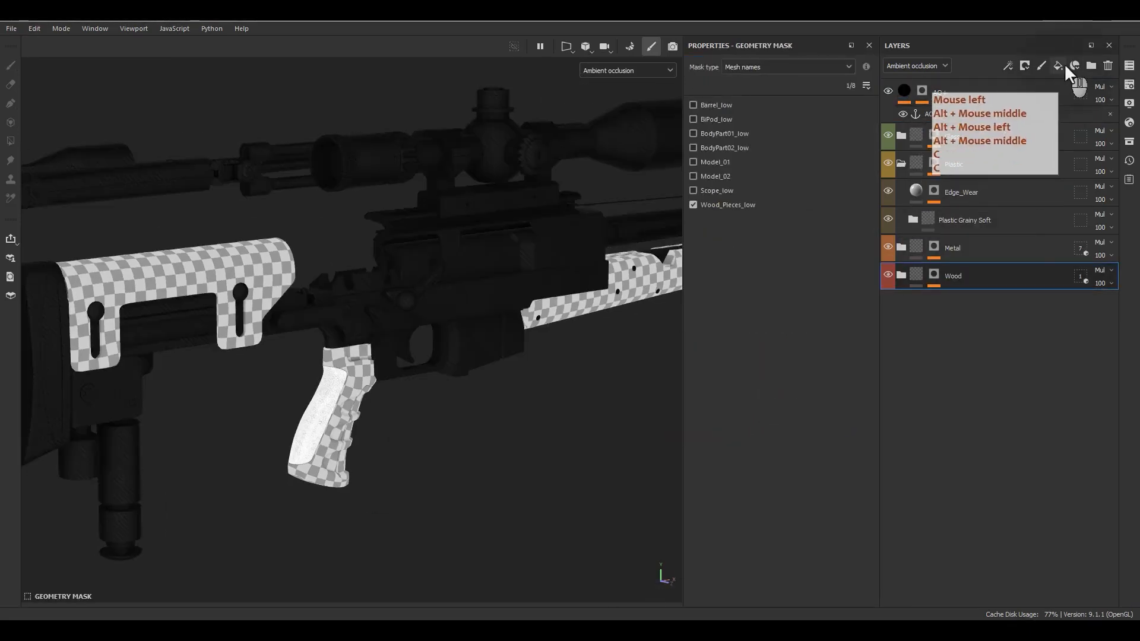
left_click(1057, 65)
left_click(950, 298)
mouse_move(949, 298)
left_mouse_down()
mouse_move(961, 343)
mouse_move(940, 311)
left_mouse_up()
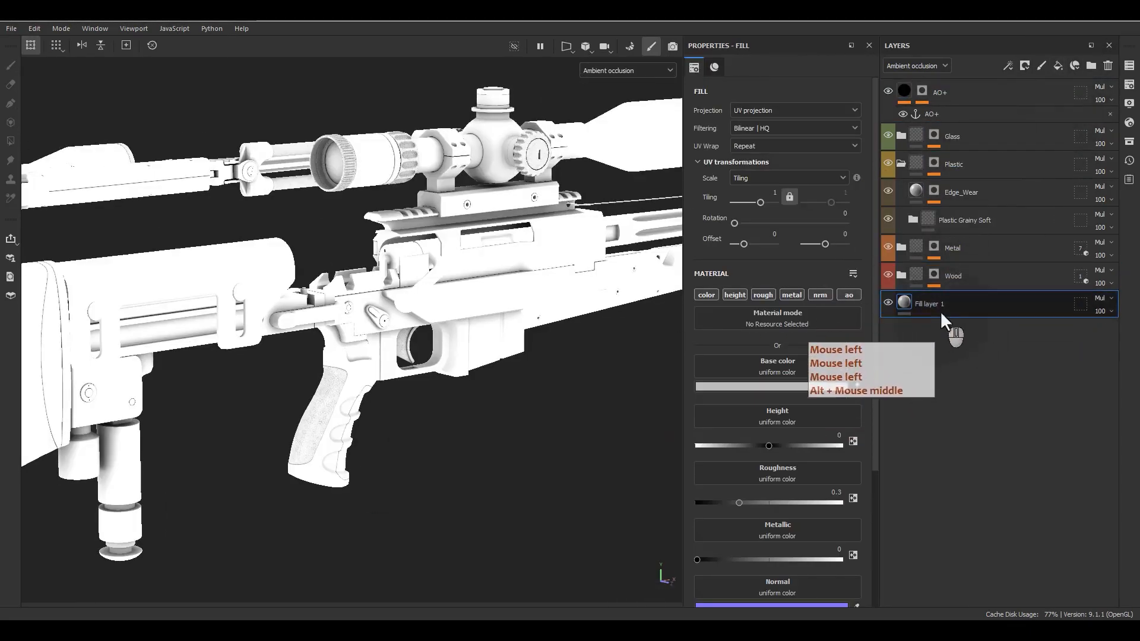
double_click(938, 308)
type("Base")
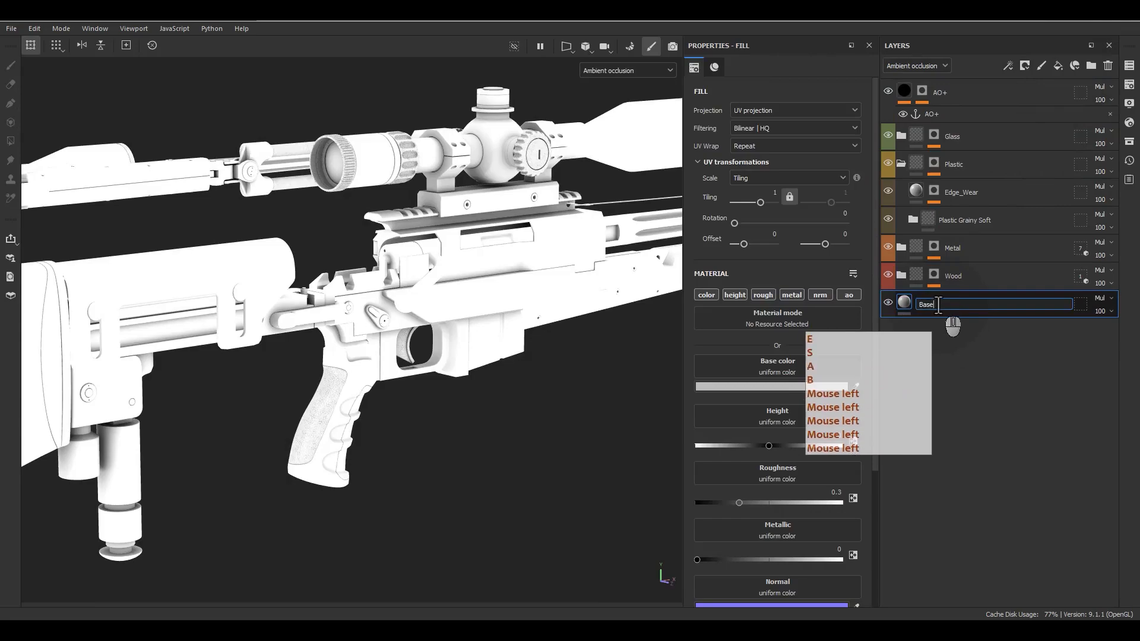
key("Return")
Step: Examine the ambient occlusion on the scope and receiver, comparing it with the AO+ layer hidden and shown
middle_click_drag(541, 358, 508, 318, "alt")
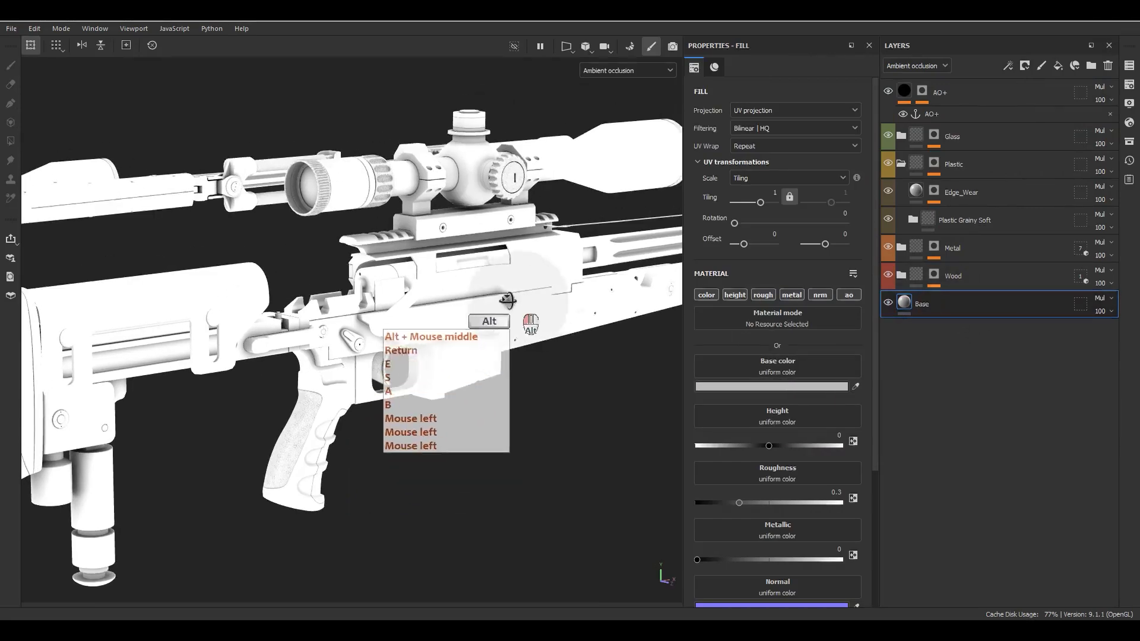
left_click_drag(508, 319, 587, 340, "alt")
scroll(572, 222, "up", 4)
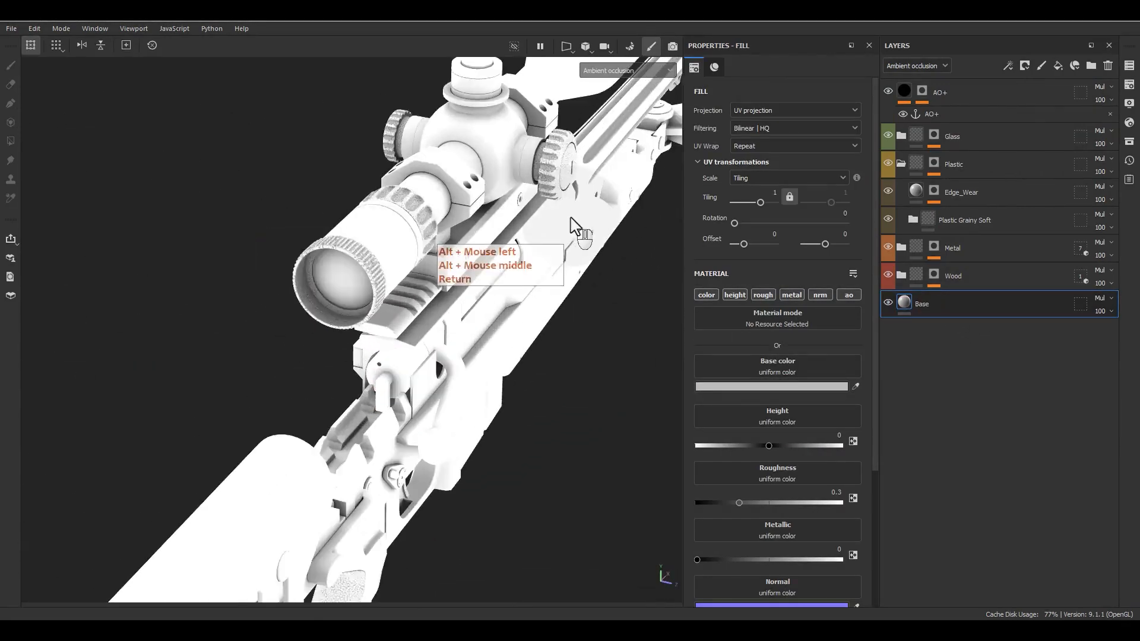
left_click_drag(573, 222, 463, 223, "alt")
middle_click_drag(487, 243, 799, 391, "alt")
left_click_drag(542, 348, 454, 221, "alt")
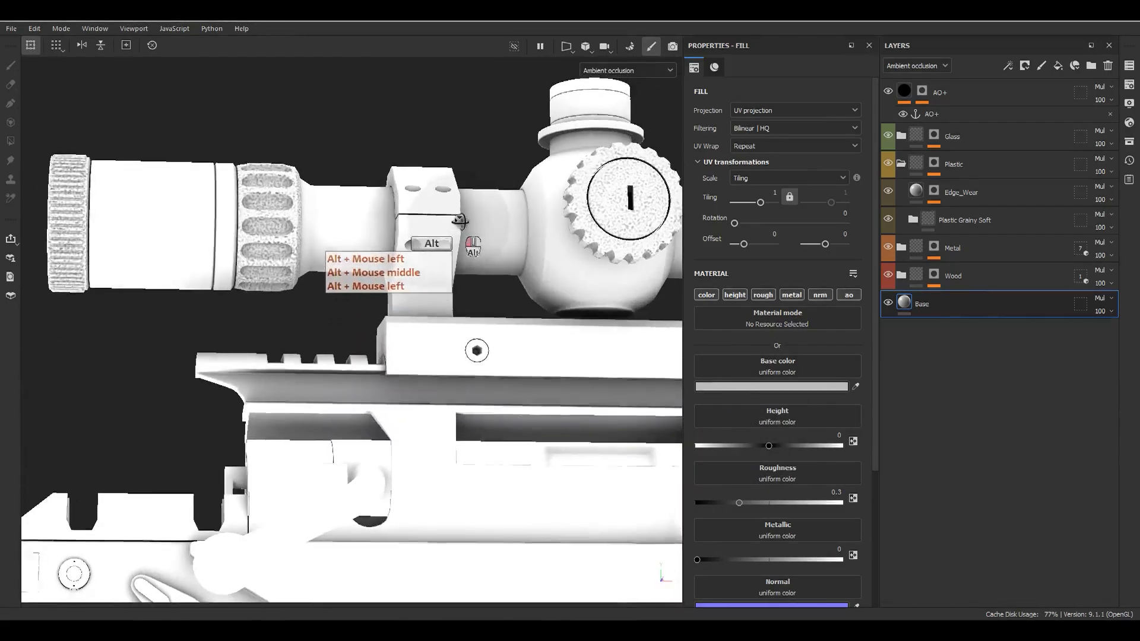
right_click_drag(454, 221, 478, 304, "alt")
middle_click_drag(479, 304, 550, 164, "alt")
left_click(891, 93)
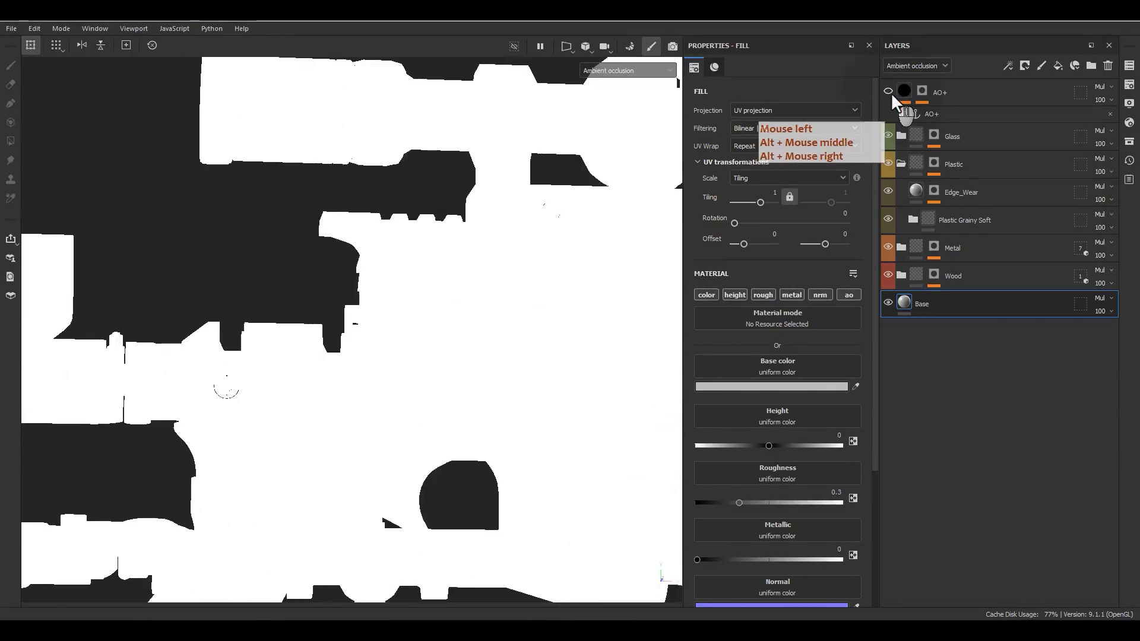
left_click(891, 92)
double_click(891, 93)
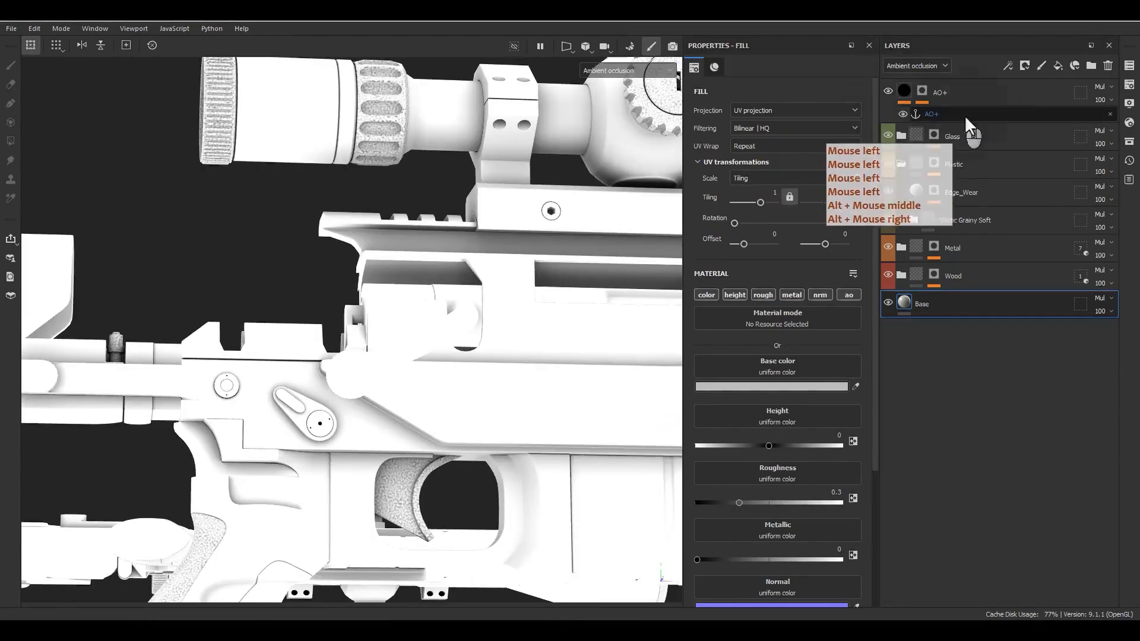
Step: Select the Edge_Wear layer in the Plastic folder and return to the material view at the pistol grip
left_click(918, 218)
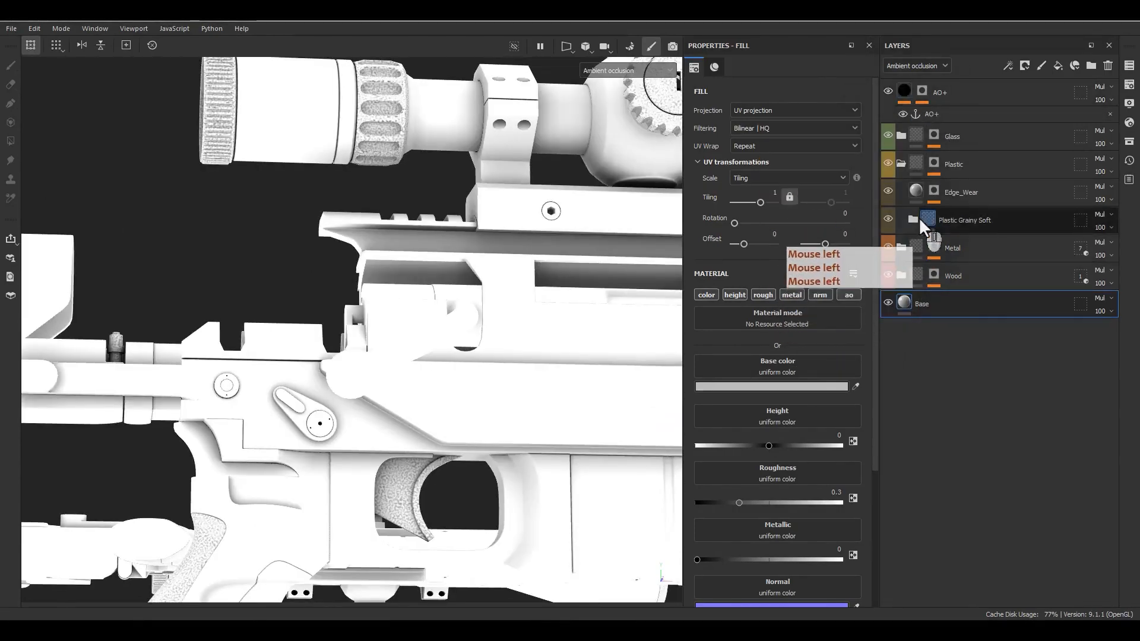
left_click(932, 195)
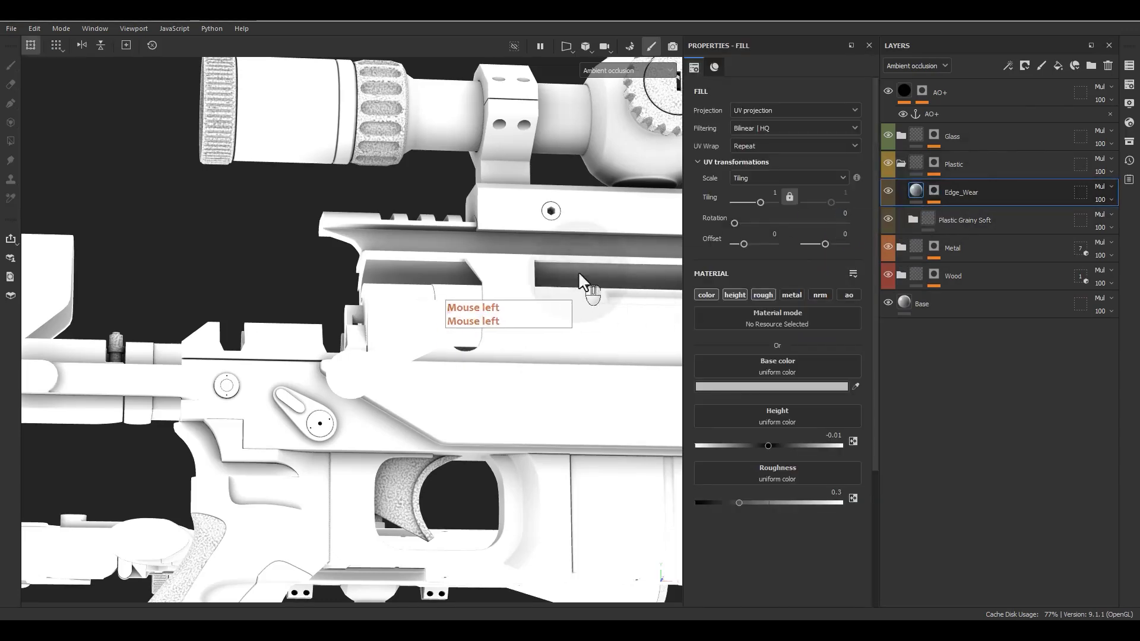
key("m")
left_click_drag(293, 440, 405, 505, "alt")
middle_click_drag(407, 509, 467, 386, "alt")
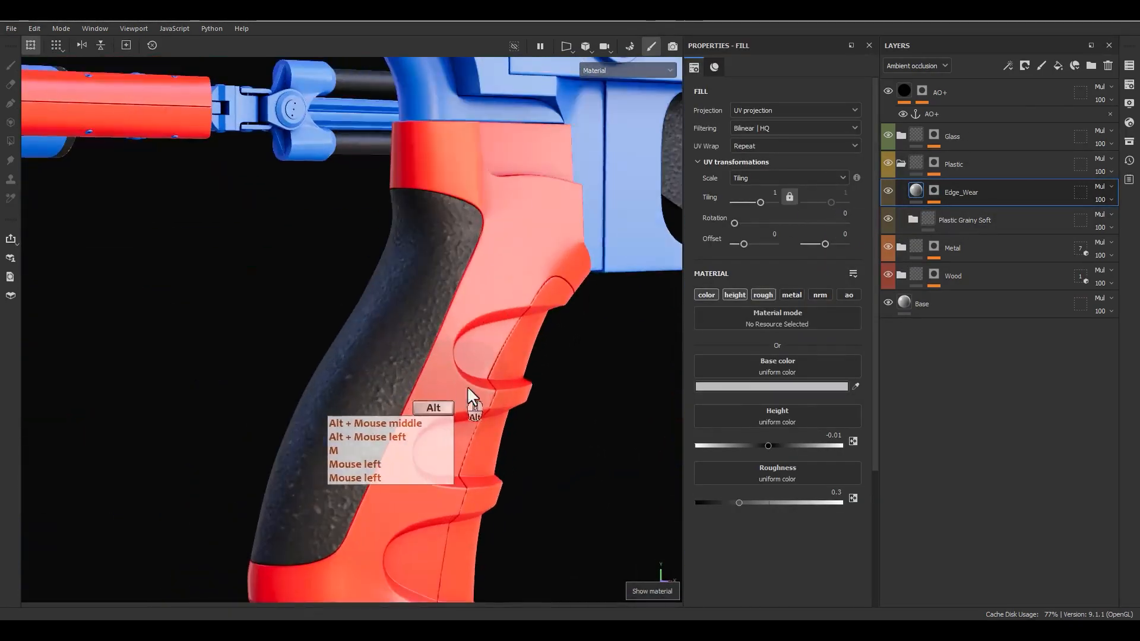
left_click_drag(467, 386, 519, 379, "alt")
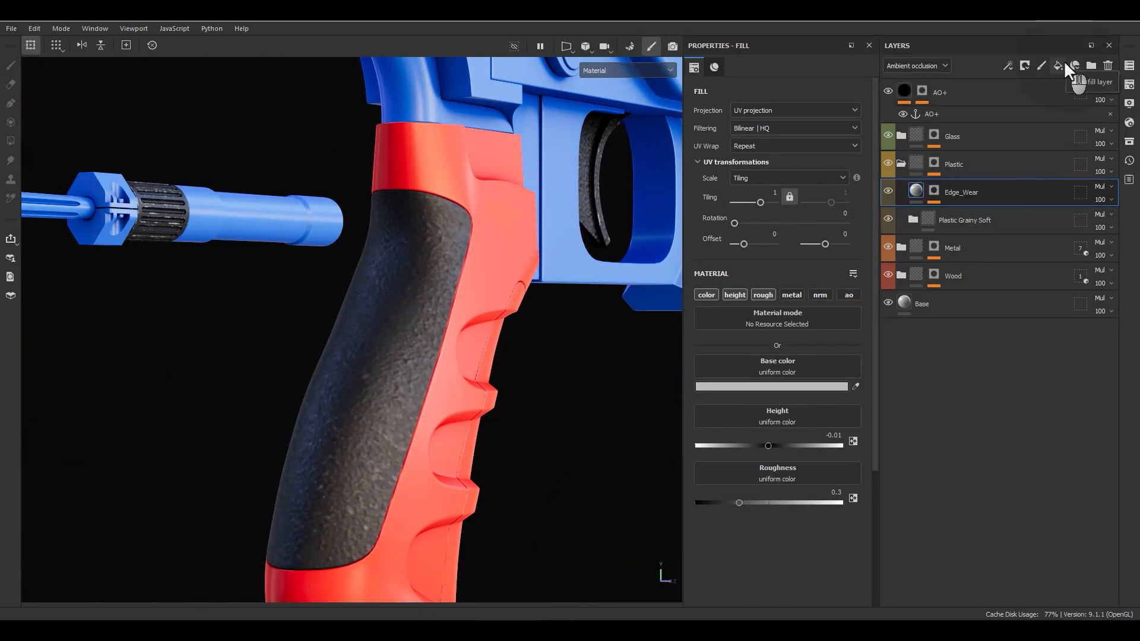
Step: Add a fill layer above Edge_Wear in the Plastic folder and name it GripPattern
left_click(1061, 62)
double_click(938, 191)
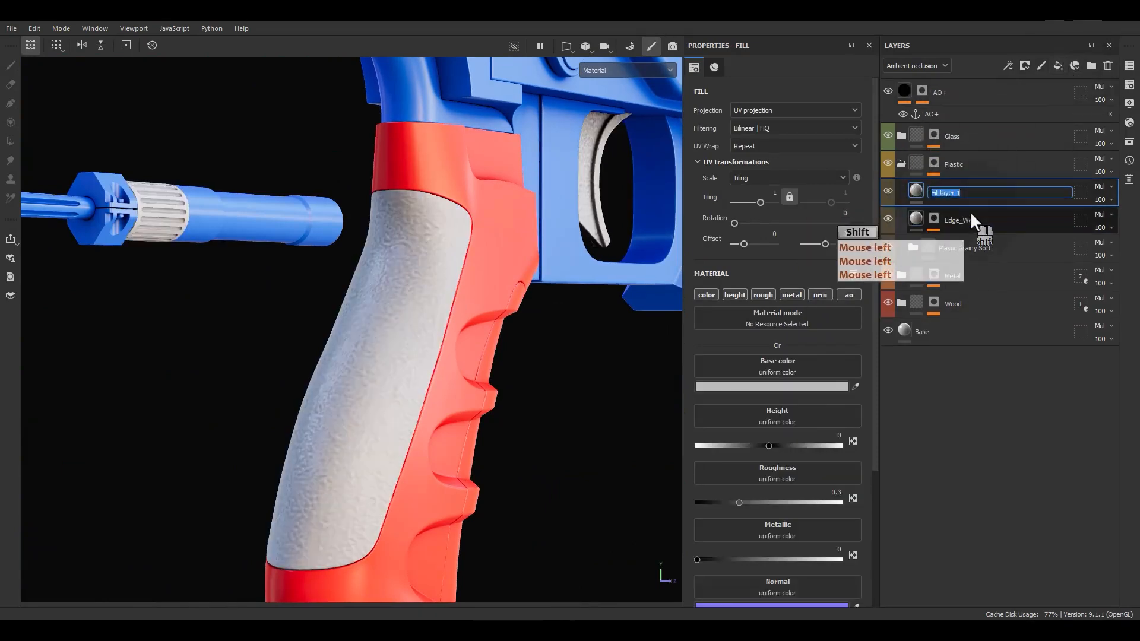
type("gripa")
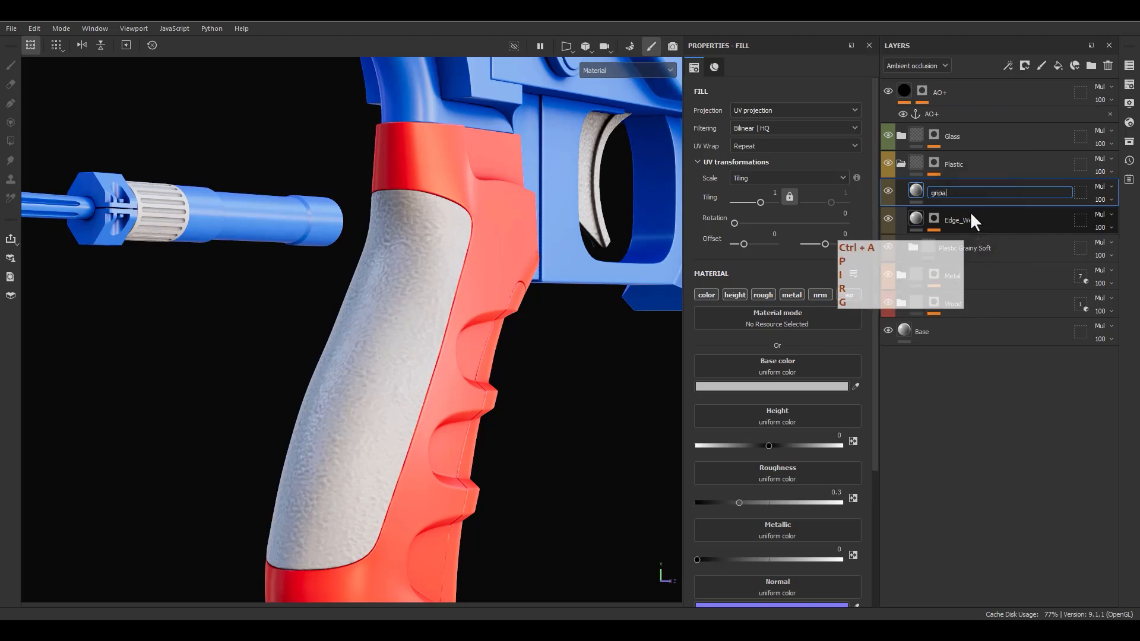
key("ctrl+a")
key("ctrl+a")
type("GripPattern")
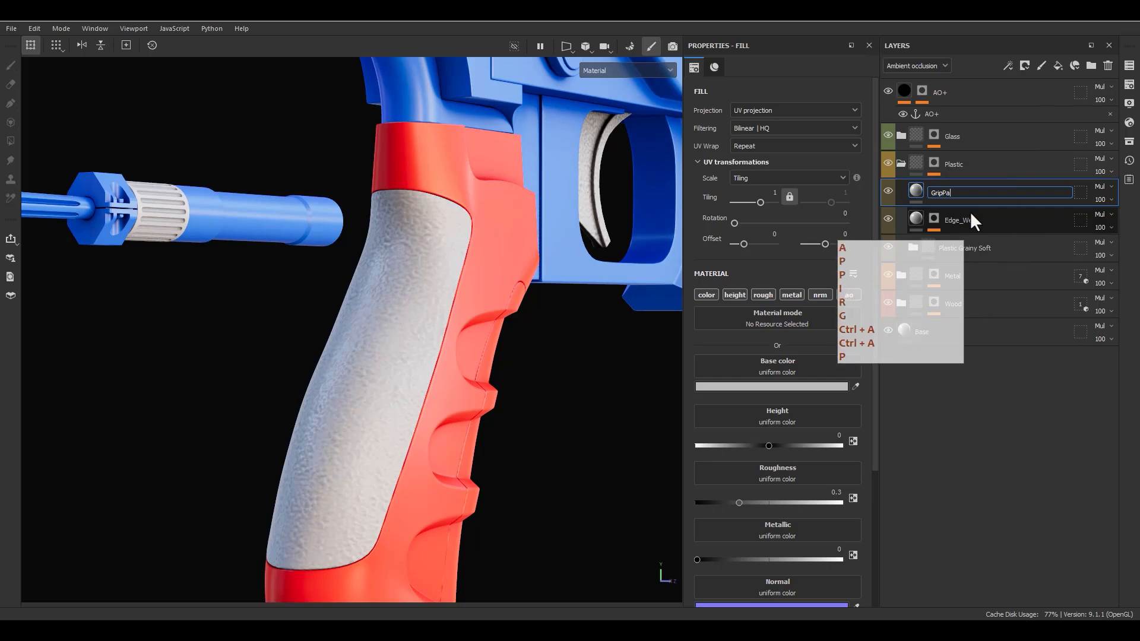
key("Return")
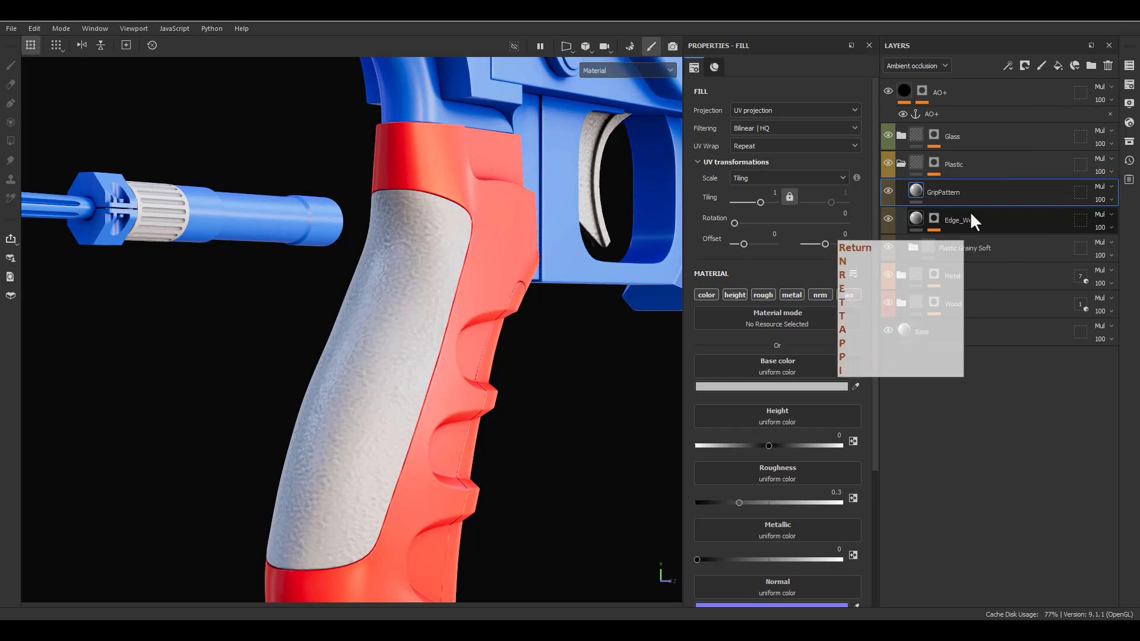
Step: Give the GripPattern layer a black mask containing a fill effect and display that mask on the rifle
right_click(928, 188)
left_click(957, 30)
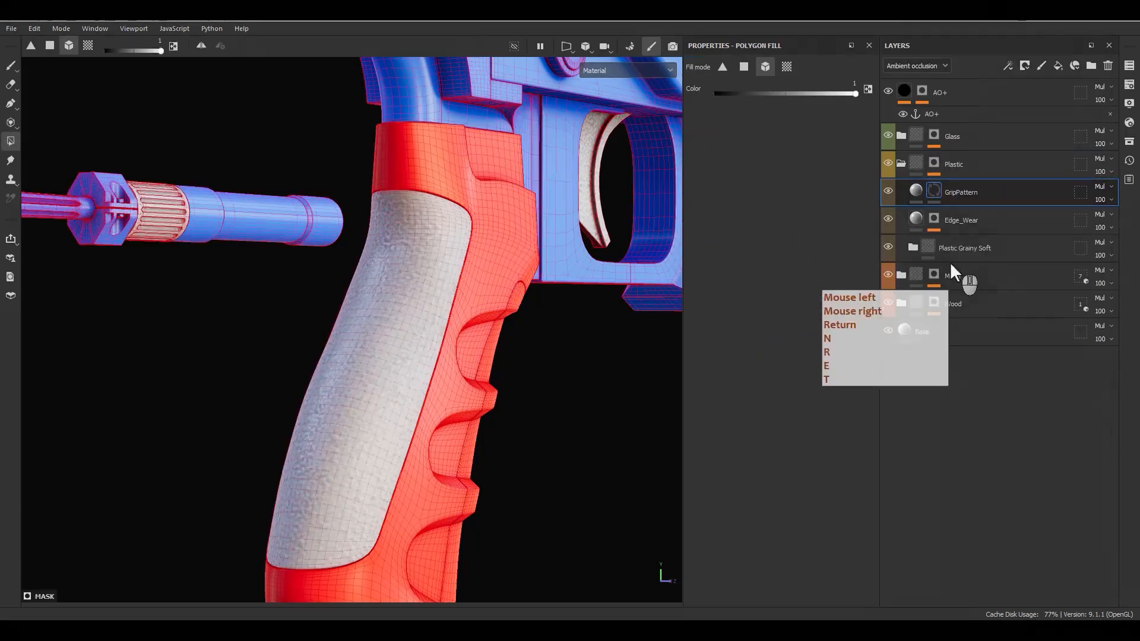
right_click(931, 194)
left_click(982, 420)
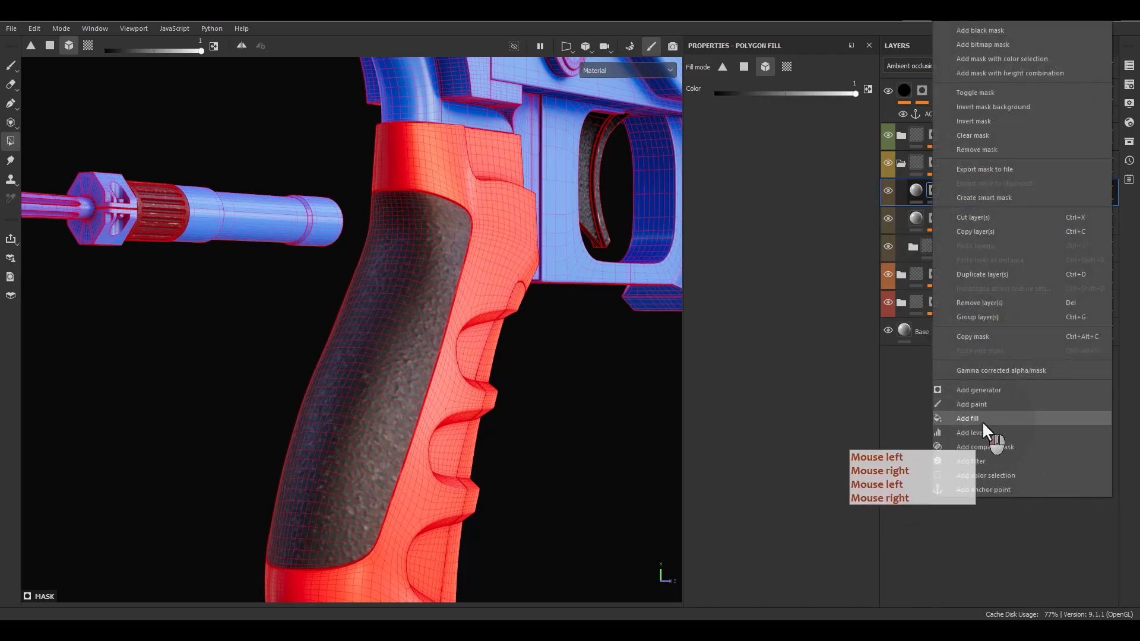
left_click(933, 191, "alt")
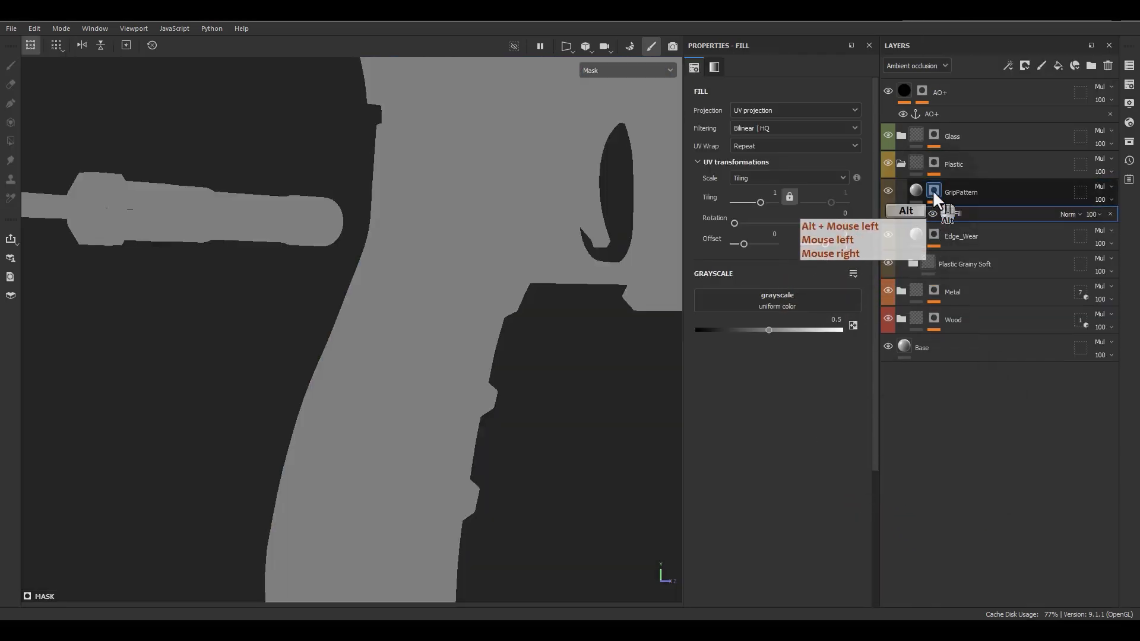
Step: Add a paint effect to the GripPattern mask and polygon-fill the pistol grip's inset panel in white by UV island
right_click(960, 214)
left_click(1020, 400)
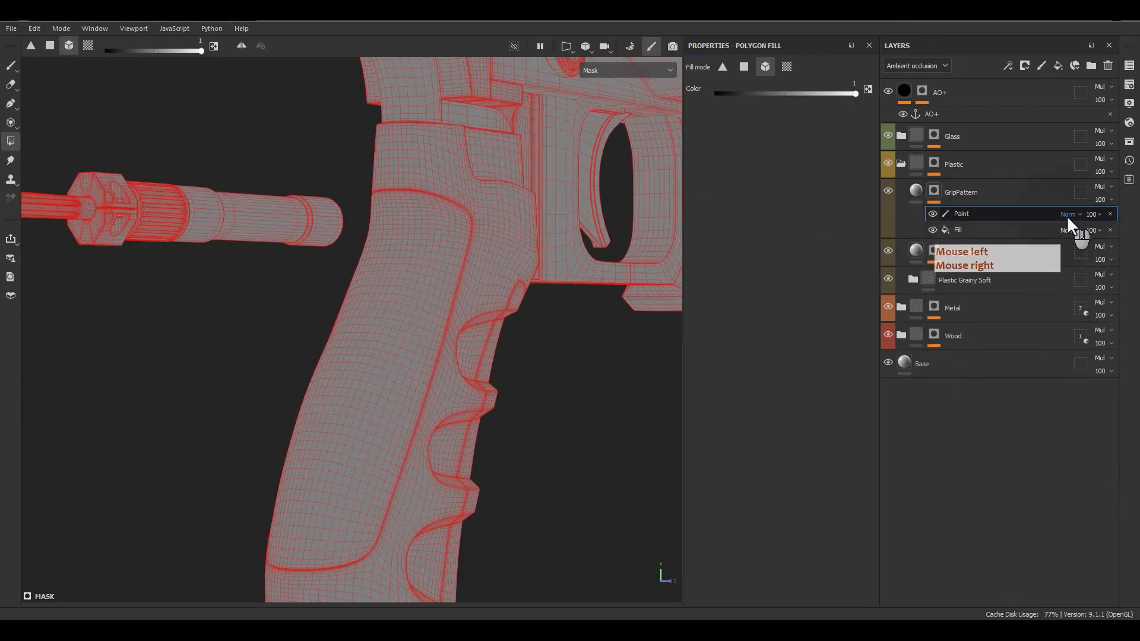
left_click(785, 67)
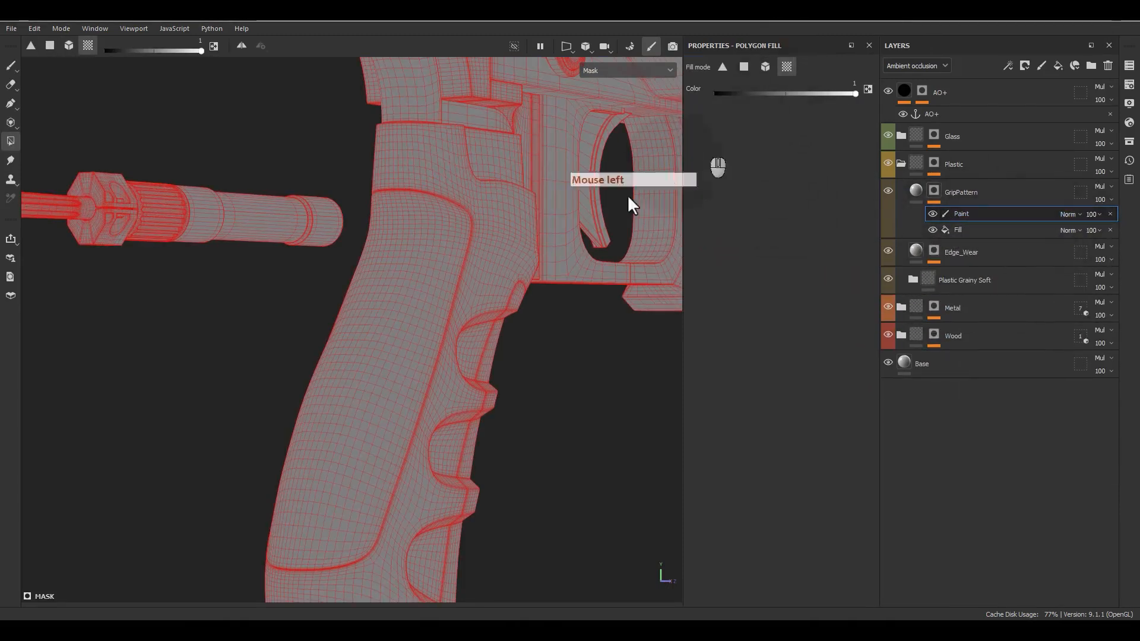
left_click(392, 298)
left_click_drag(399, 310, 460, 327, "alt")
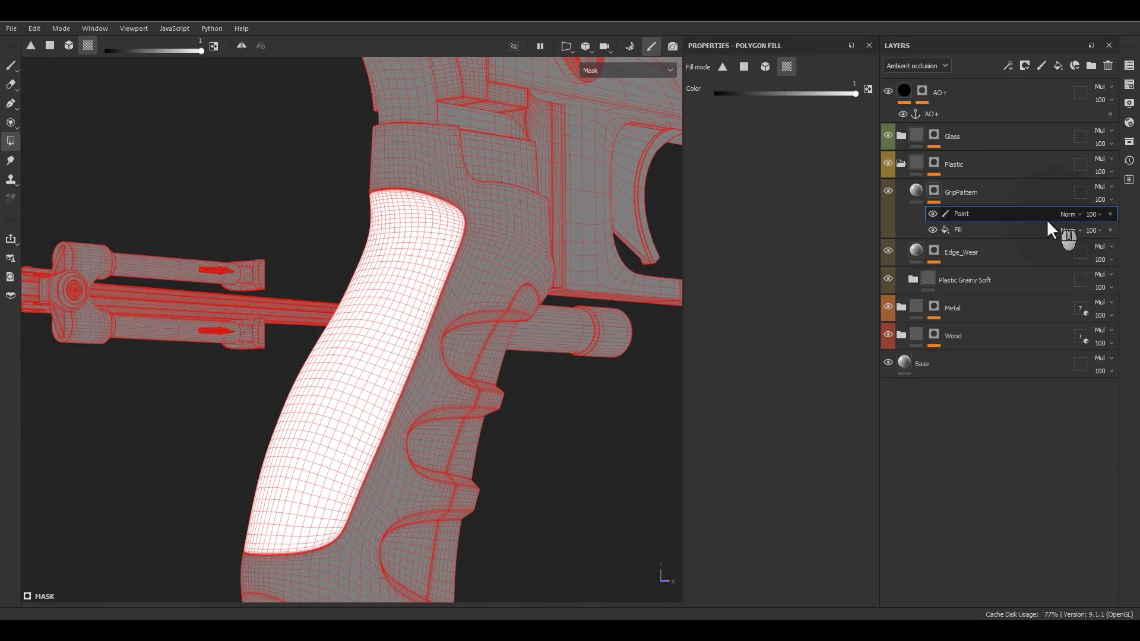
Step: Move the Paint effect below the Fill effect in the GripPattern mask and set the Fill's blend mode to Multiply
left_click_drag(973, 218, 971, 233)
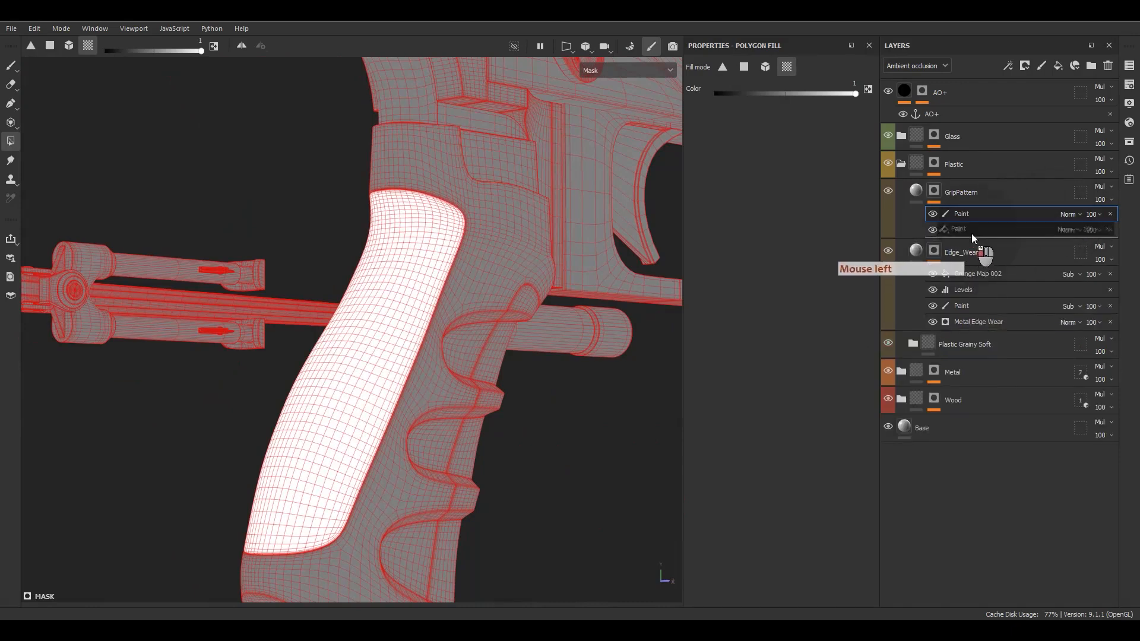
left_click(1067, 214)
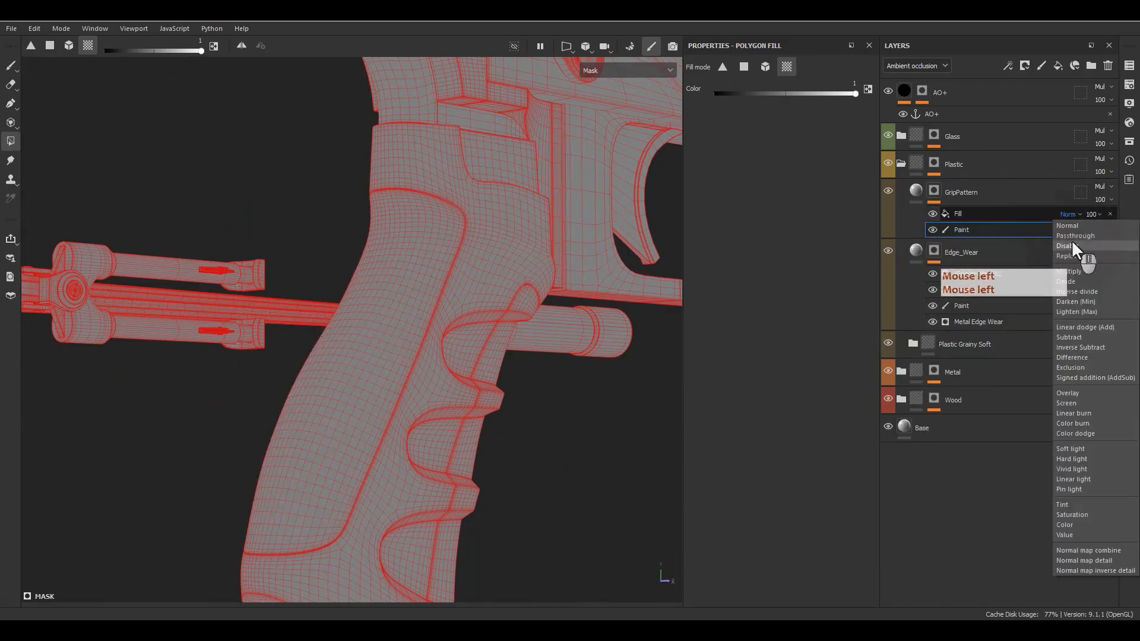
left_click(1036, 212)
left_click(1069, 215)
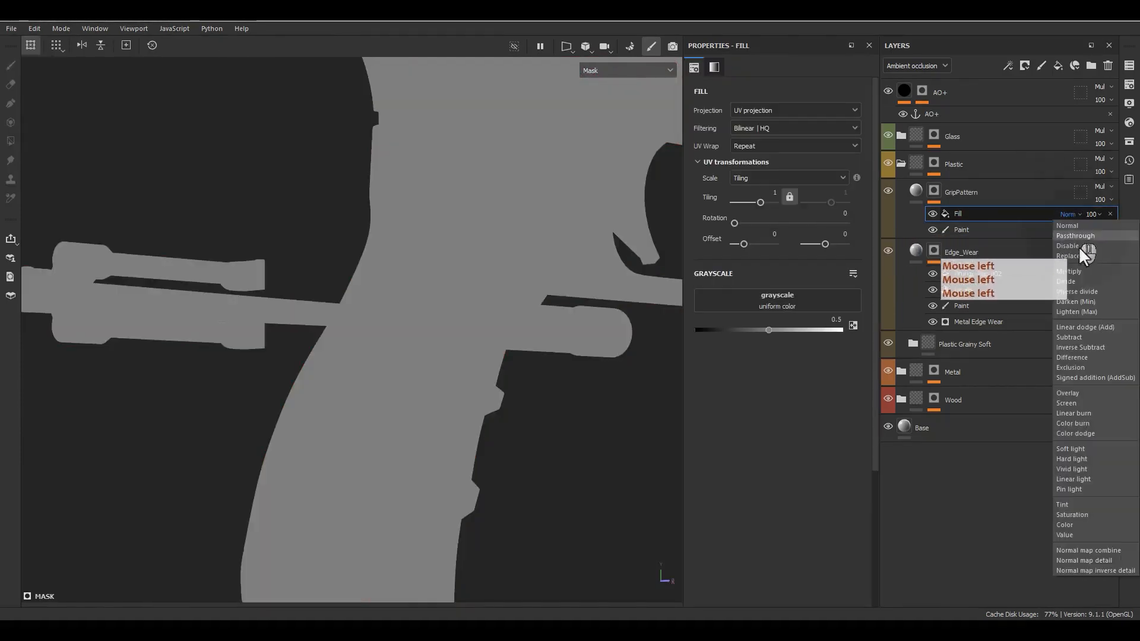
left_click(1066, 272)
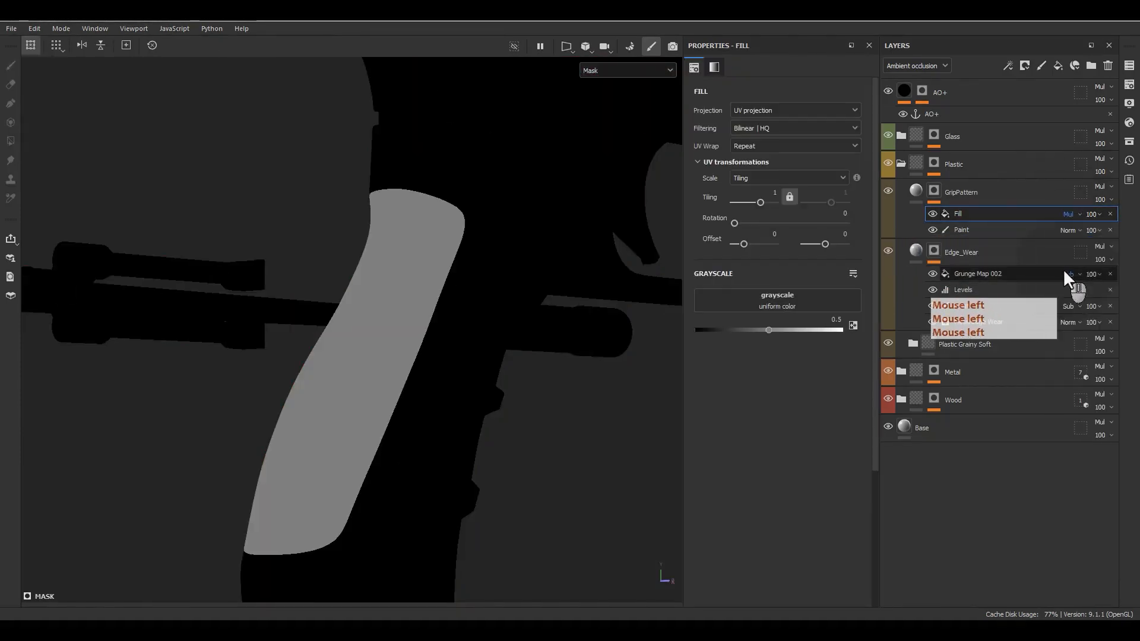
Step: Search the textures for "hex" and assign Hexagon Dots as the grayscale source of the mask's fill effect
left_click_drag(550, 260, 475, 296, "alt")
right_click_drag(475, 297, 416, 345, "alt")
left_click_drag(415, 344, 594, 297, "alt")
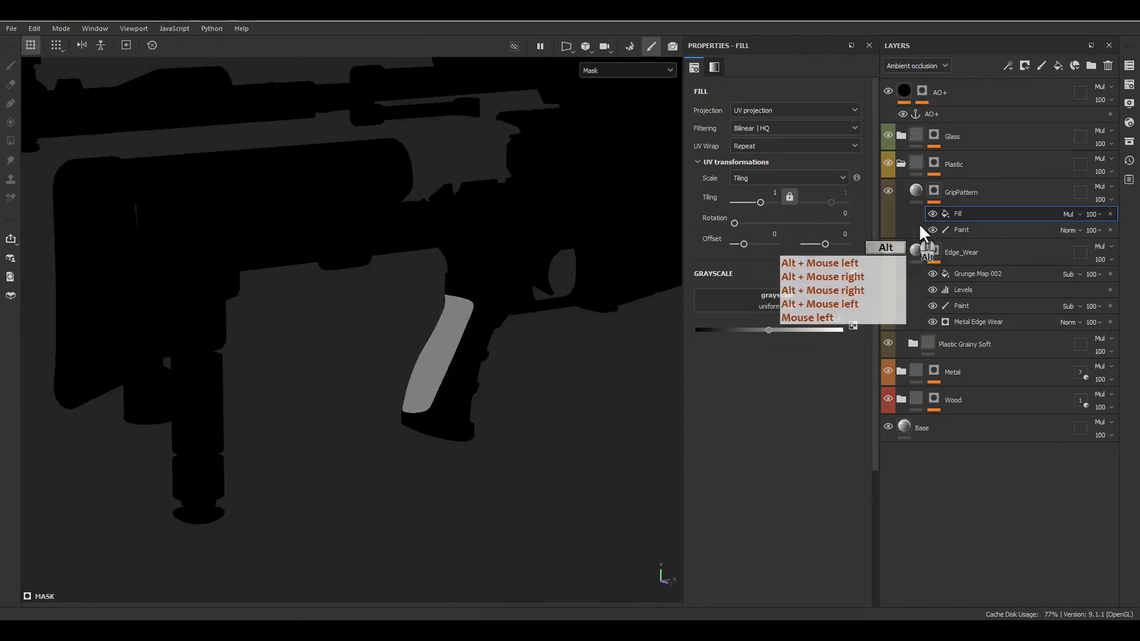
left_click(761, 305)
double_click(834, 336)
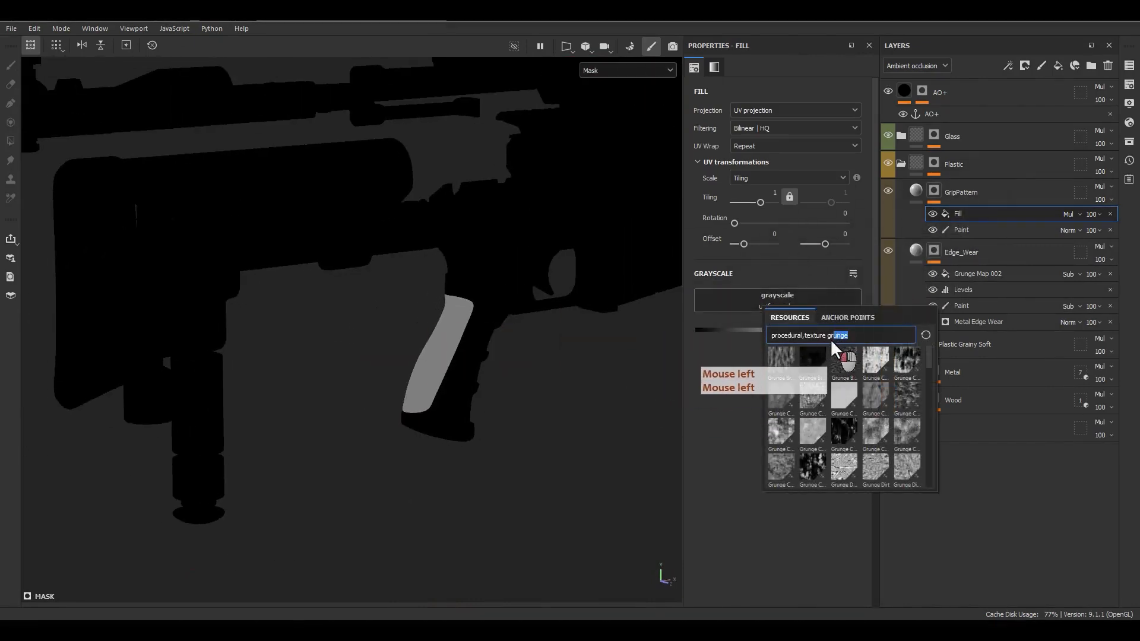
key("BackSpace")
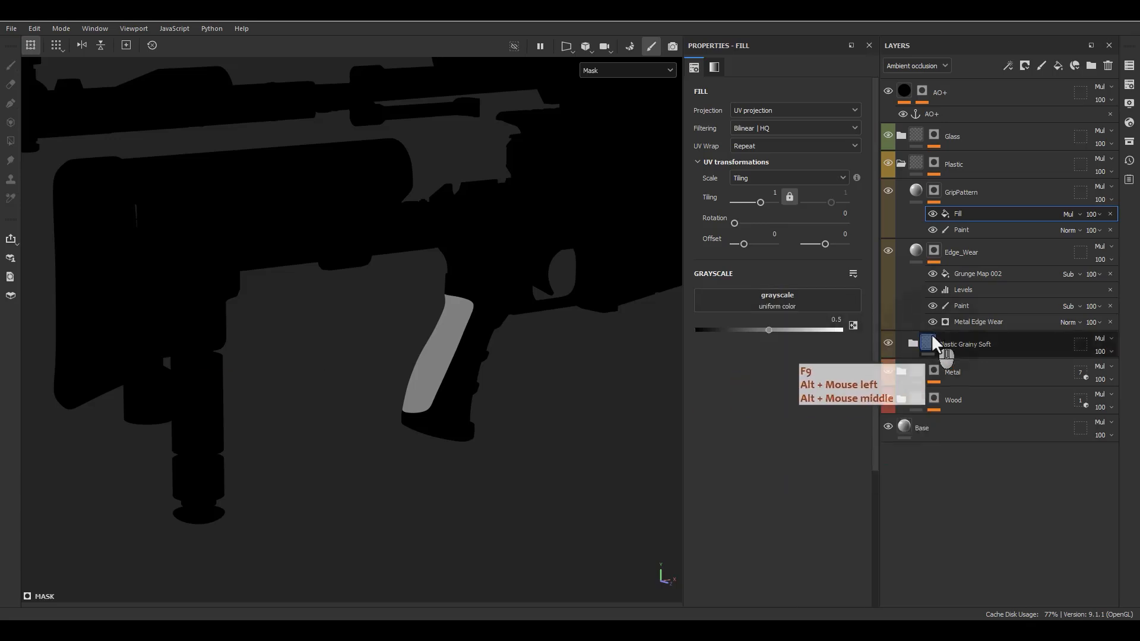
left_click(825, 304)
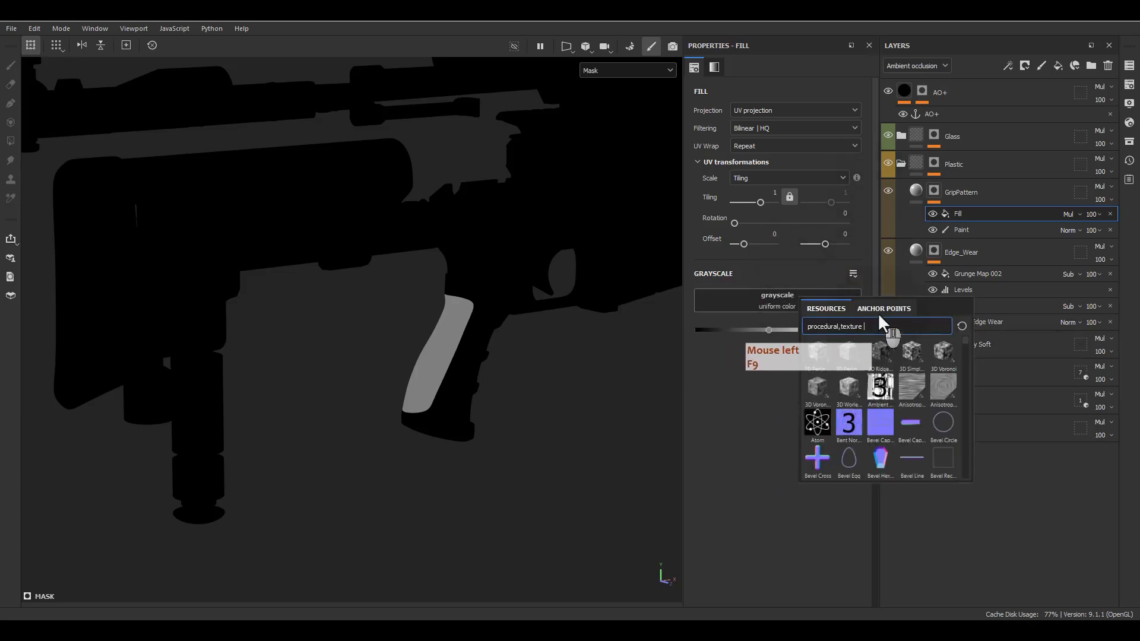
type("hex")
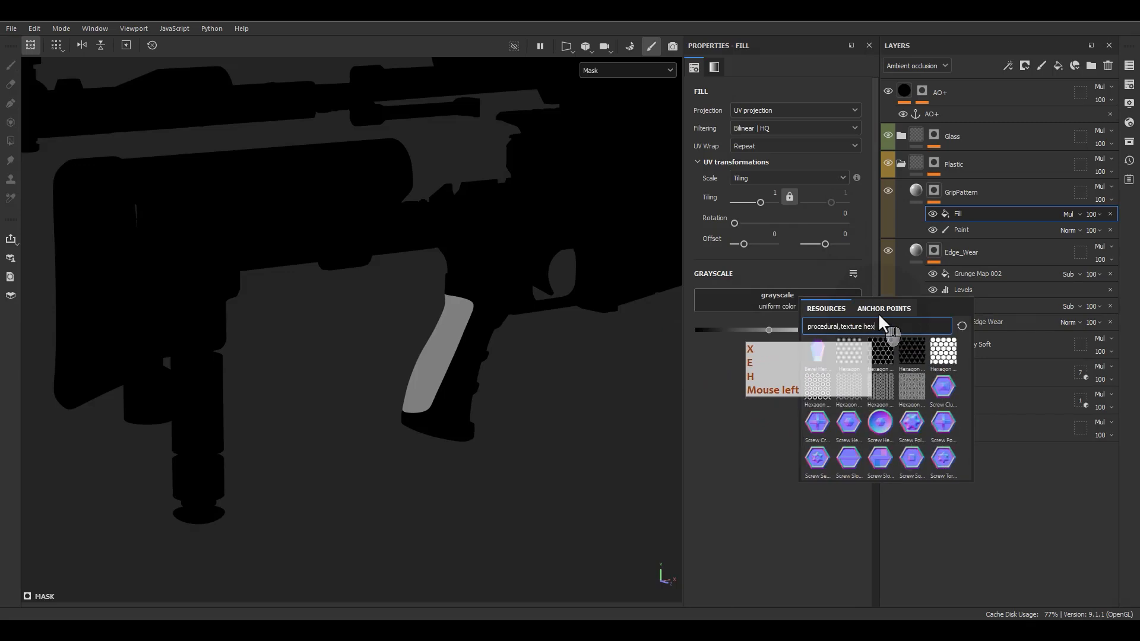
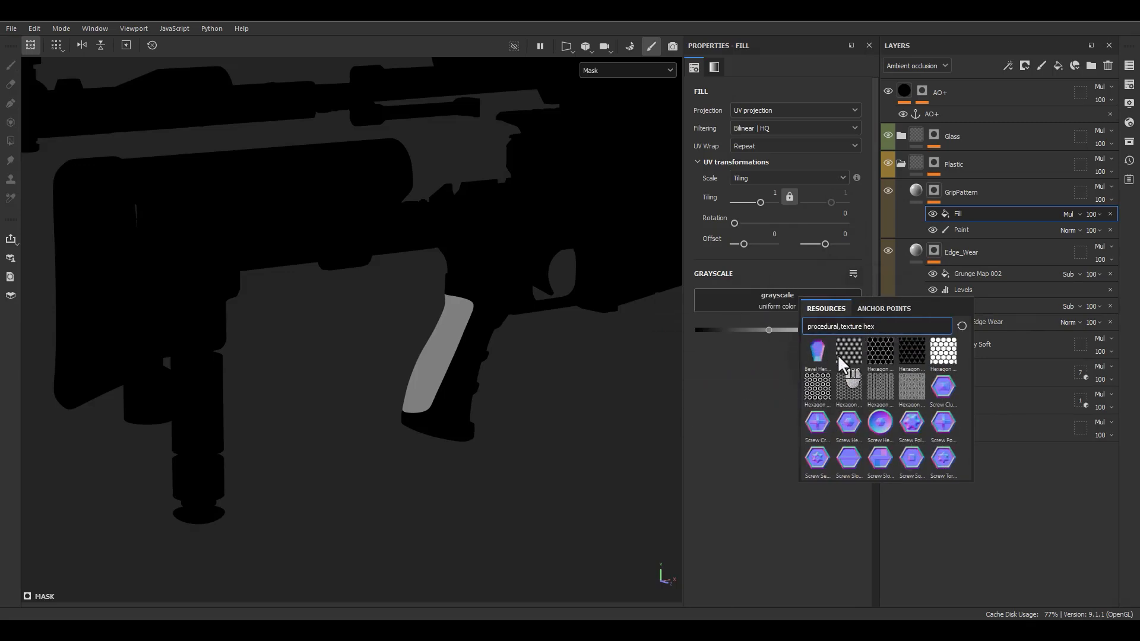
mouse_move(894, 351)
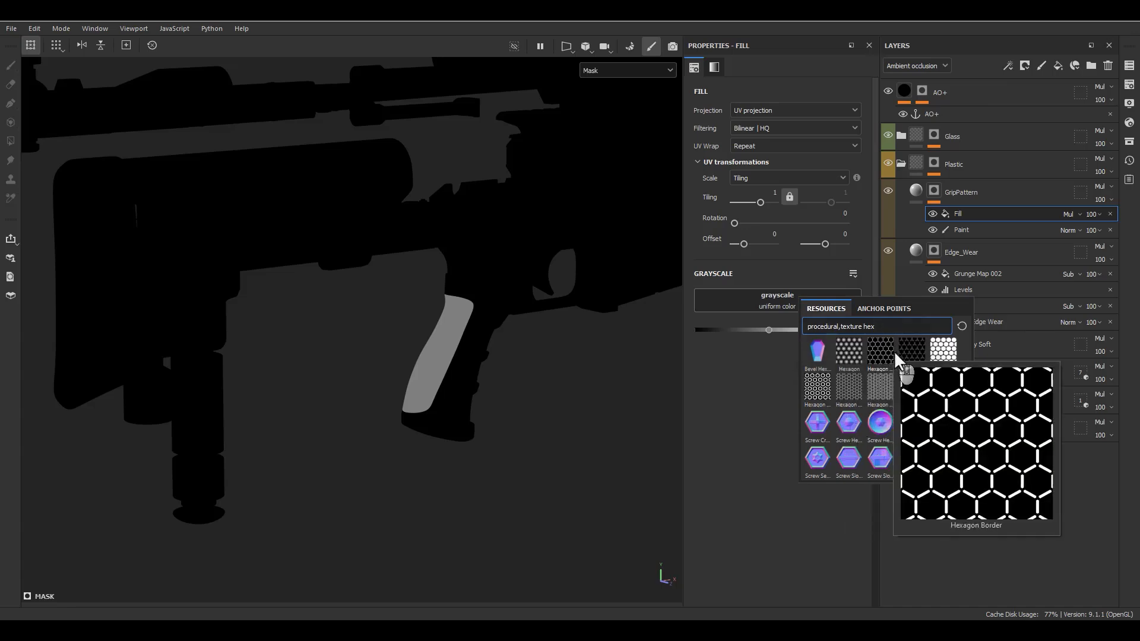
left_click(943, 349)
Step: Set the UV tiling of the Hexagon Dots fill to 10
scroll(444, 308, "up", 2)
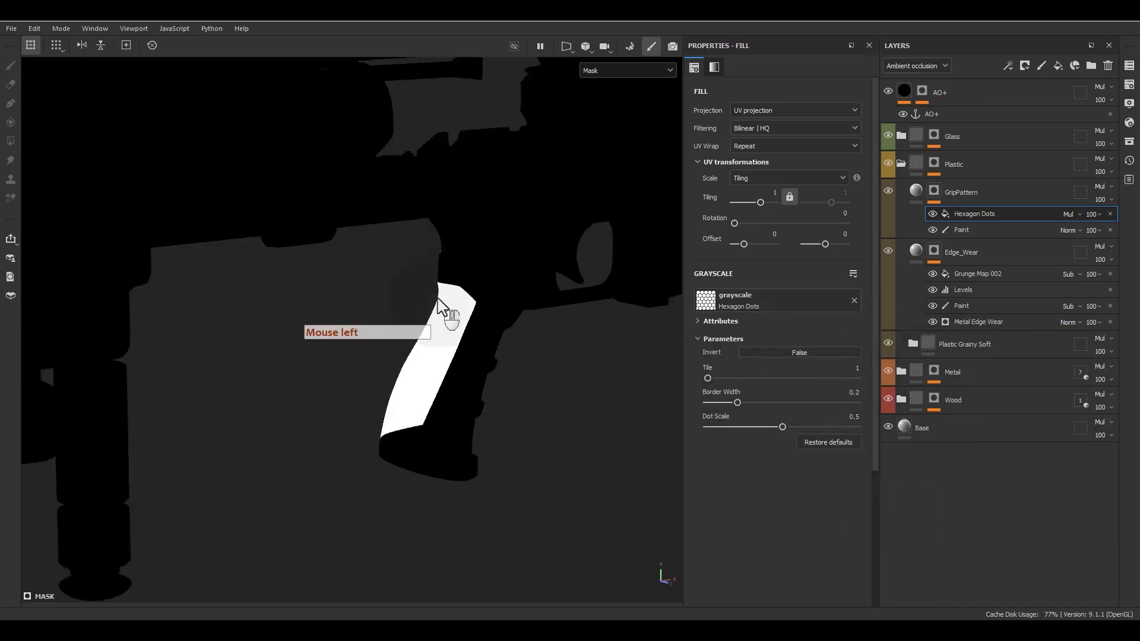
scroll(438, 299, "up", 2)
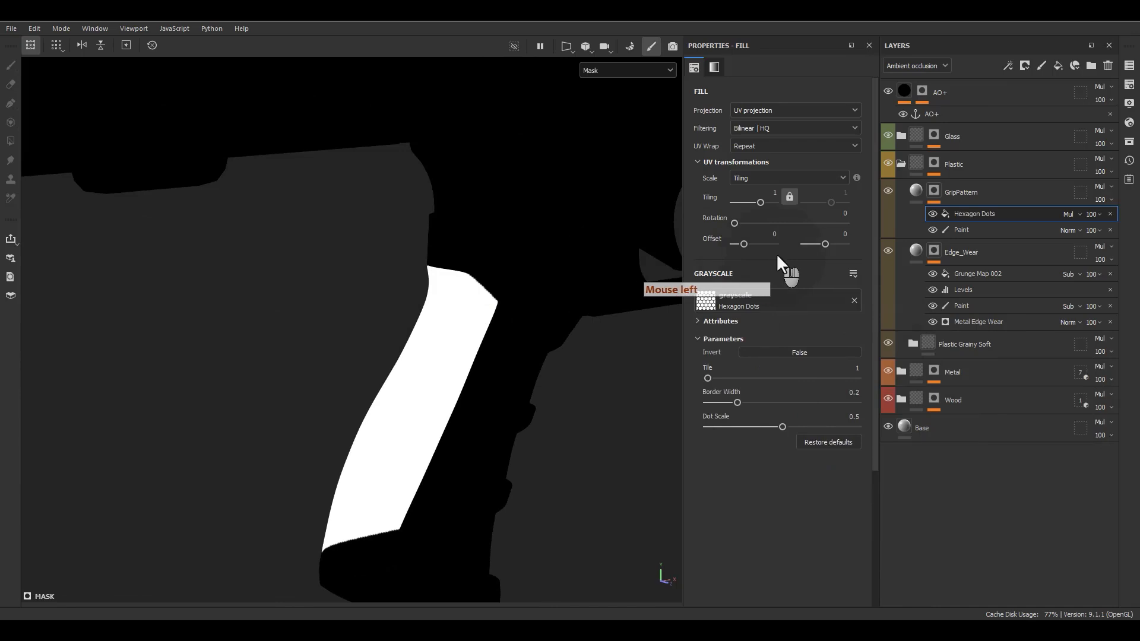
double_click(763, 198)
type("10")
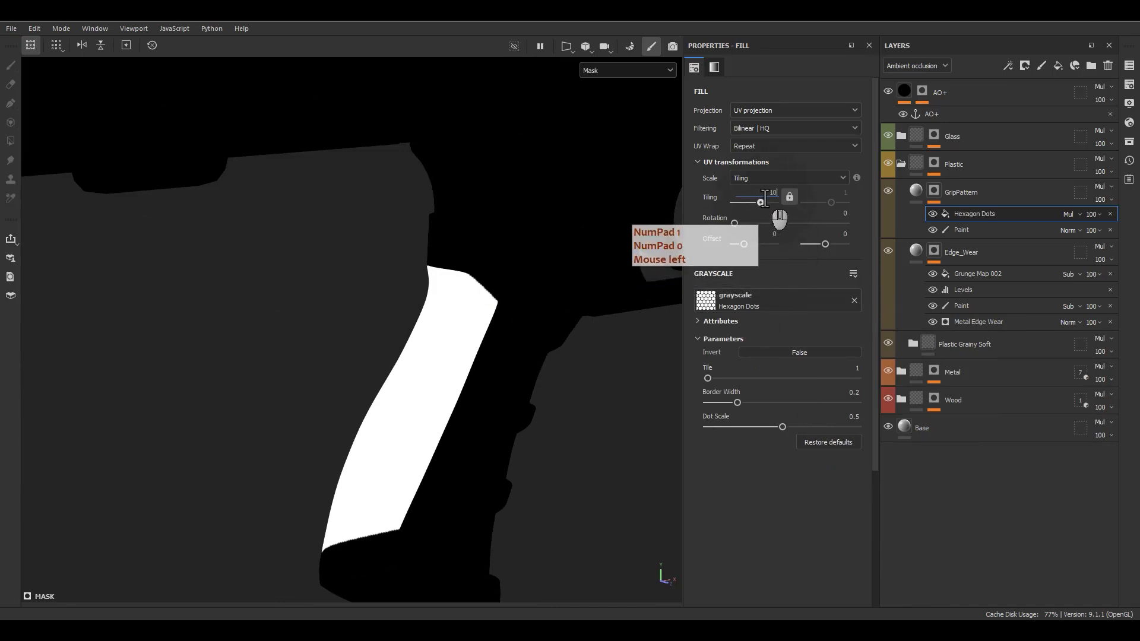
key("Return")
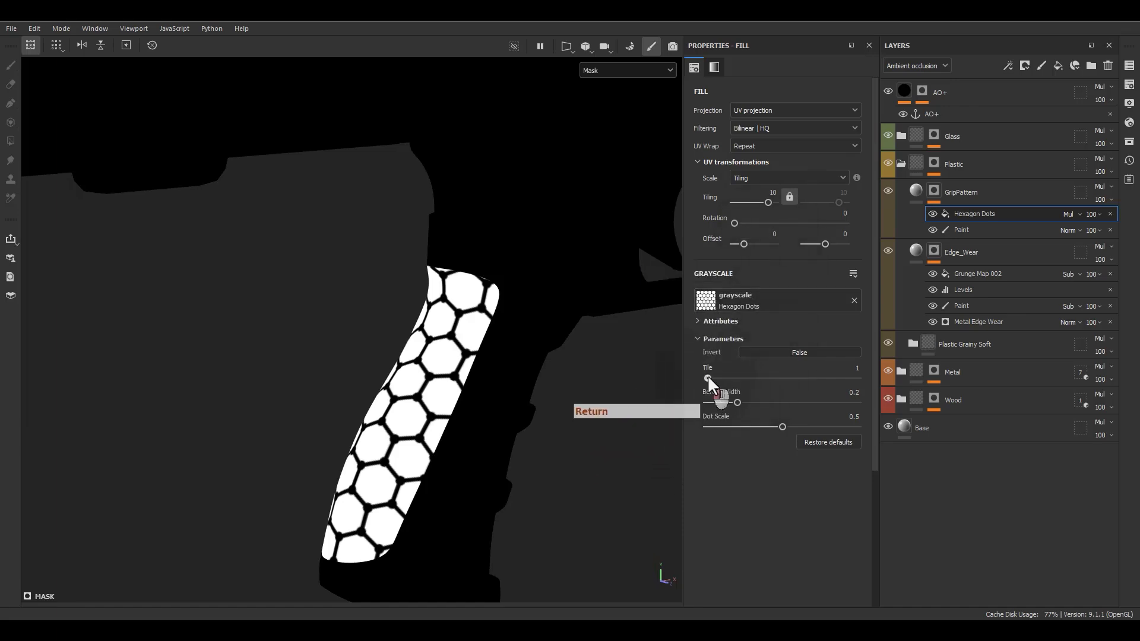
Step: Set the Hexagon Dots pattern's Tile parameter to 8 and its Dot Scale to 0
left_click_drag(707, 378, 779, 375)
key("F9")
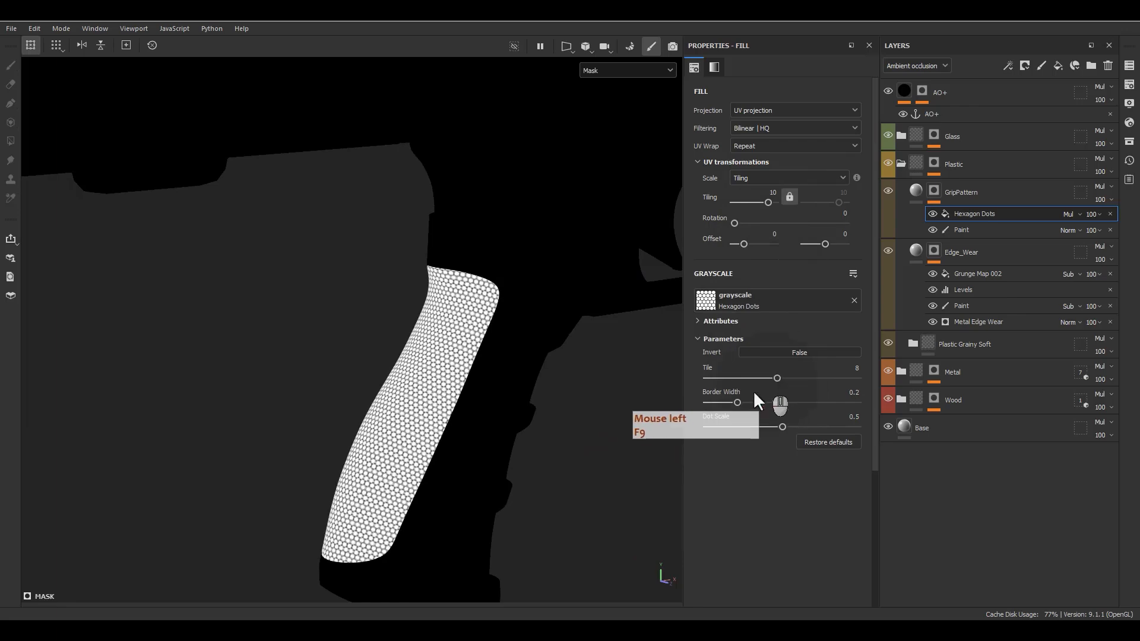
left_click_drag(741, 426, 600, 424)
scroll(355, 383, "up", 3)
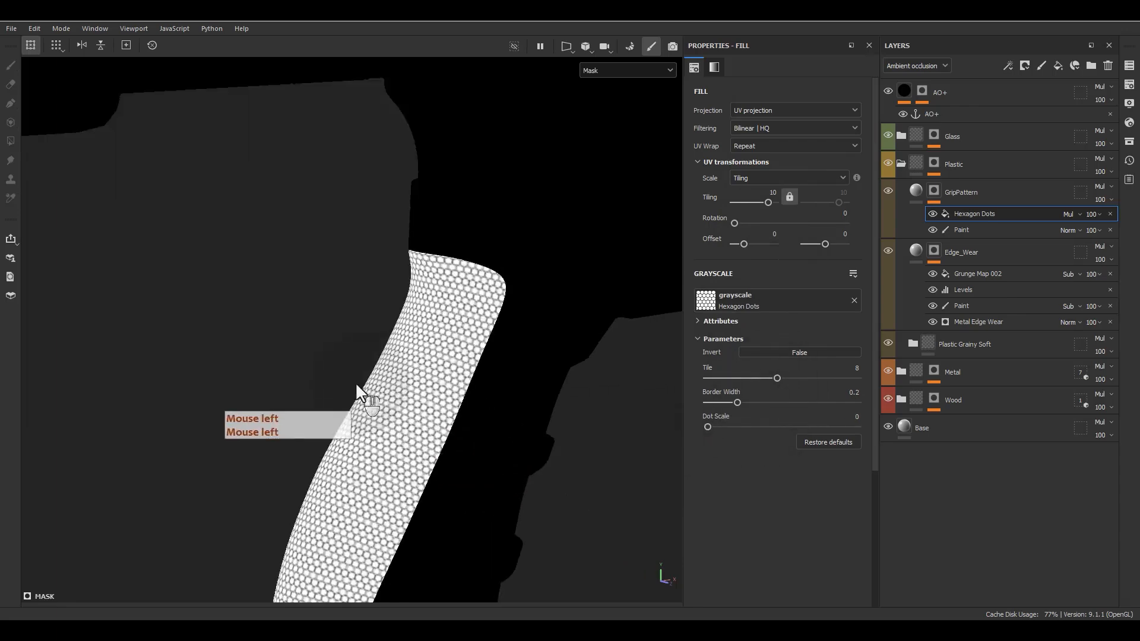
Step: Set the hexagon pattern's Tile to 5 and Border Width to 0.33, and compare it inverted and non-inverted
left_click_drag(760, 376, 715, 379)
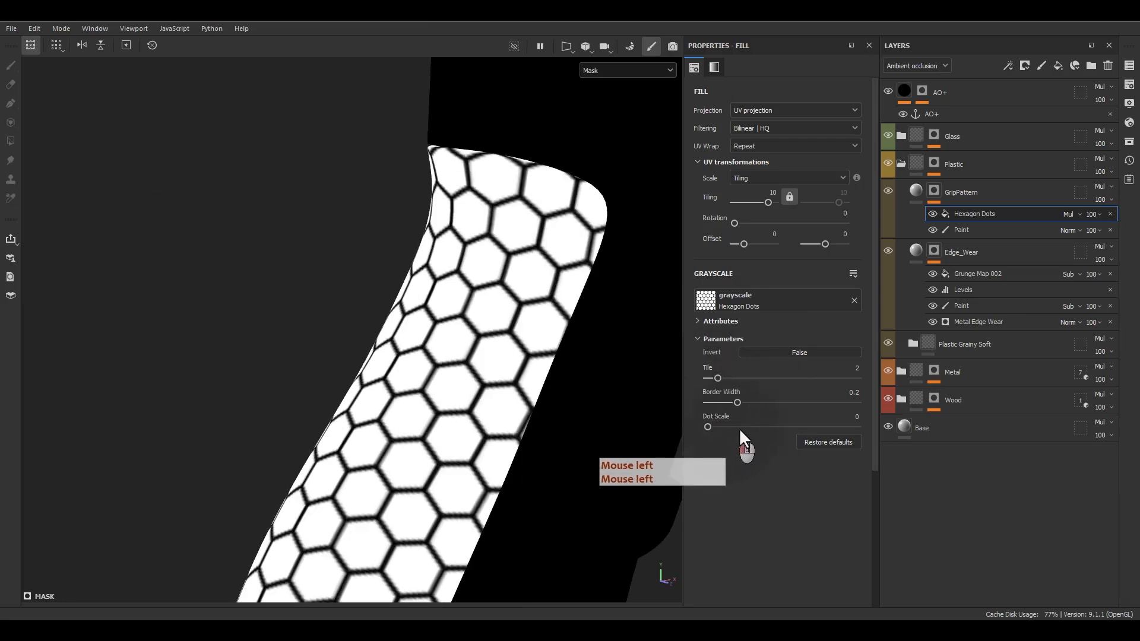
left_click_drag(746, 426, 607, 435)
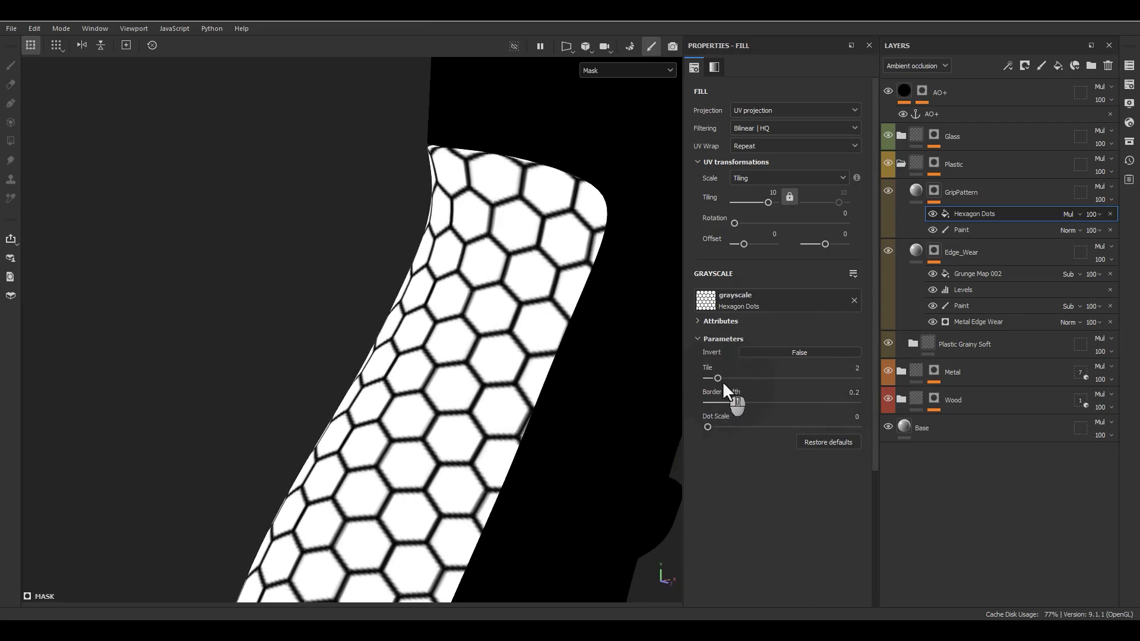
left_click_drag(722, 381, 756, 401)
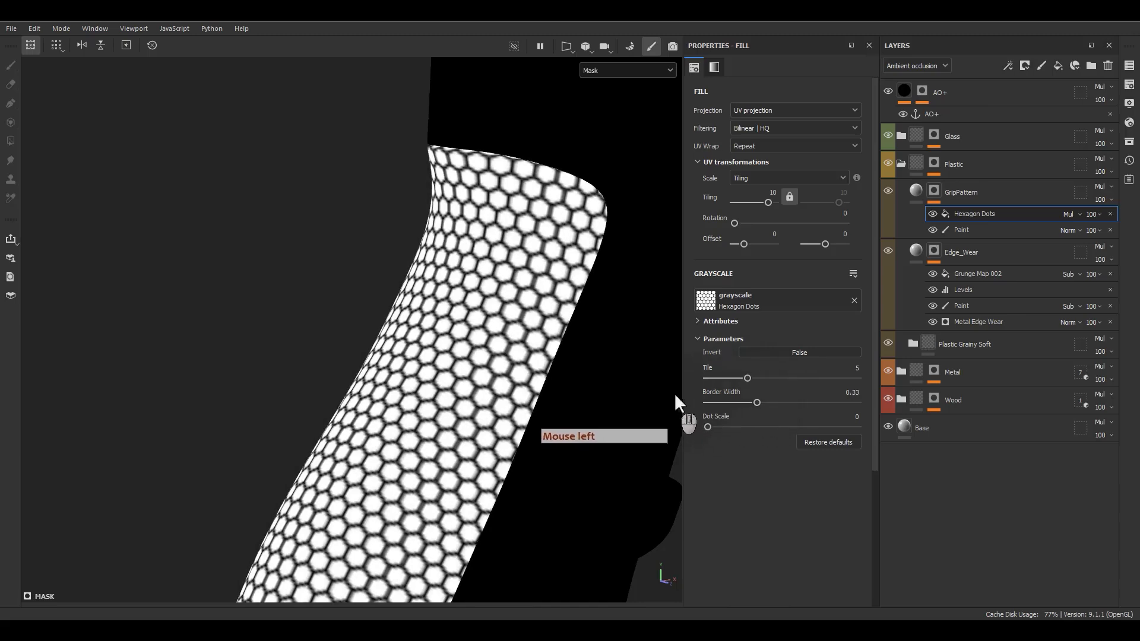
left_click(788, 350)
left_click(788, 350)
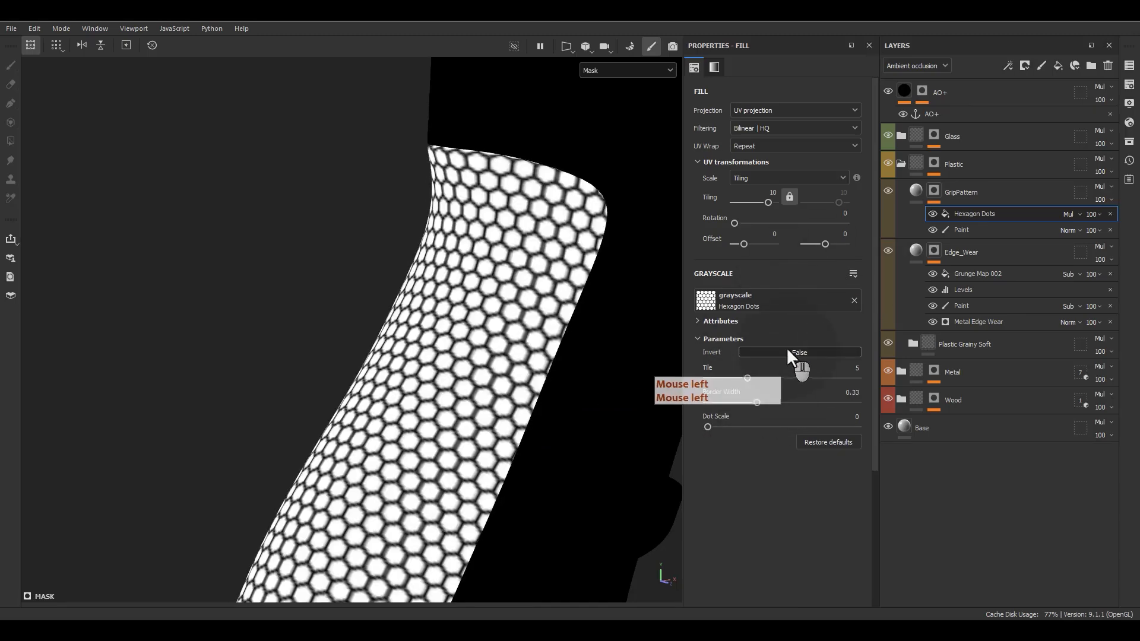
Step: Add a generator above Hexagon Dots in the GripPattern mask and assign UV Border Distance to it
right_click(979, 212)
left_click(1020, 380)
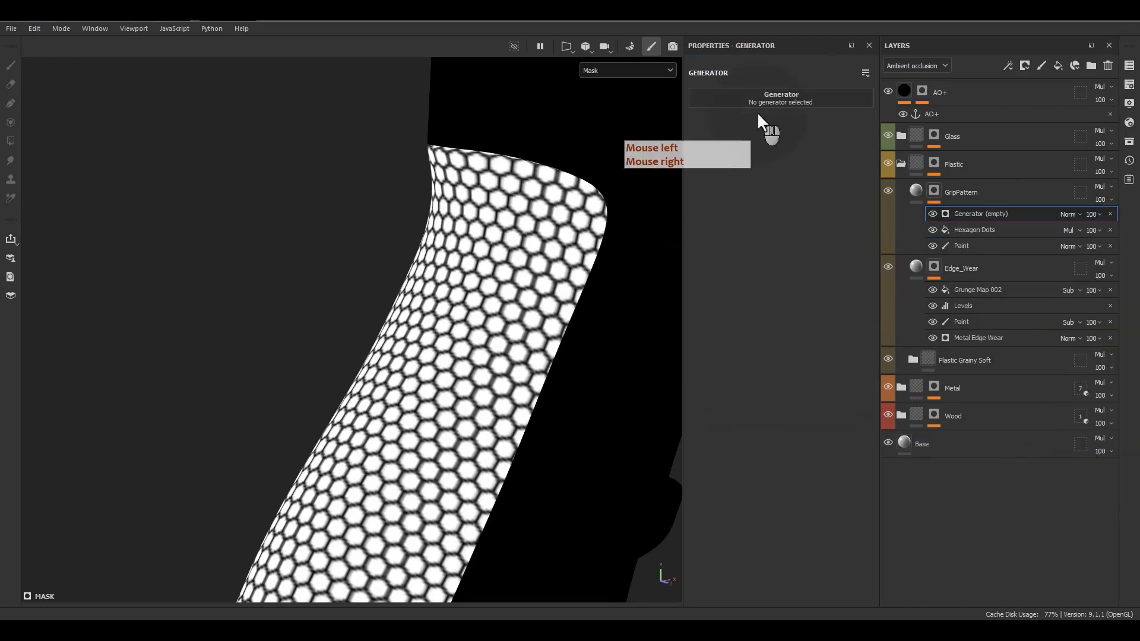
left_click(771, 99)
scroll(828, 233, "down", 1)
left_click(810, 205)
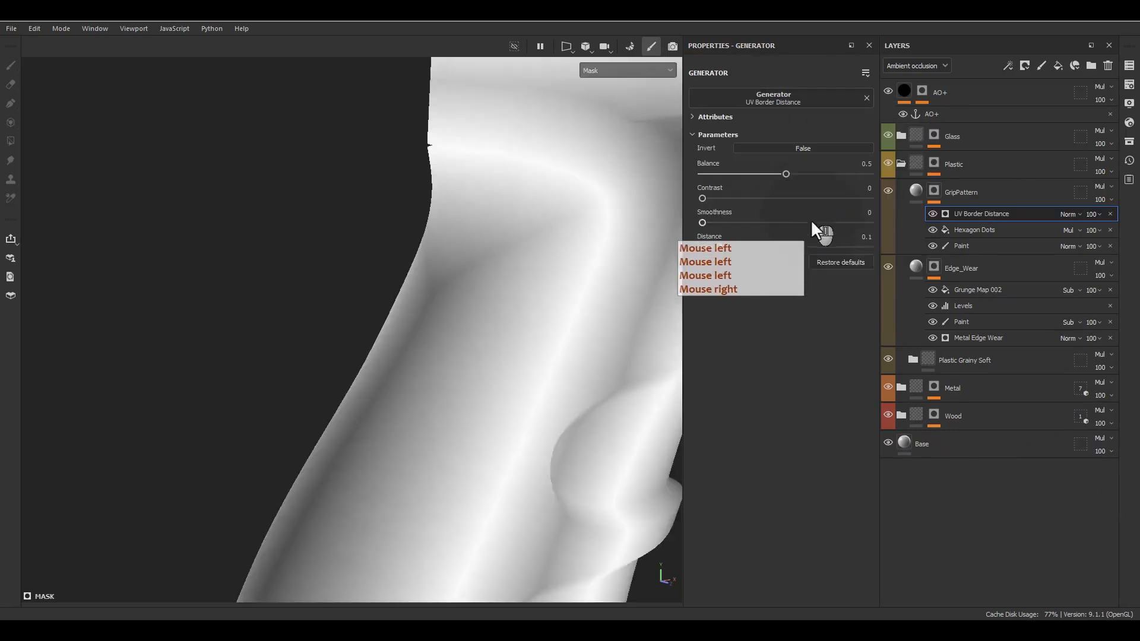
Step: Set the UV Border Distance generator's Balance to 0.05, Contrast to 0.81 and Distance to 0.09
left_click_drag(762, 175, 838, 206)
left_click_drag(718, 247, 682, 225)
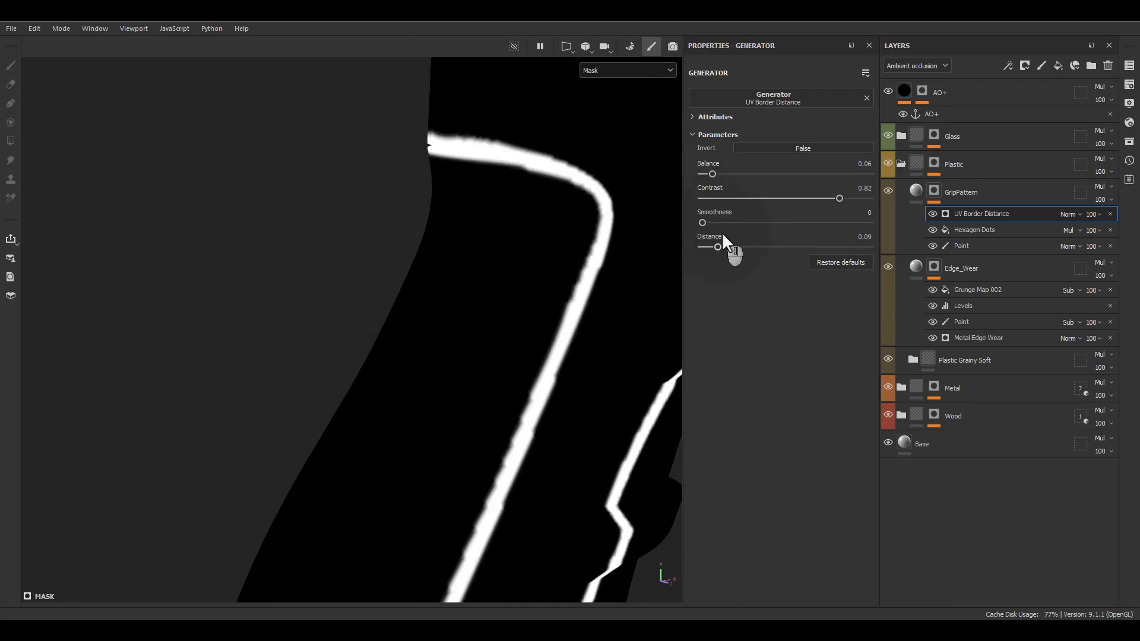
mouse_move(824, 200)
left_mouse_down()
mouse_move(802, 199)
mouse_move(842, 202)
left_mouse_up()
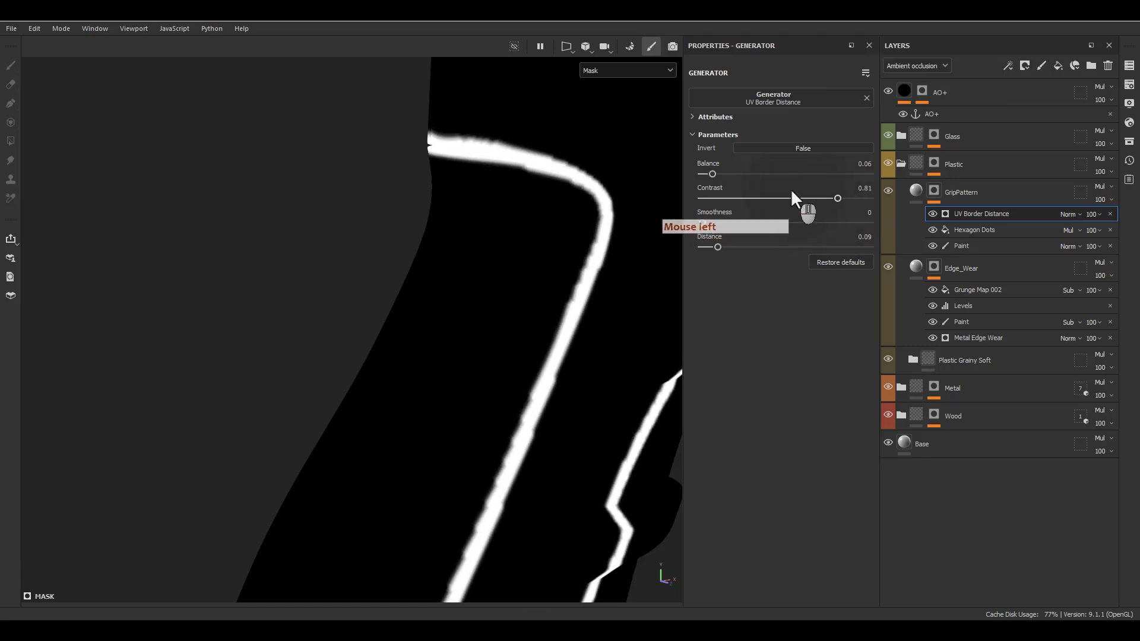
mouse_move(715, 173)
left_mouse_down()
mouse_move(701, 174)
mouse_move(710, 173)
left_mouse_up()
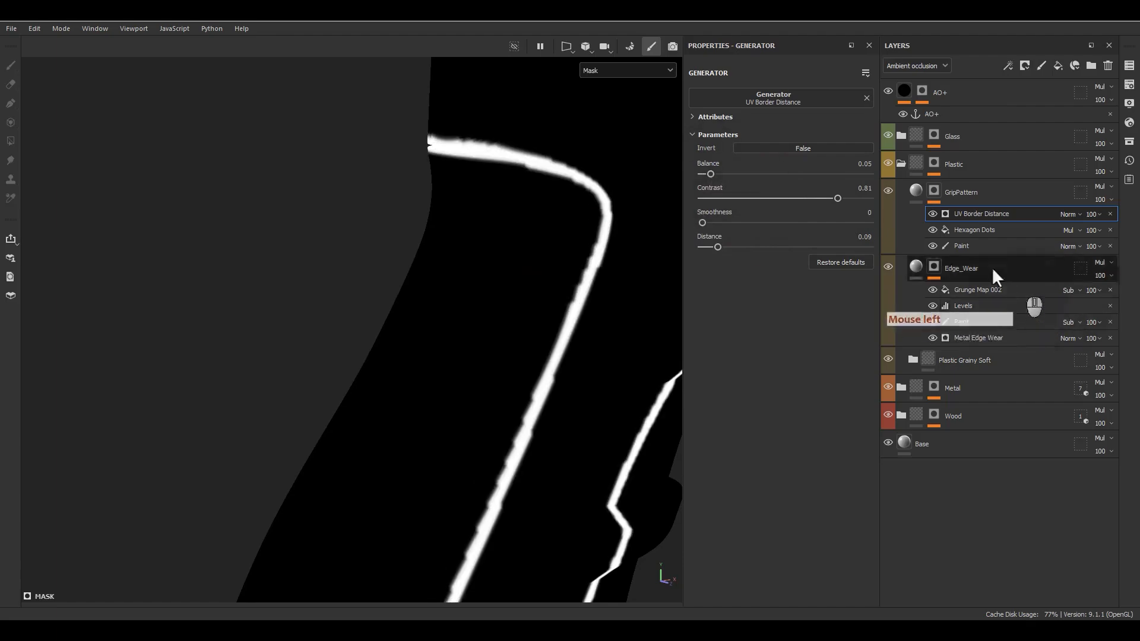
Step: Set the UV Border Distance generator's blending mode to Subtract in the GripPattern mask
left_click_drag(629, 205, 504, 247, "alt")
middle_click_drag(504, 246, 414, 99, "alt")
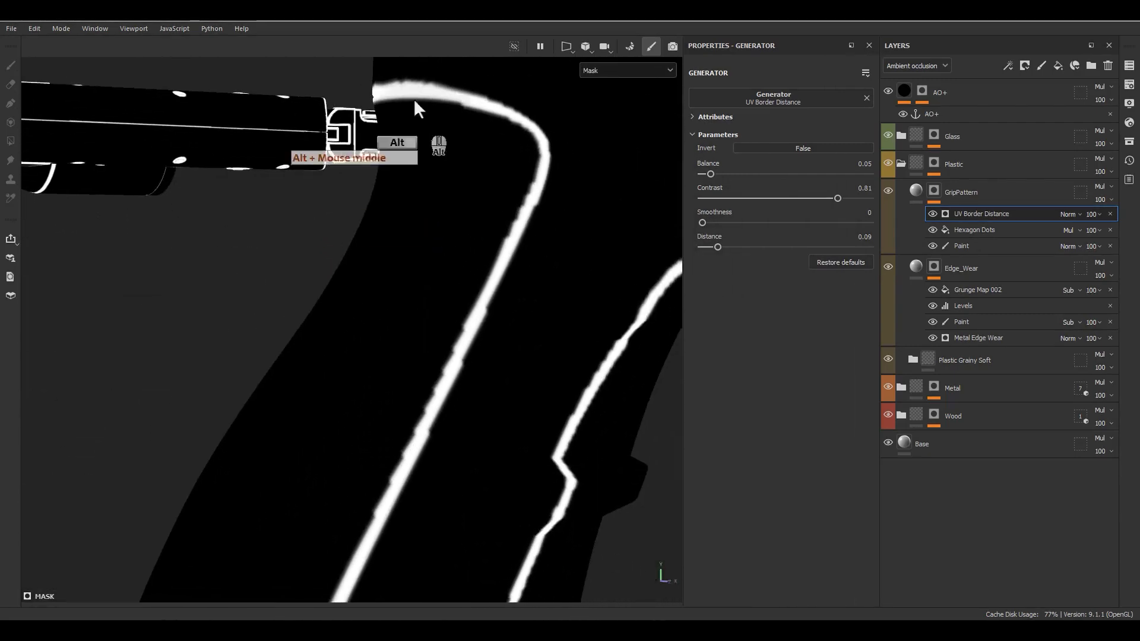
middle_click_drag(506, 275, 585, 132, "alt")
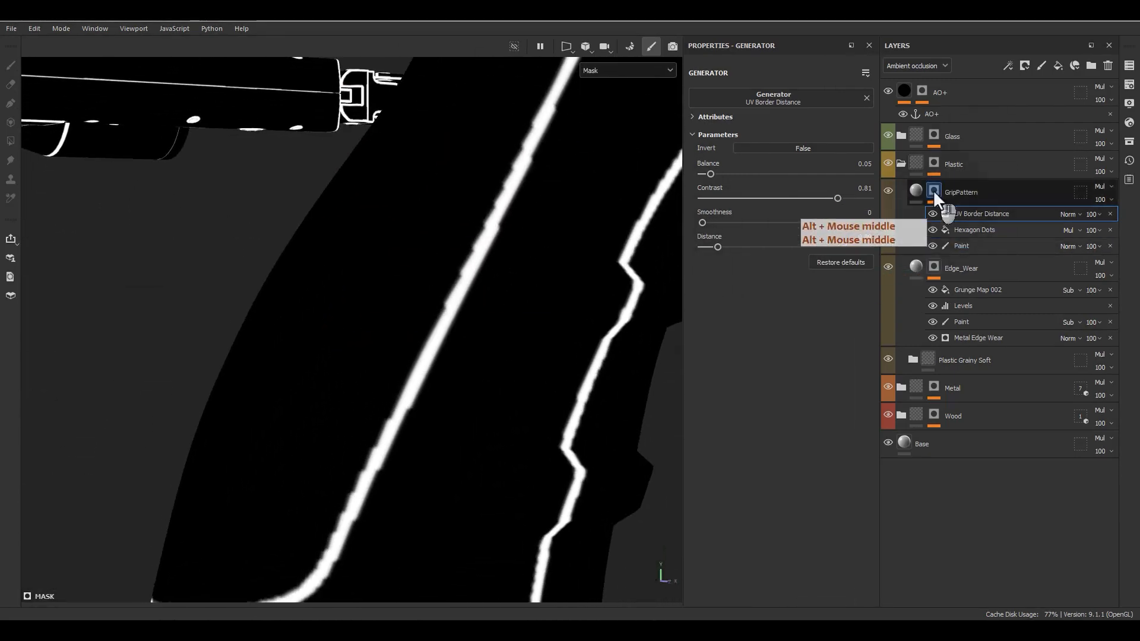
left_click(1064, 216)
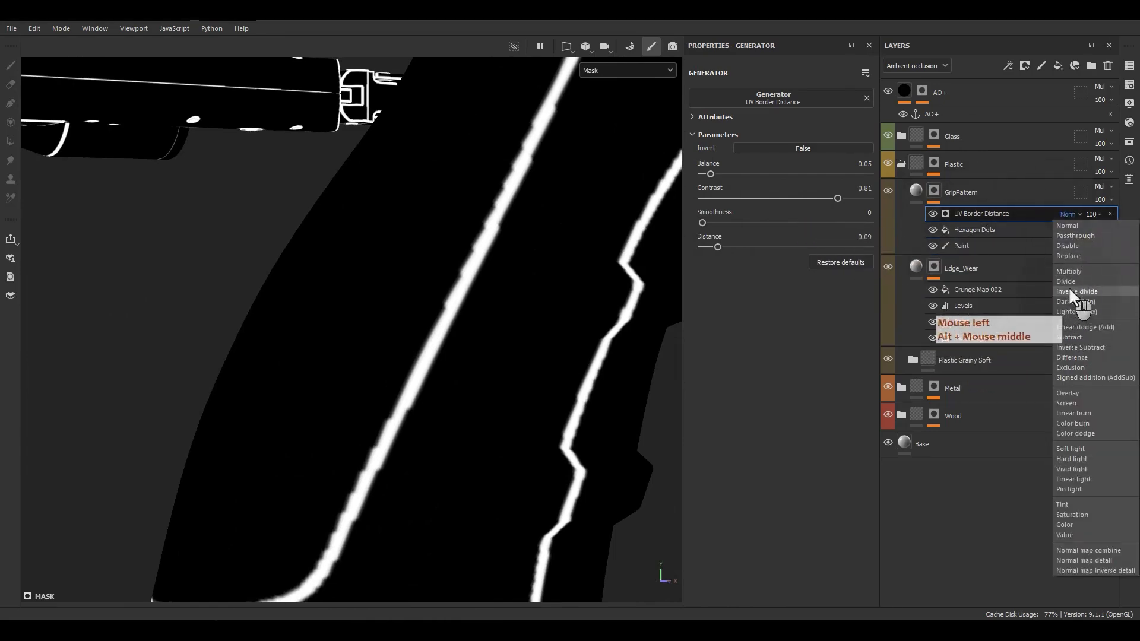
left_click(1069, 336)
middle_click_drag(574, 303, 517, 310, "alt")
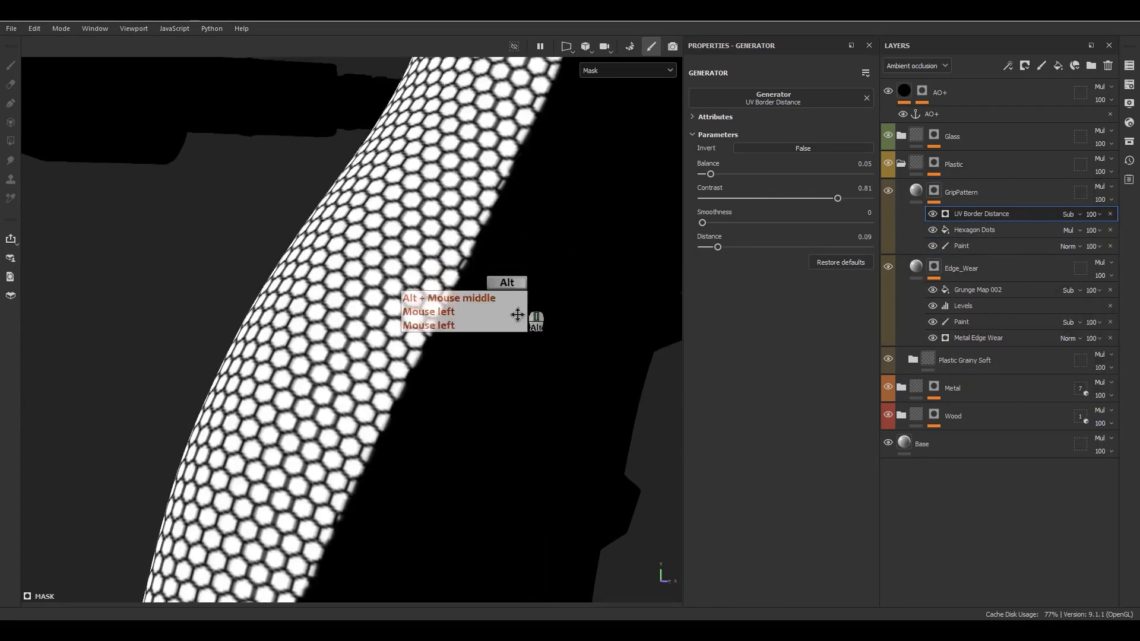
left_click_drag(516, 310, 439, 237, "alt")
Step: Compare the grip's hexagon mask with the UV Border Distance effect shown and hidden
left_click(932, 214)
left_click(931, 215)
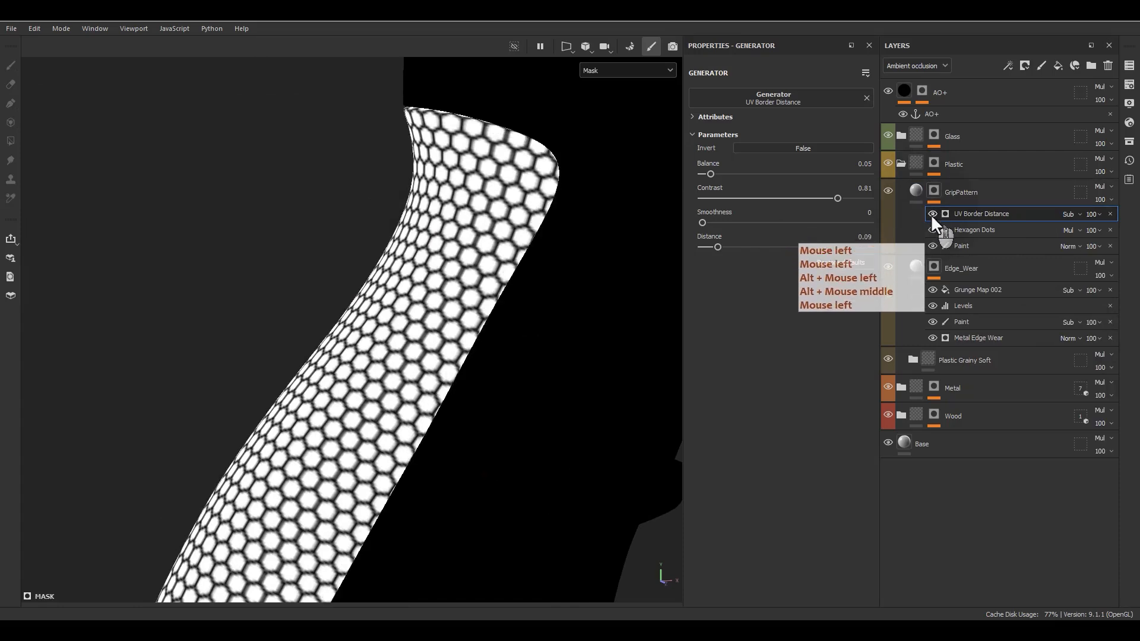
left_click(932, 215)
left_click(931, 214)
left_click(931, 214)
left_click(931, 215)
Step: Switch to the material display and compare the grip's borders with and without the UV Border Distance effect
key("m")
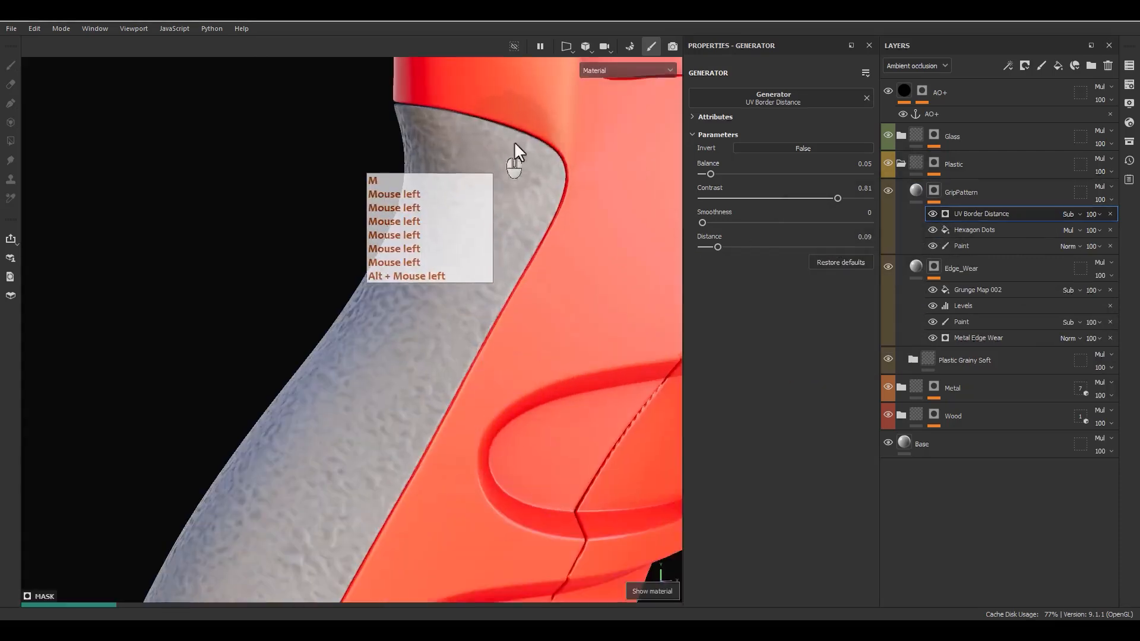
left_click_drag(514, 141, 537, 195, "alt")
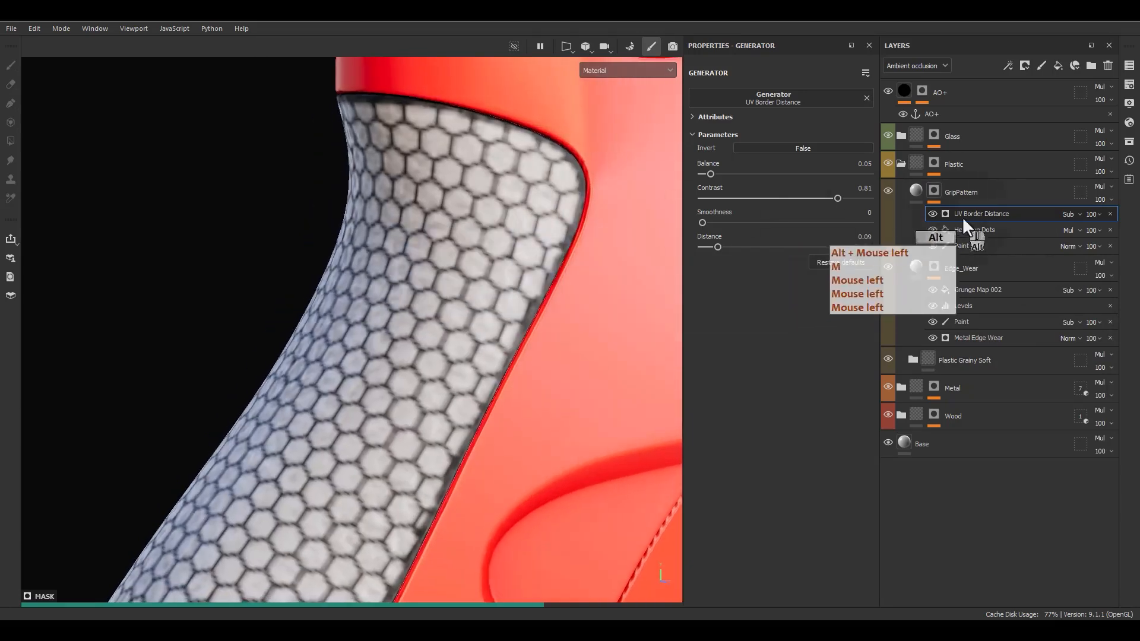
left_click(929, 213)
left_click(931, 214)
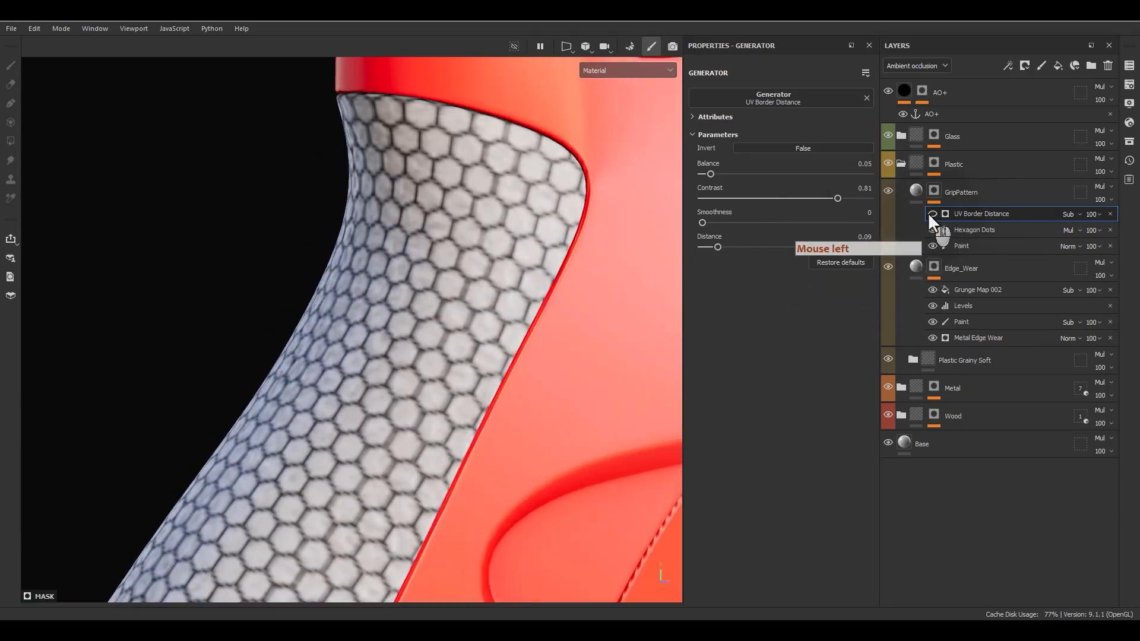
mouse_move(550, 224)
left_mouse_down("alt")
mouse_move(795, 221)
mouse_move(534, 218)
mouse_move(573, 222)
left_mouse_up("alt")
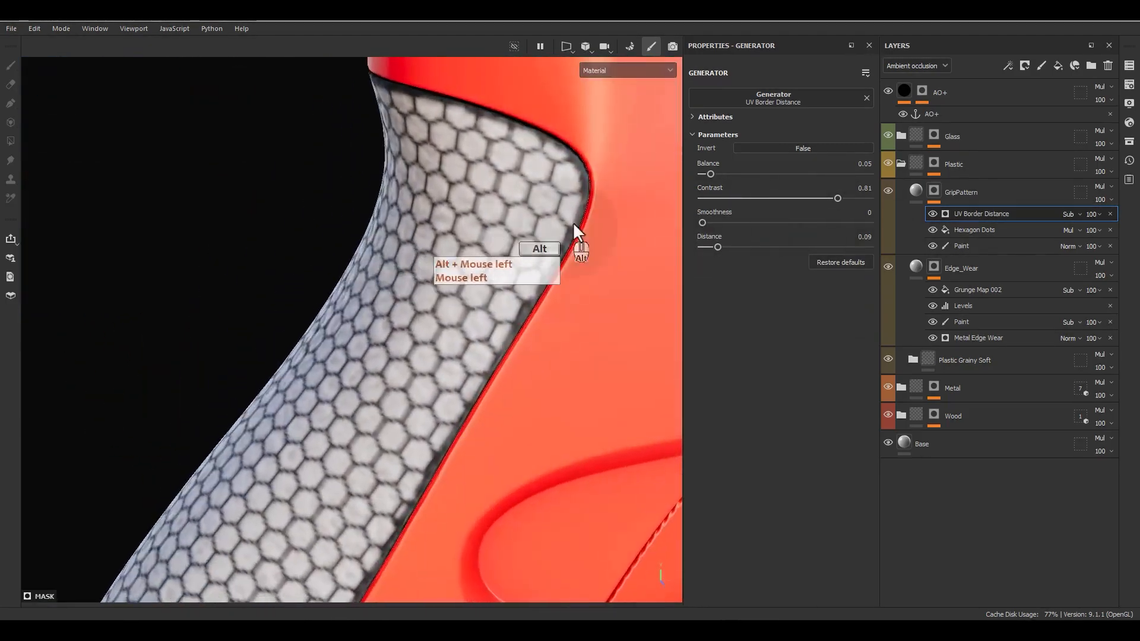
middle_click_drag(572, 222, 492, 225, "alt")
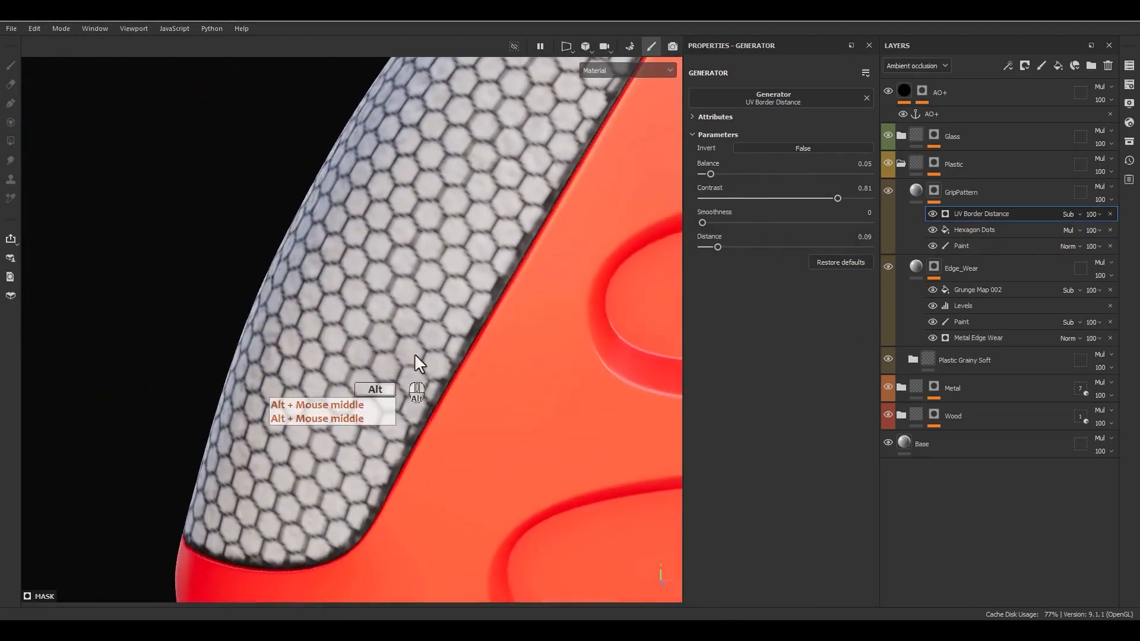
middle_click_drag(414, 354, 463, 336, "alt")
left_click_drag(517, 324, 592, 193, "alt")
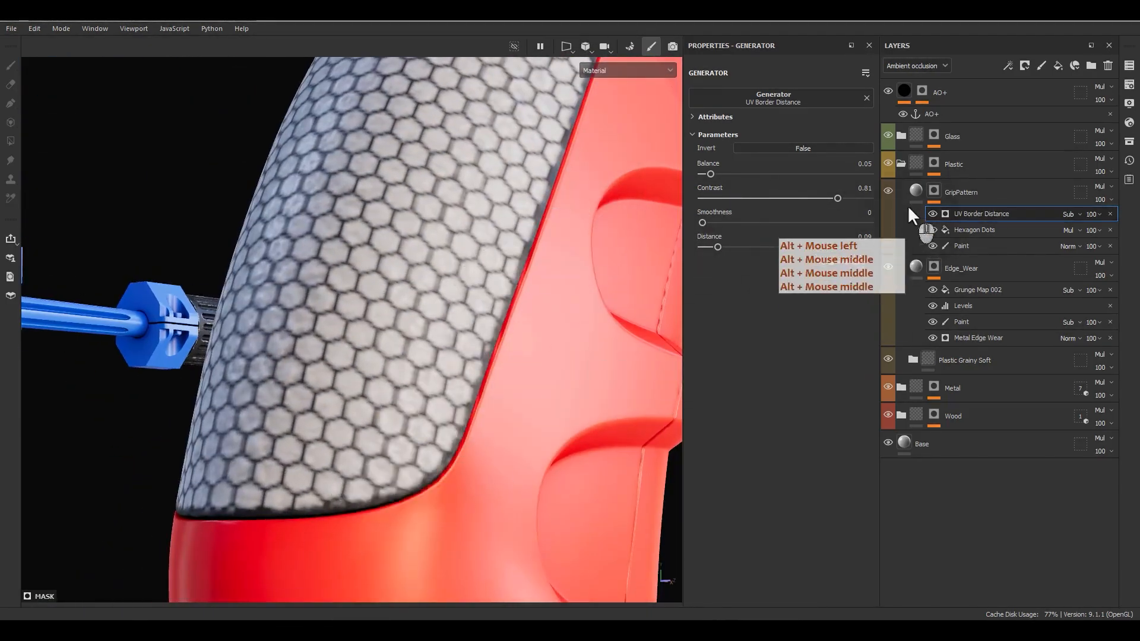
Step: Add a fill effect to the top of the GripPattern mask, with Grunge Wood Soft as its grayscale source
right_click(969, 212)
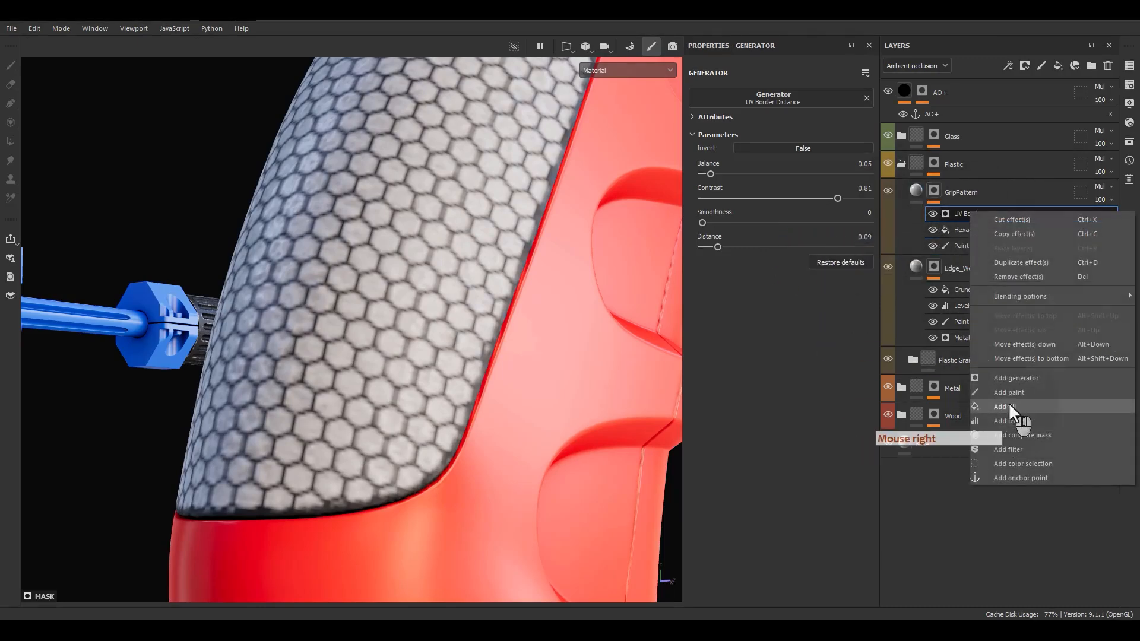
left_click(1008, 403)
left_click(778, 304)
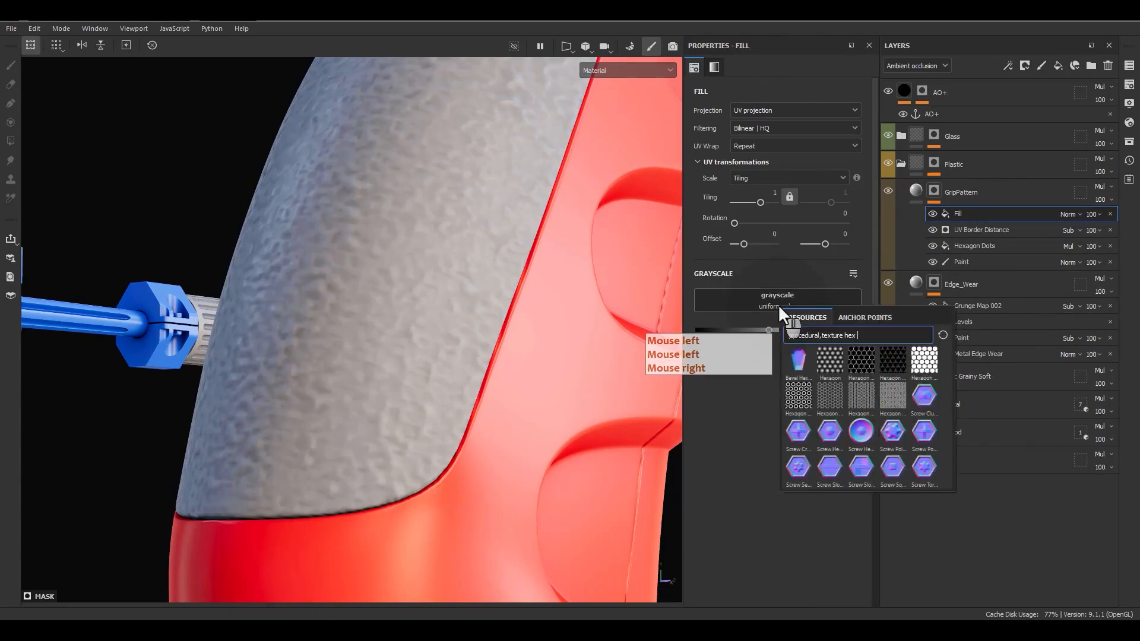
key("BackSpace")
key("BackSpace")
key("BackSpace")
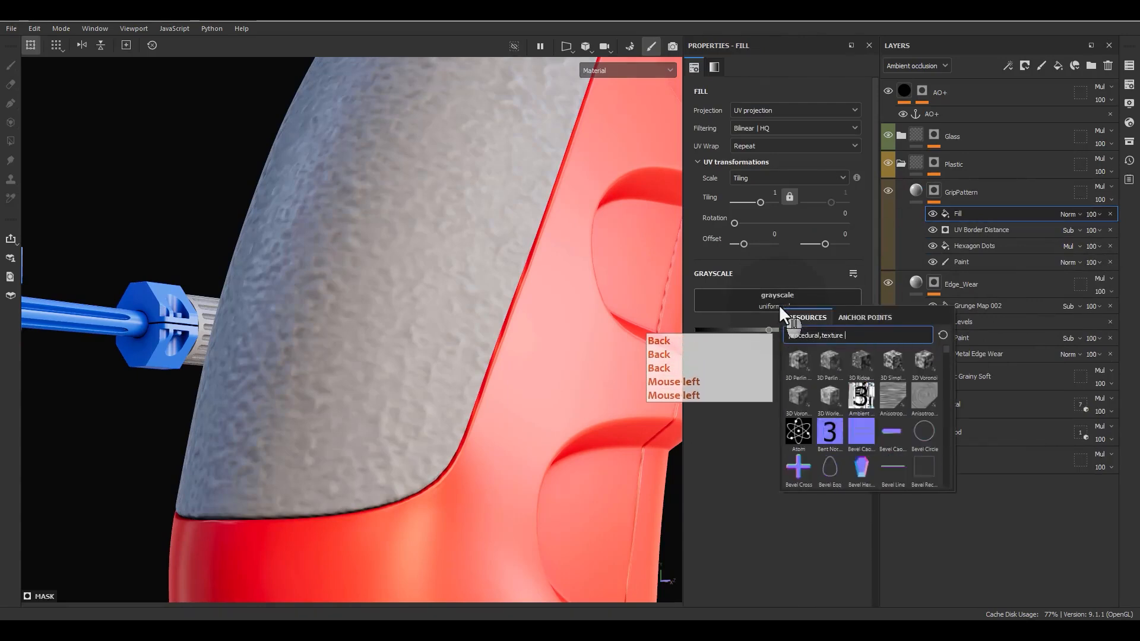
type("grunge wood soft")
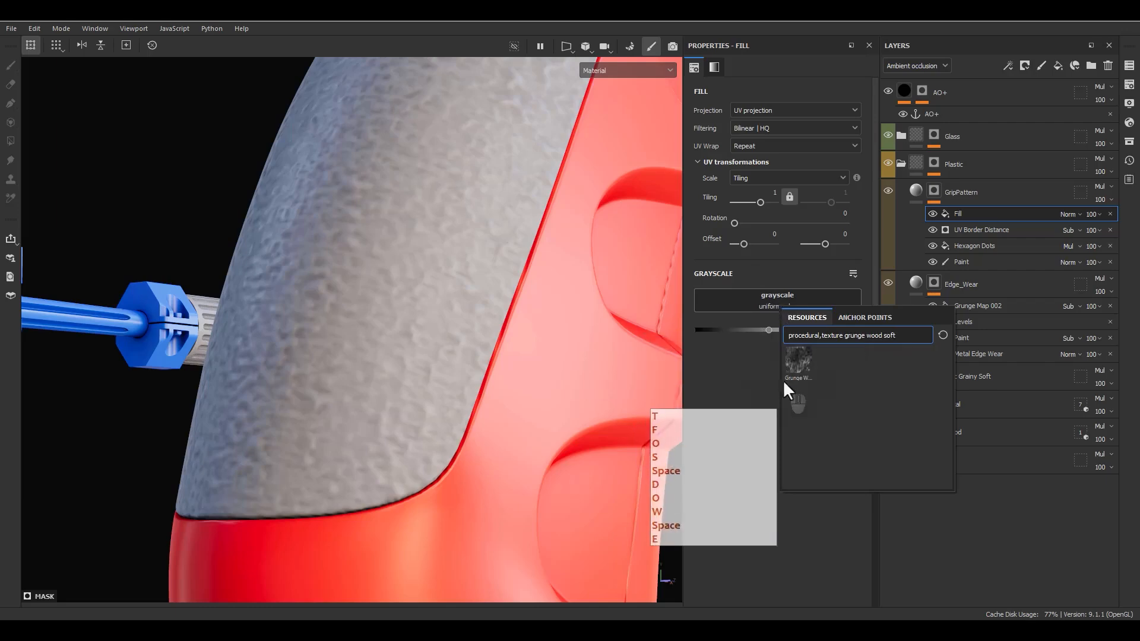
left_click(798, 360)
Step: Set the UV tiling of the Grunge Wood Soft fill to 10
left_click_drag(653, 368, 491, 402, "alt")
middle_click_drag(491, 401, 475, 442, "alt")
right_click_drag(474, 442, 493, 415, "alt")
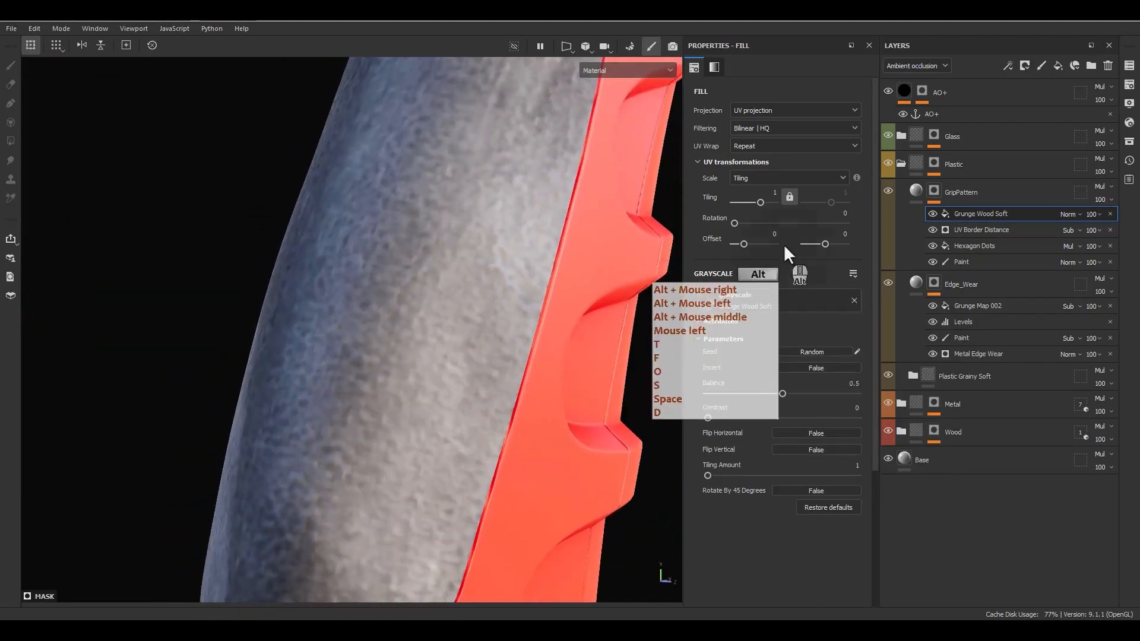
left_click(771, 197)
type("10")
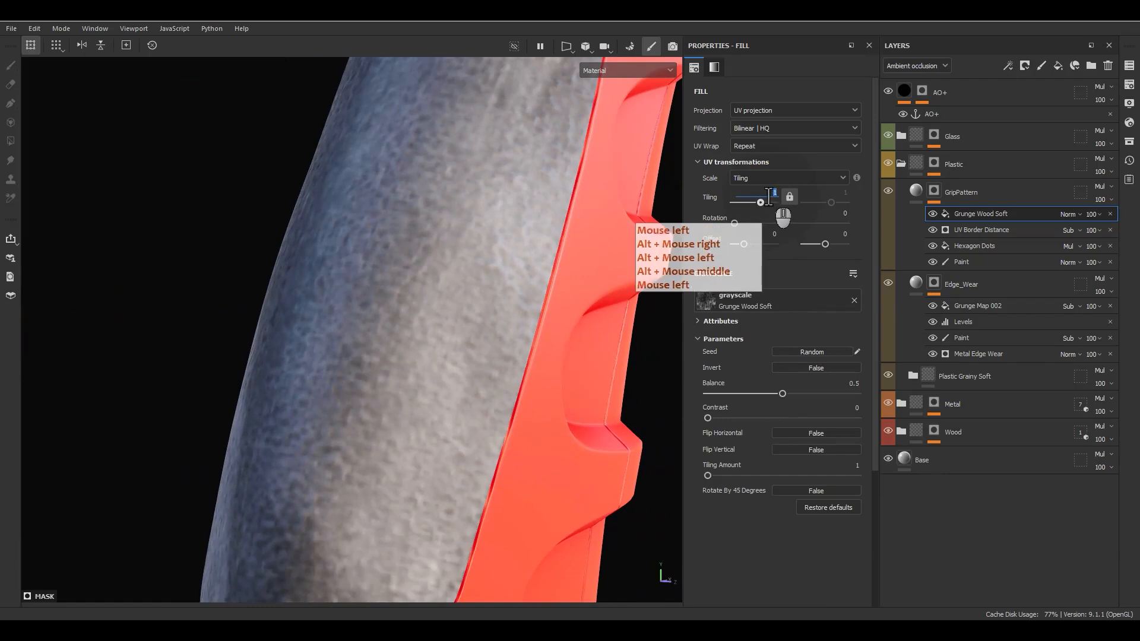
key("Return")
Step: Set the Grunge Wood Soft fill's Contrast to 0.59 and Balance to 0.47
middle_click_drag(483, 211, 468, 149, "alt")
right_click_drag(469, 148, 460, 86, "alt")
left_click_drag(459, 86, 531, 285, "alt")
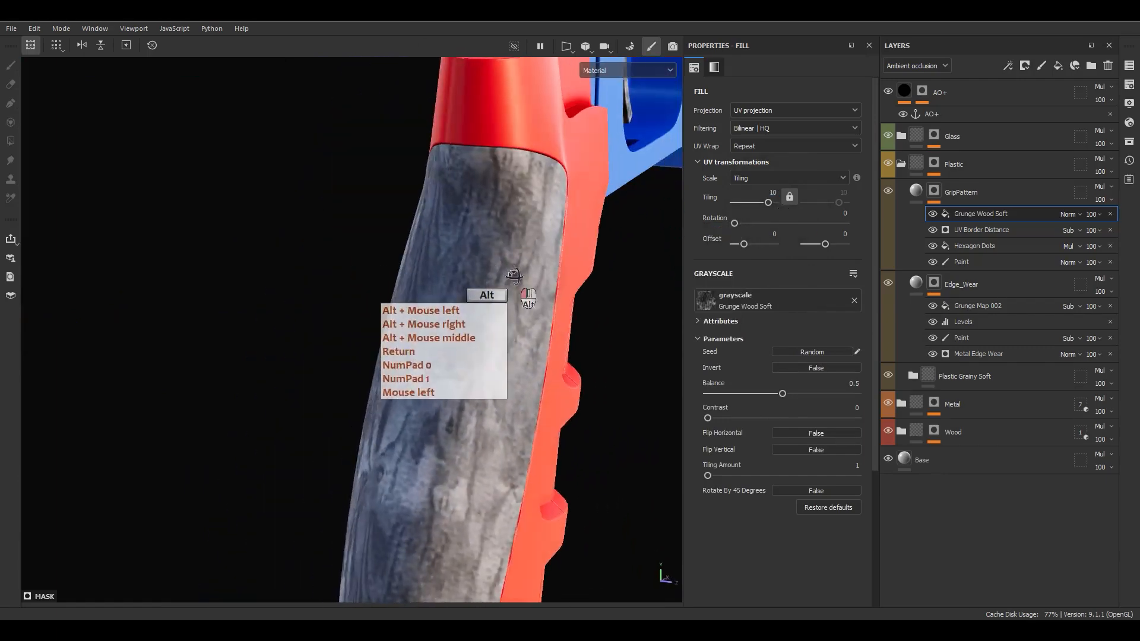
left_click(793, 417)
mouse_move(781, 394)
left_mouse_down()
mouse_move(814, 394)
mouse_move(736, 390)
mouse_move(775, 389)
left_mouse_up()
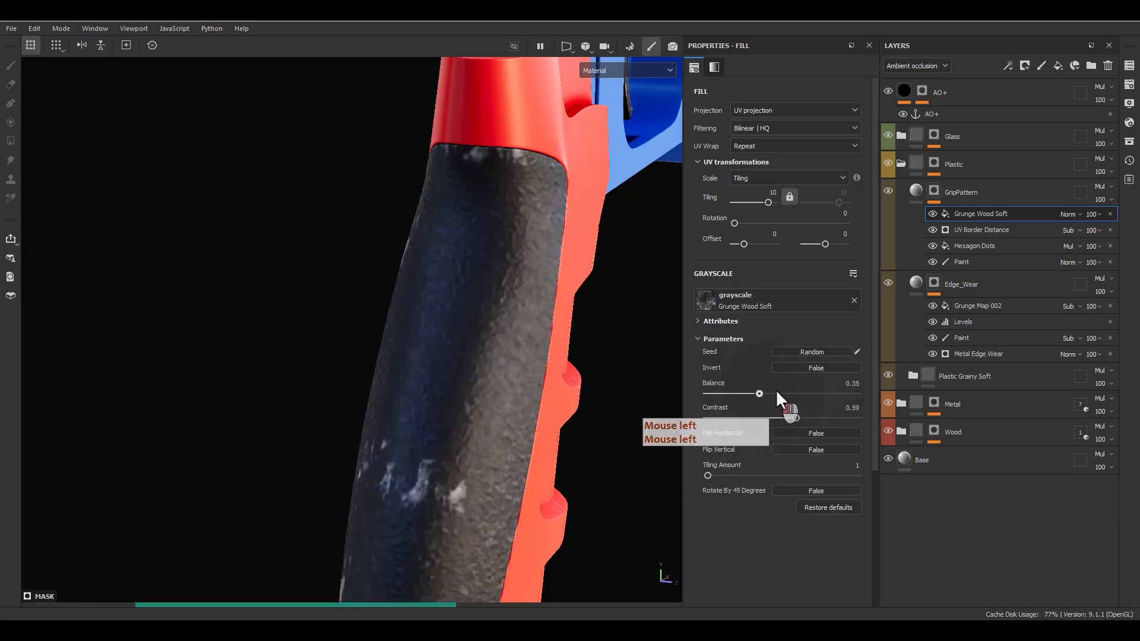
Step: Set the Grunge Wood Soft fill's blending mode to Subtract so it wears away the hexagon pattern
left_click(1067, 215)
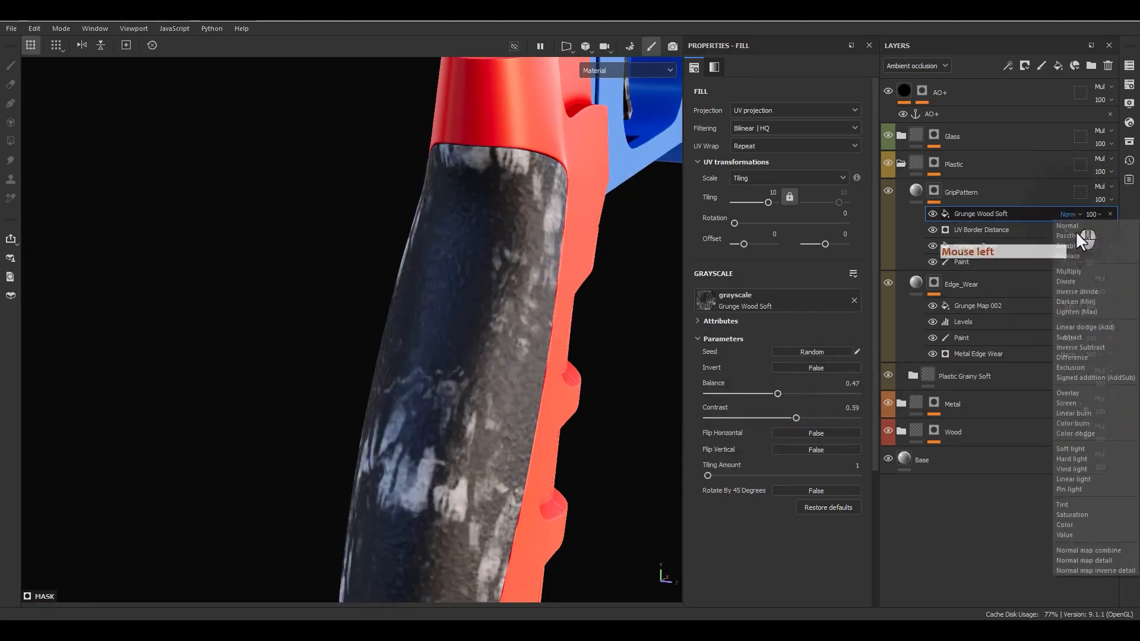
left_click(1069, 337)
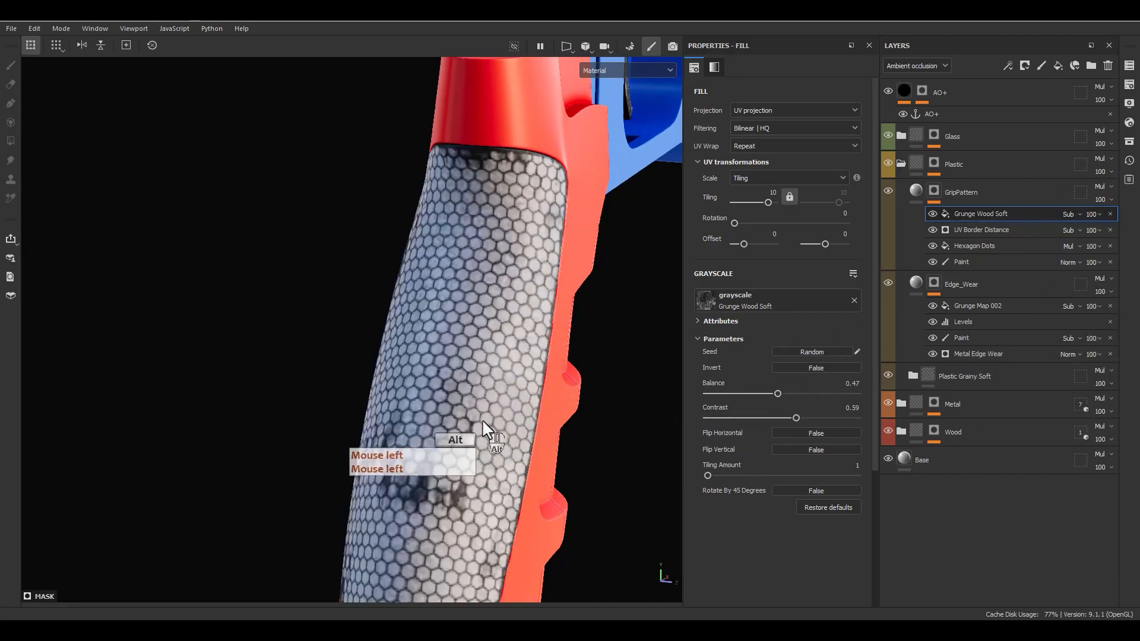
mouse_move(476, 427)
left_mouse_down("alt")
mouse_move(581, 375)
mouse_move(470, 416)
mouse_move(479, 413)
left_mouse_up("alt")
key("F9")
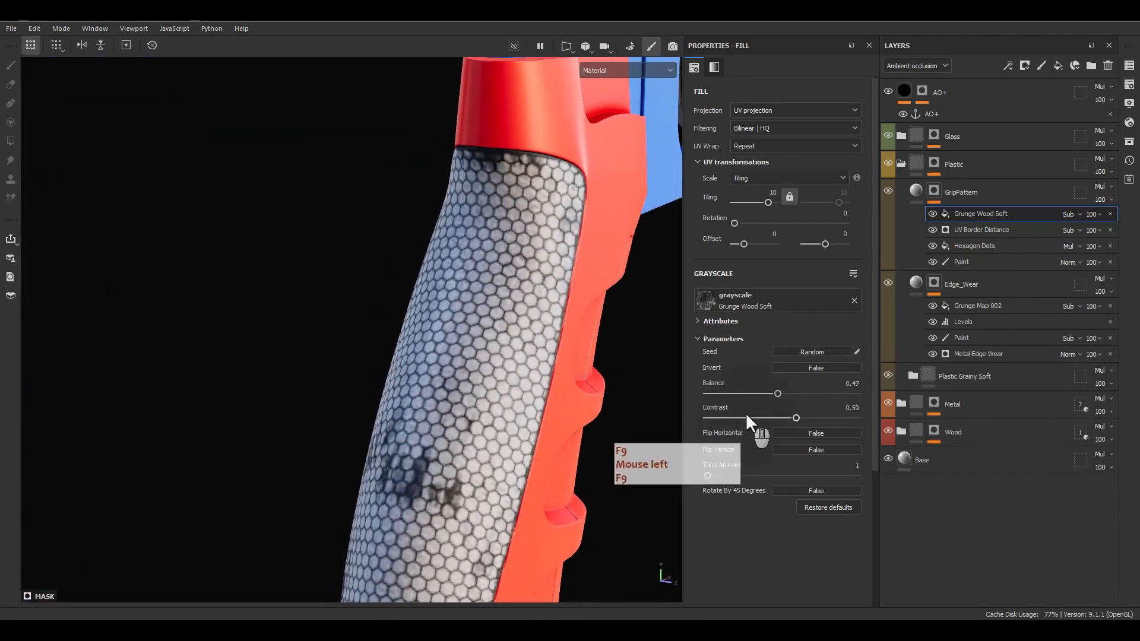
Step: Set the Grunge Wood Soft fill's Contrast to 0 and Balance to 0.8
left_click(707, 418)
left_click_drag(778, 393, 821, 396)
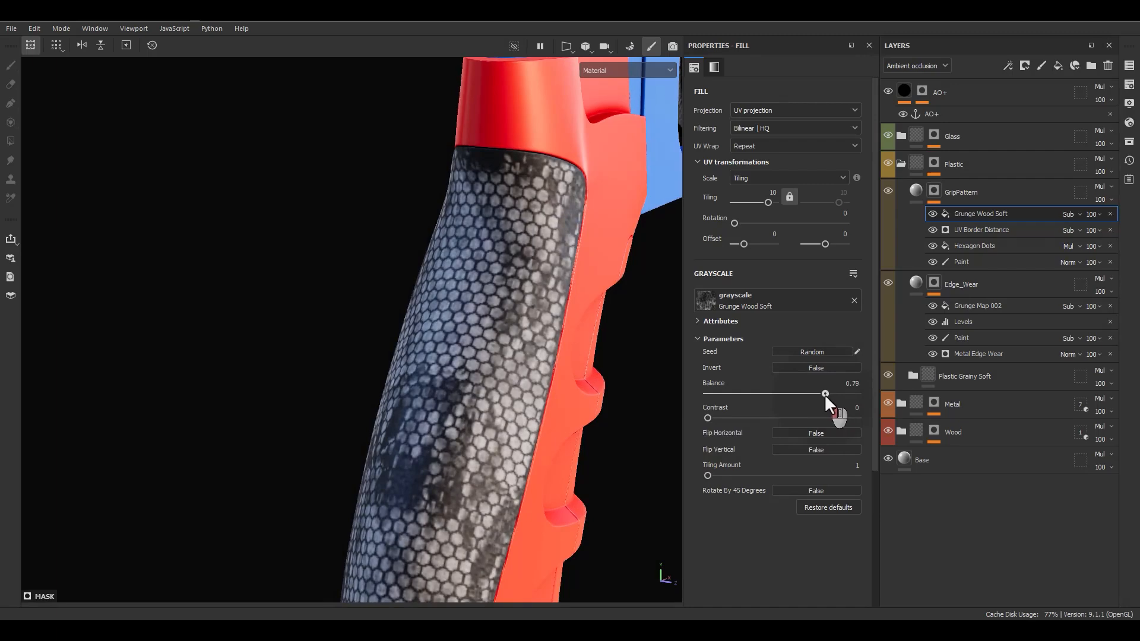
left_click_drag(528, 390, 496, 350, "alt")
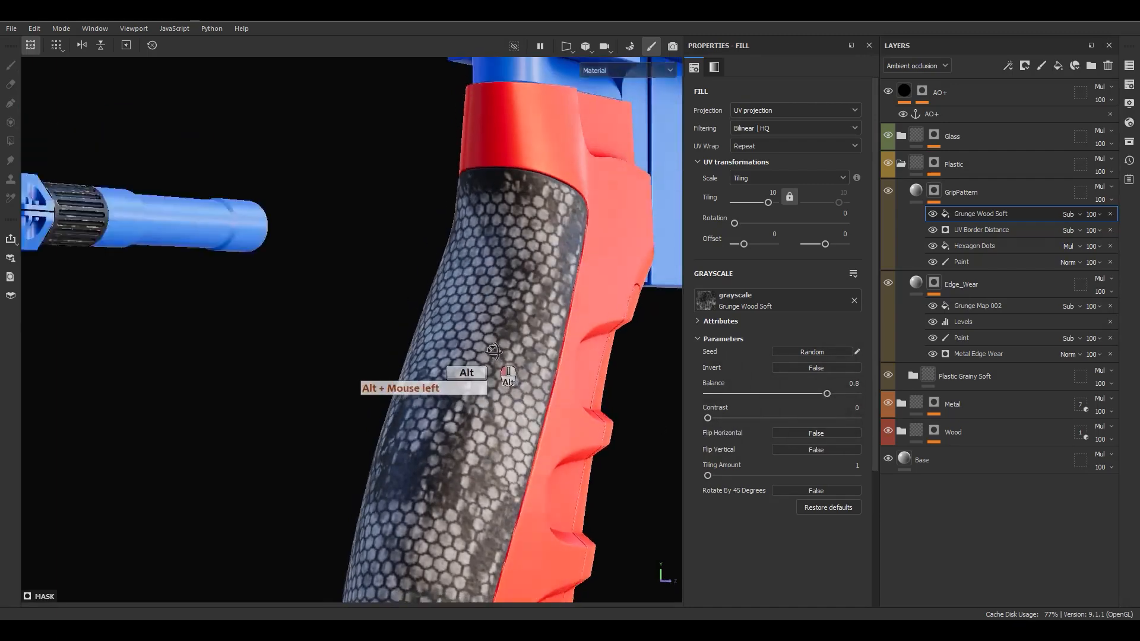
right_click_drag(497, 351, 503, 373, "alt")
middle_click_drag(503, 373, 541, 329, "alt")
mouse_move(540, 329)
left_mouse_down("alt")
mouse_move(519, 334)
mouse_move(537, 347)
left_mouse_up("alt")
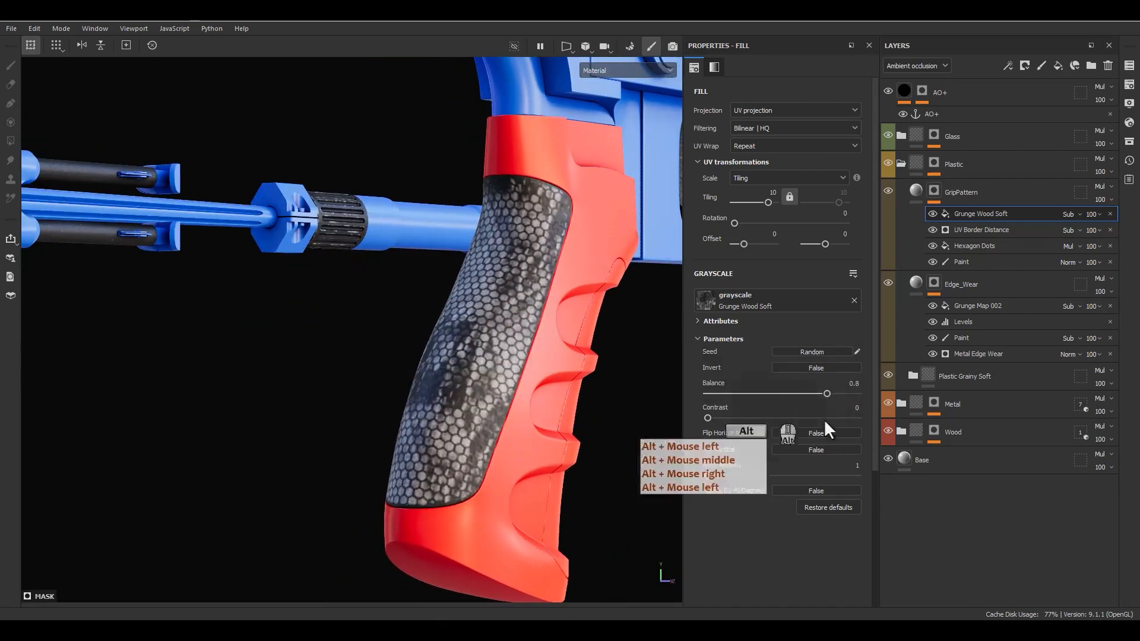
mouse_move(707, 475)
left_mouse_down()
mouse_move(718, 475)
mouse_move(707, 475)
left_mouse_up()
Step: Select the GripPattern layer and set its blending mode to Soft light for the Base color channel
left_click_drag(538, 290, 559, 339, "alt")
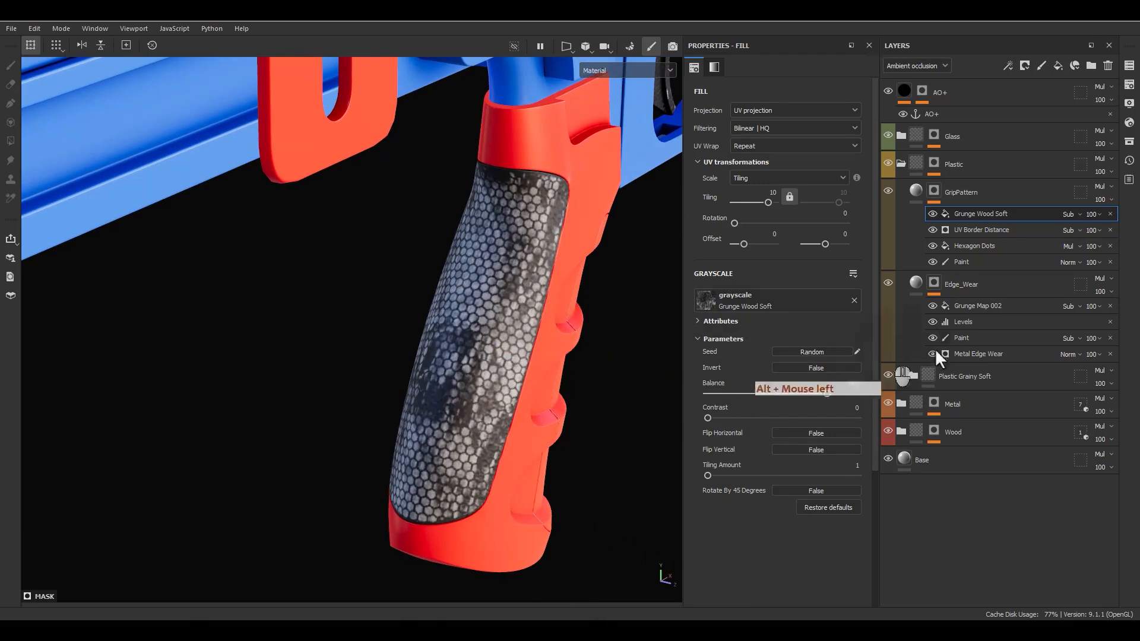
left_click(911, 188)
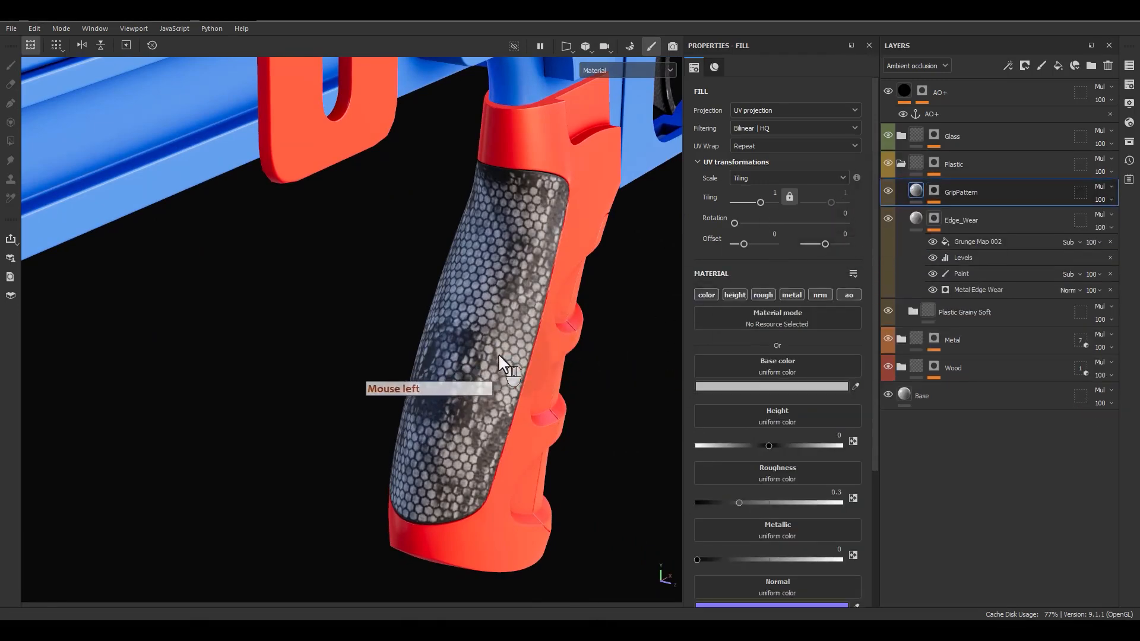
scroll(497, 355, "up", 3)
middle_click_drag(515, 376, 520, 343, "alt")
left_click_drag(520, 344, 499, 314, "alt")
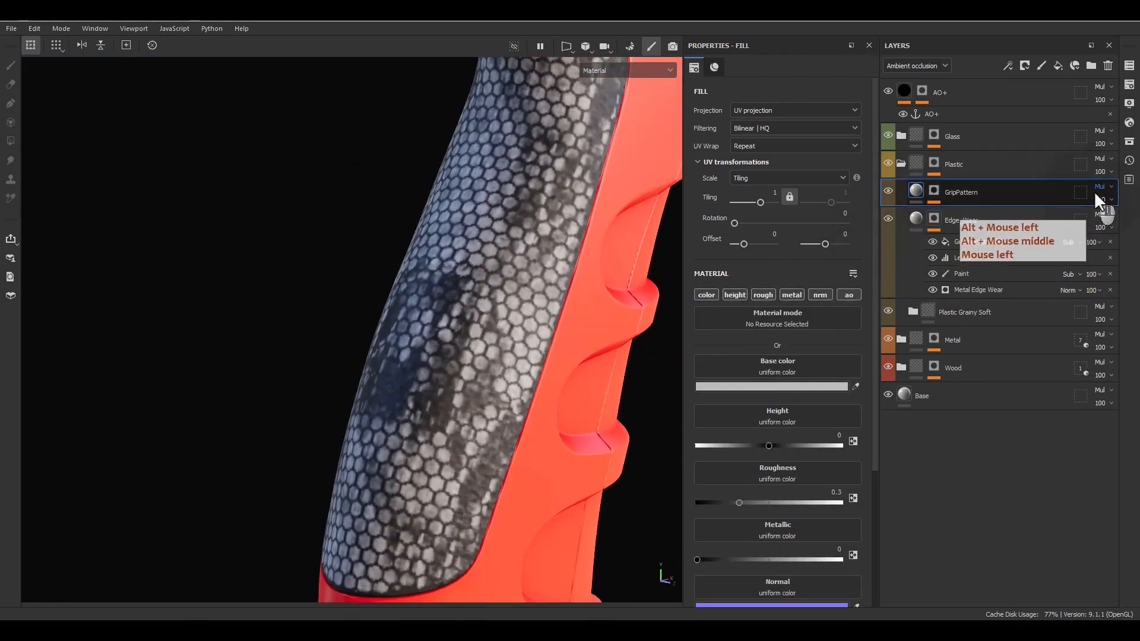
left_click(907, 69)
left_click(910, 80)
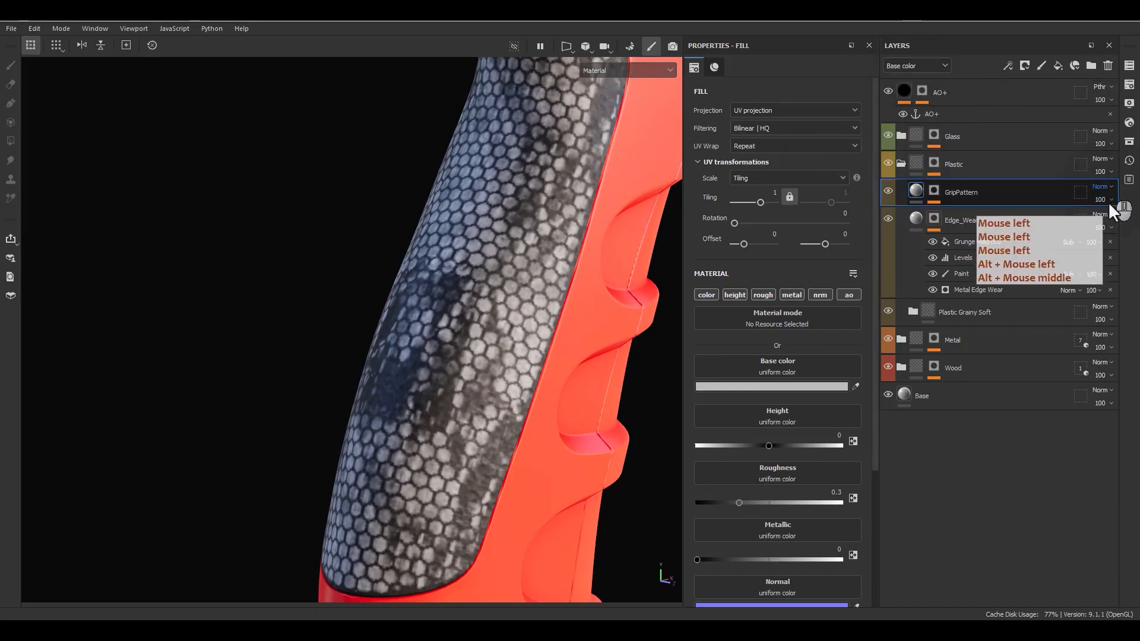
left_click(1107, 202)
left_click(1068, 419)
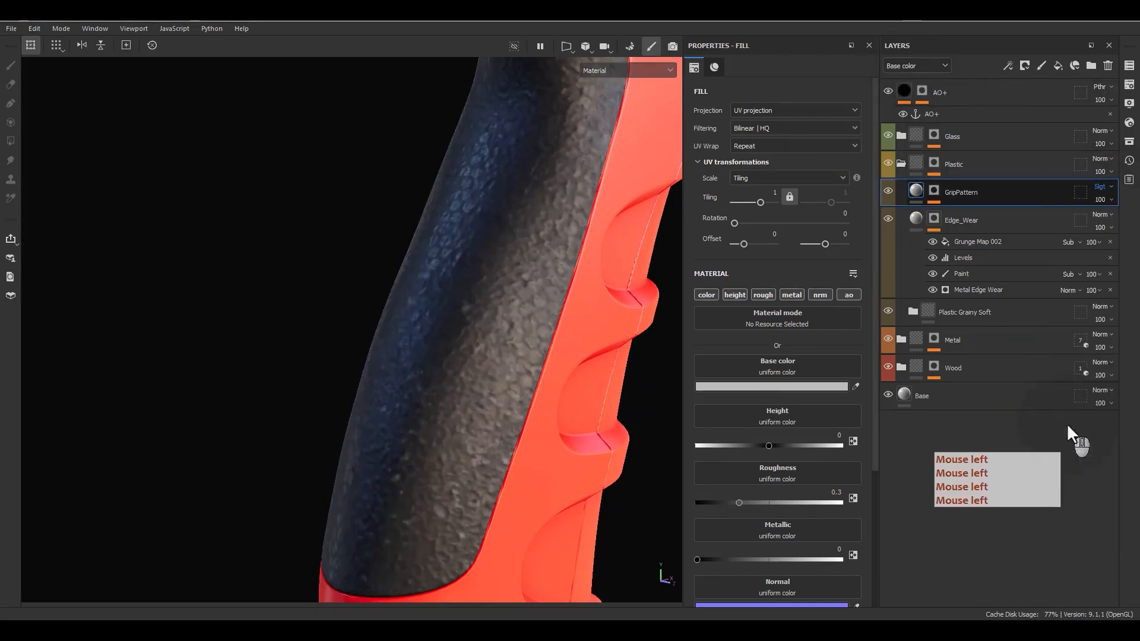
Step: Lighten the GripPattern fill's base color to a near-white gray
left_click(740, 387)
left_click_drag(793, 456, 778, 440)
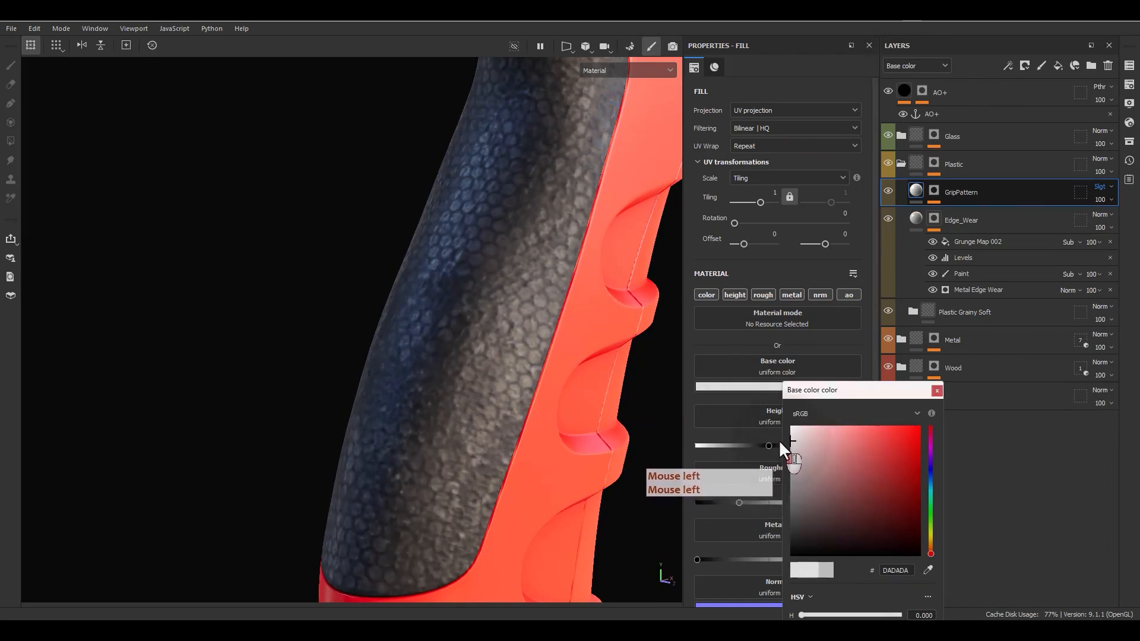
left_click(937, 391)
Step: Limit the GripPattern fill to the color, height and roughness channels and set its Roughness to 0.6
left_click(710, 300, "alt")
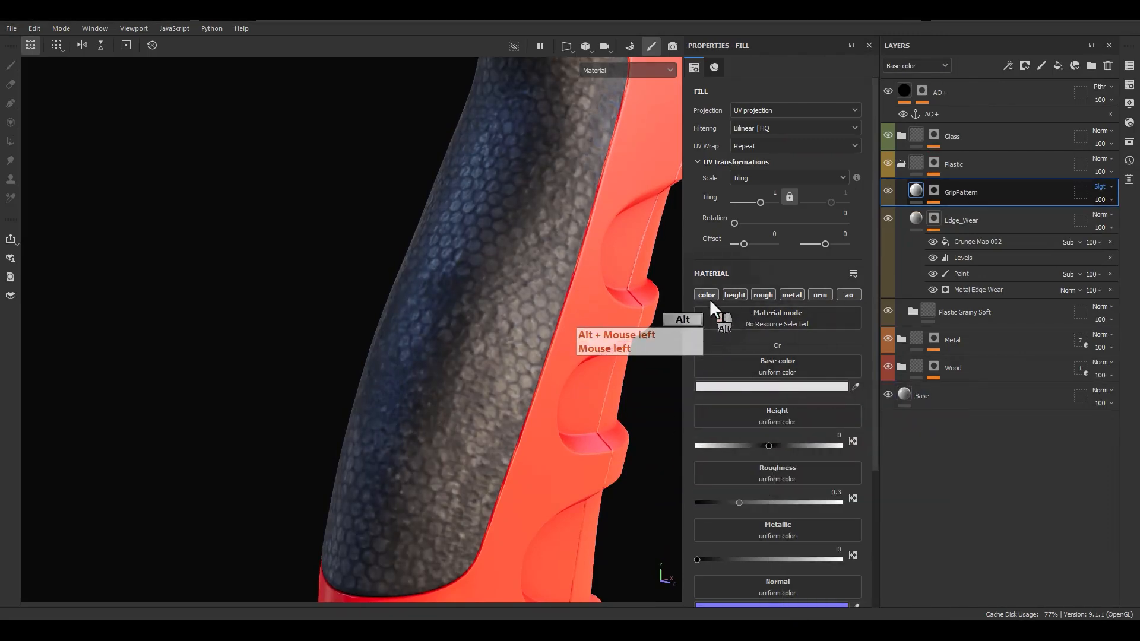
left_click(734, 295)
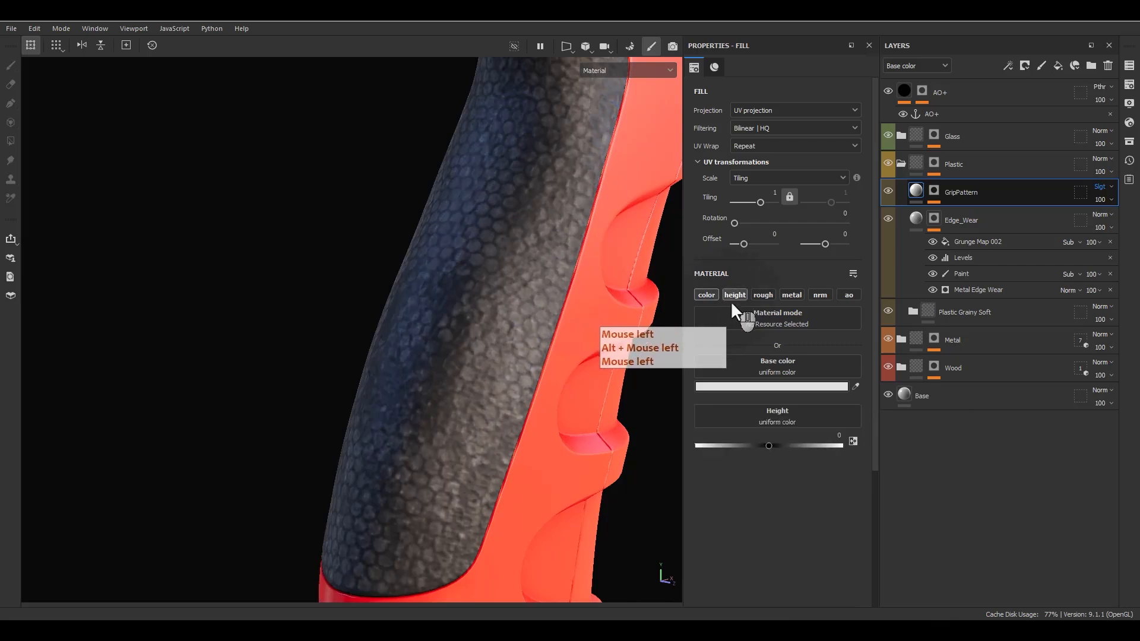
left_click(762, 295)
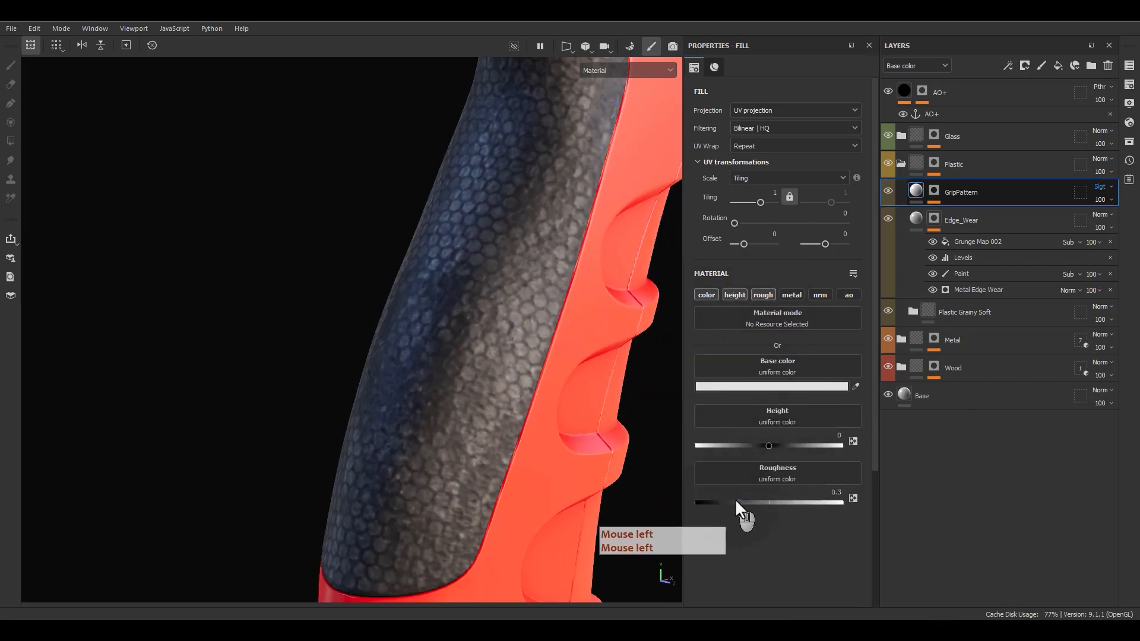
mouse_move(746, 500)
left_mouse_down()
mouse_move(786, 501)
mouse_move(763, 500)
left_mouse_up()
double_click(819, 491)
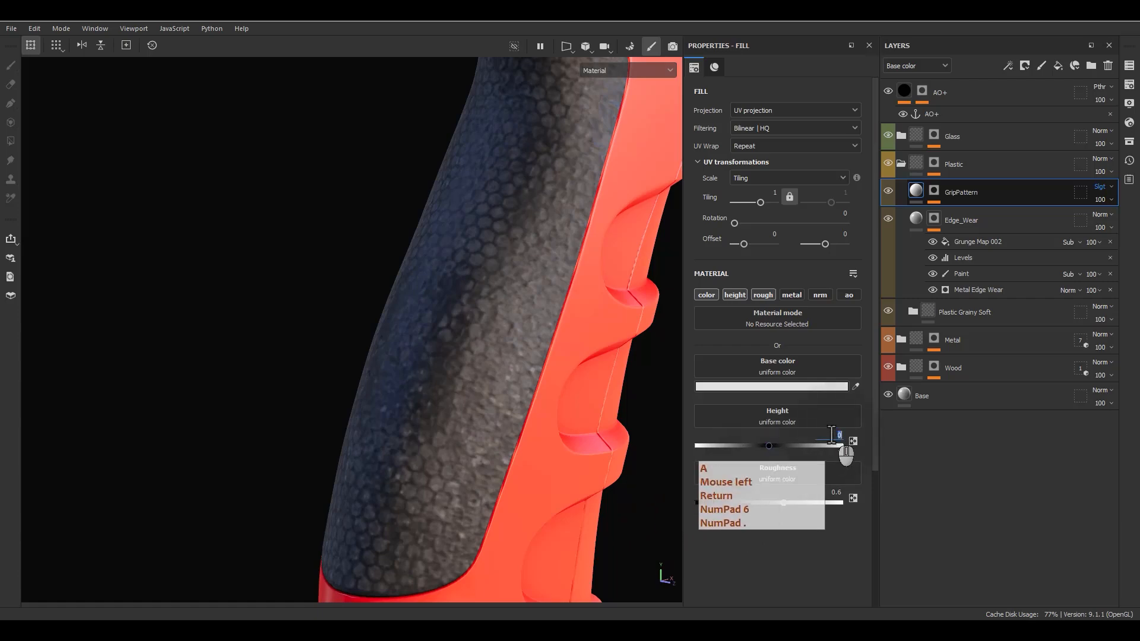
Step: Raise the GripPattern fill's Height, trying 0.1 before settling on 0.05
key("Return")
middle_click_drag(515, 396, 472, 517, "alt")
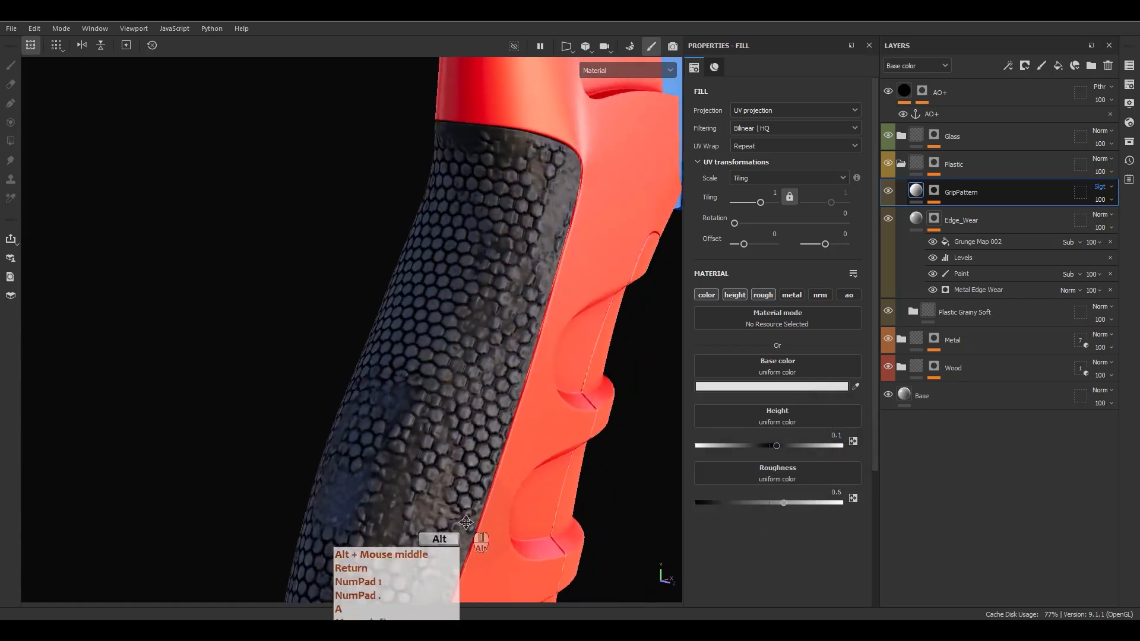
left_click_drag(478, 380, 537, 380, "alt")
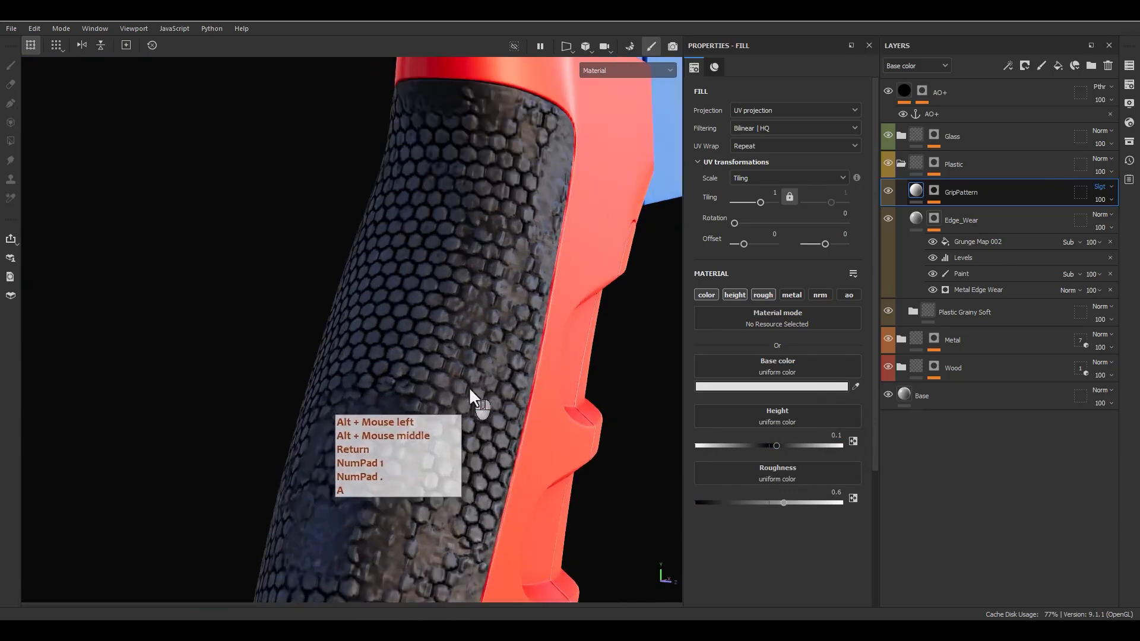
double_click(821, 436)
type(".05")
key("Return")
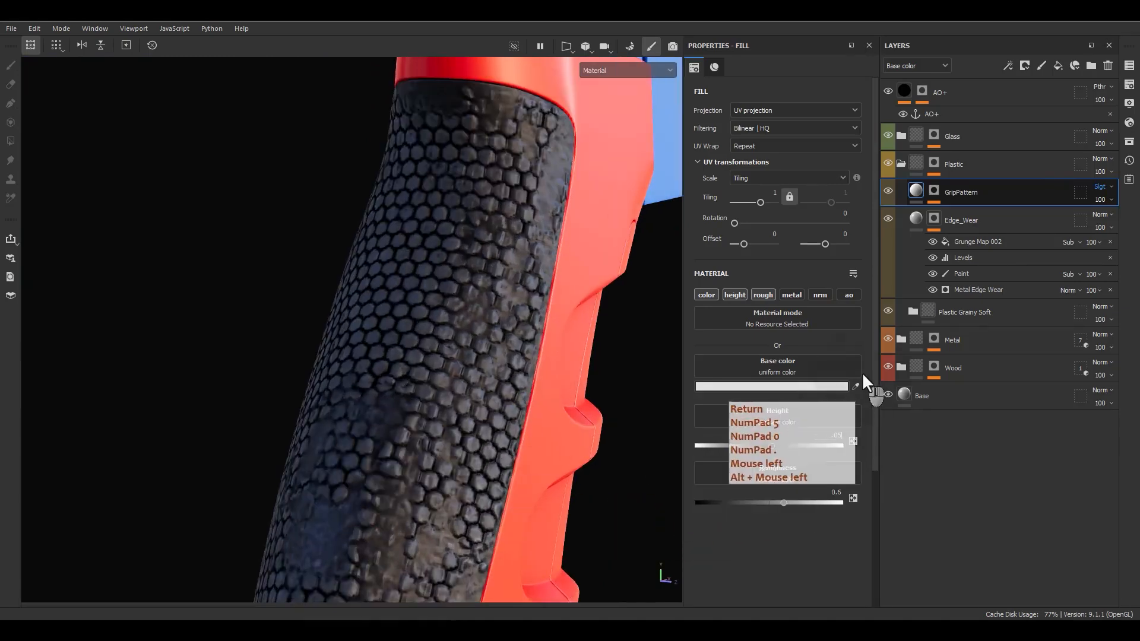
left_click_drag(606, 427, 532, 437, "alt")
right_click_drag(532, 437, 570, 410, "alt")
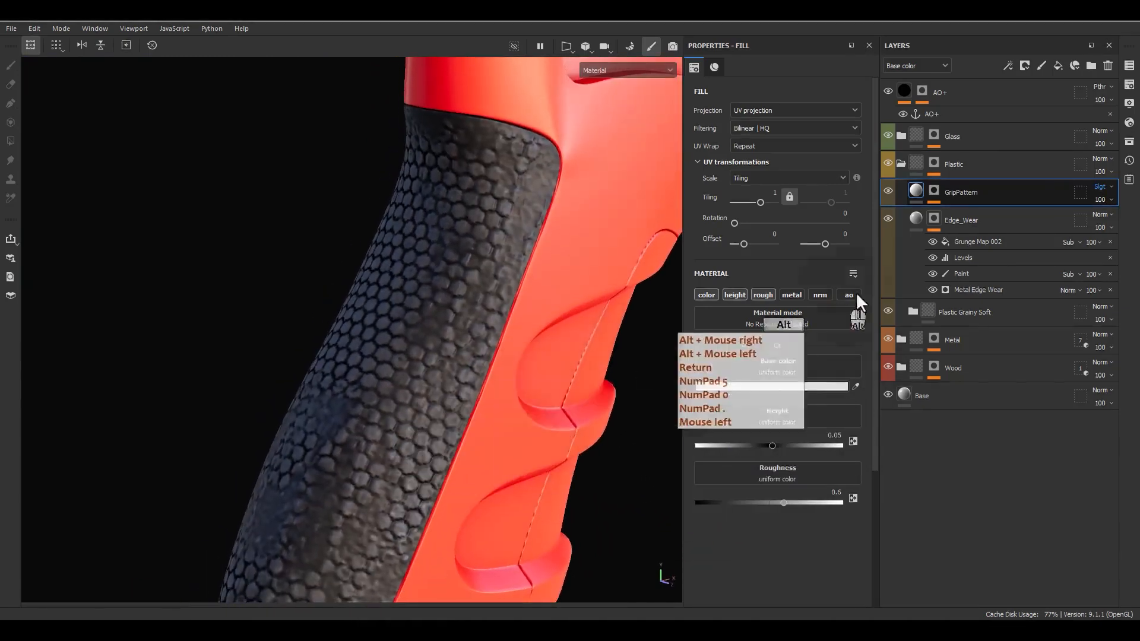
Step: Set the Border Width of the Hexagon Dots fill in GripPattern's mask to 0.64
left_click(933, 189)
left_click(972, 245)
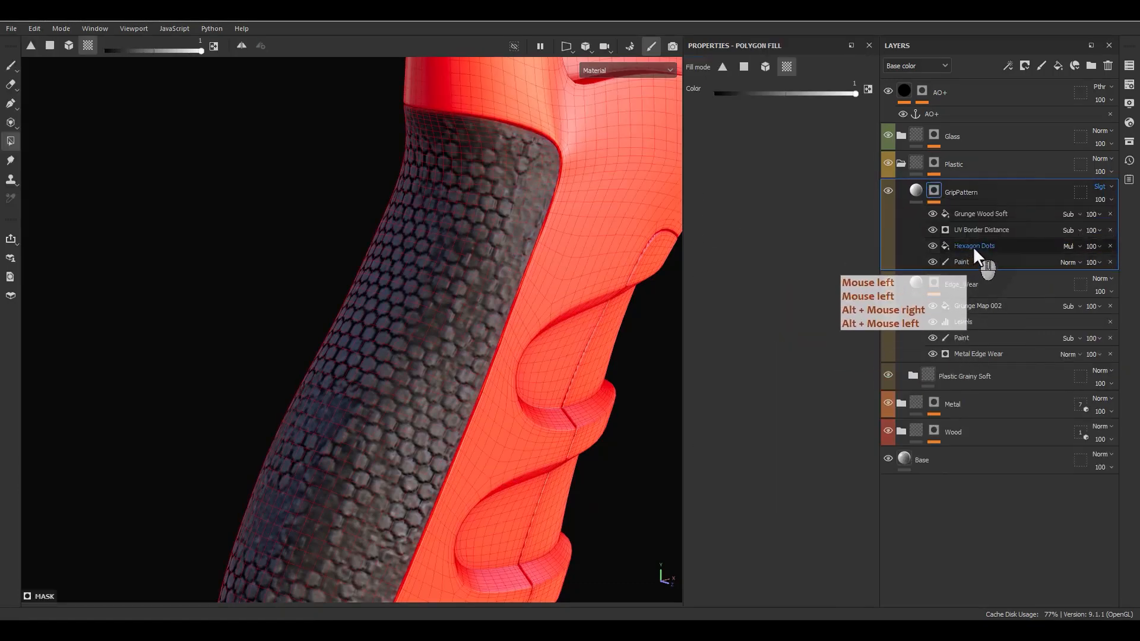
left_click_drag(756, 402, 803, 403)
left_click_drag(635, 383, 555, 380, "alt")
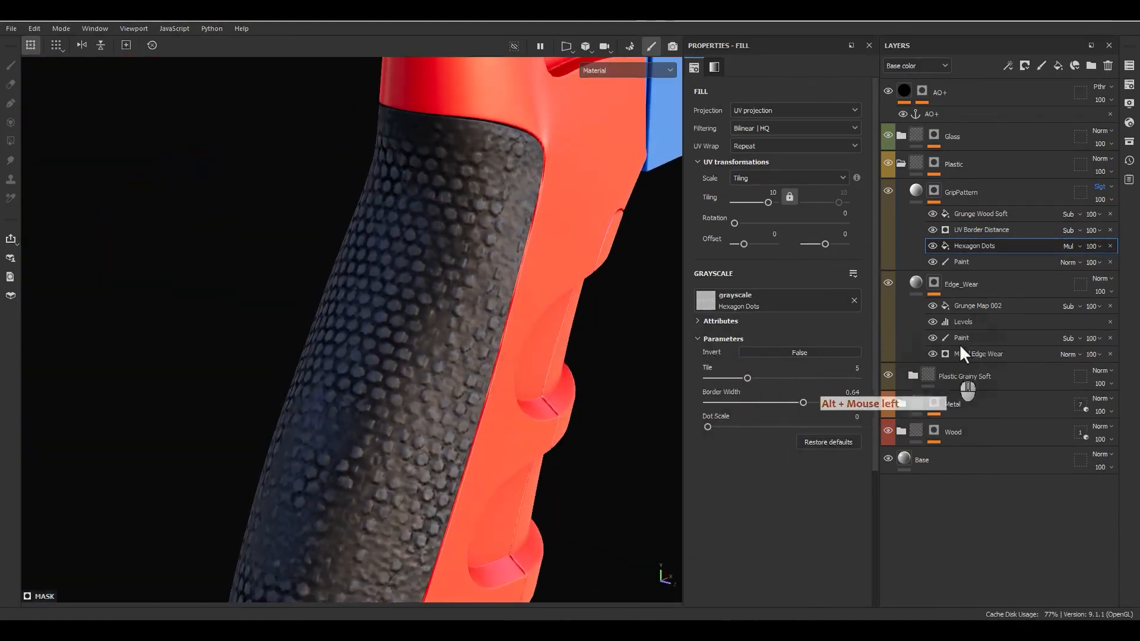
Step: Reduce the Grunge Wood Soft fill's opacity in the GripPattern mask to 88
left_click(1031, 216)
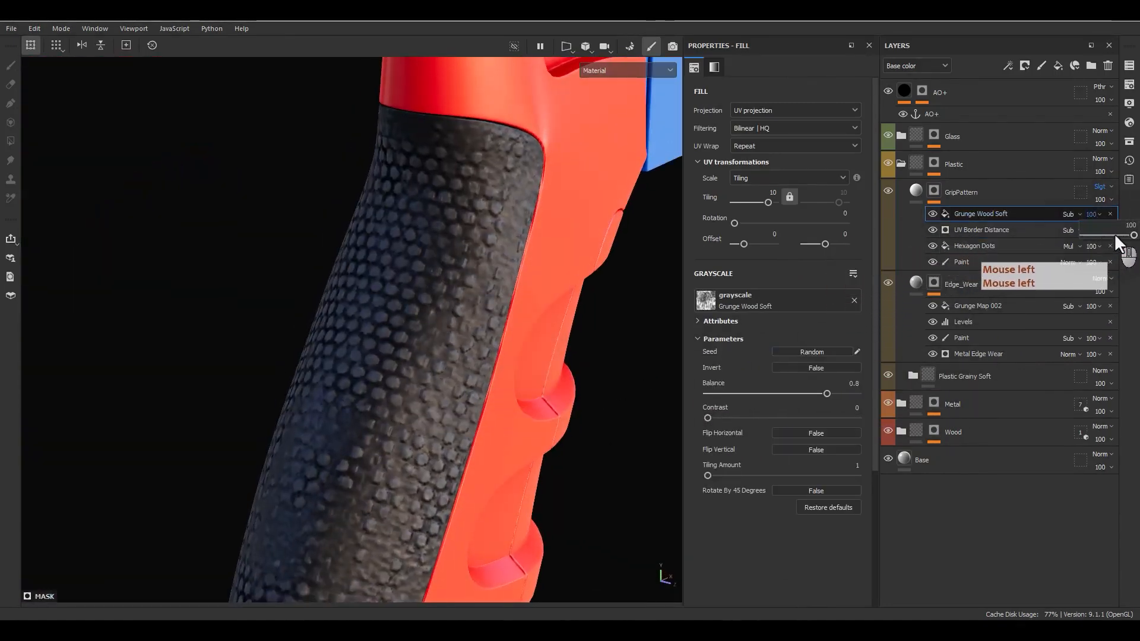
mouse_move(1114, 233)
left_mouse_down()
mouse_move(1096, 232)
mouse_move(1119, 234)
left_mouse_up()
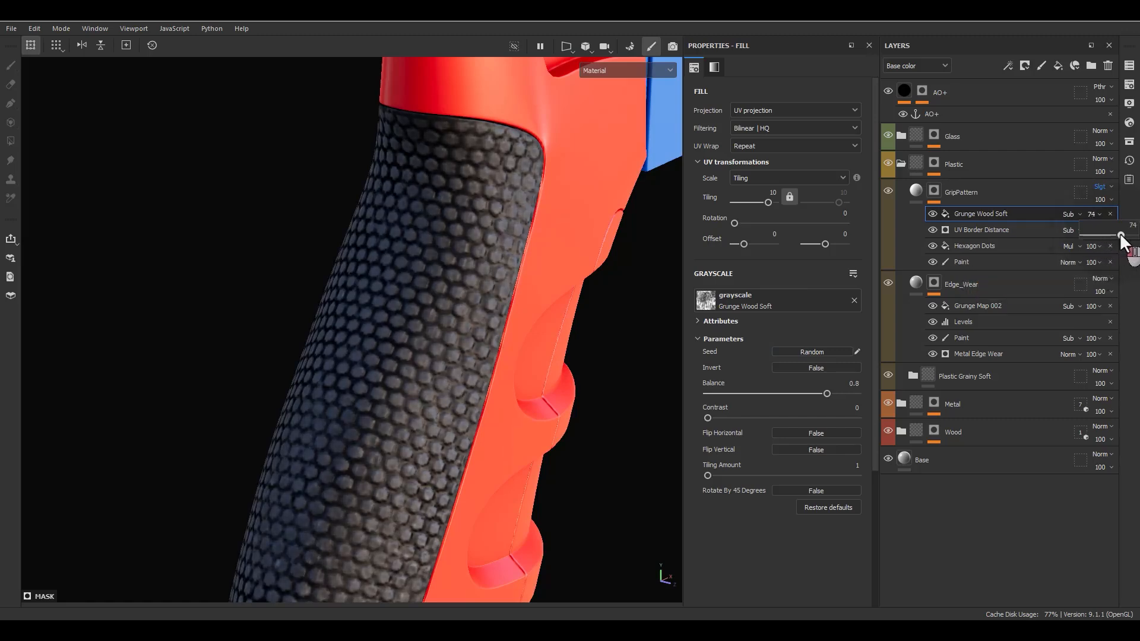
left_click_drag(437, 433, 404, 431, "alt")
right_click_drag(403, 430, 400, 275, "alt")
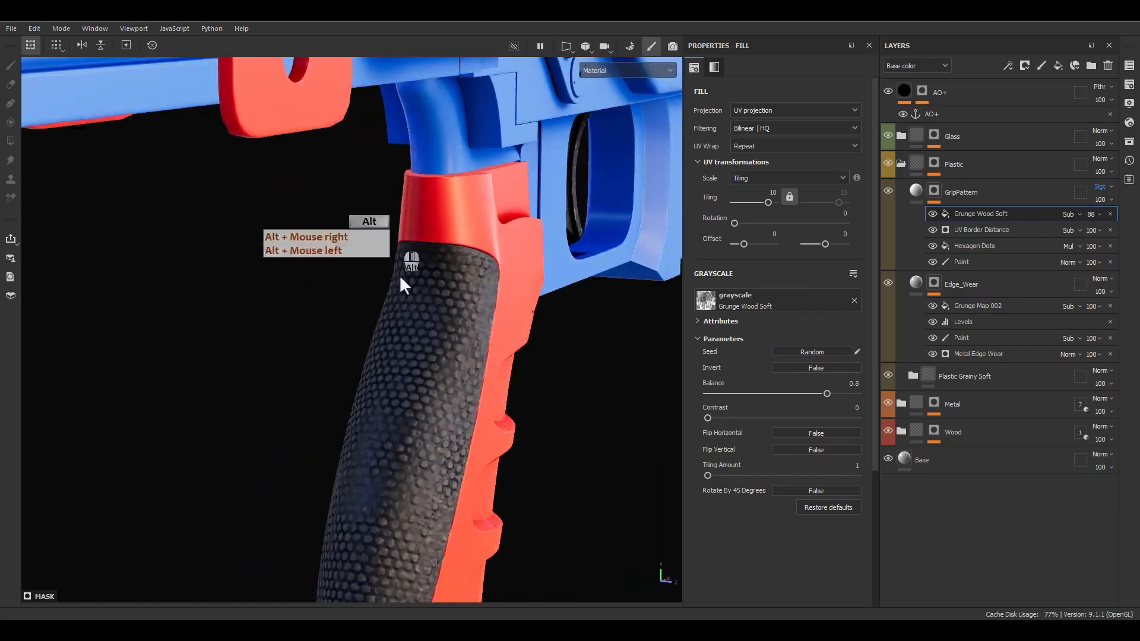
middle_click_drag(448, 585, 426, 478, "alt")
mouse_move(426, 478)
left_mouse_down("alt")
mouse_move(331, 495)
mouse_move(313, 422)
mouse_move(626, 473)
mouse_move(433, 475)
left_mouse_up("alt")
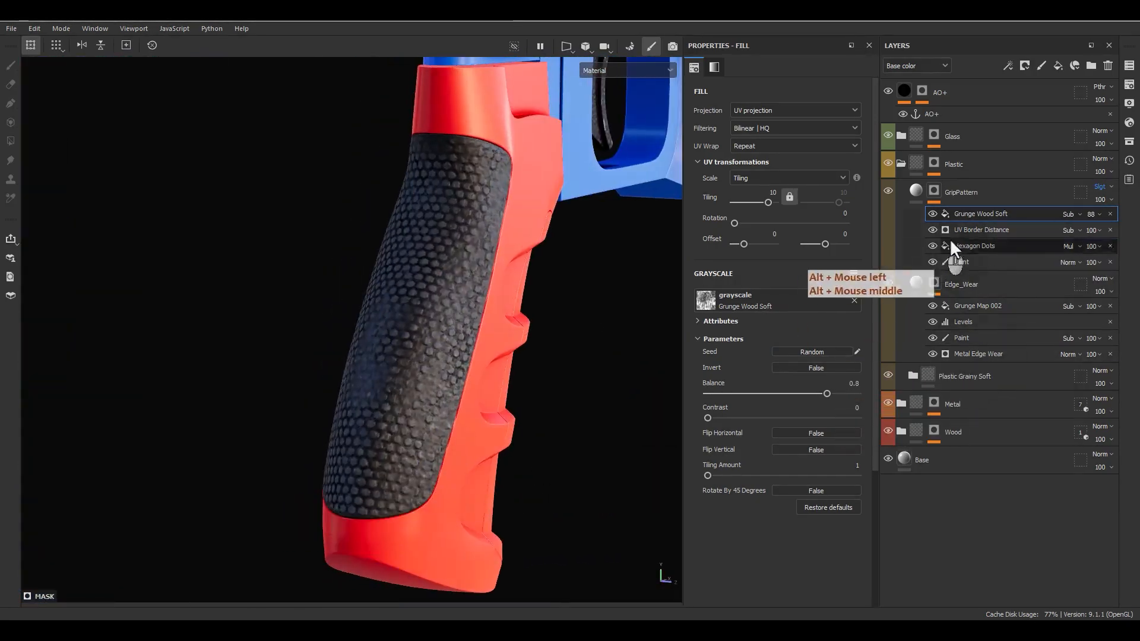
Step: Set the Balance of the UV Border Distance generator in GripPattern's mask to 0.15
left_click(979, 247)
left_click(985, 231)
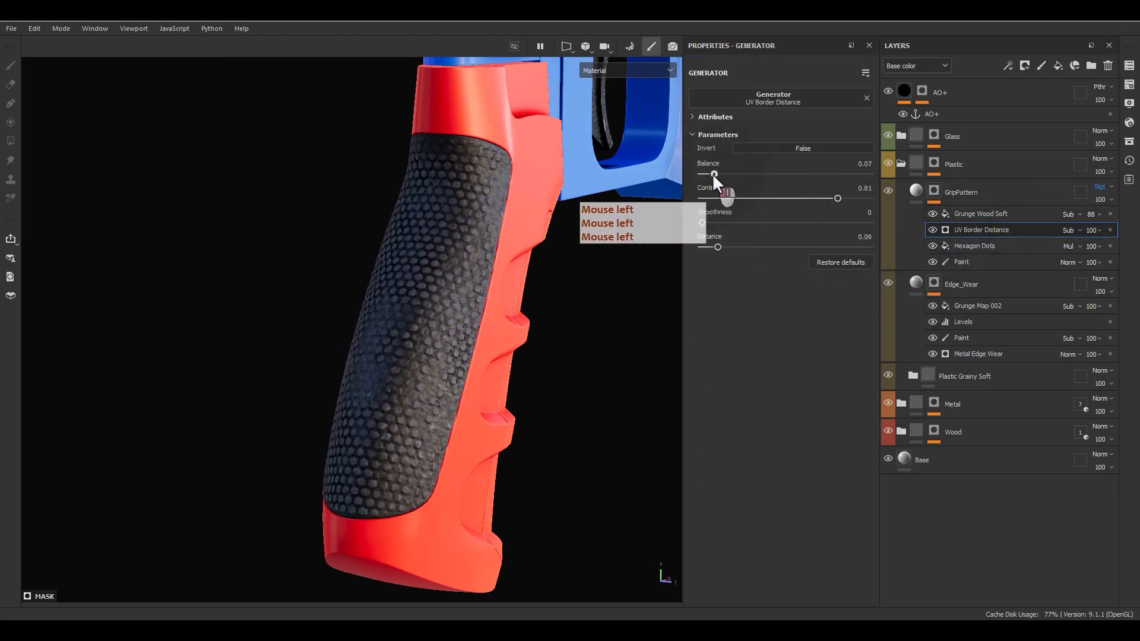
left_click_drag(712, 173, 726, 172)
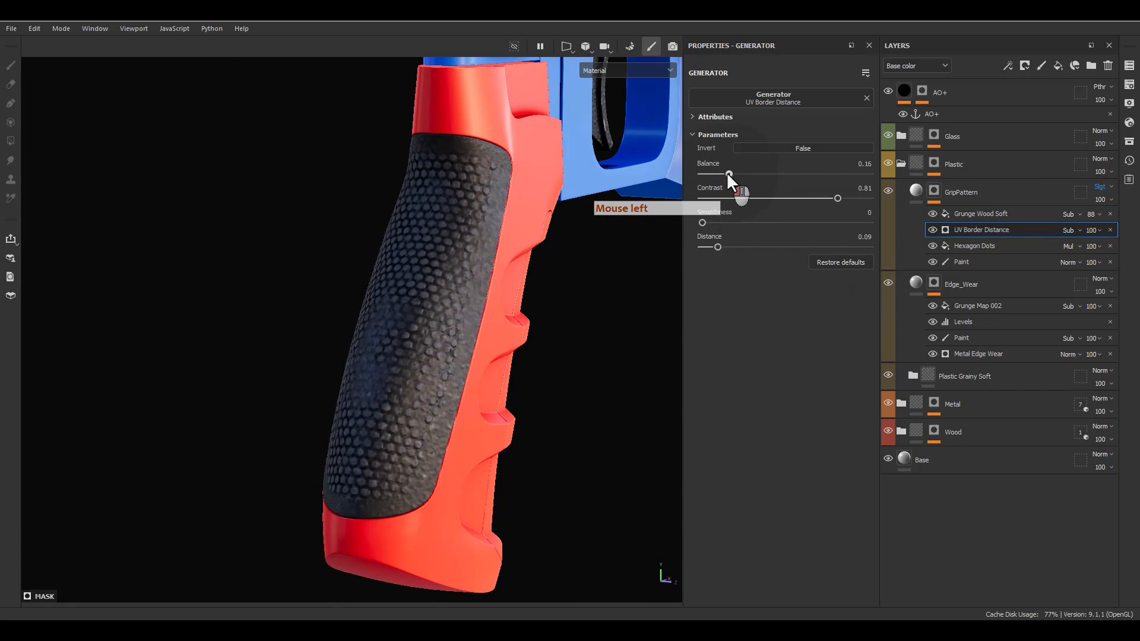
left_click(718, 245)
mouse_move(718, 245)
left_mouse_down()
mouse_move(753, 243)
mouse_move(703, 253)
left_mouse_up()
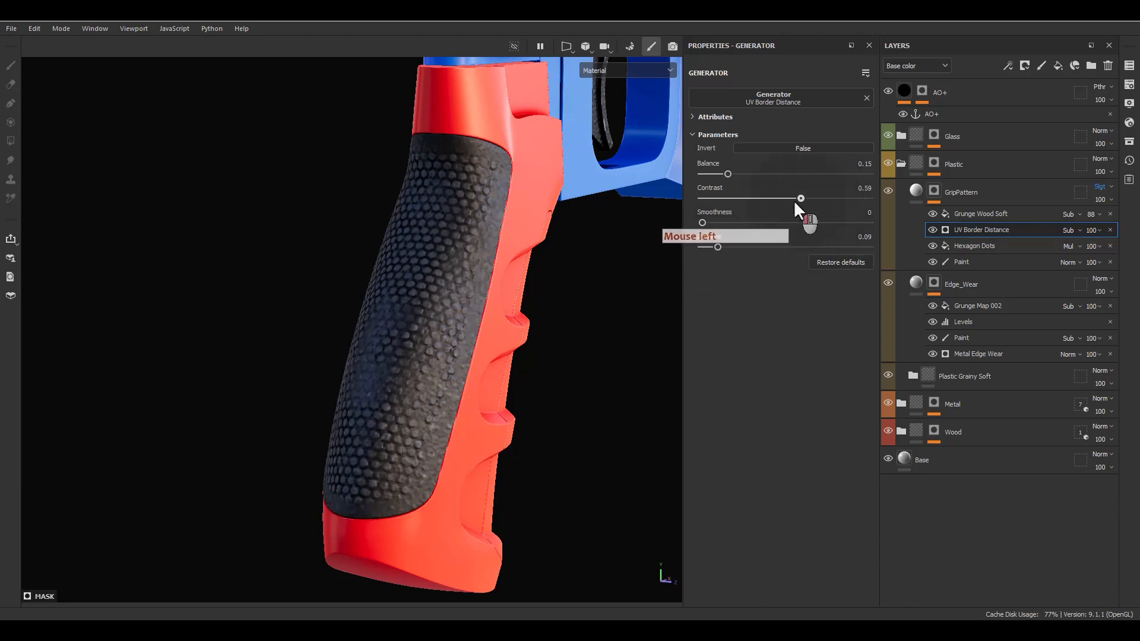
Step: Set the UV Border Distance generator's Distance to 0.06 and its Contrast to 0
left_click_drag(718, 207, 703, 204)
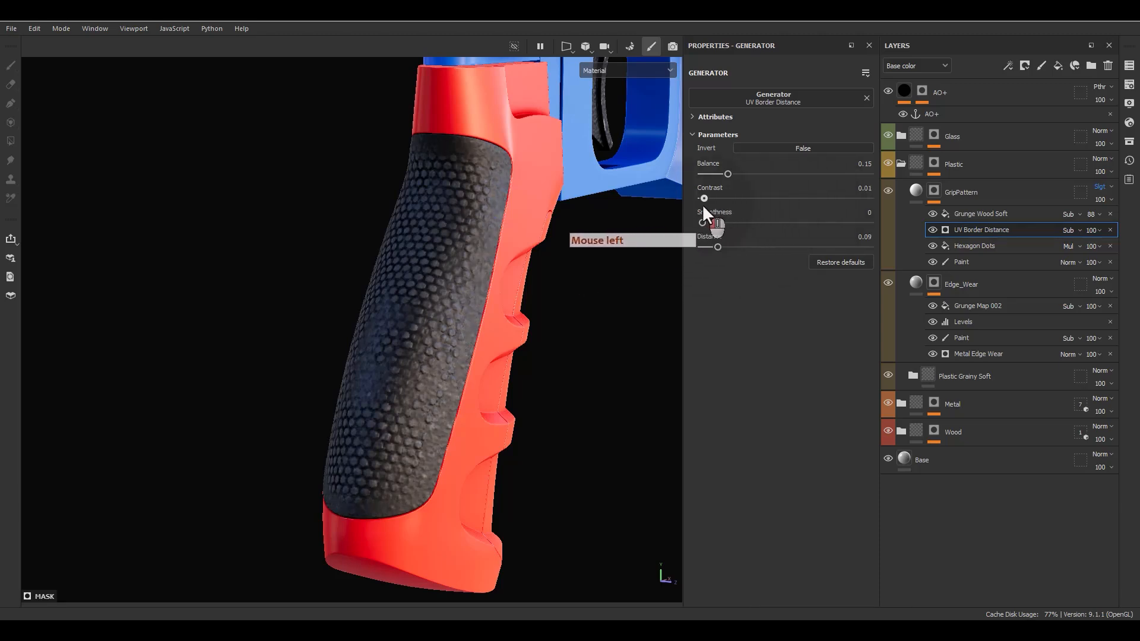
left_click_drag(716, 247, 711, 247)
left_click_drag(523, 249, 1077, 205, "alt")
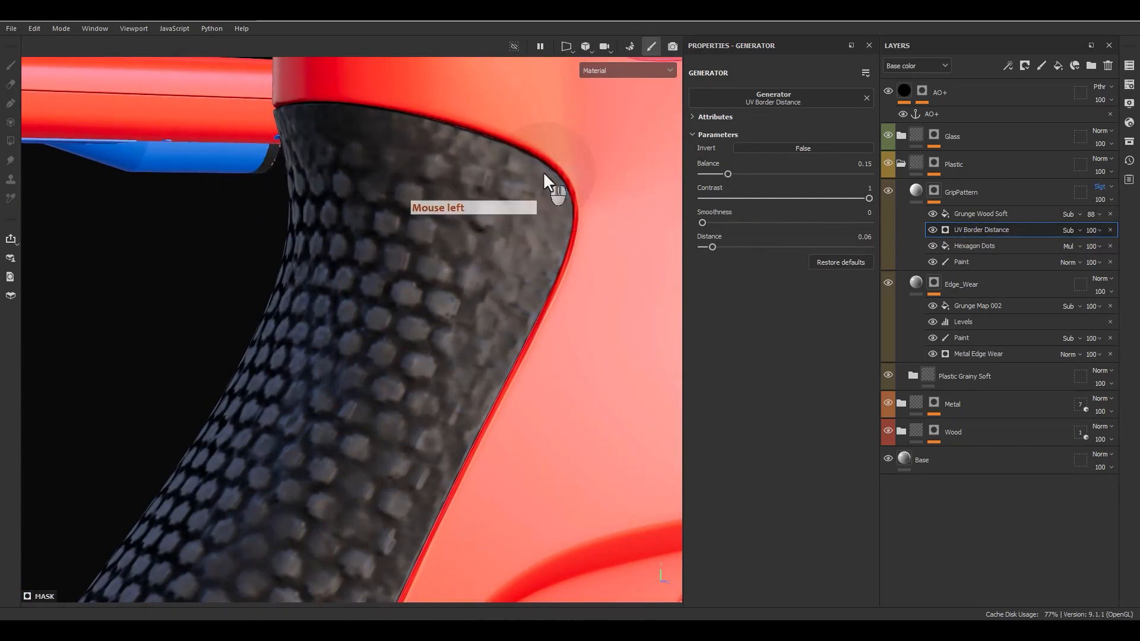
left_click_drag(289, 204, 352, 224)
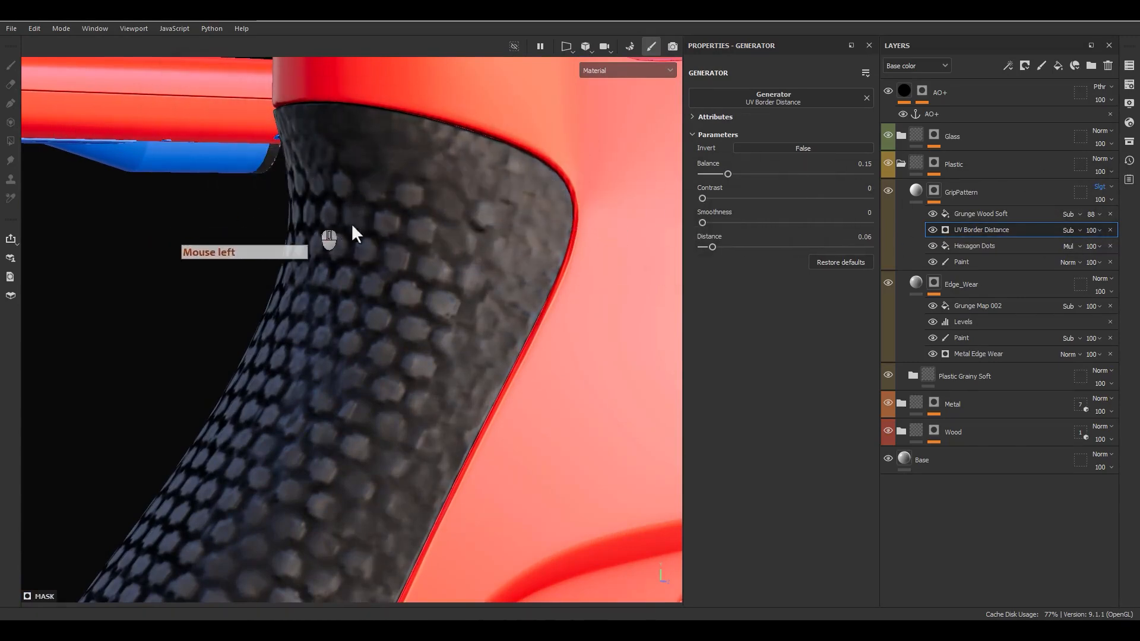
Step: Fine-tune the UV Border Distance generator's Balance to 0.14 and check the pattern's edge on the whole grip
left_click_drag(422, 249, 725, 176, "alt")
left_click_drag(575, 325, 563, 392, "alt")
right_click_drag(563, 391, 287, 24, "alt")
middle_click_drag(462, 320, 562, 433, "alt")
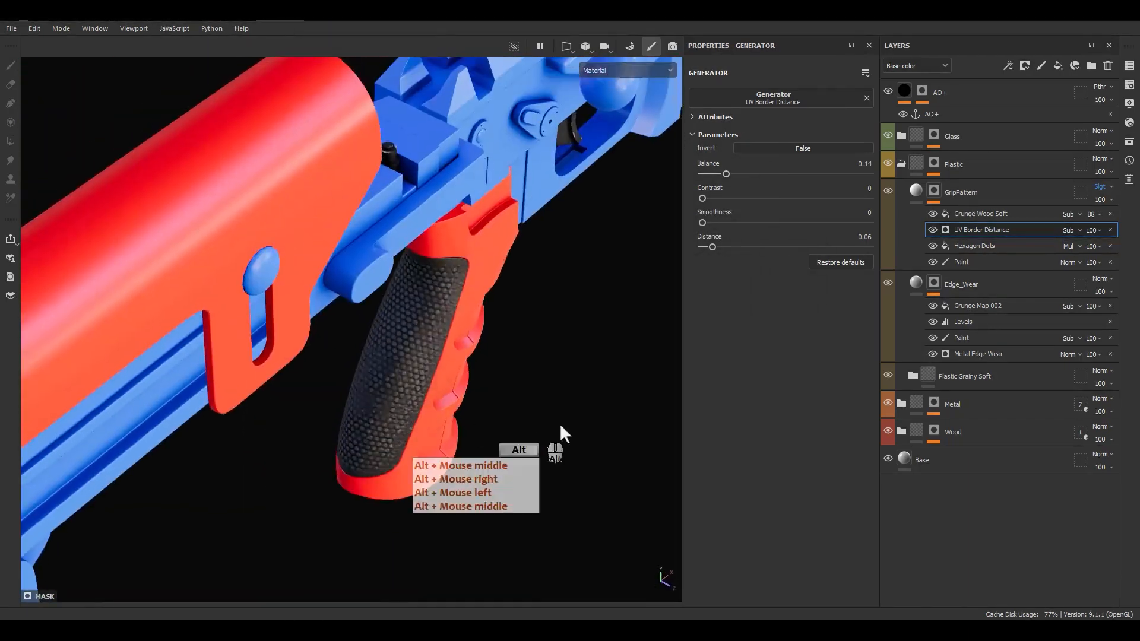
left_click_drag(562, 433, 546, 306, "alt")
Step: Add a fill layer named Scratches above GripPattern in the Plastic folder
left_click(918, 190)
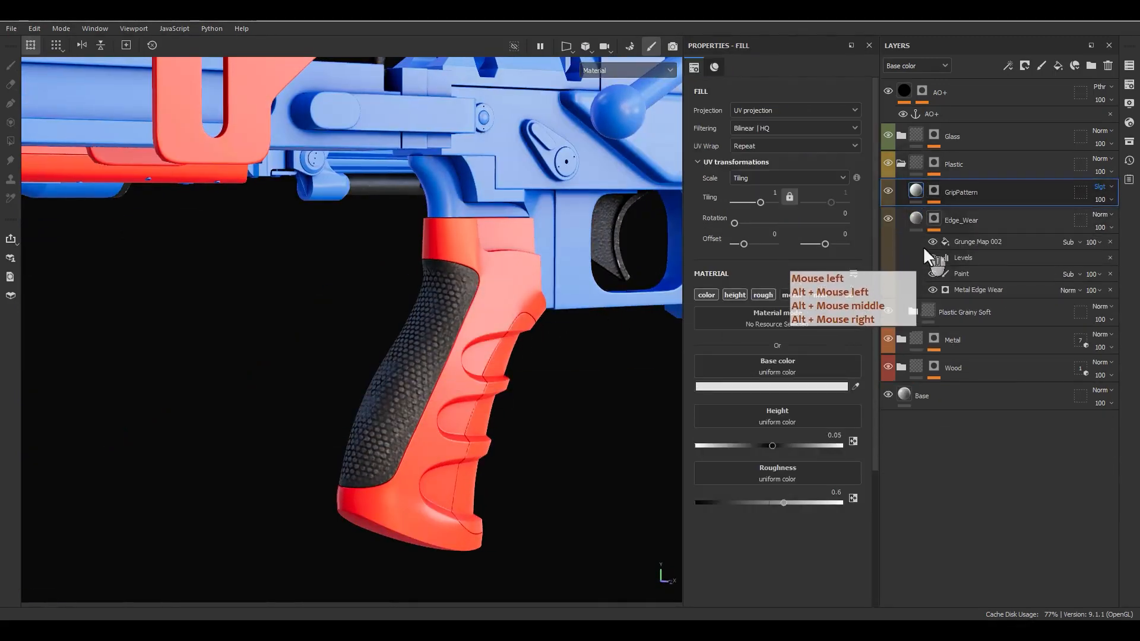
left_click(918, 218)
left_click(957, 194)
left_click(1058, 65)
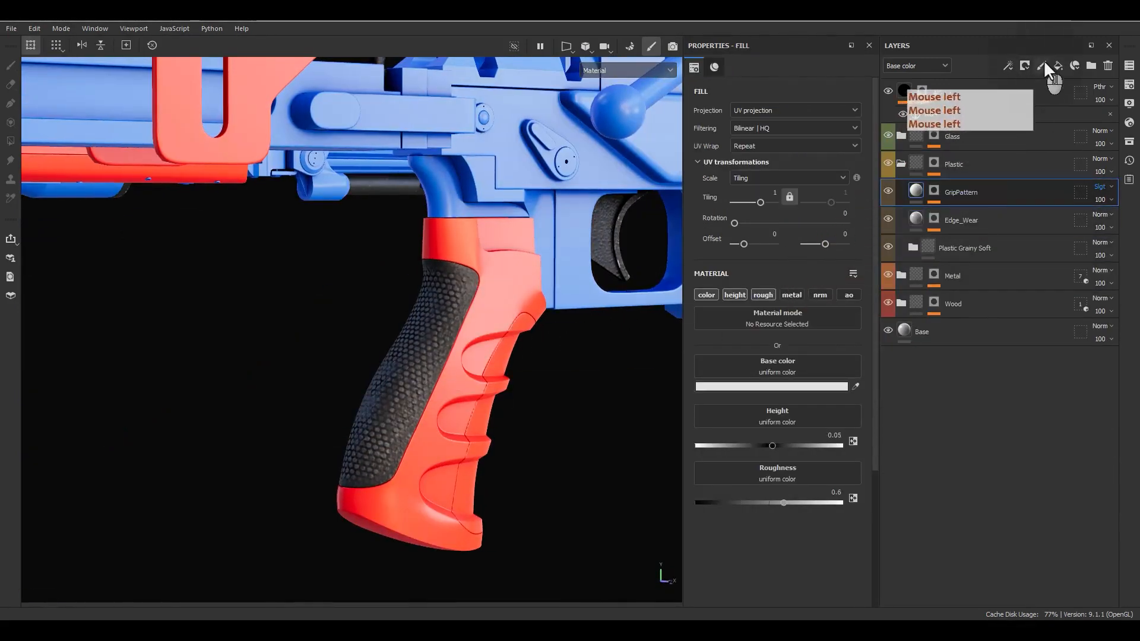
left_click(953, 189)
double_click(954, 190)
type("Scratches")
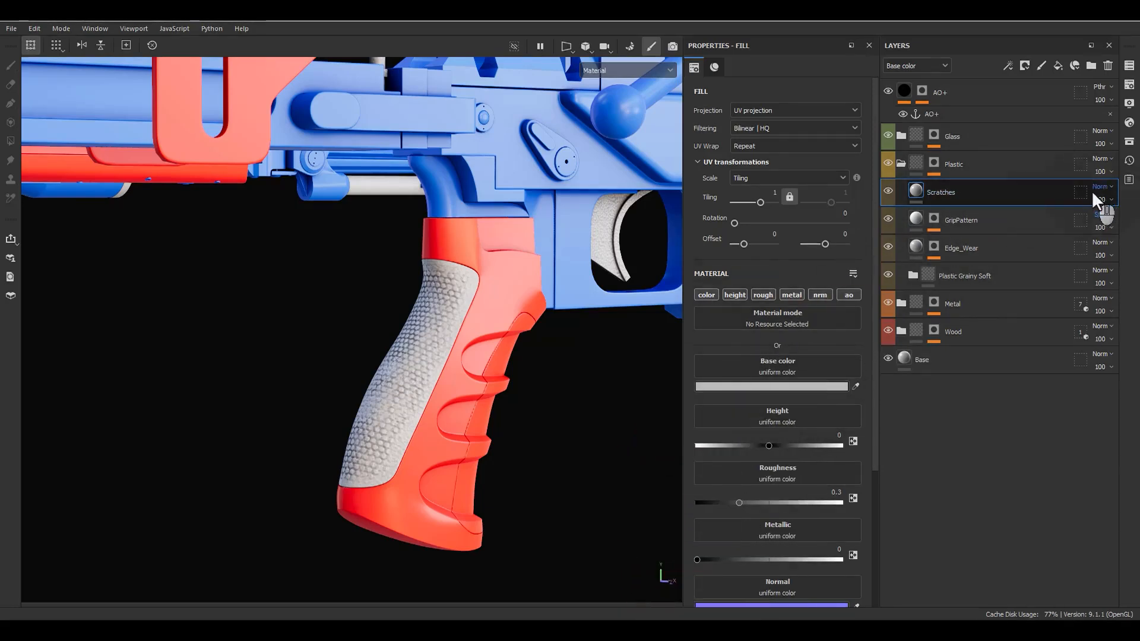
Step: Make the Scratches fill's base color white and set its Base color blending mode to Soft light
left_click(1102, 176)
left_click(780, 388)
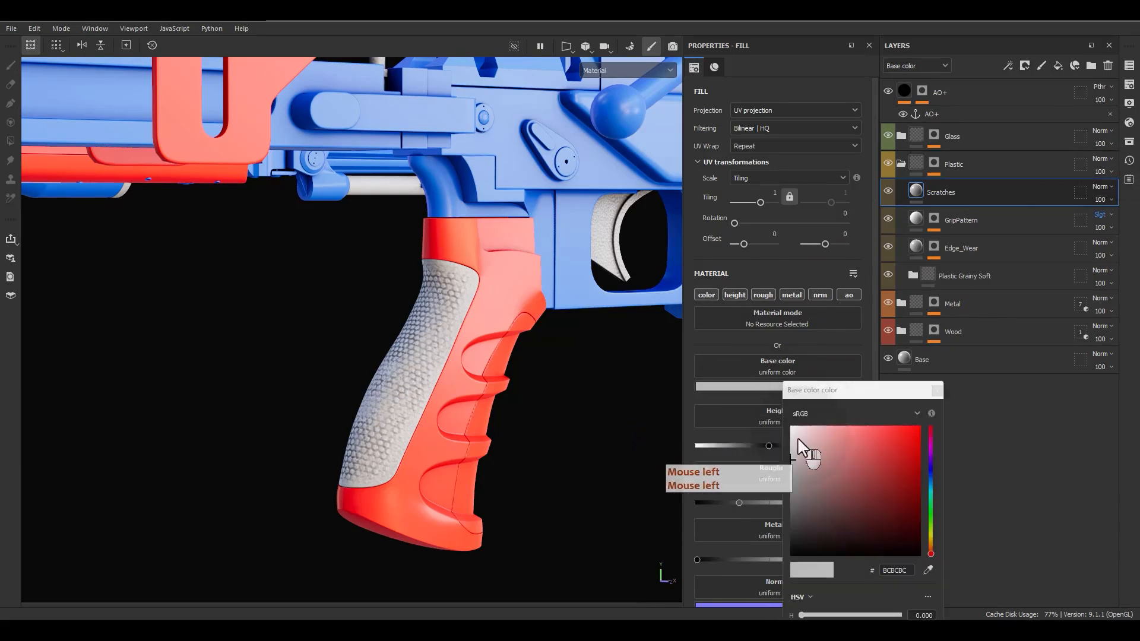
left_click_drag(795, 435, 751, 398)
left_click(938, 394)
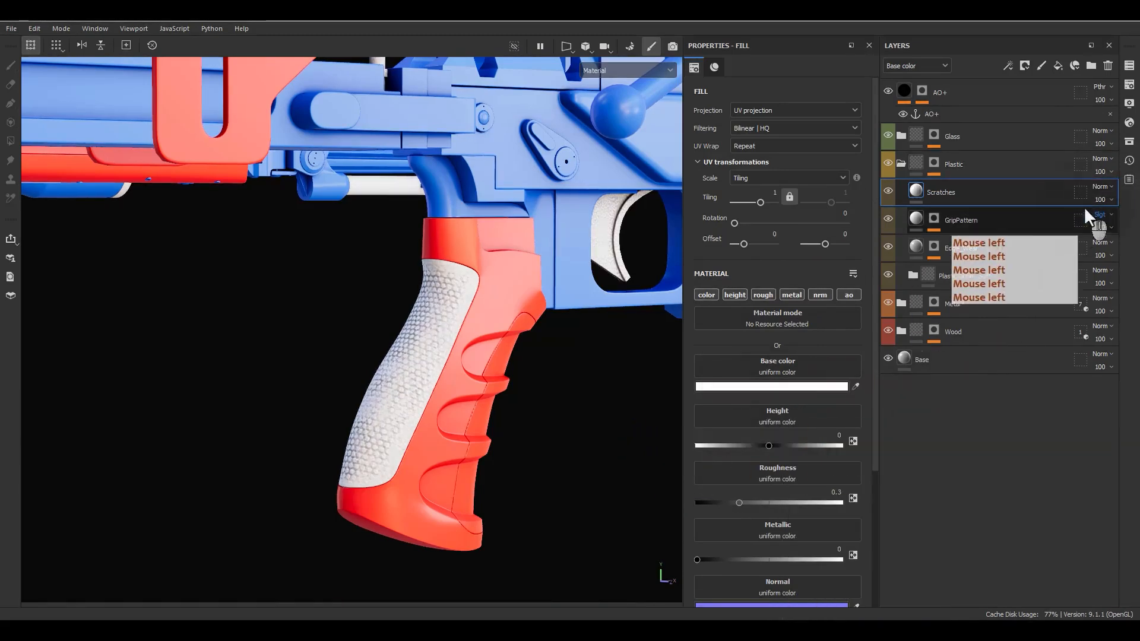
left_click(1102, 187)
left_click(1081, 420)
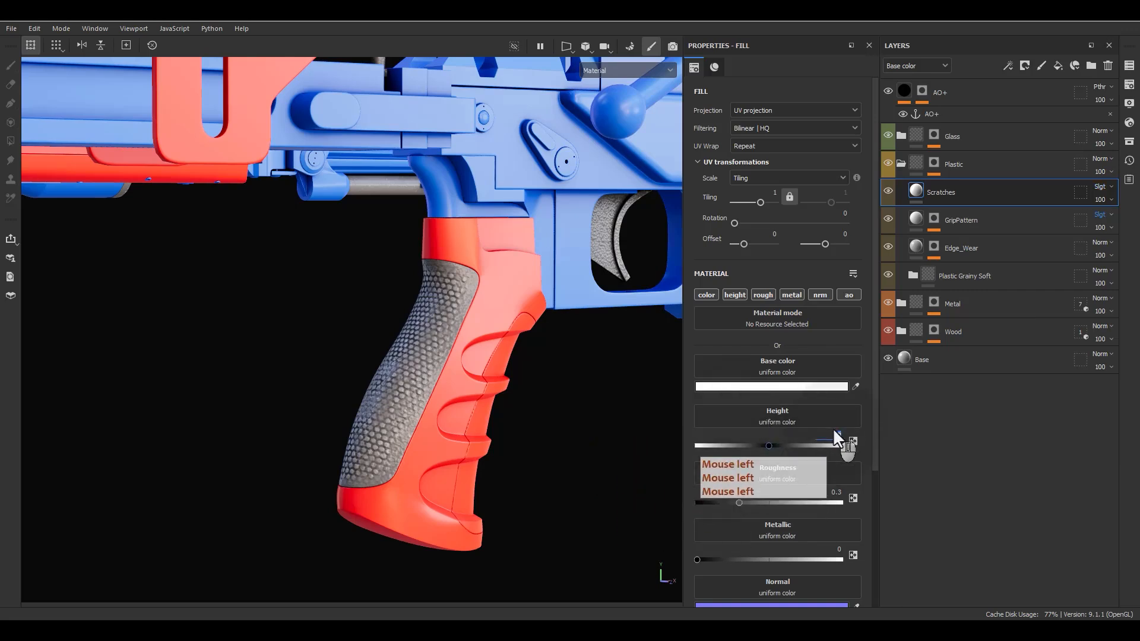
Step: Set the Scratches fill's Height to -0.02 and disable its normal and ambient occlusion channels
type("-0.02")
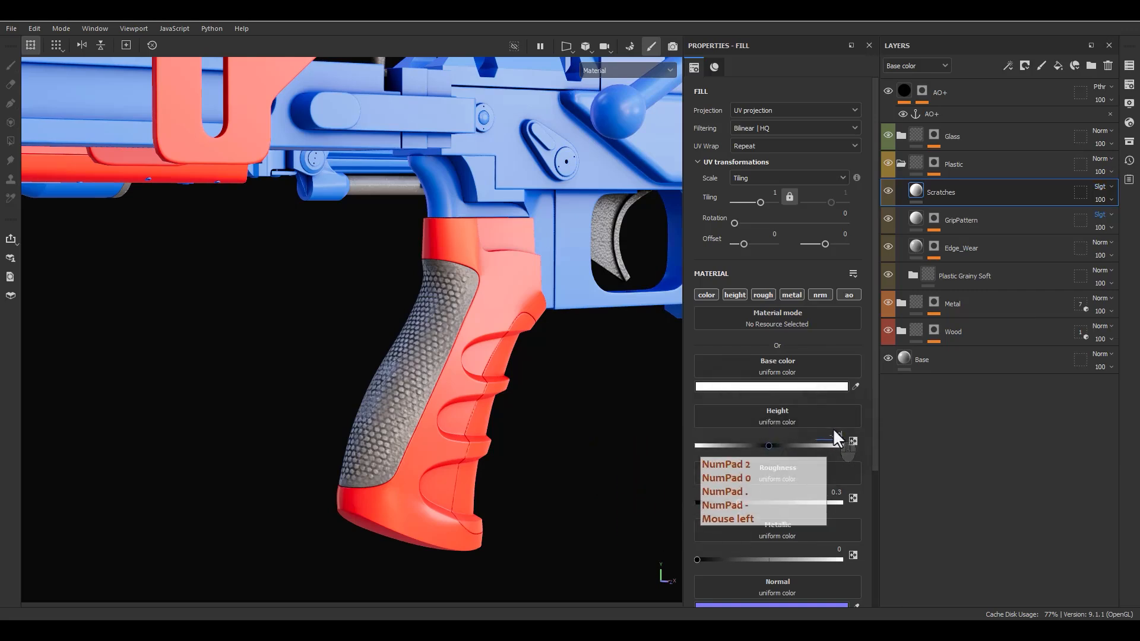
key("Return")
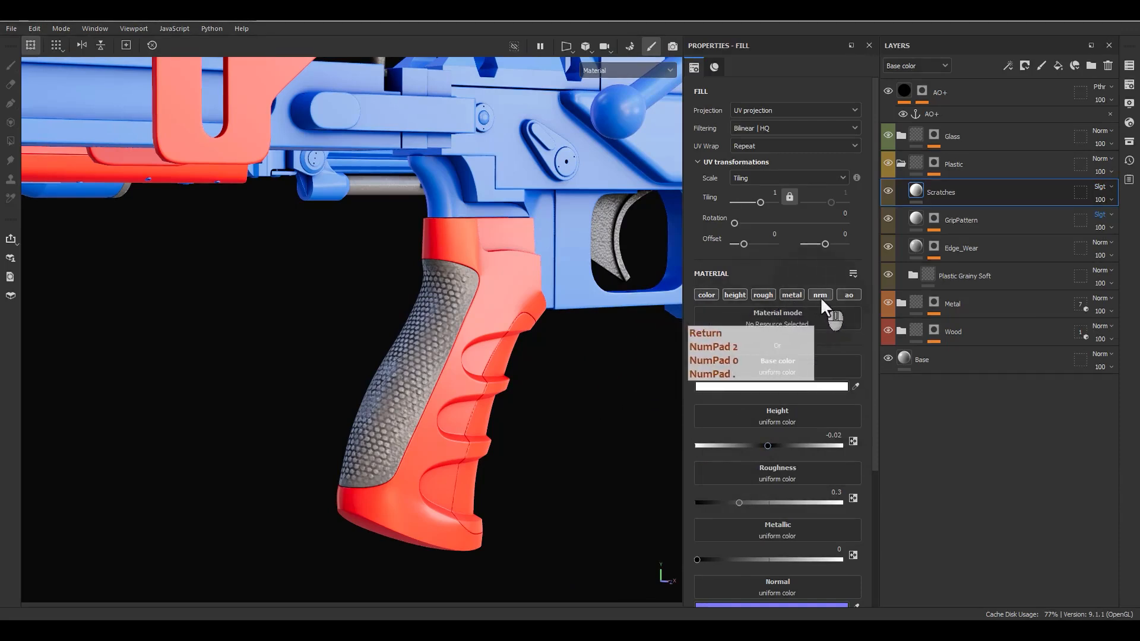
left_click(847, 295)
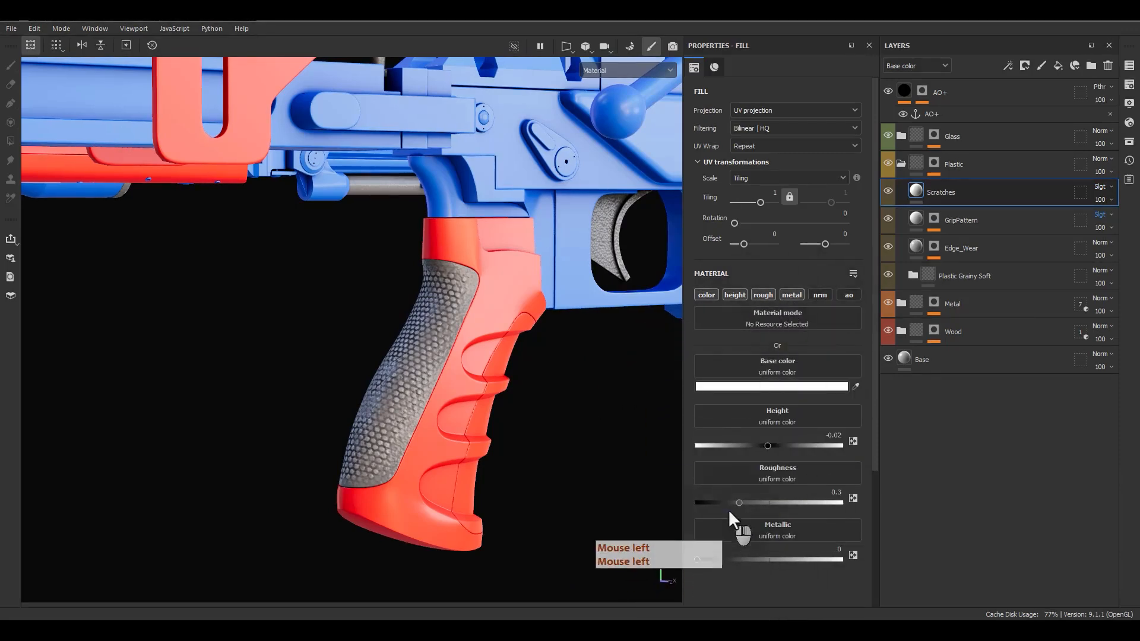
Step: Set the Scratches fill's Roughness to 0.8
left_click(831, 492)
type(".8")
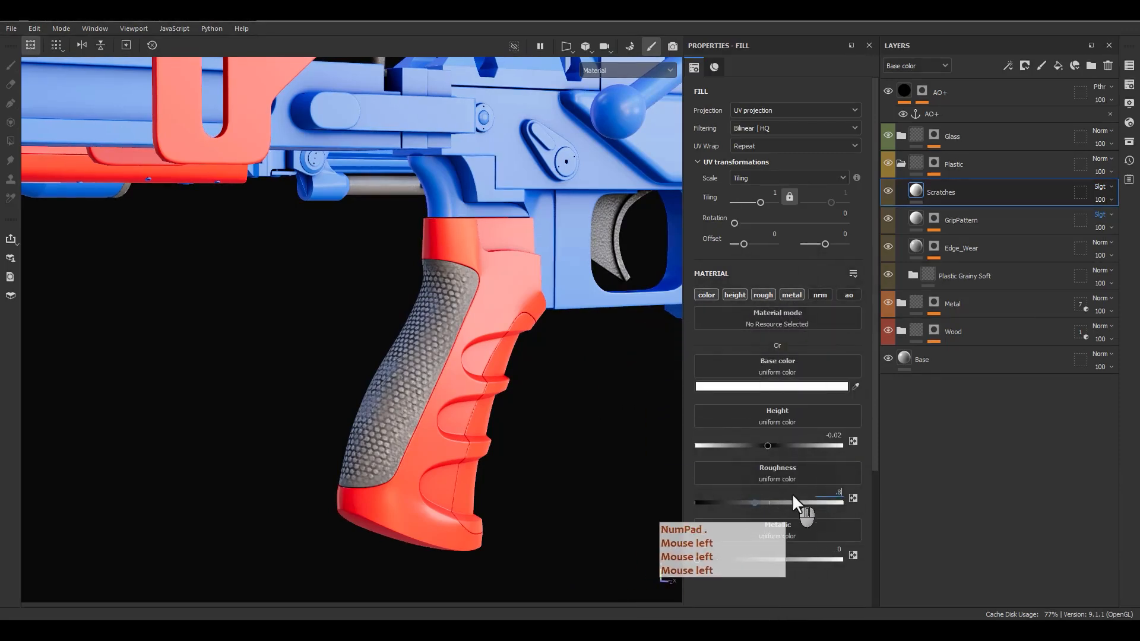
key("Return")
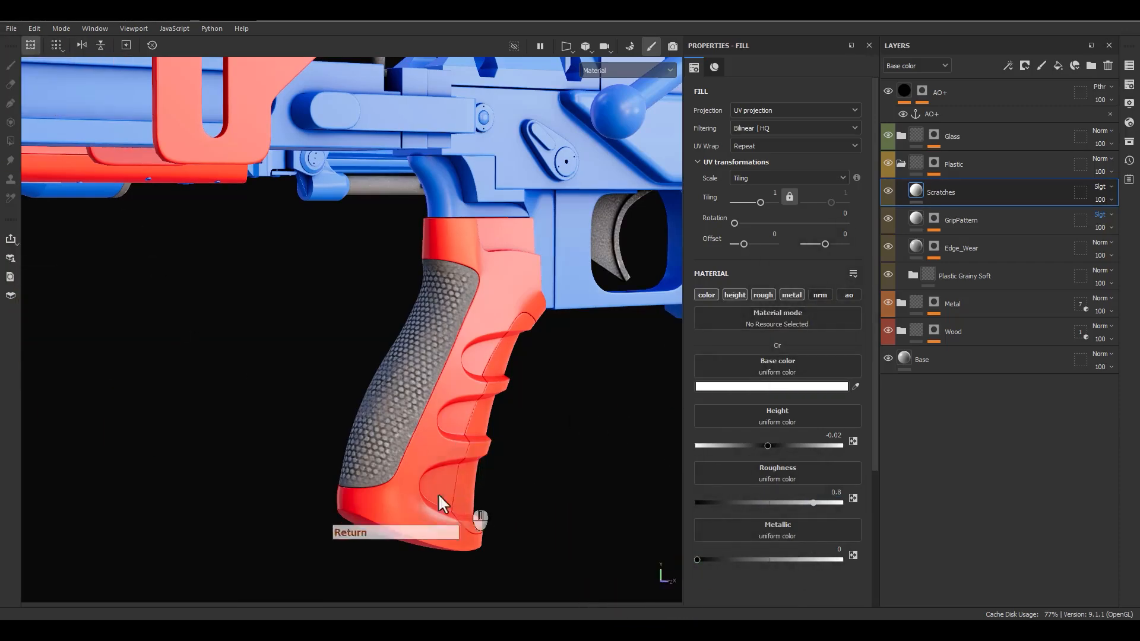
Step: Add a black mask to the Scratches layer
mouse_move(454, 387)
left_mouse_down("alt")
mouse_move(585, 395)
mouse_move(457, 390)
mouse_move(475, 385)
left_mouse_up("alt")
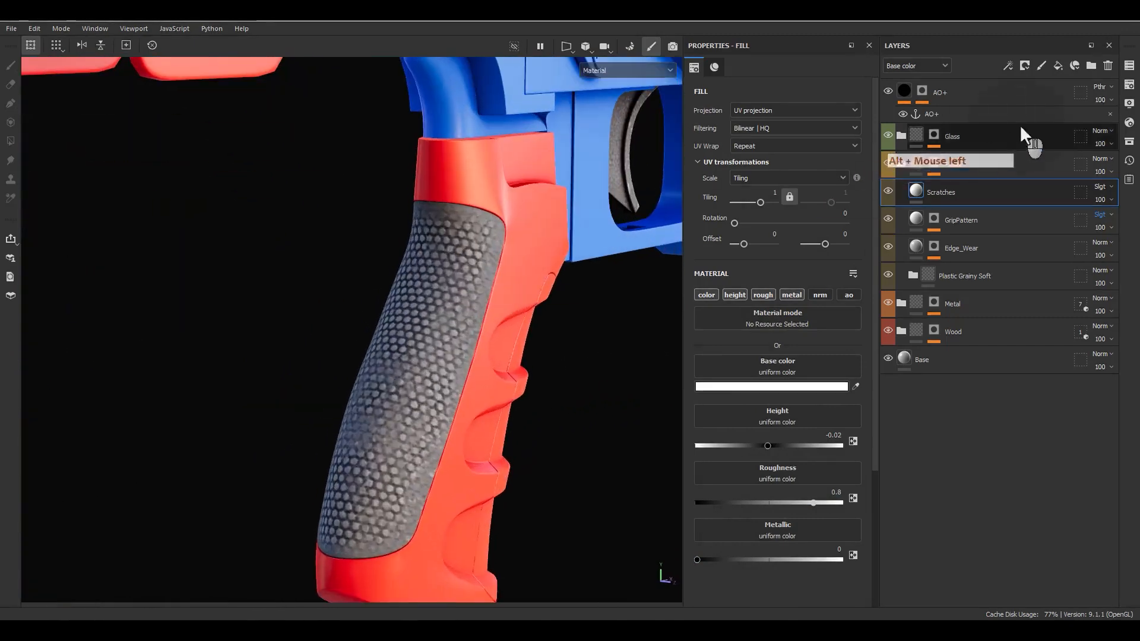
right_click(962, 193)
left_click(1015, 32)
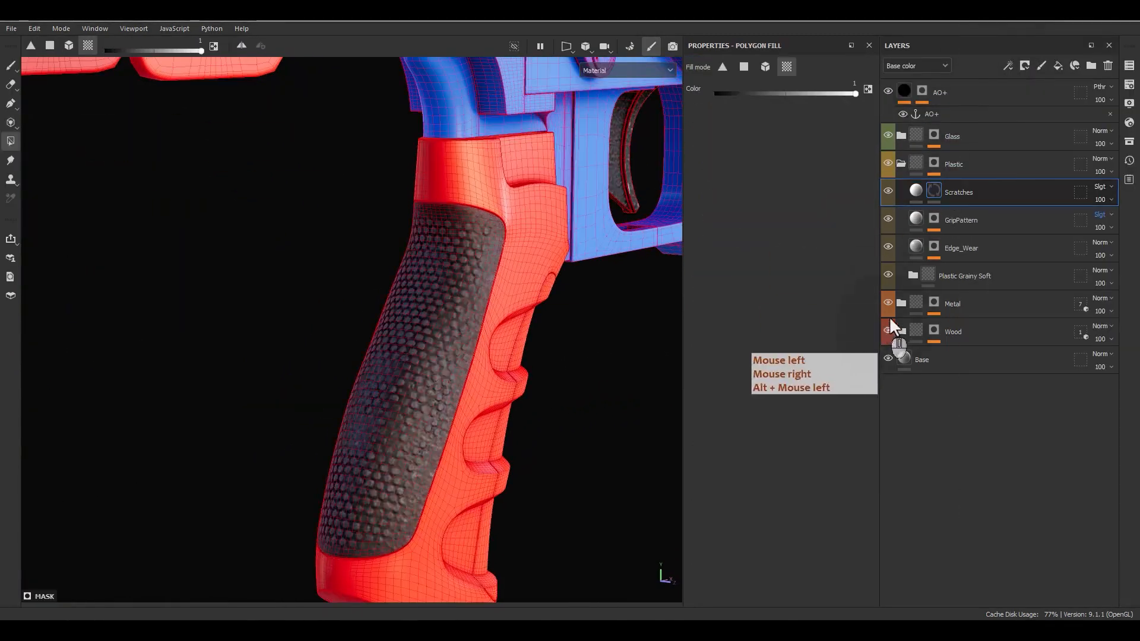
Step: Add a fill to the Scratches layer's mask and assign it the Grunge Scratches Dirty texture
right_click(931, 193)
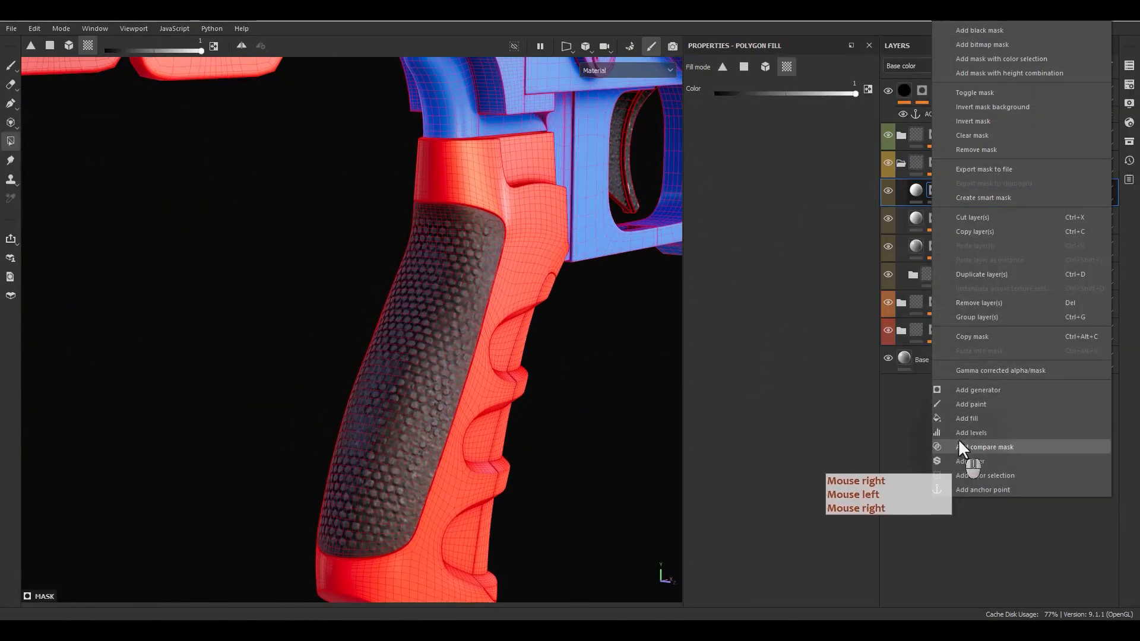
left_click(964, 421)
left_click(777, 298)
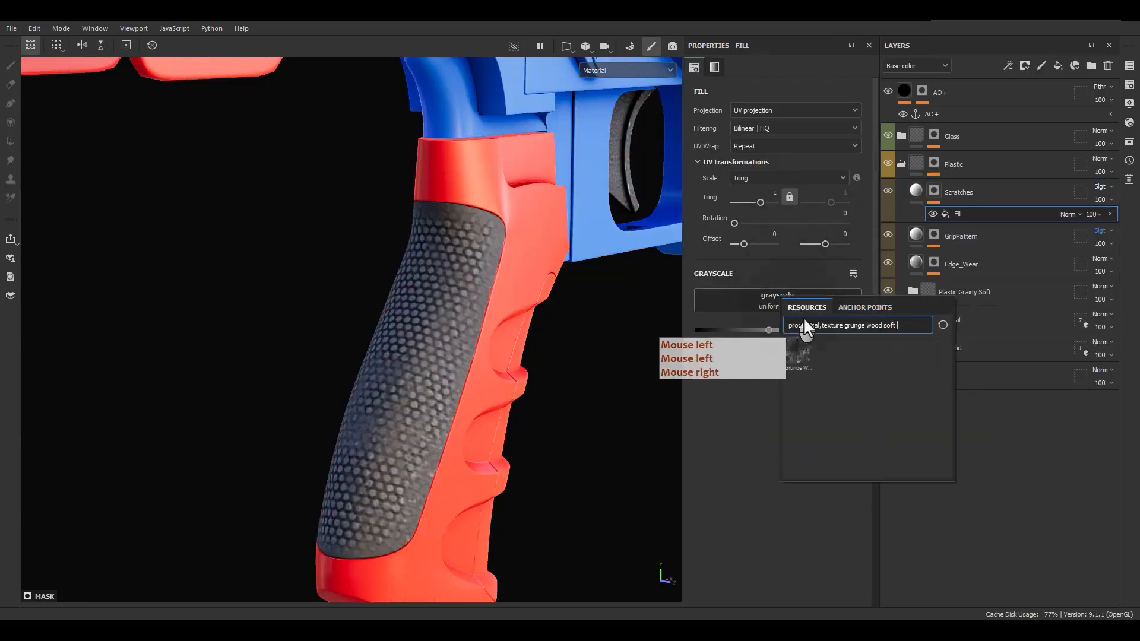
left_click_drag(878, 326, 845, 326)
type("scrat")
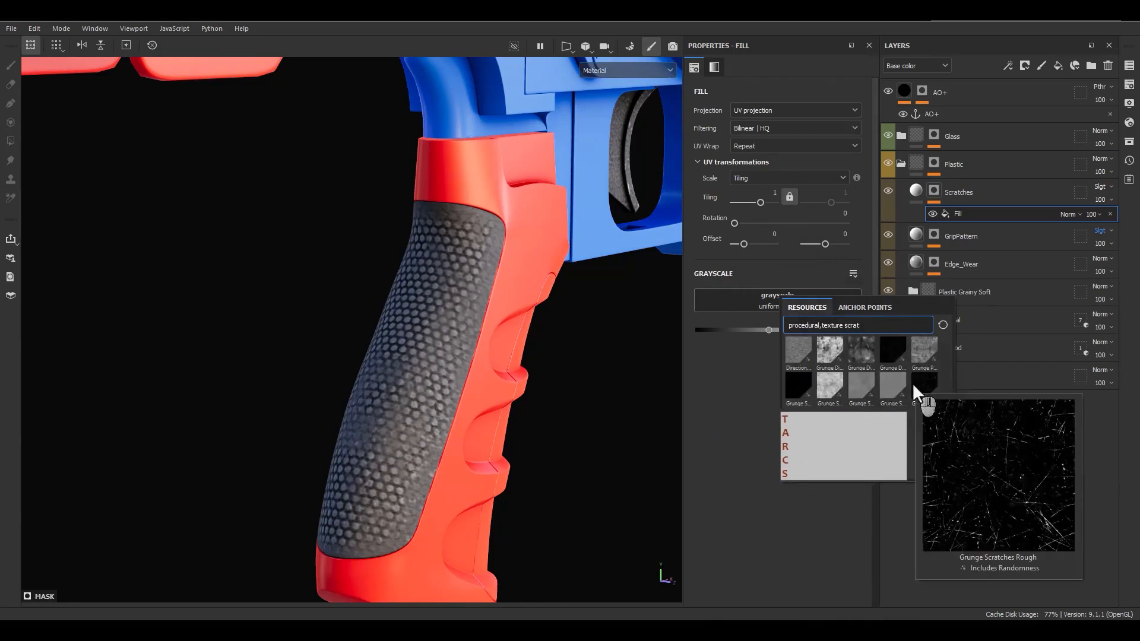
left_click(859, 382)
Step: Display the Scratches mask and set the grunge's Contrast to 0.79 and Balance to 0.38
left_click_drag(561, 384, 504, 363, "alt")
left_click(929, 202, "alt")
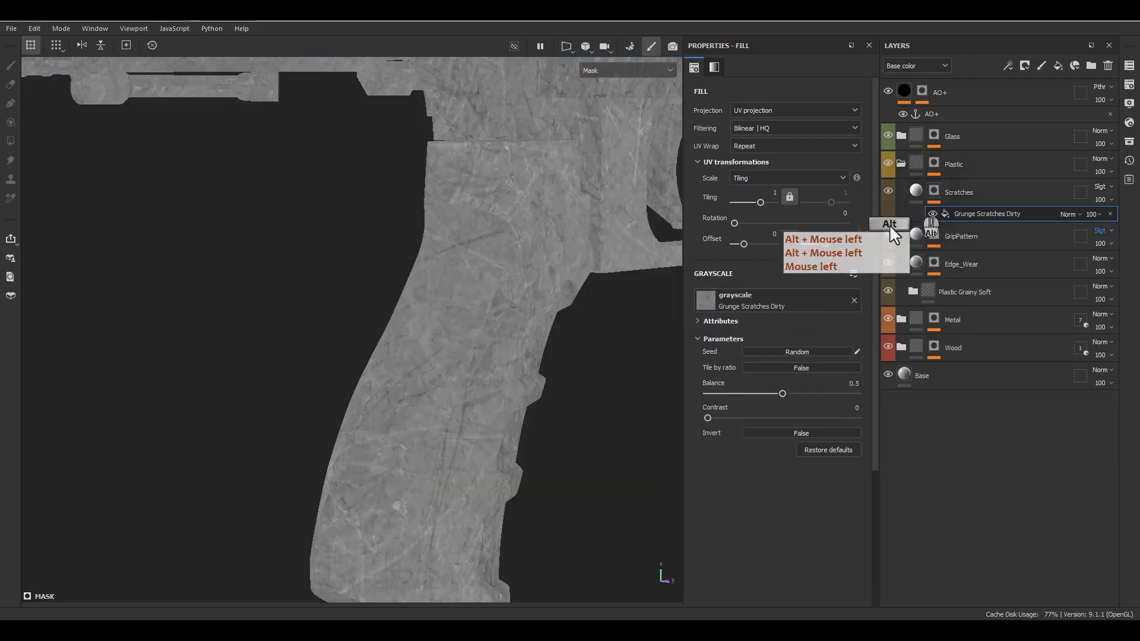
left_click_drag(739, 419, 768, 392)
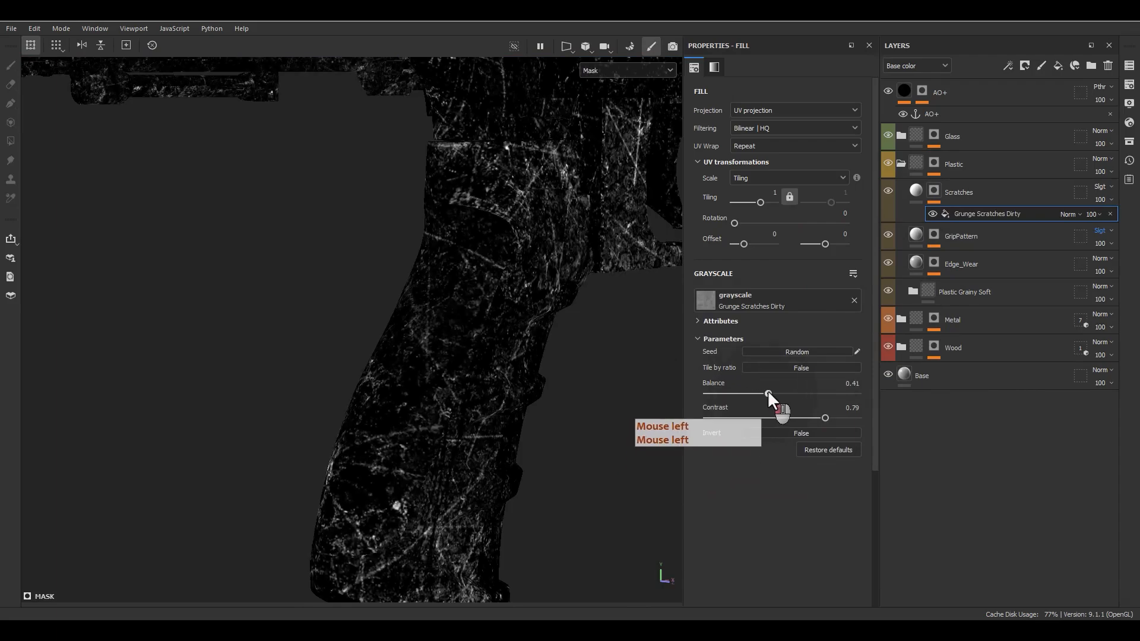
left_click(780, 366)
left_click(799, 368)
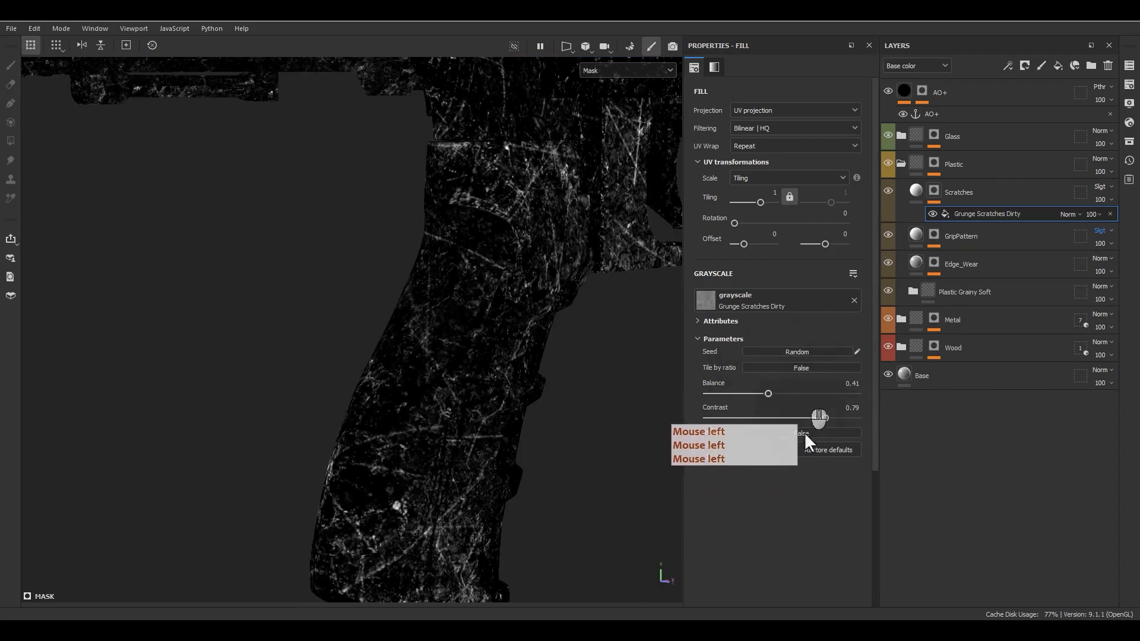
left_click(804, 433)
left_click(804, 433)
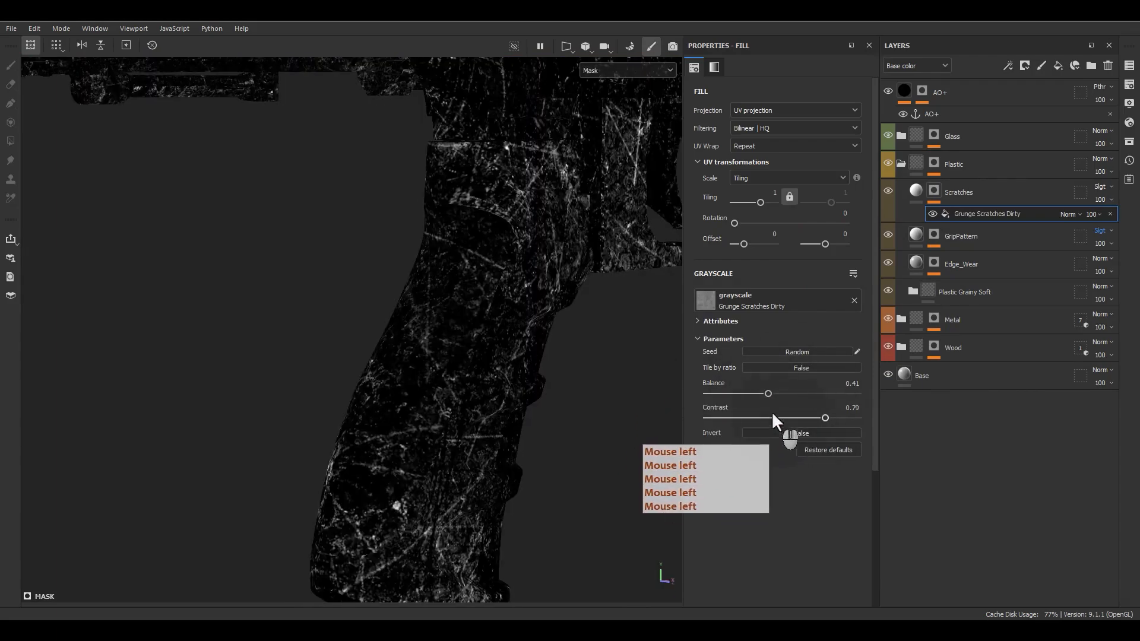
left_click(737, 393)
left_click_drag(736, 392, 764, 392)
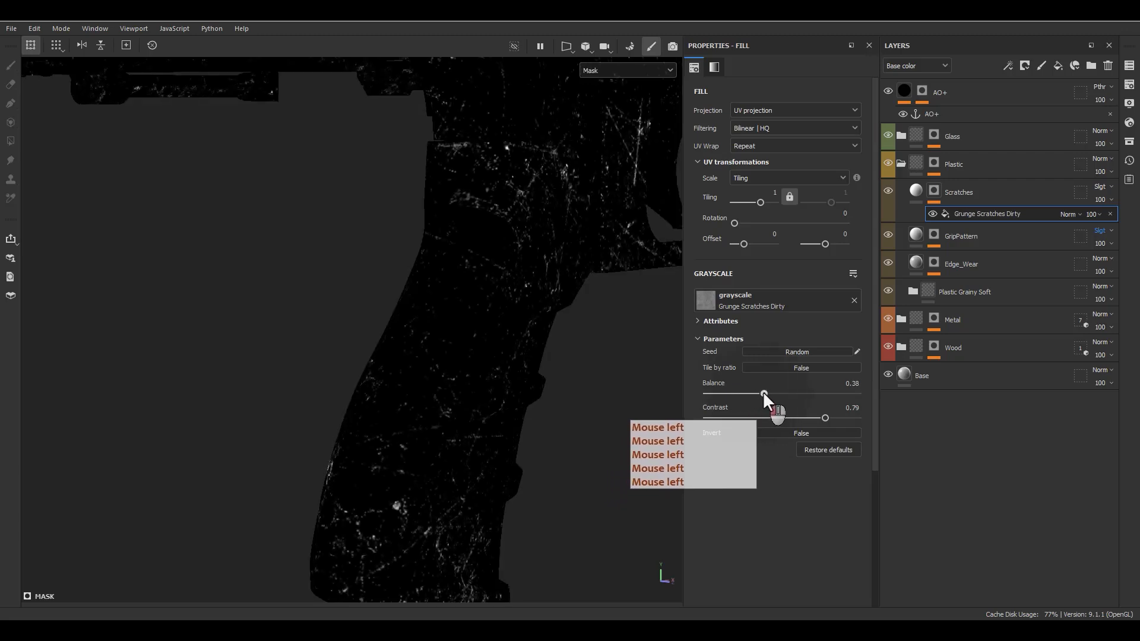
Step: Set the scratch grunge's Tiling to 4 and raise its Balance to 0.43
type("4")
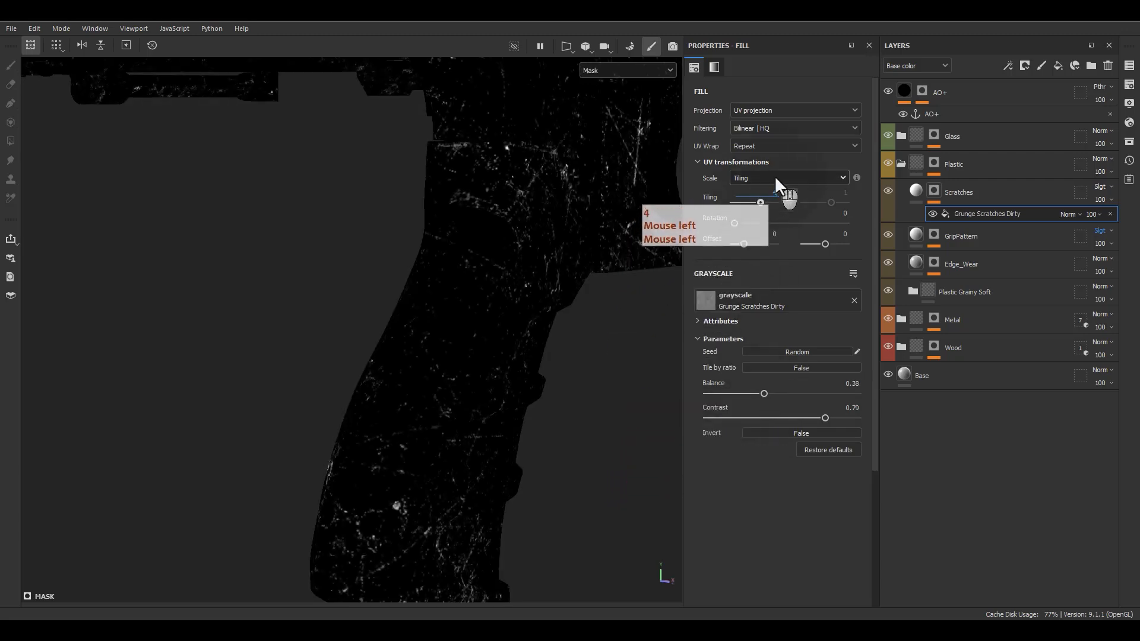
key("Return")
left_click_drag(433, 247, 425, 395, "alt")
left_click_drag(764, 393, 772, 390)
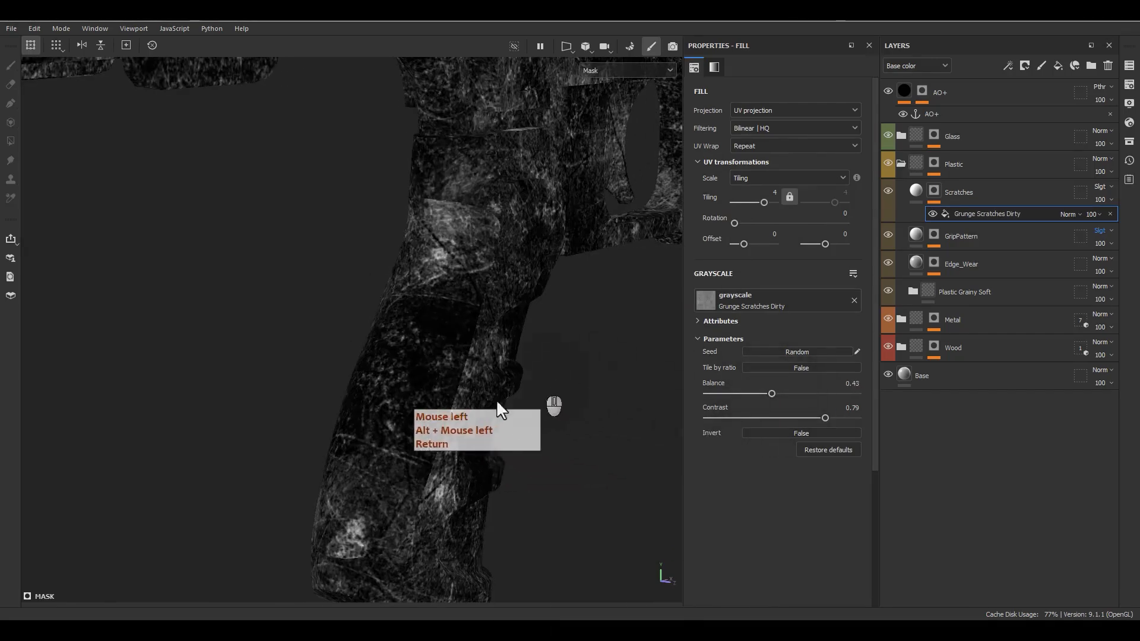
Step: Return to the material view and examine the scratches on the pistol grip and the scope's adjustment knob
key("m")
left_click_drag(430, 535, 513, 400, "alt")
left_click_drag(391, 419, 258, 482, "alt")
middle_click_drag(618, 132, 578, 368, "alt")
right_click_drag(578, 368, 536, 238, "alt")
middle_click_drag(537, 238, 391, 451, "alt")
middle_click_drag(562, 378, 516, 278, "alt")
left_click_drag(425, 231, 332, 238, "alt")
middle_click_drag(356, 297, 299, 538, "alt")
left_click_drag(392, 333, 415, 333, "alt")
middle_click_drag(653, 330, 482, 363, "alt")
left_click_drag(483, 363, 367, 382, "alt")
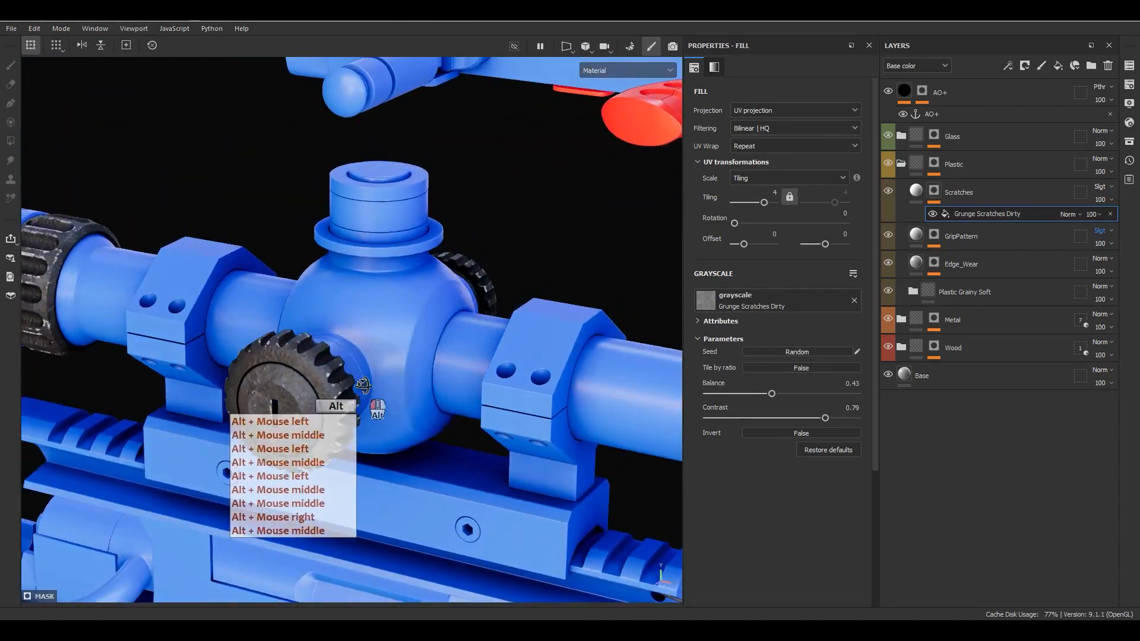
middle_click_drag(297, 419, 316, 396, "alt")
scroll(316, 396, "up", 2)
scroll(317, 397, "up", 2)
left_click_drag(316, 396, 410, 365, "alt")
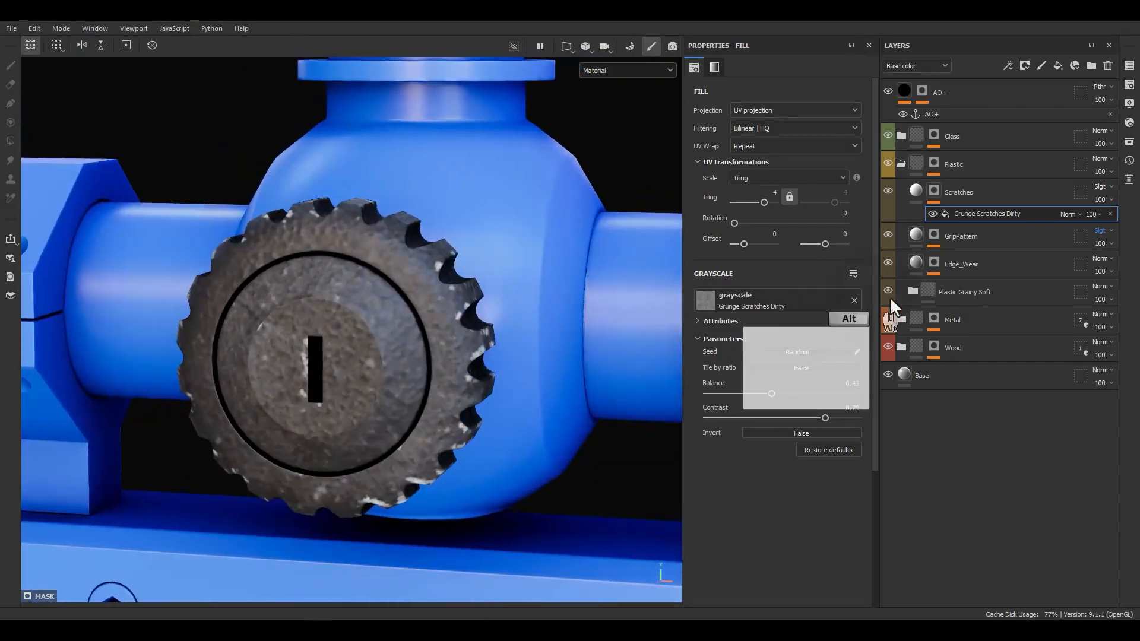
Step: Swap the mask fill's texture for Grunge Scratch Generator and display the Scratches mask
left_click(753, 308)
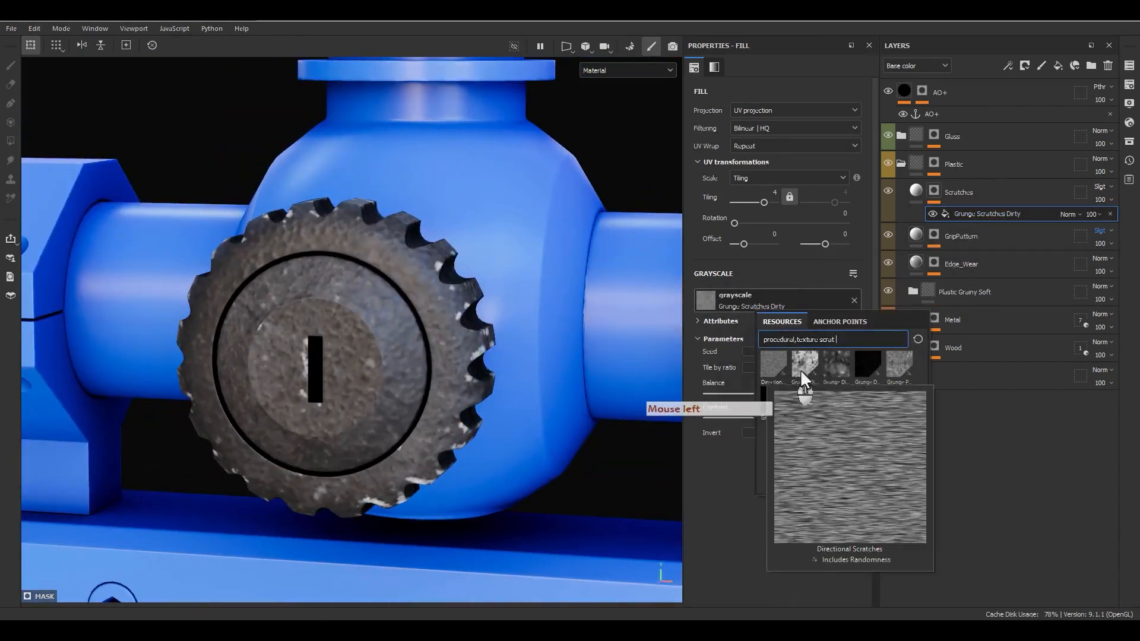
mouse_move(831, 362)
mouse_move(872, 369)
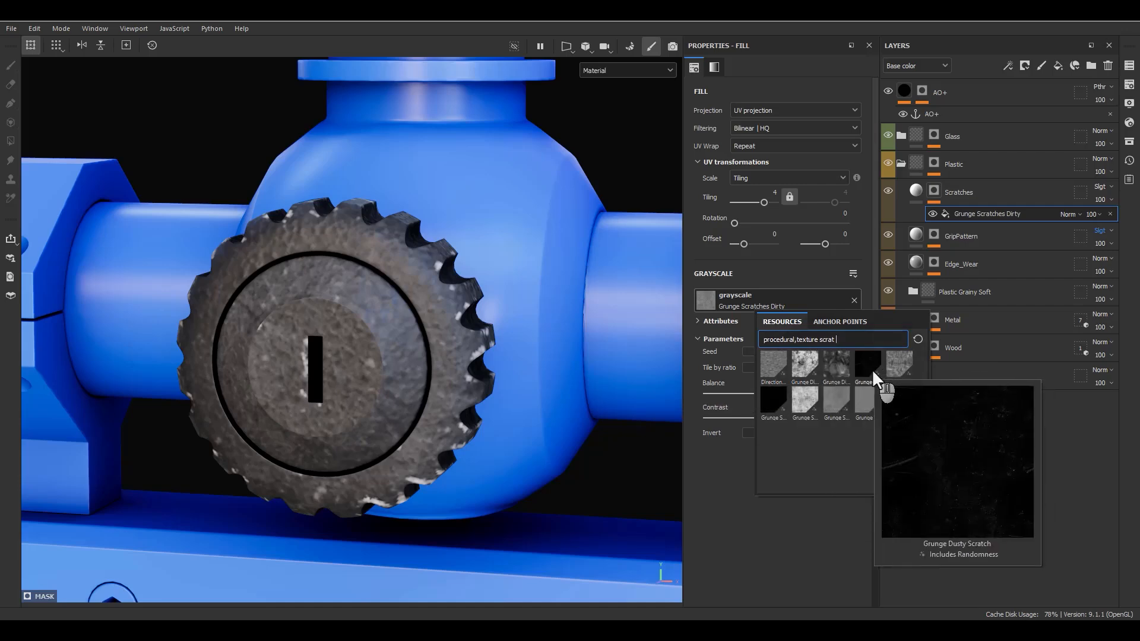
left_click(774, 397)
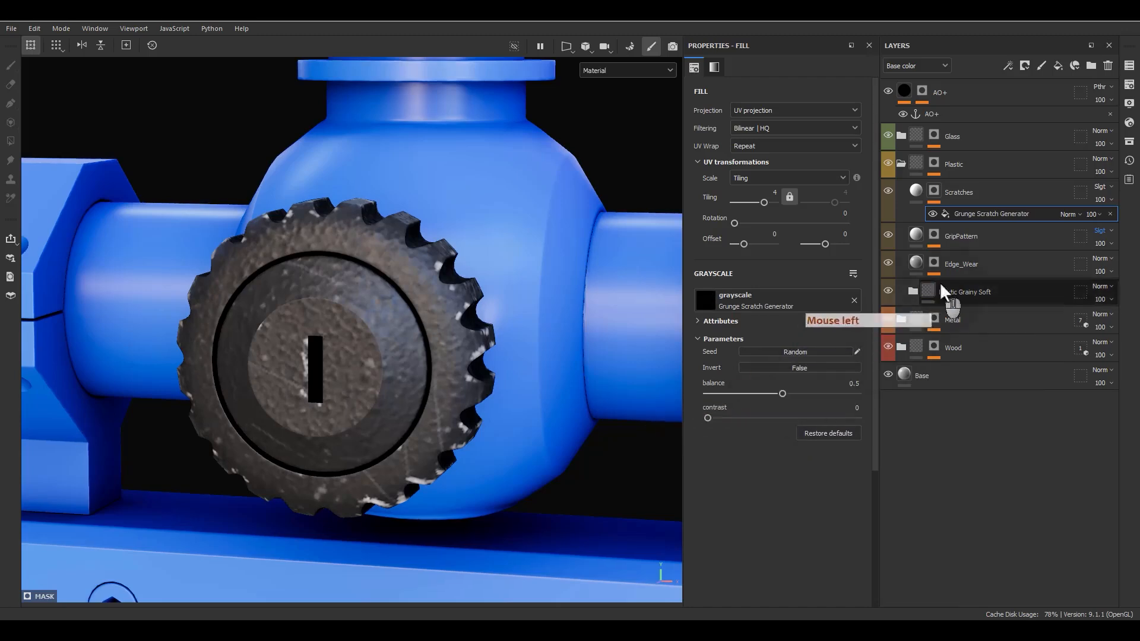
left_click(934, 191, "alt")
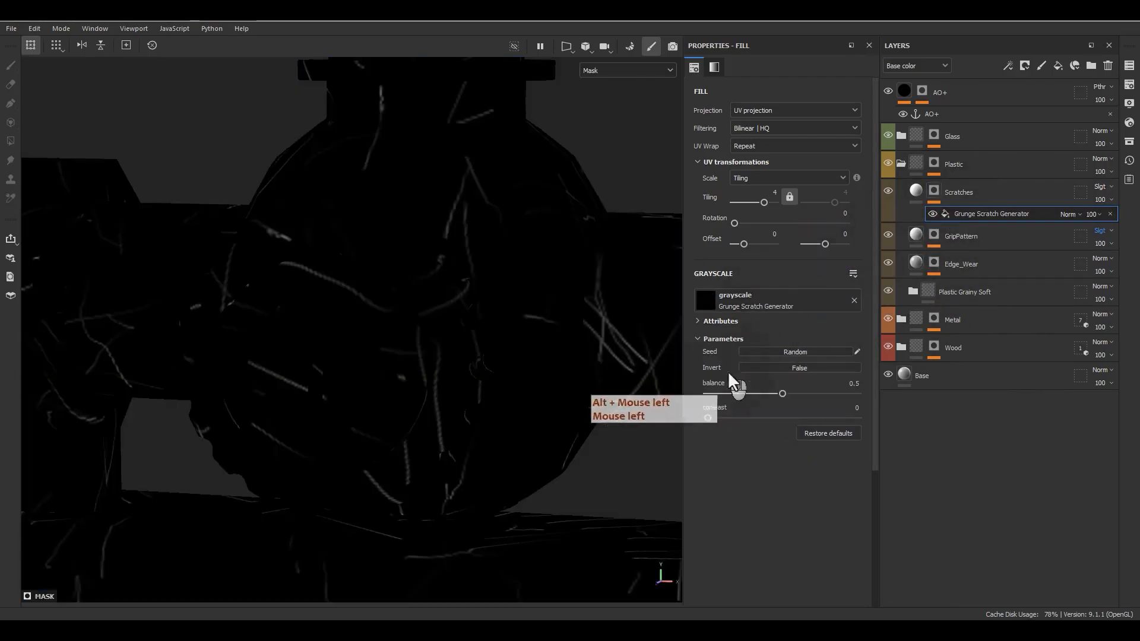
Step: Try the Grunge Dusty Scratch texture in the mask fill with Contrast 0.52 and Balance 0.76
left_click(786, 308)
left_click(903, 354)
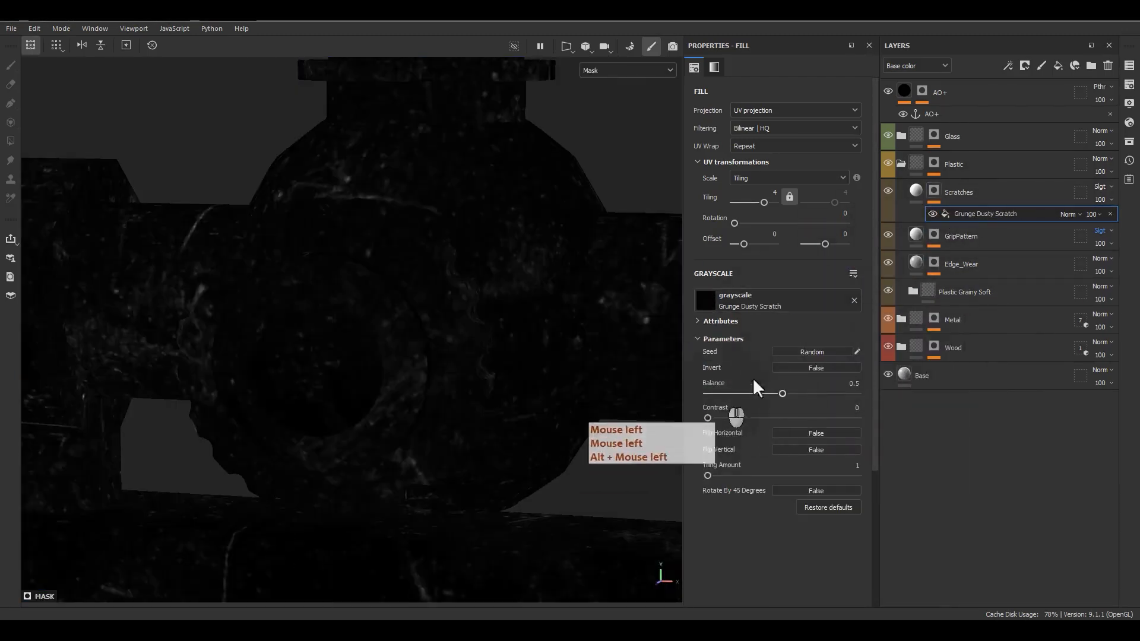
left_click_drag(707, 418, 821, 394)
Step: Set the Scratches mask fill's Tiling to 10
left_click(774, 192)
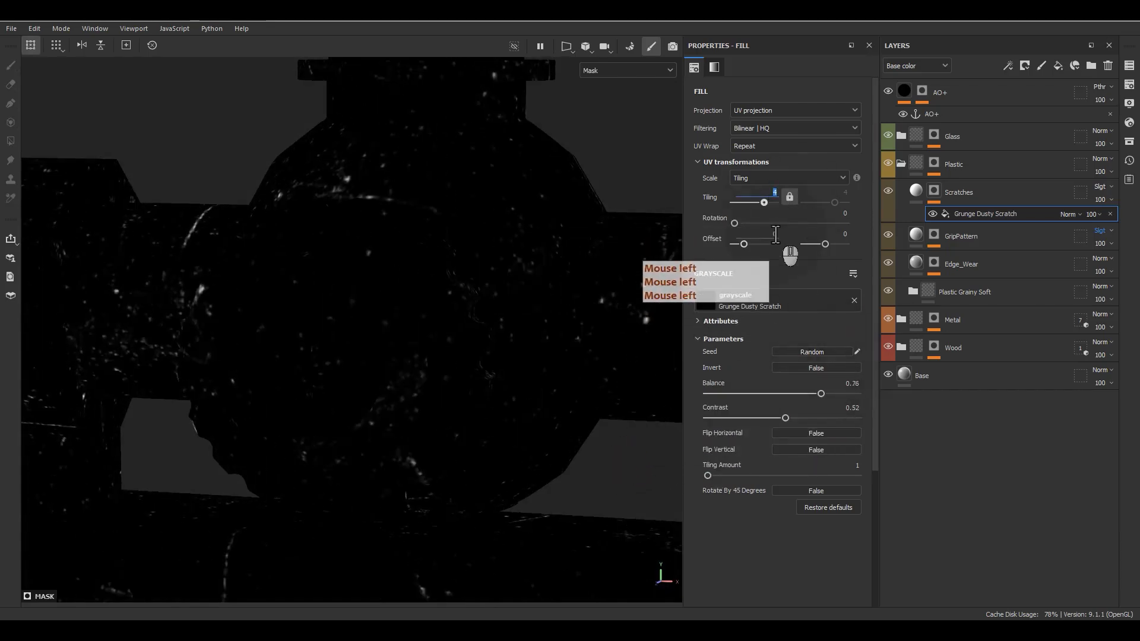
type("10")
key("Return")
Step: Replace the mask fill's texture with Grunge Paint Scratched, setting Contrast to 0.51 and Balance to 0.21
left_click(775, 300)
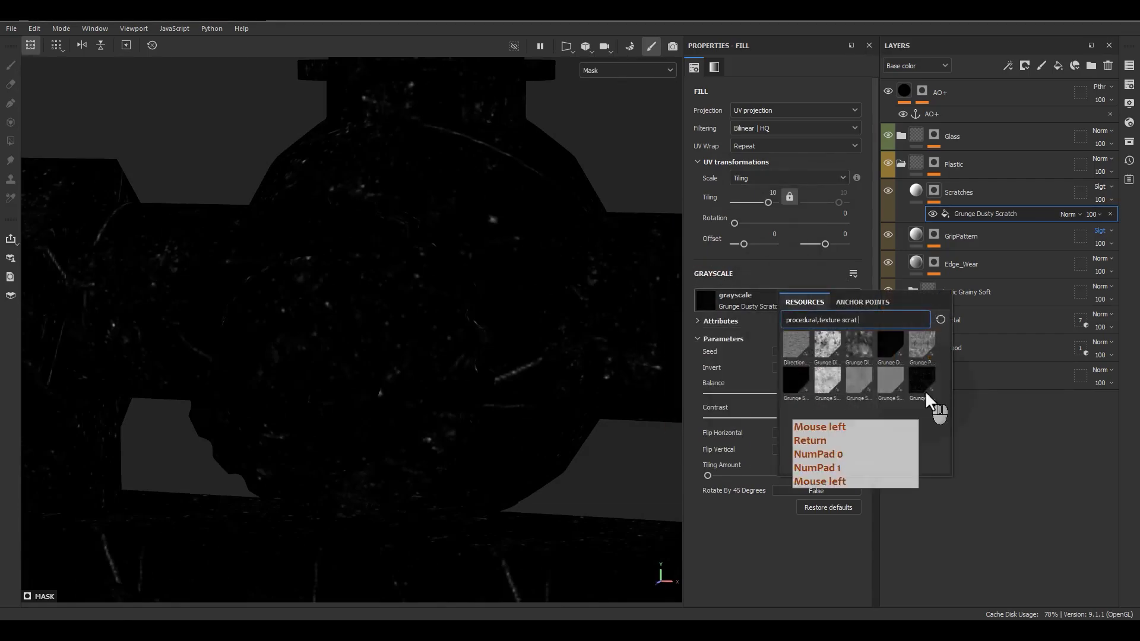
double_click(923, 346)
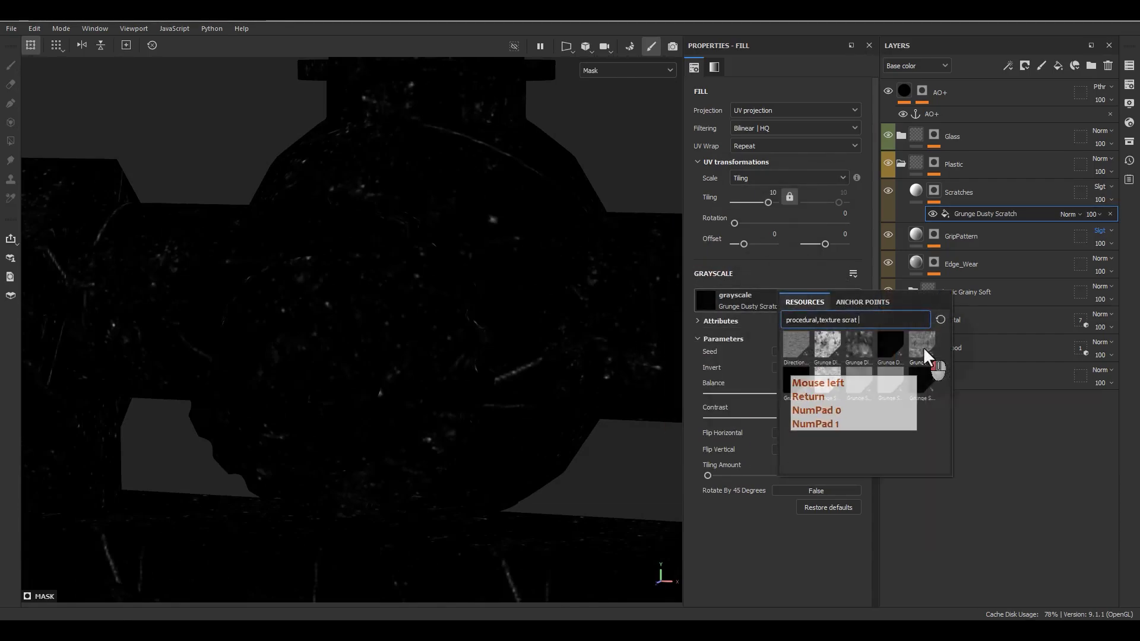
left_click_drag(707, 401, 739, 371)
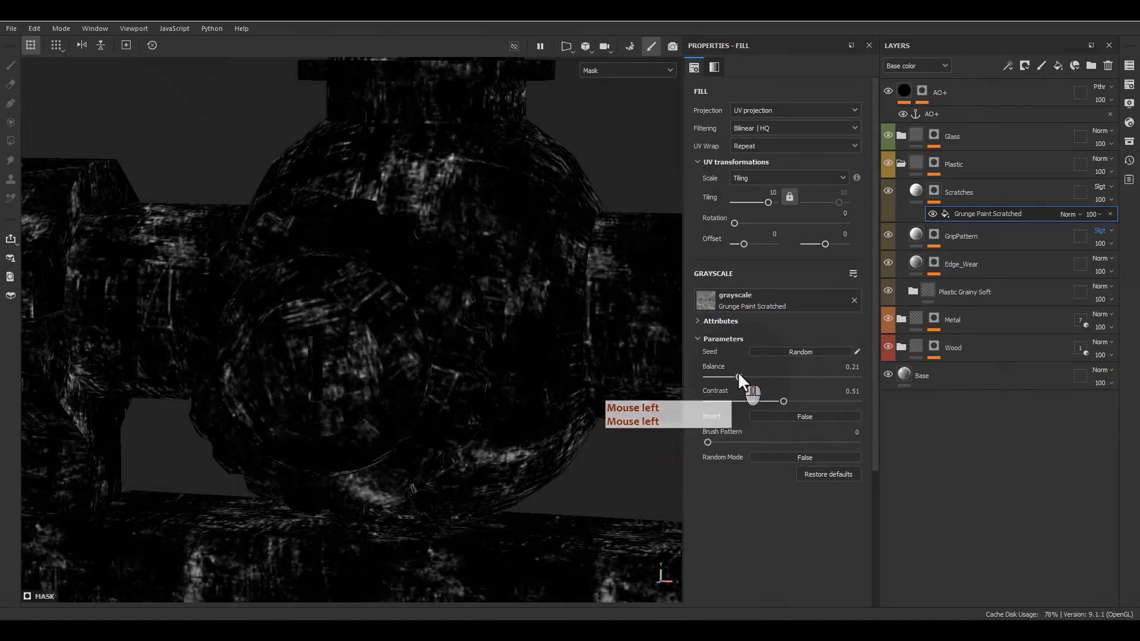
Step: Inspect the scope knob and pistol grip in the material view, comparing them with the Scratches layer hidden and shown
key("m")
left_click_drag(391, 390, 359, 401, "alt")
right_click_drag(359, 401, 297, 29, "alt")
left_click_drag(297, 30, 380, 148, "alt")
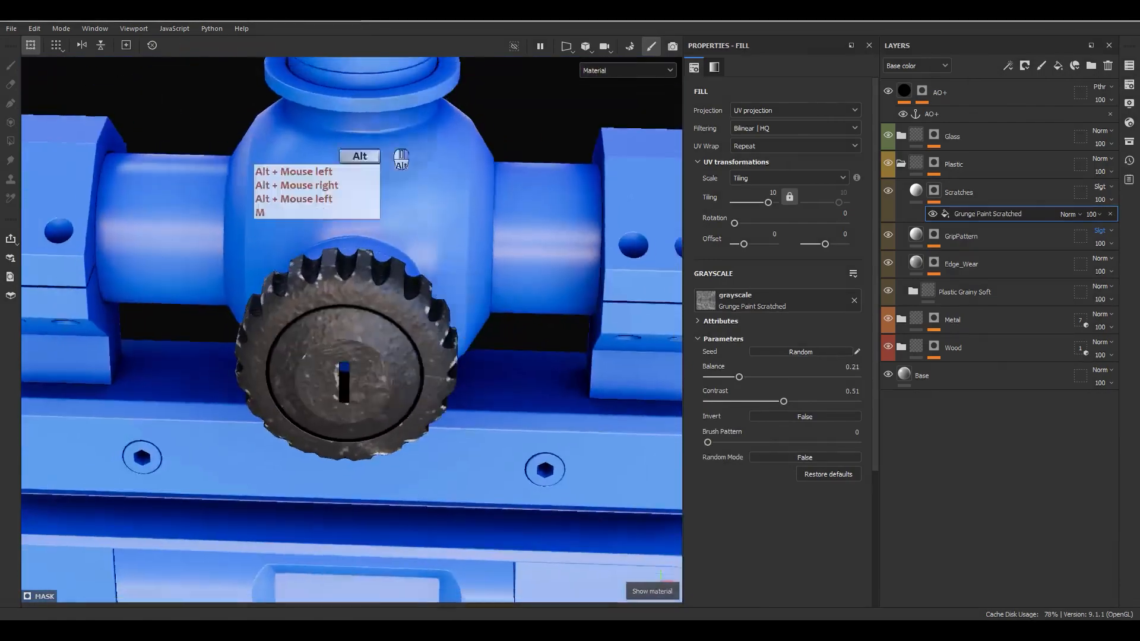
right_click_drag(380, 148, 451, 137, "alt")
middle_click_drag(451, 137, 741, 113, "alt")
left_click_drag(653, 196, 439, 493, "alt")
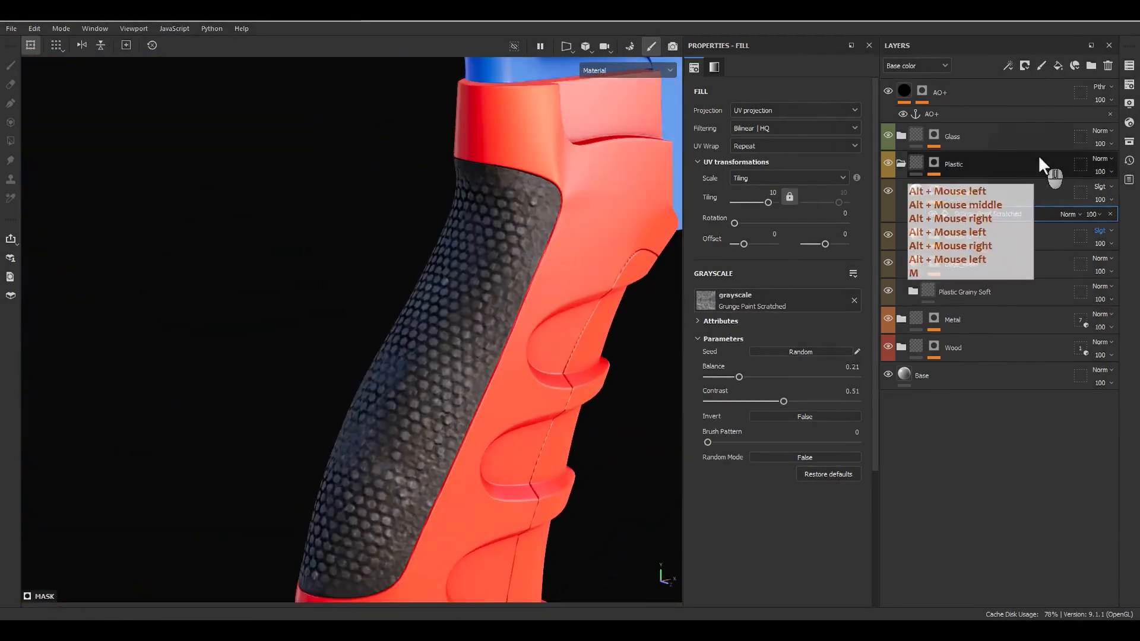
left_click(888, 191)
left_click(888, 191)
left_click(887, 190)
left_click(887, 191)
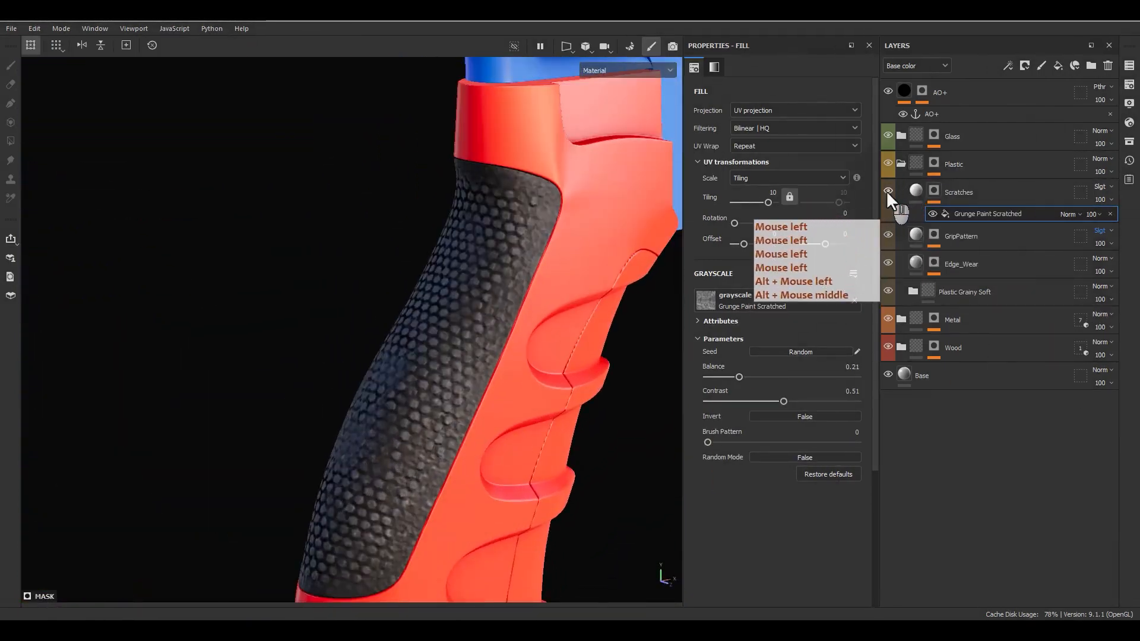
left_click_drag(424, 359, 490, 363, "alt")
Step: Select the Scratches layer's fill and examine the rifle's trigger up close
left_click(917, 192)
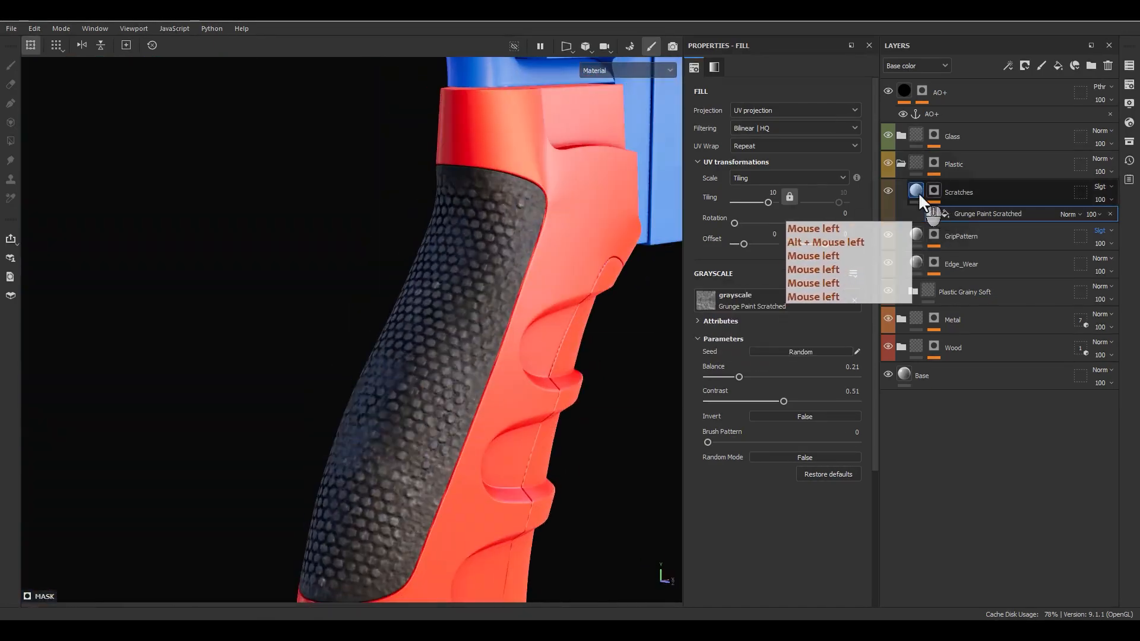
middle_click_drag(509, 338, 475, 237, "alt")
right_click_drag(475, 237, 436, 43, "alt")
middle_click_drag(436, 43, 475, 347, "alt")
left_click_drag(469, 337, 378, 318, "alt")
middle_click_drag(451, 415, 509, 301, "alt")
left_click_drag(517, 350, 473, 372, "alt")
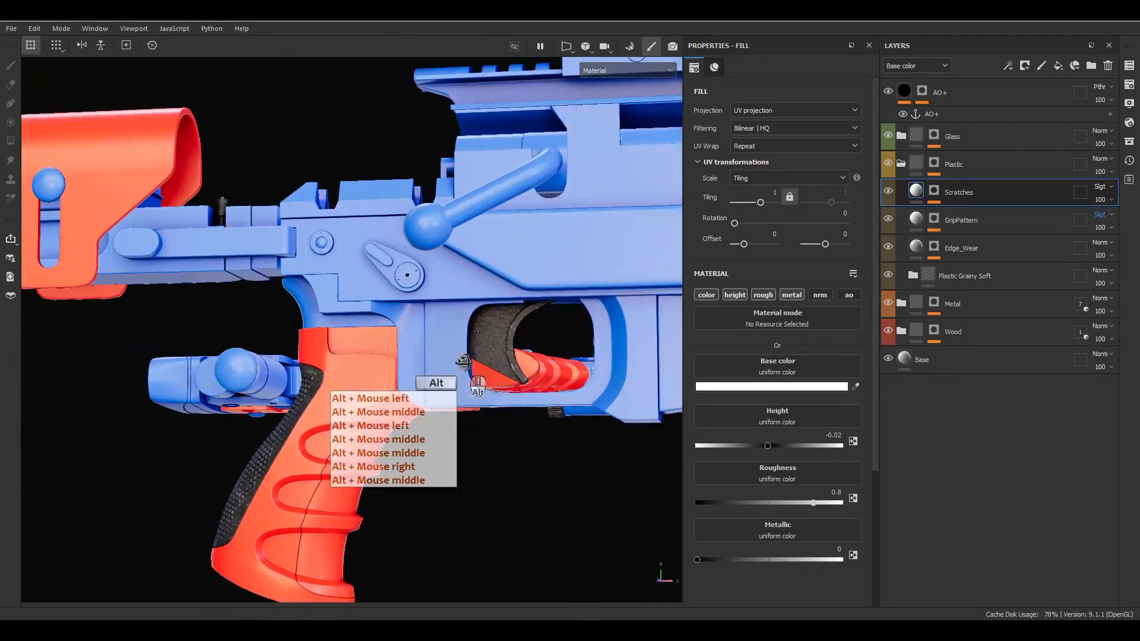
scroll(521, 361, "up", 4)
scroll(521, 360, "up", 3)
middle_click_drag(521, 359, 452, 136, "alt")
right_click_drag(425, 404, 452, 202, "alt")
middle_click_drag(475, 367, 489, 313, "alt")
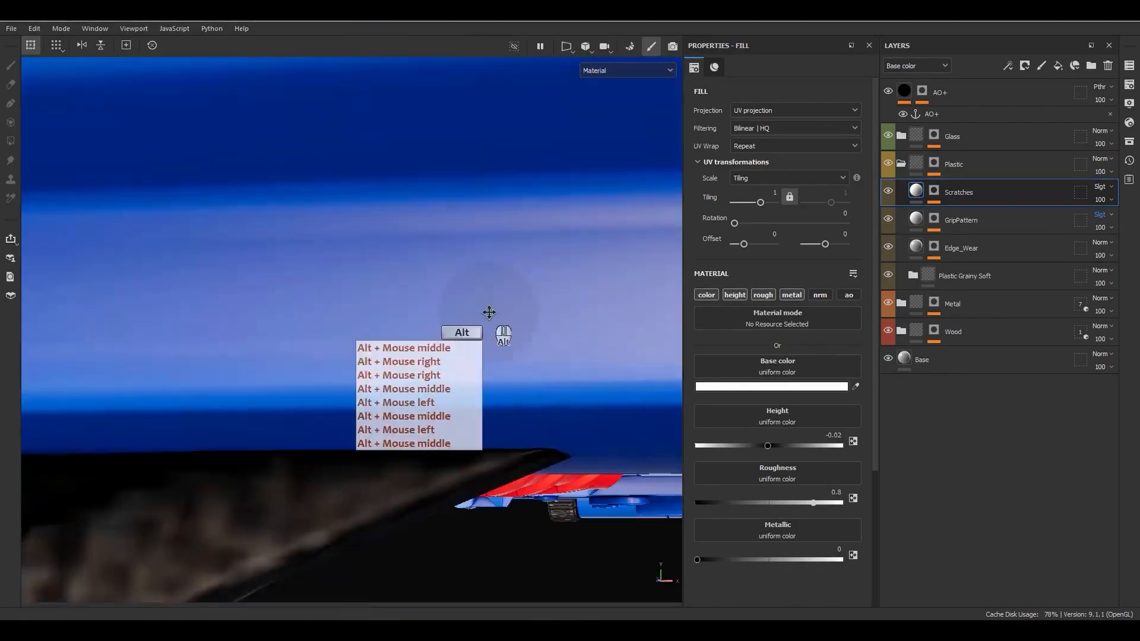
right_click_drag(488, 313, 517, 250, "alt")
middle_click_drag(550, 282, 630, 128, "alt")
right_click_drag(516, 267, 491, 109, "alt")
right_click_drag(534, 238, 504, 178, "alt")
middle_click_drag(555, 220, 526, 142, "alt")
right_click_drag(564, 139, 509, 148, "alt")
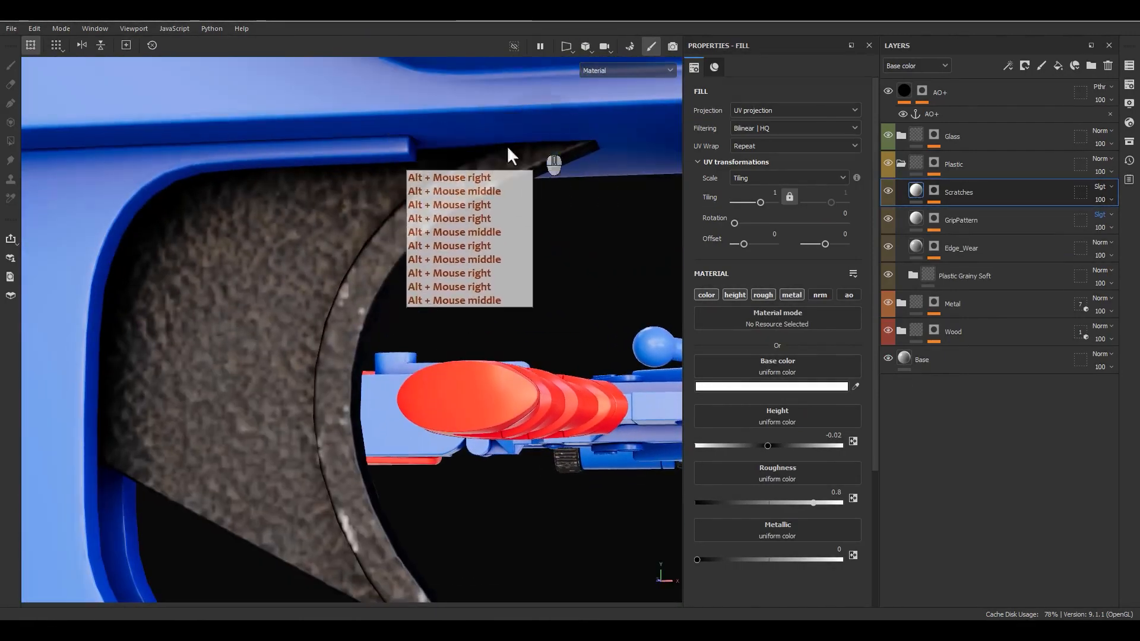
Step: Add a fill layer above Scratches in the Plastic group and name it Color
left_click(1056, 64)
double_click(945, 191)
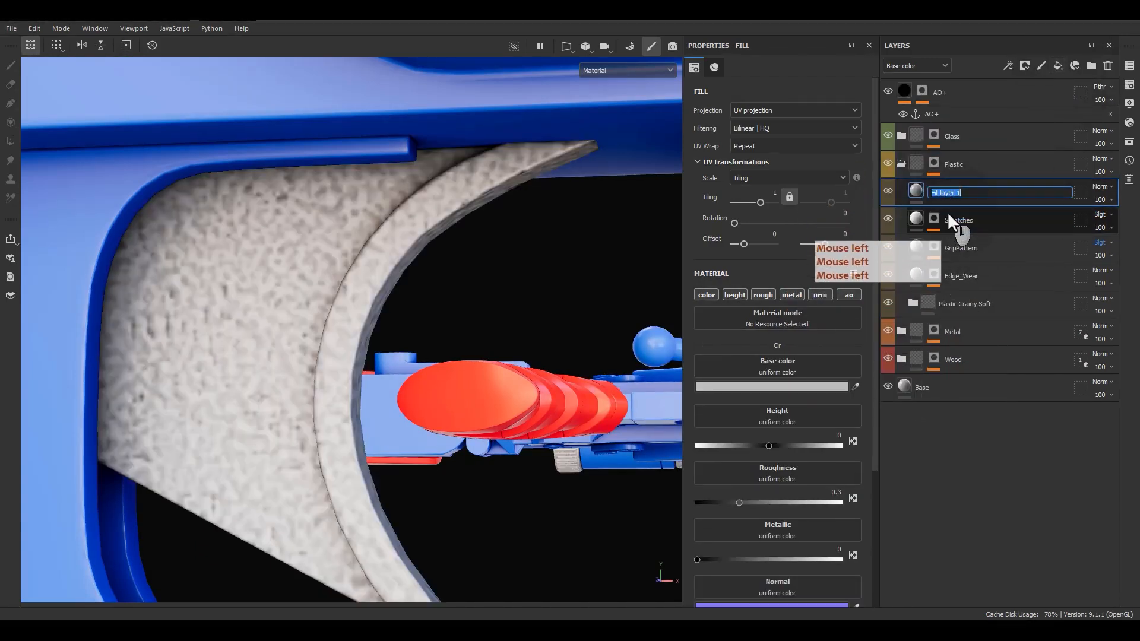
type("Color")
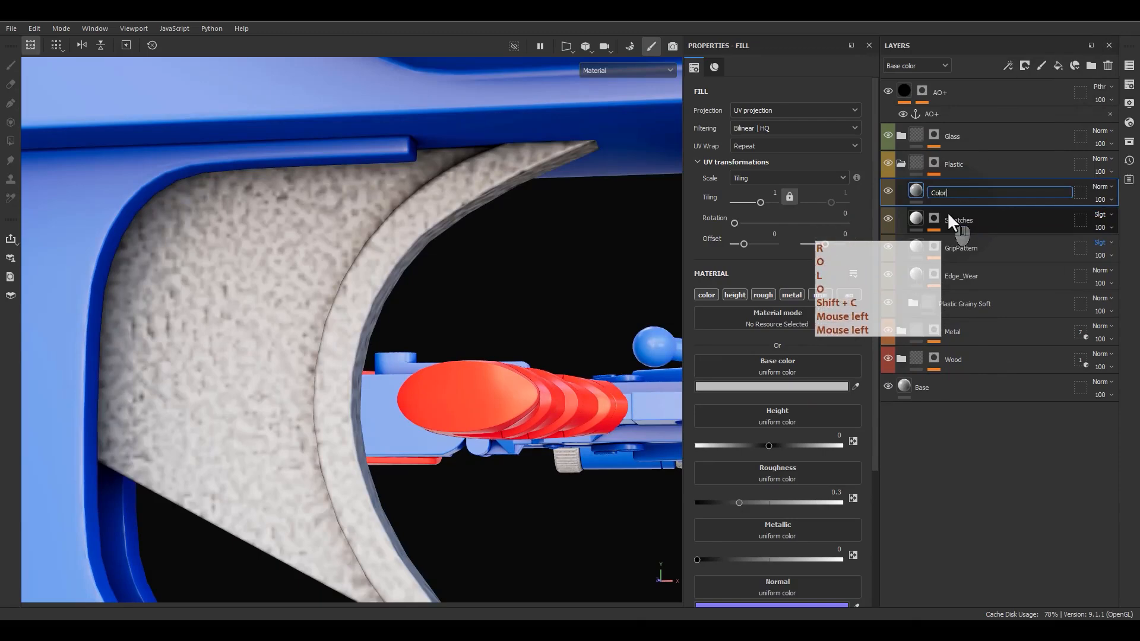
left_click(947, 212)
key("F9")
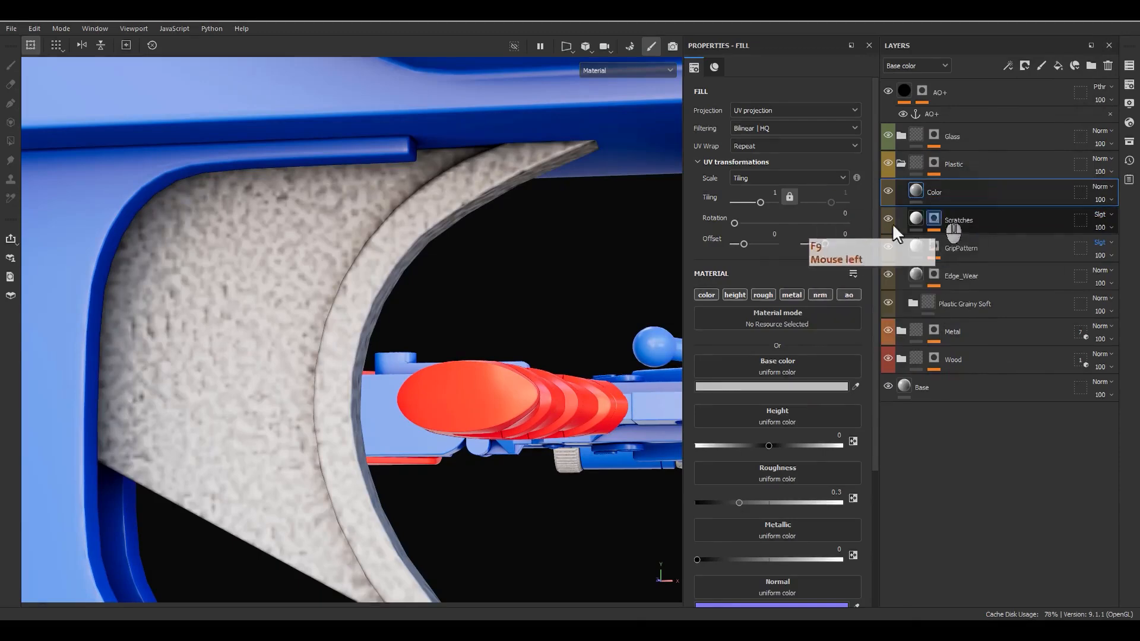
Step: Rename the Color fill layer to Trigger_ColorChange and add a black mask to it
left_click(943, 194)
double_click(948, 193)
type("T")
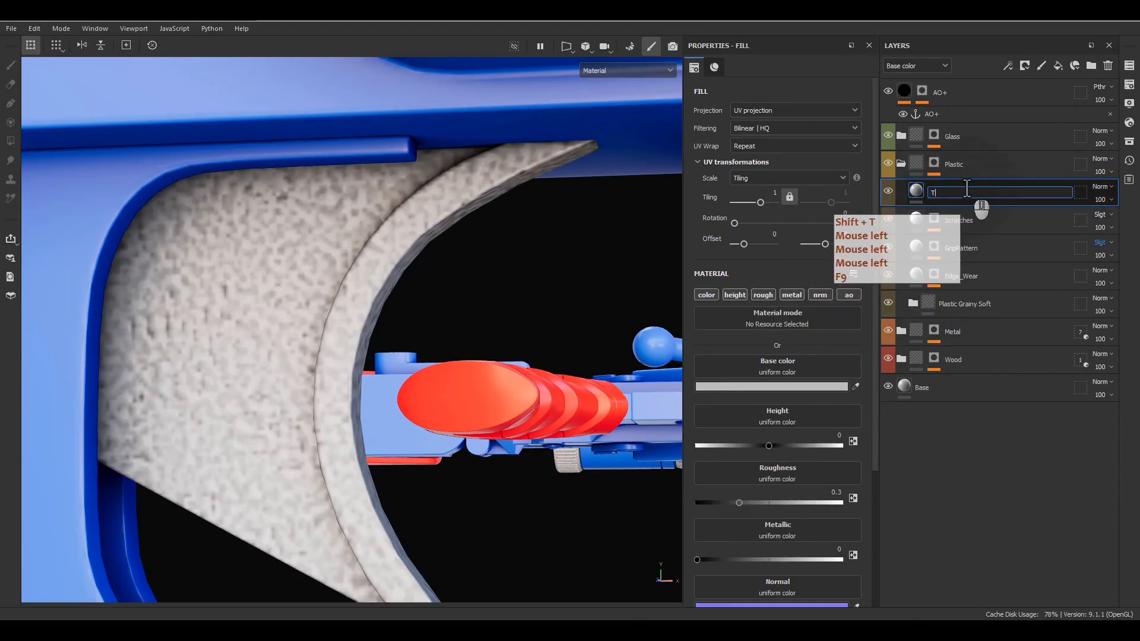
type("ri")
key("BackSpace")
type("rigger_ColorChange")
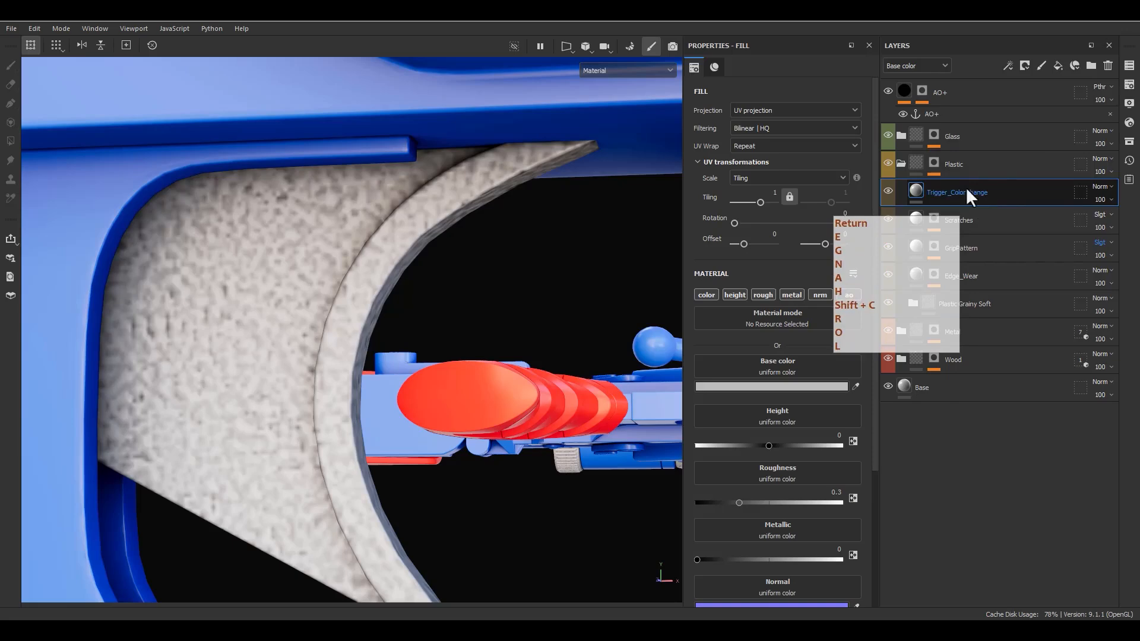
right_click(966, 187)
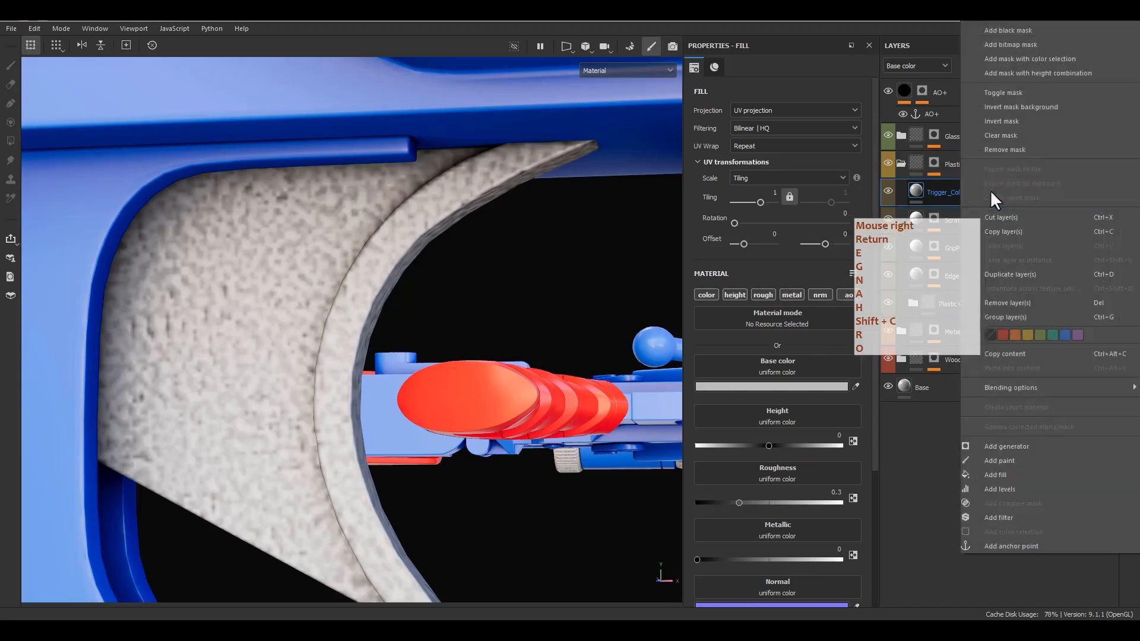
left_click(998, 30)
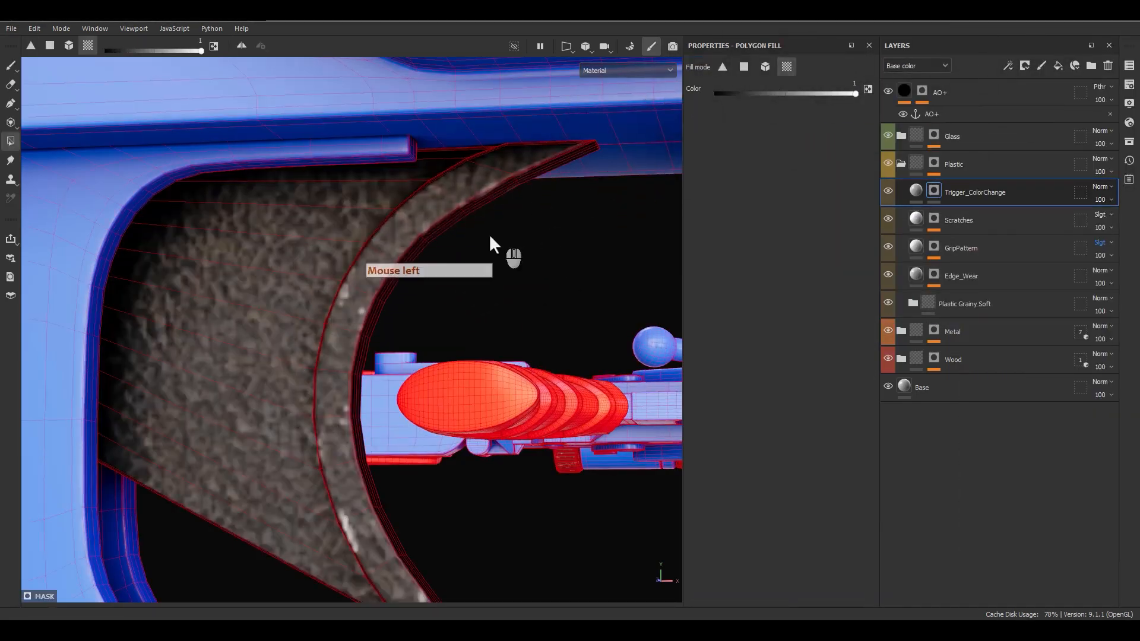
Step: Add a paint effect to the Trigger_ColorChange mask and fill the trigger pieces white with Polygon Fill in the mask view
left_click(929, 190, "alt")
right_click(929, 190, "alt")
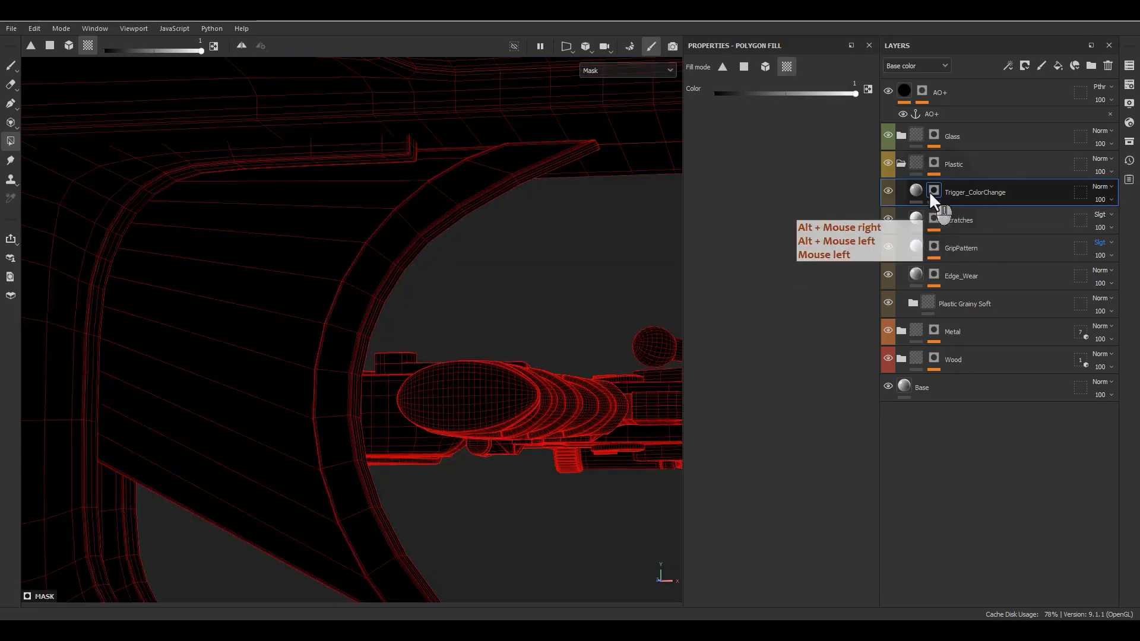
left_click(970, 404)
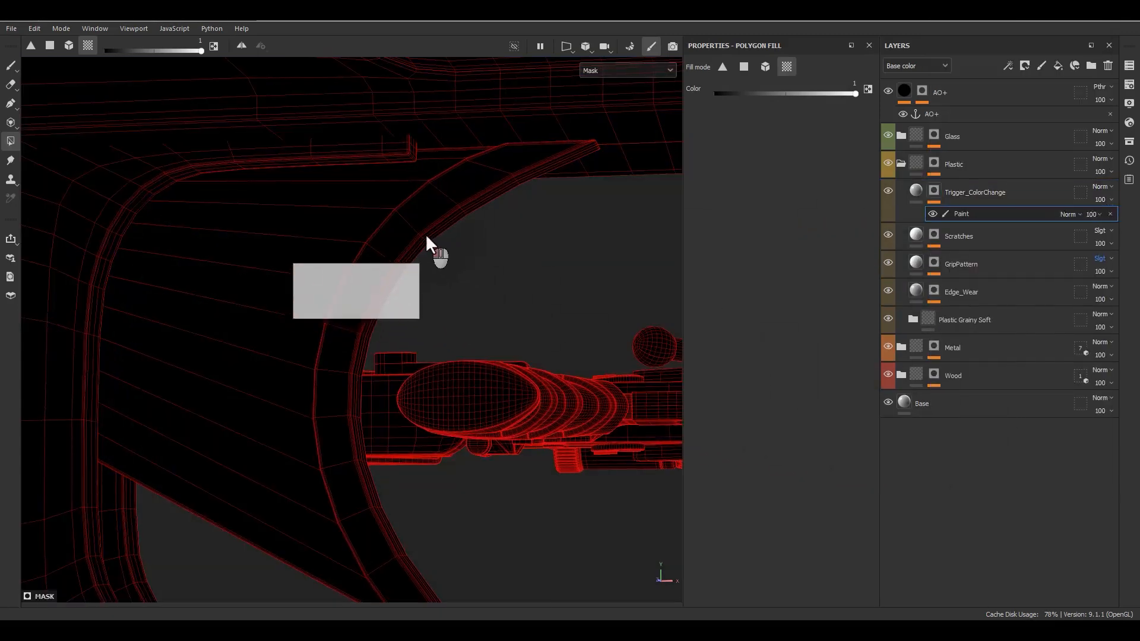
left_click(440, 243)
mouse_move(466, 261)
left_mouse_down("alt")
mouse_move(359, 254)
mouse_move(464, 286)
left_mouse_up("alt")
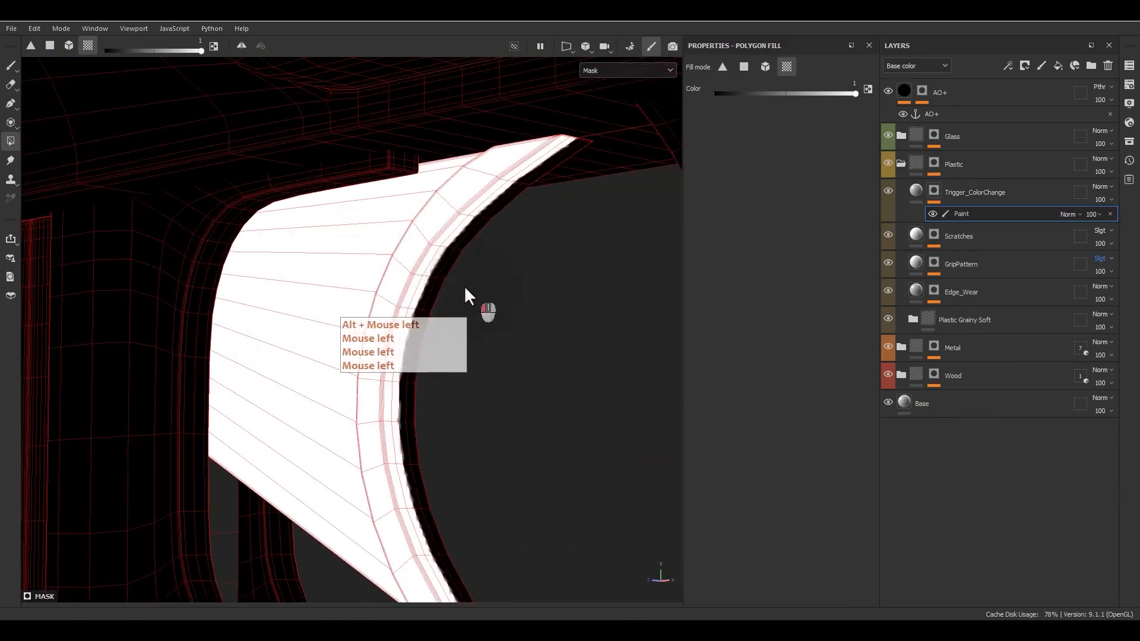
left_click(463, 297)
Step: In the UV view, fill the first trigger island's flat body black by quads, keeping only its curved front strip white
key("F2")
key("F3")
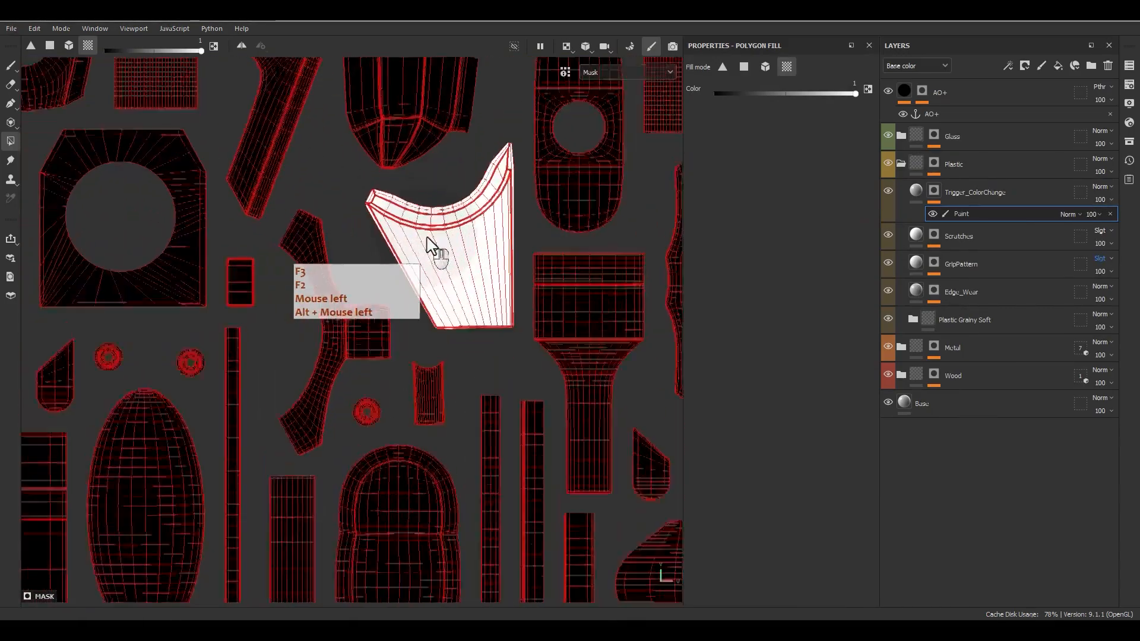
scroll(430, 246, "up", 2)
left_click(743, 66)
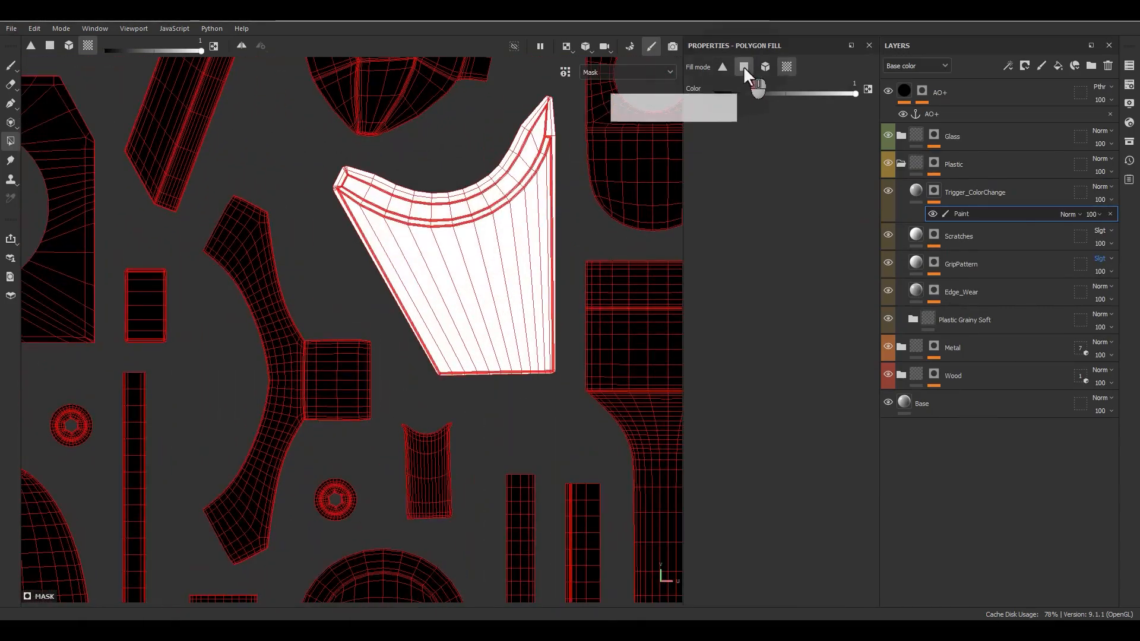
mouse_move(558, 410)
left_mouse_down()
mouse_move(382, 344)
mouse_move(416, 356)
left_mouse_up()
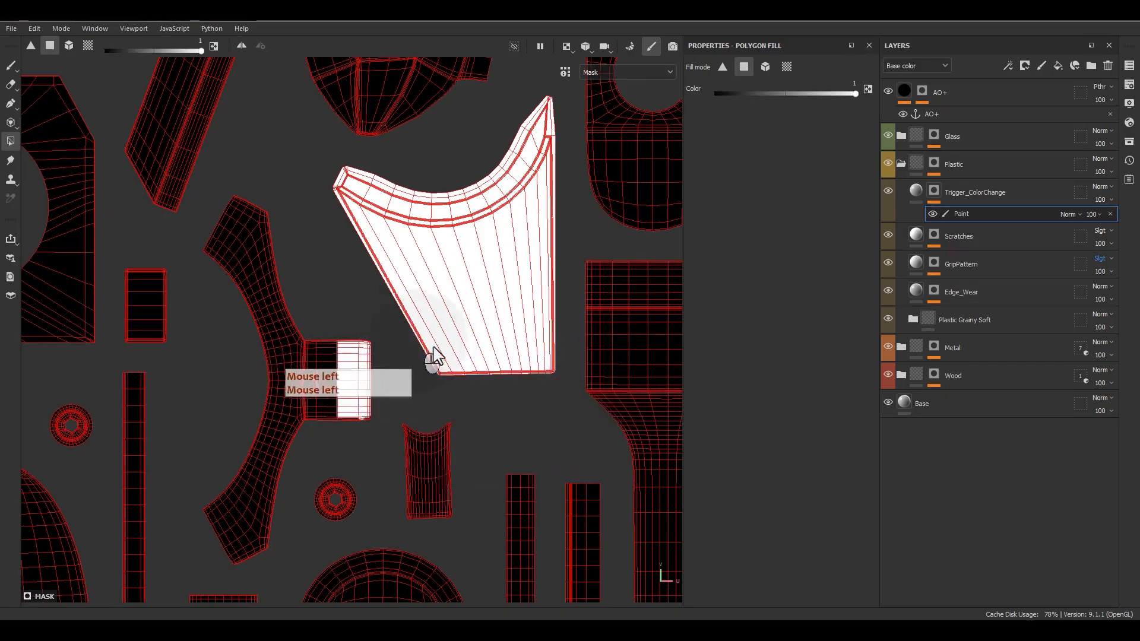
key("x")
left_click_drag(564, 420, 283, 286)
middle_click_drag(282, 286, 427, 305, "alt")
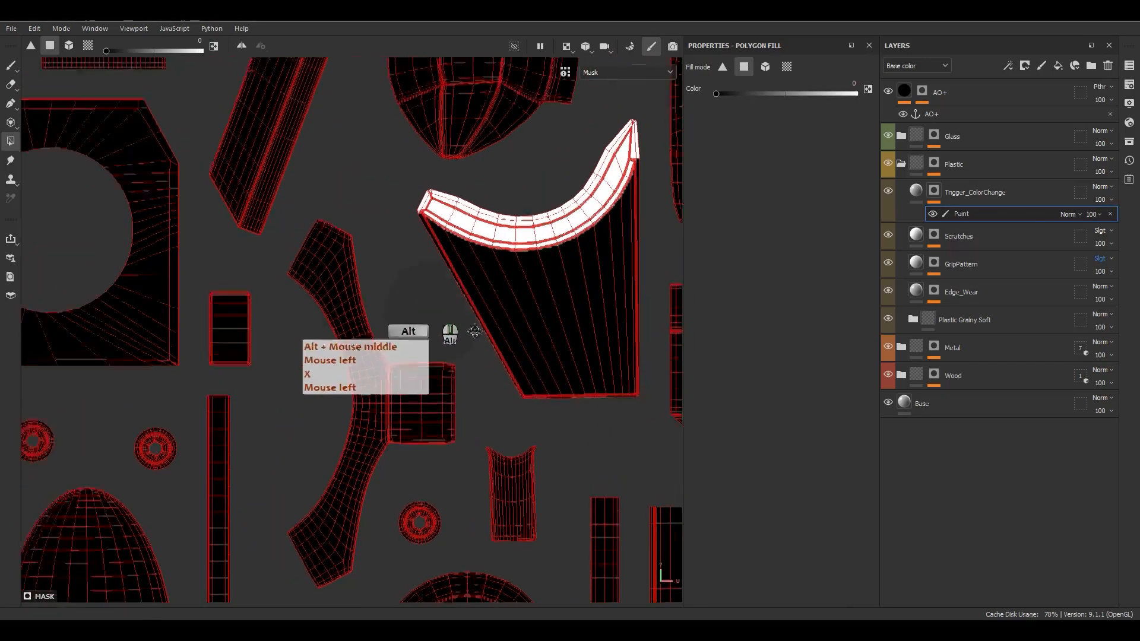
Step: Mask out the flat body of the mirrored trigger island in black and check the remaining strip on the 3D model
right_click_drag(426, 306, 312, 319, "alt")
middle_click_drag(312, 319, 321, 325, "alt")
middle_click_drag(670, 352, 1095, 368, "alt")
middle_click_drag(529, 292, 41, 288, "alt")
middle_click_drag(196, 287, 230, 286, "alt")
scroll(232, 287, "up", 2)
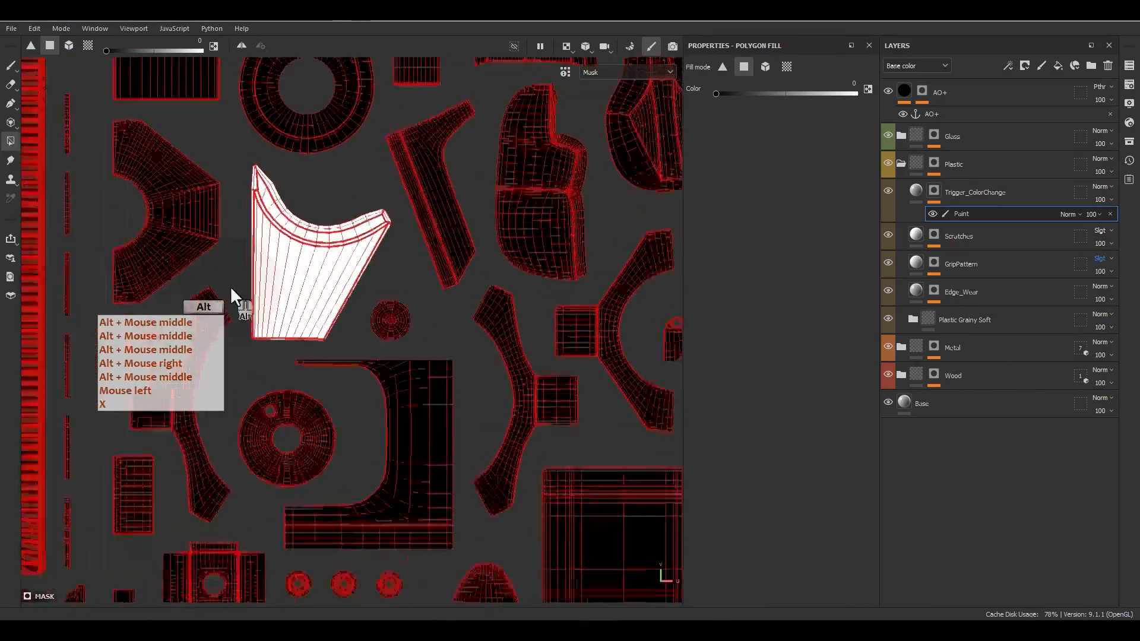
left_click_drag(229, 387, 429, 314)
scroll(247, 171, "up", 10)
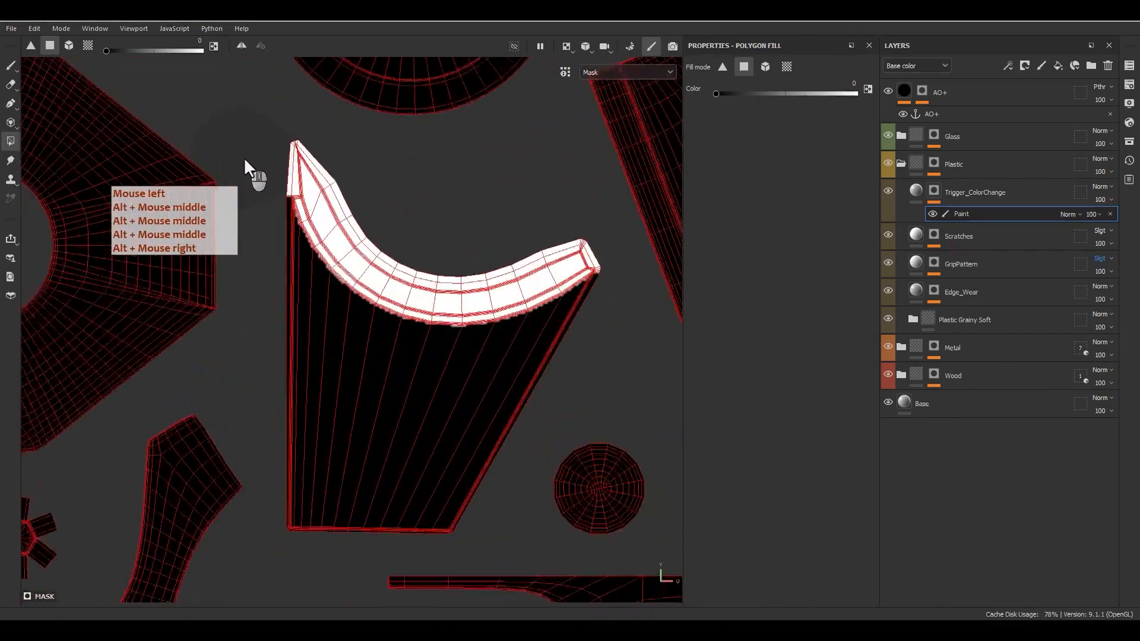
key("F1")
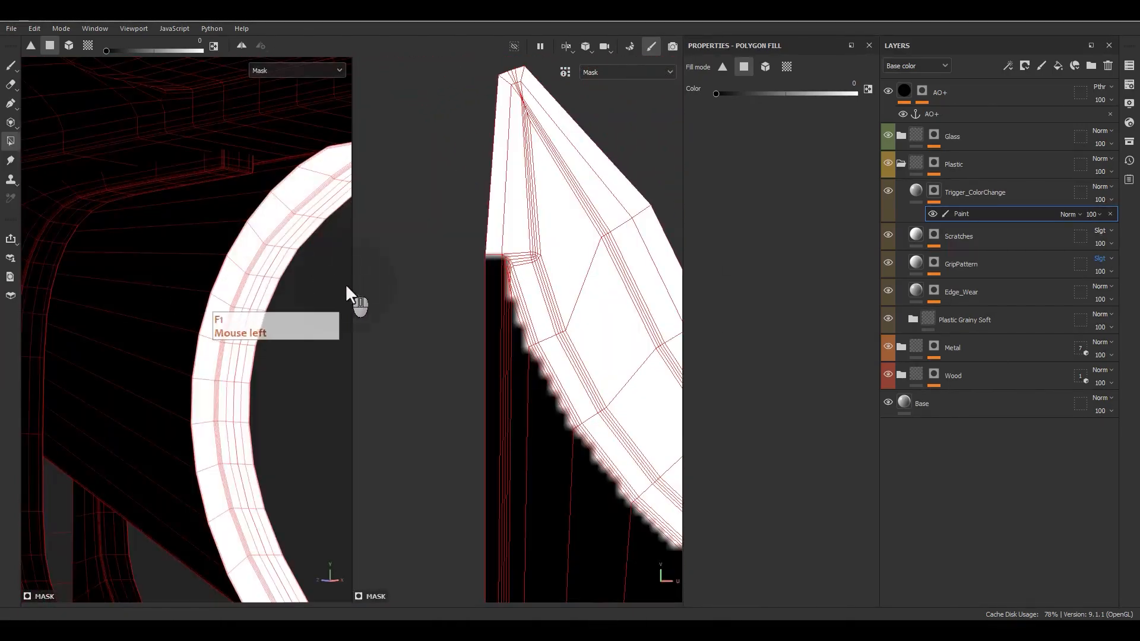
left_click_drag(356, 300, 288, 249, "alt")
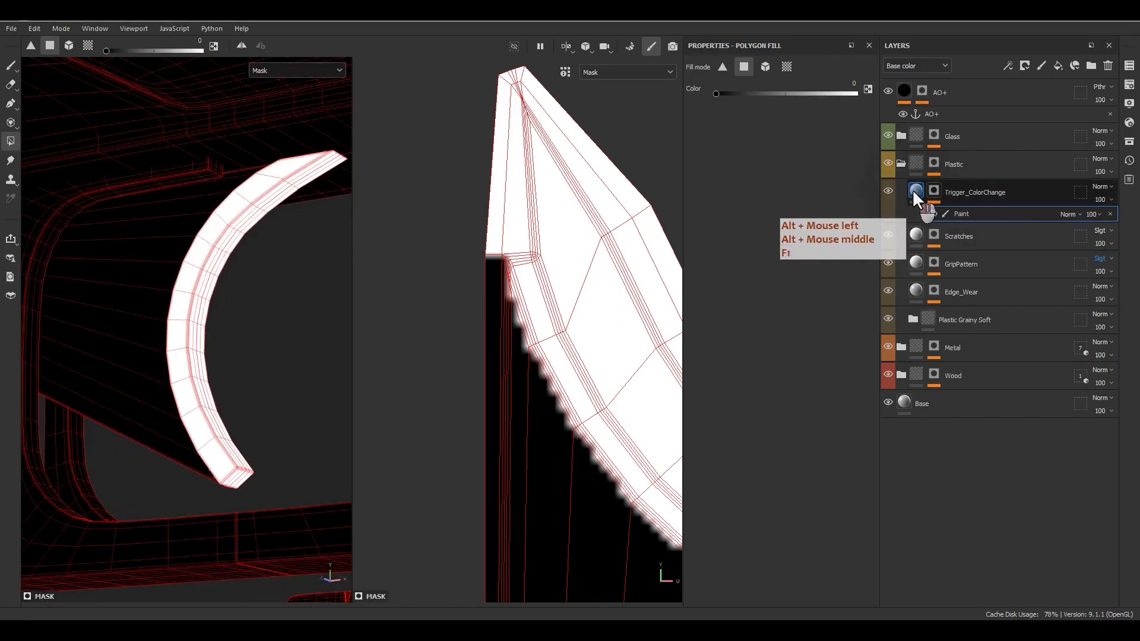
Step: Limit the Trigger_ColorChange fill to the color channel and set its base color to a golden orange
left_click(916, 191)
mouse_move(104, 352)
left_mouse_down("alt")
mouse_move(226, 362)
mouse_move(238, 380)
left_mouse_up("alt")
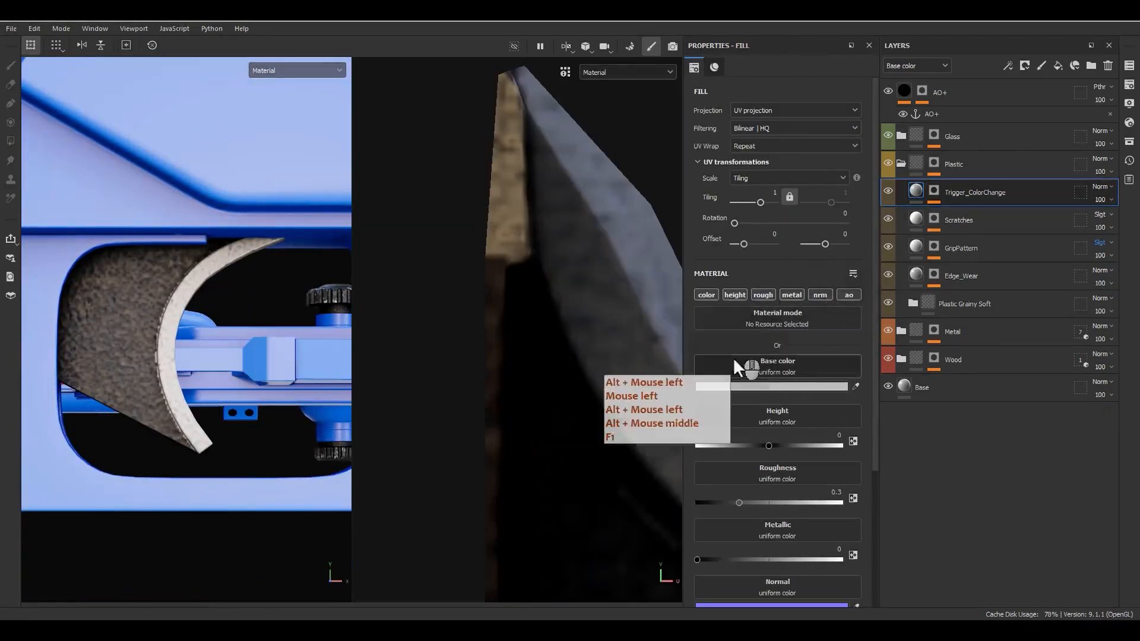
left_click(705, 294, "alt")
left_click(746, 389)
left_click(880, 468)
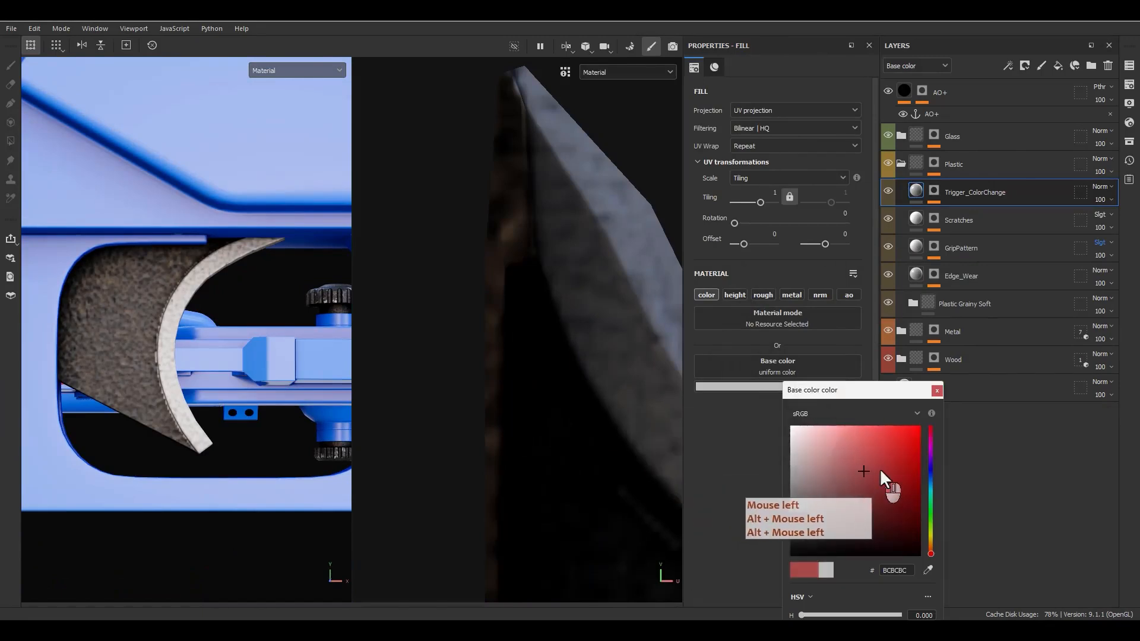
left_click(870, 461)
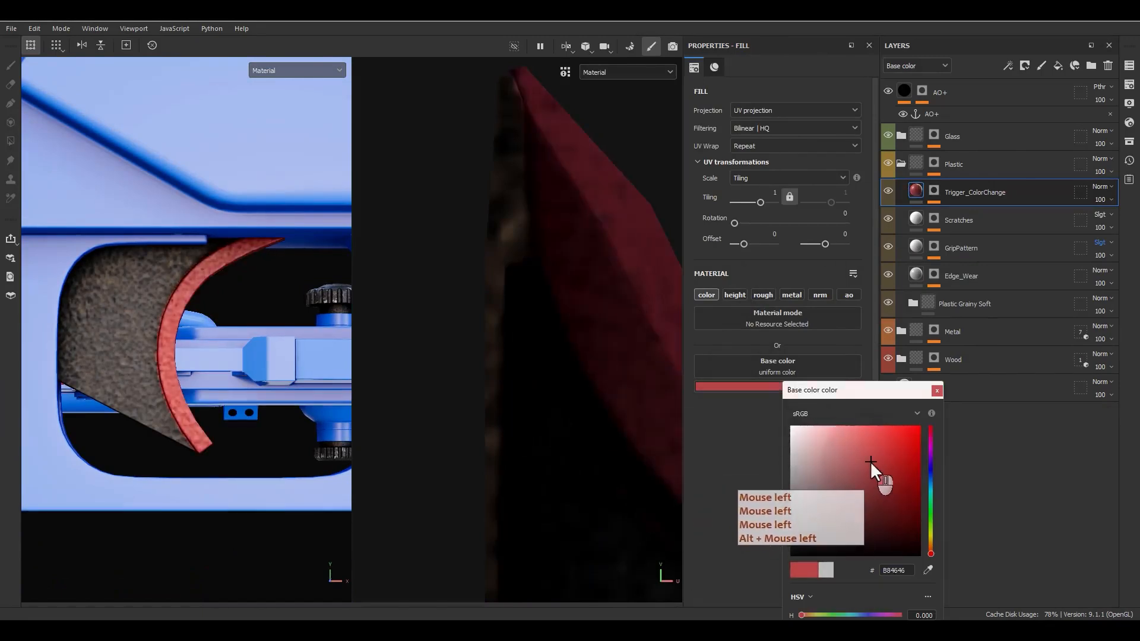
left_click(930, 545)
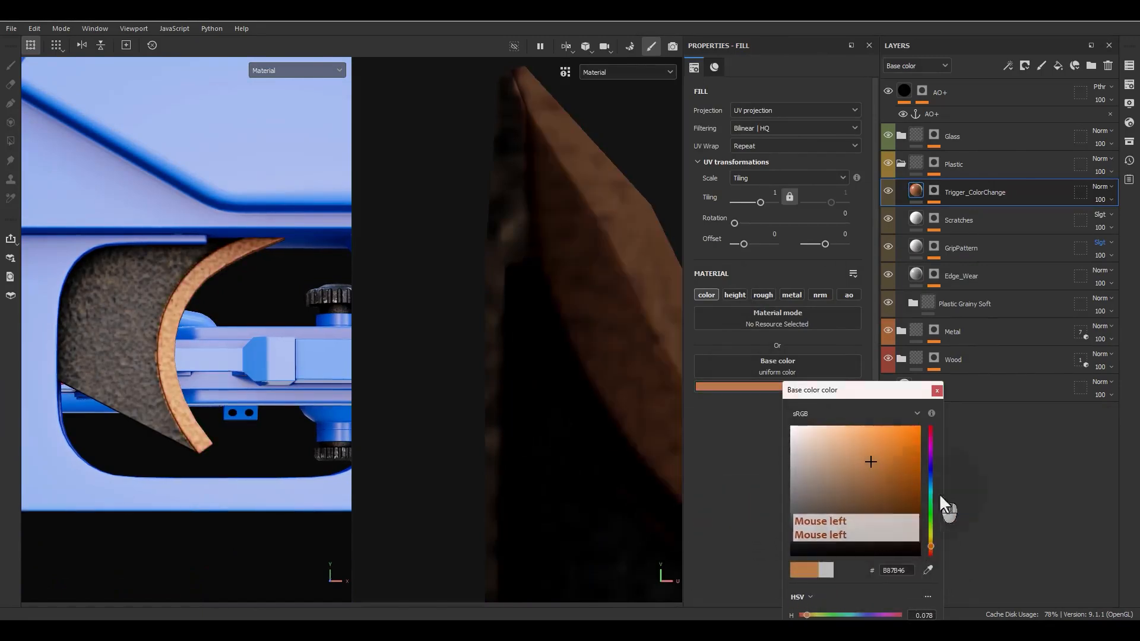
left_click(929, 537)
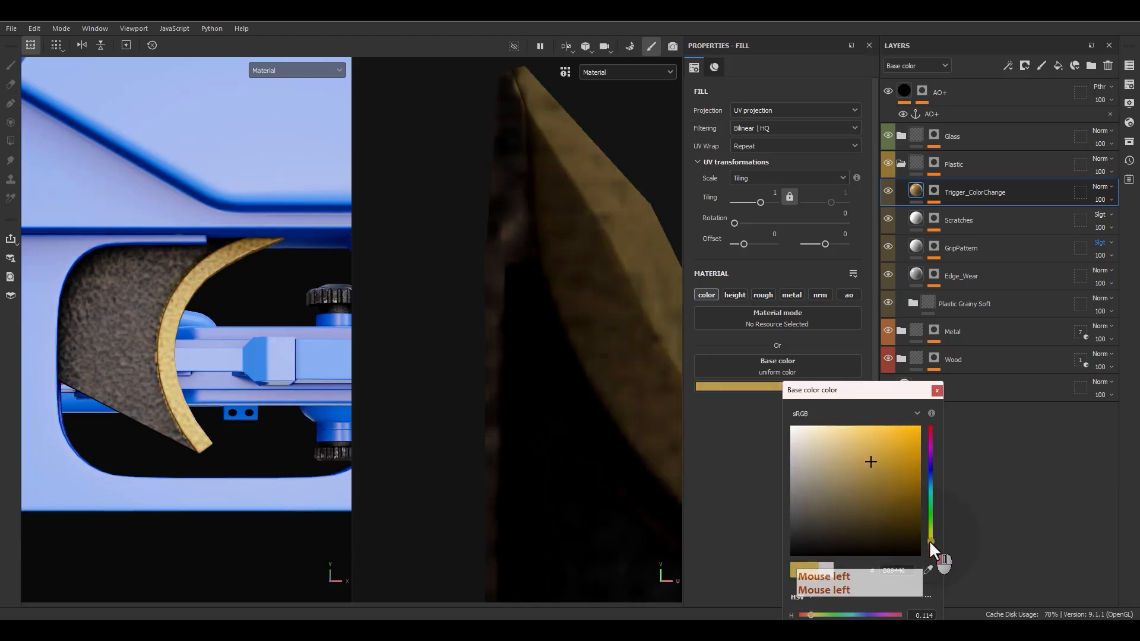
left_click(928, 542)
left_click(873, 460)
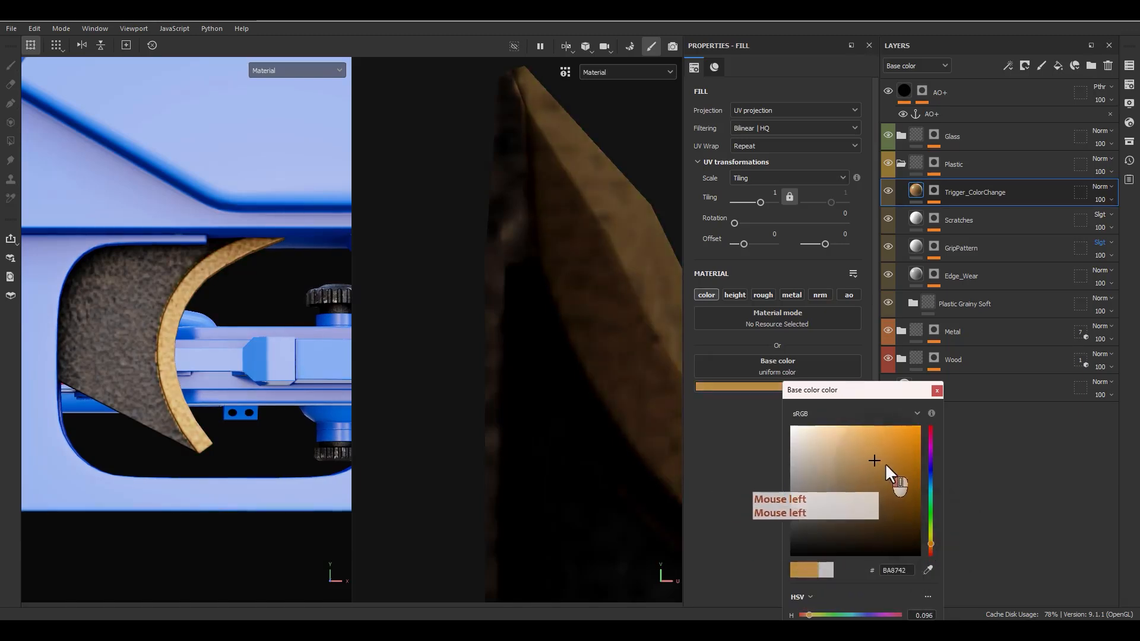
left_click(885, 463)
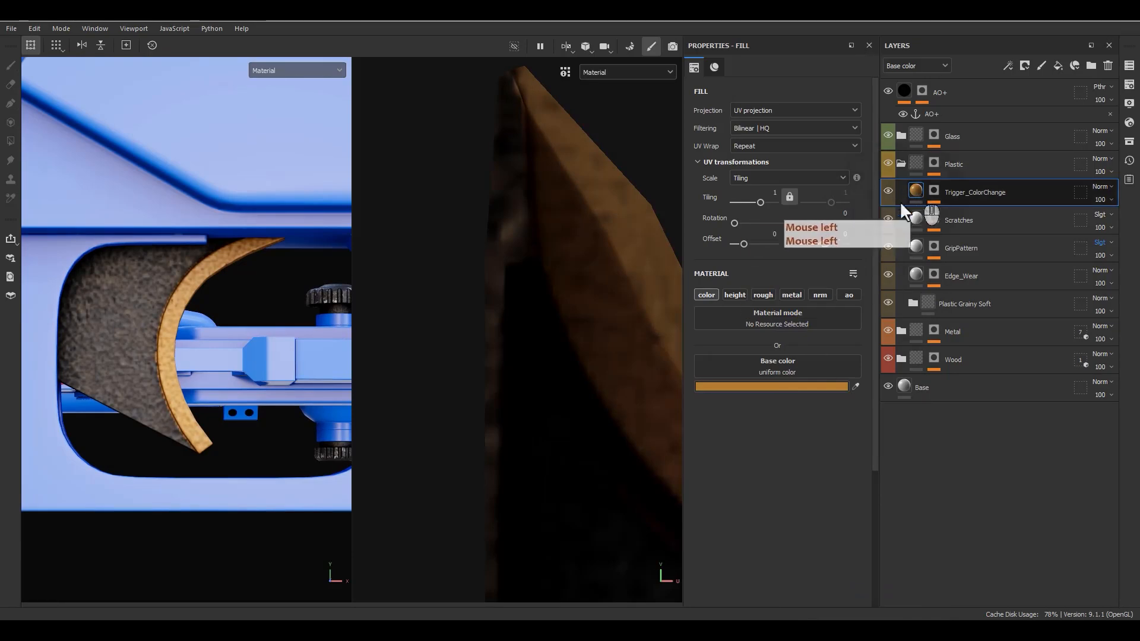
Step: Enable the roughness channel on the Trigger_ColorChange fill and set it to 0.5
left_click(763, 295)
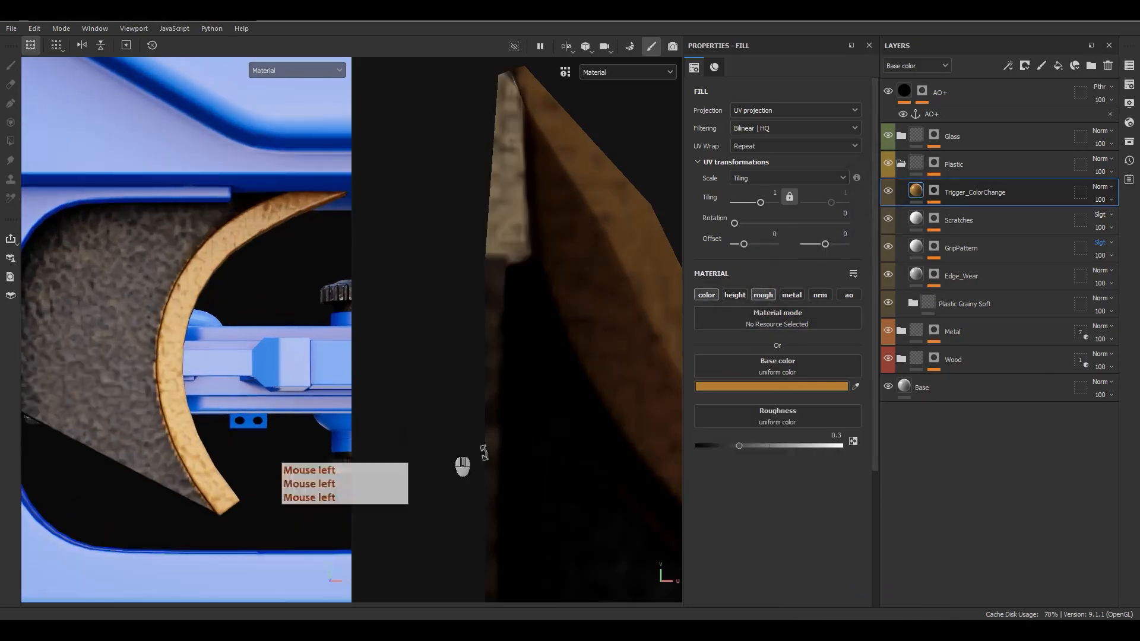
left_click(754, 445)
left_click(834, 435)
type(".5")
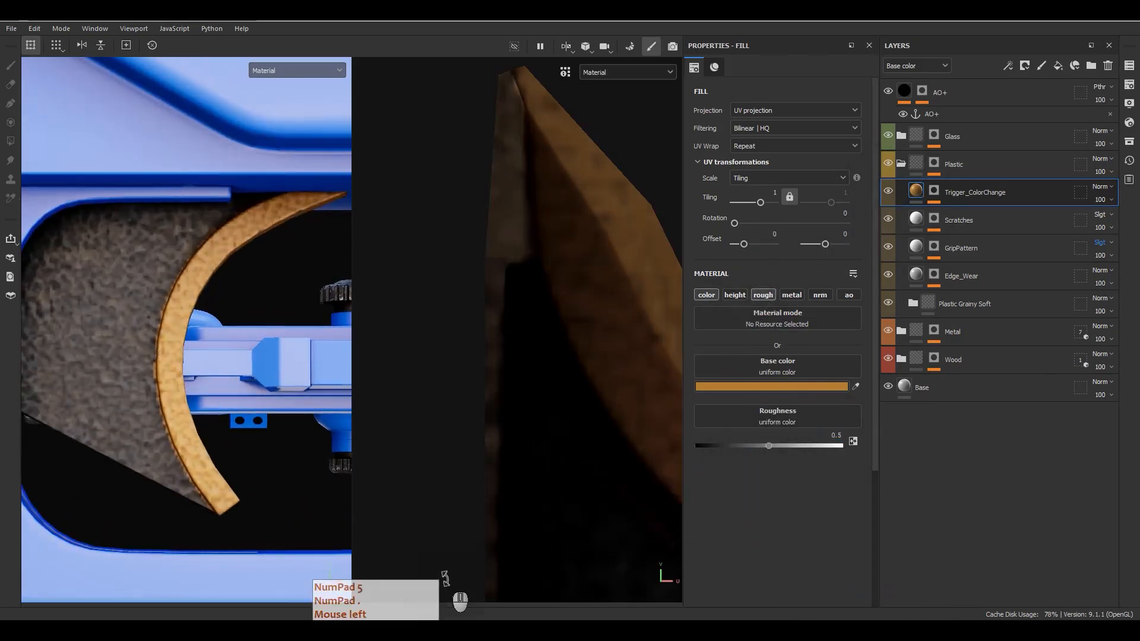
key("Return")
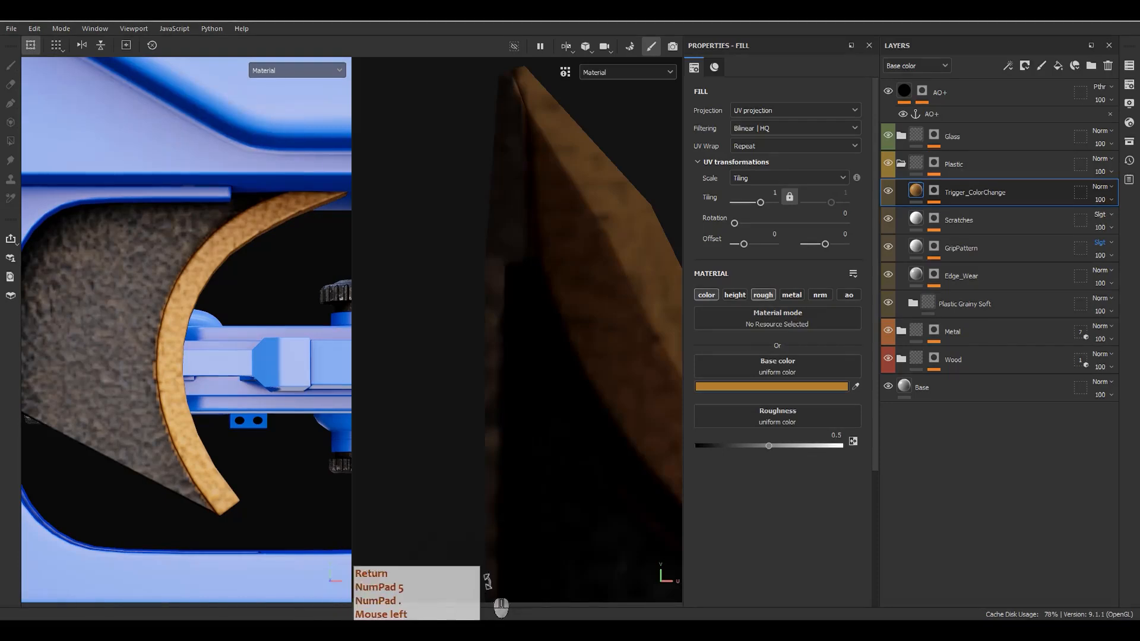
Step: Enable the normal and height channels on Trigger_ColorChange and apply its Normal blending mode to all channels
left_click(820, 295)
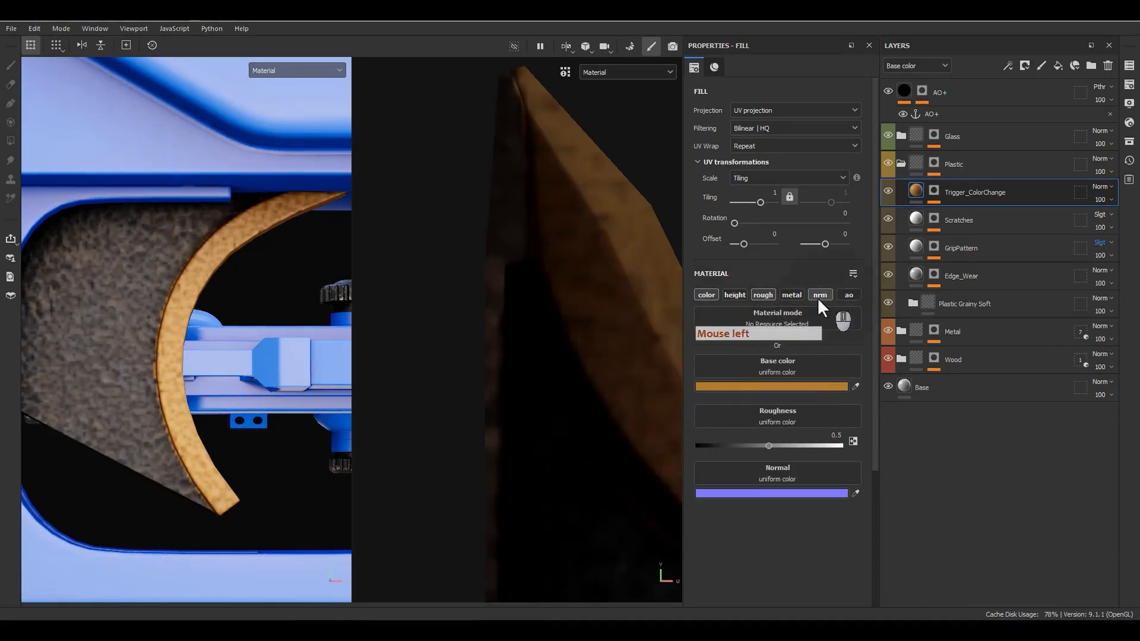
left_click(736, 295)
right_click(1108, 189)
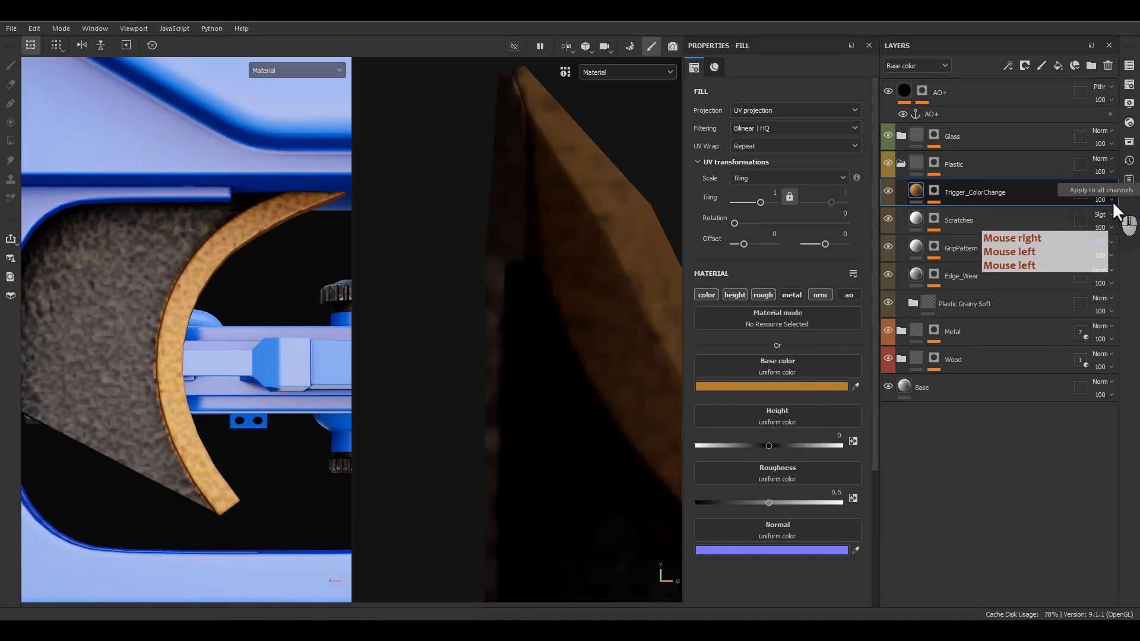
left_click(1079, 190)
Step: Examine the recolored trigger up close from several angles and against the whole rifle
left_click_drag(240, 371, 216, 394, "alt")
right_click_drag(217, 395, 107, 321, "alt")
left_click_drag(107, 320, 97, 479, "alt")
middle_click_drag(96, 480, 230, 287, "alt")
left_click_drag(230, 288, 272, 195, "alt")
middle_click_drag(272, 196, 292, 313, "alt")
scroll(262, 298, "up", 6)
left_click_drag(292, 314, 225, 408, "alt")
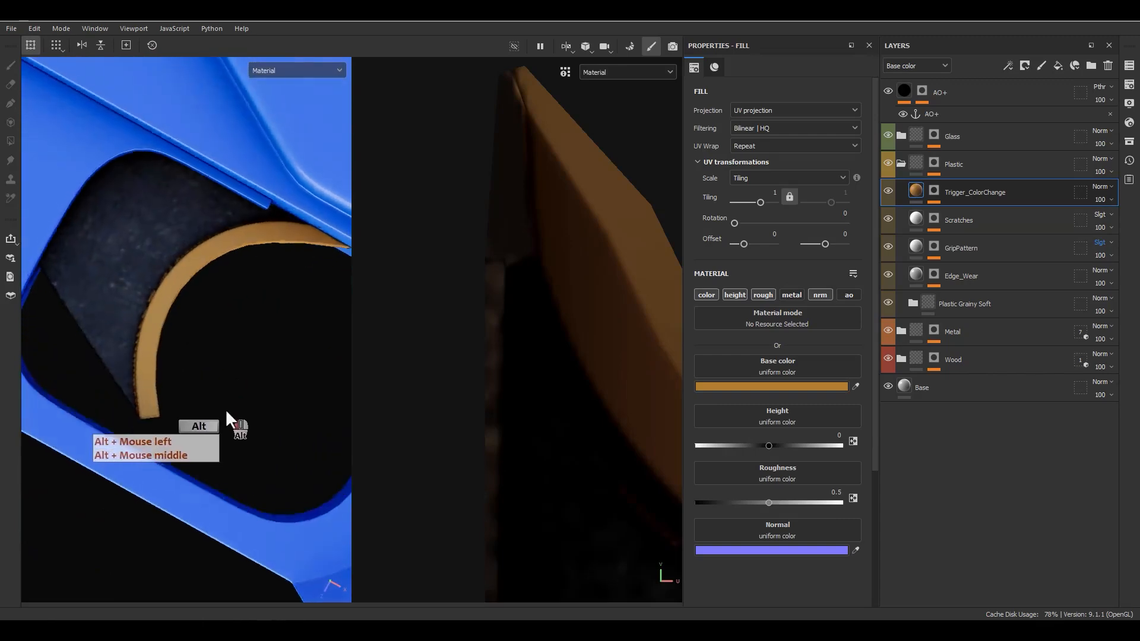
right_click_drag(226, 408, 127, 212, "alt")
right_click_drag(146, 259, 130, 149, "alt")
right_click_drag(158, 200, 122, 58, "alt")
middle_click_drag(181, 390, 213, 428, "alt")
left_click_drag(212, 428, 1139, 223, "alt")
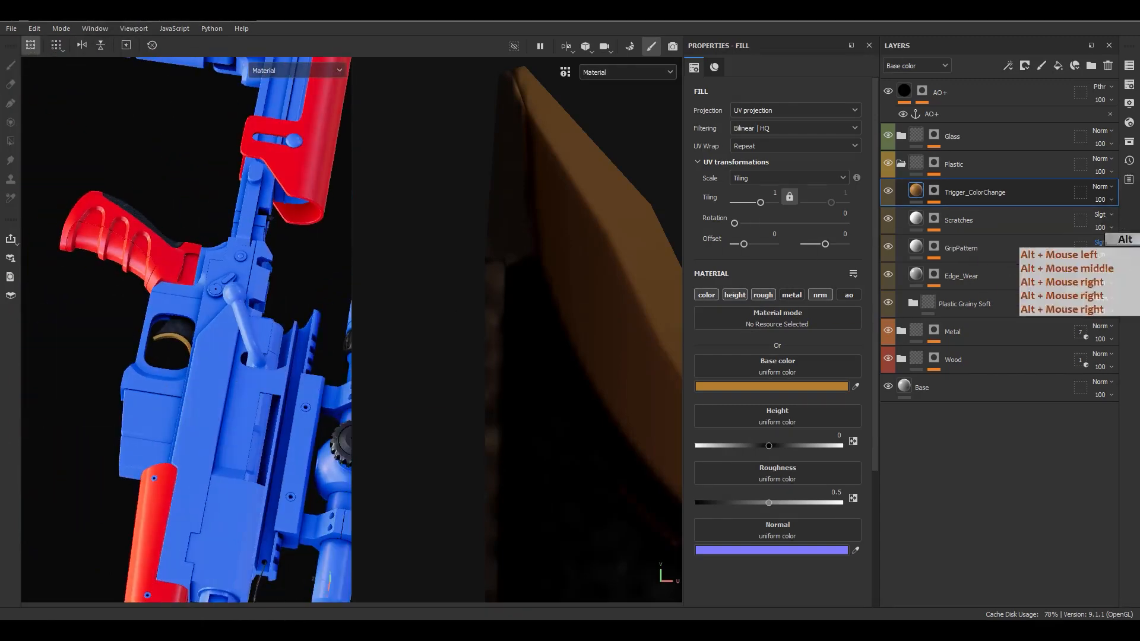
Step: Collapse the Plastic group and switch from the split view to the 3D-only view of the rifle
left_click(901, 166)
left_click(901, 165)
left_click_drag(201, 418, 281, 365, "alt")
middle_click_drag(119, 166, 200, 365, "alt")
right_click_drag(200, 365, 201, 35, "alt")
middle_click_drag(202, 35, 202, 150, "alt")
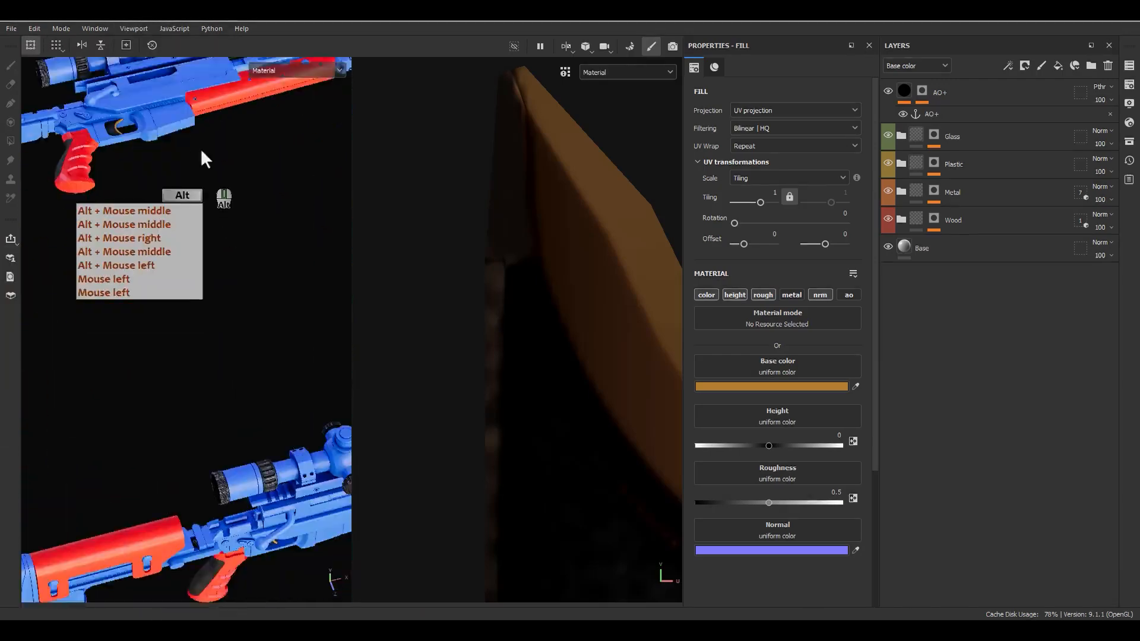
left_click_drag(201, 150, 365, 335, "alt")
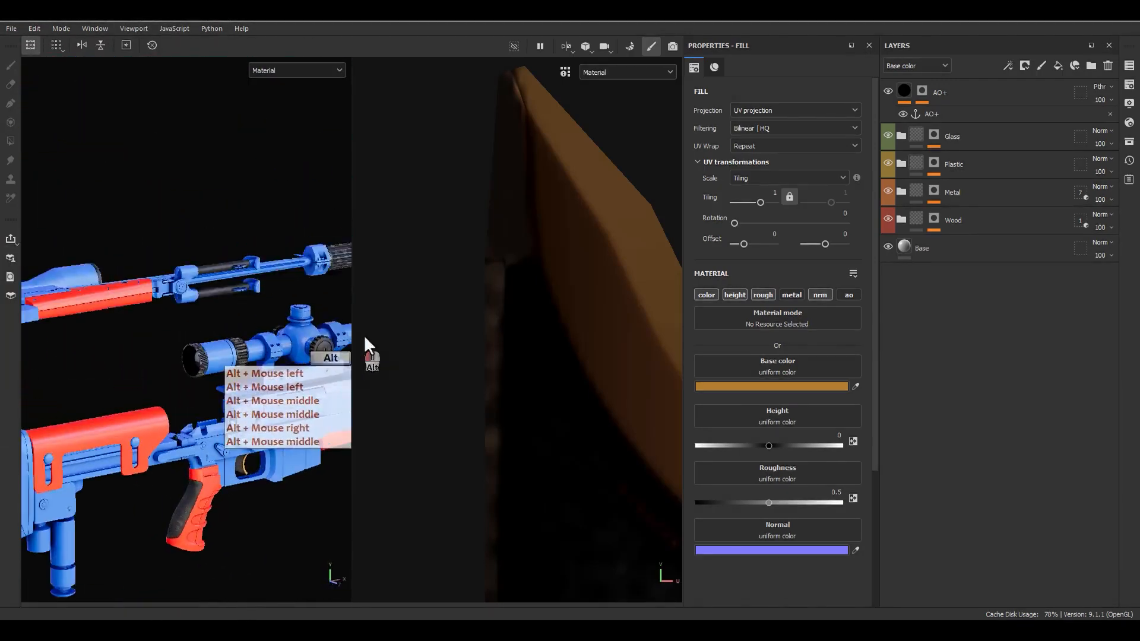
middle_click_drag(364, 335, 297, 334, "alt")
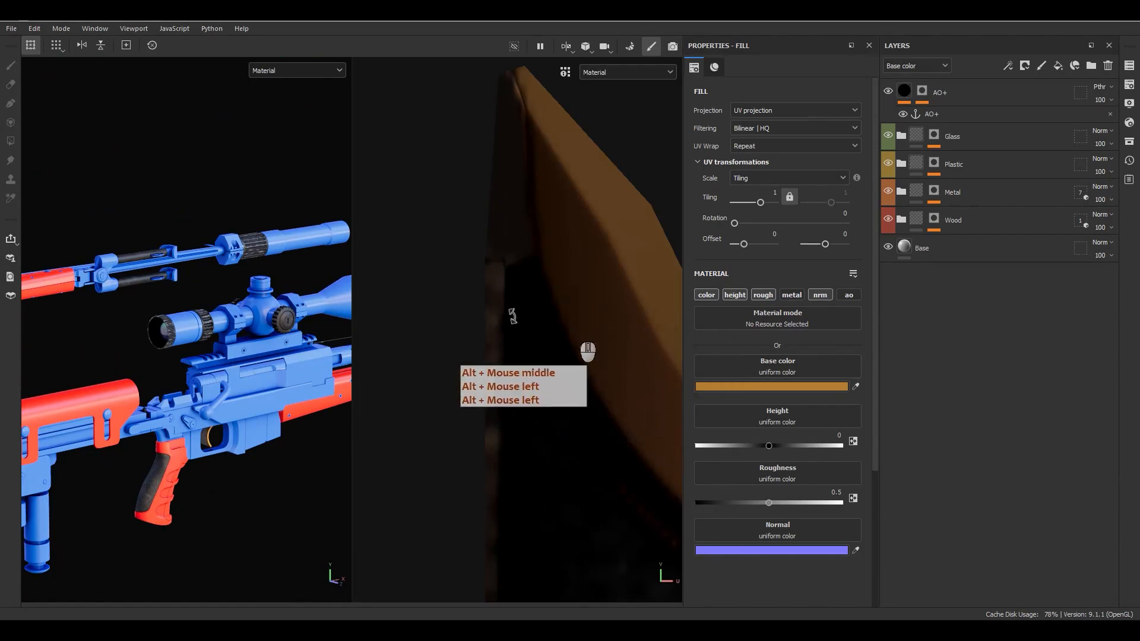
key("F2")
scroll(380, 296, "up", 8)
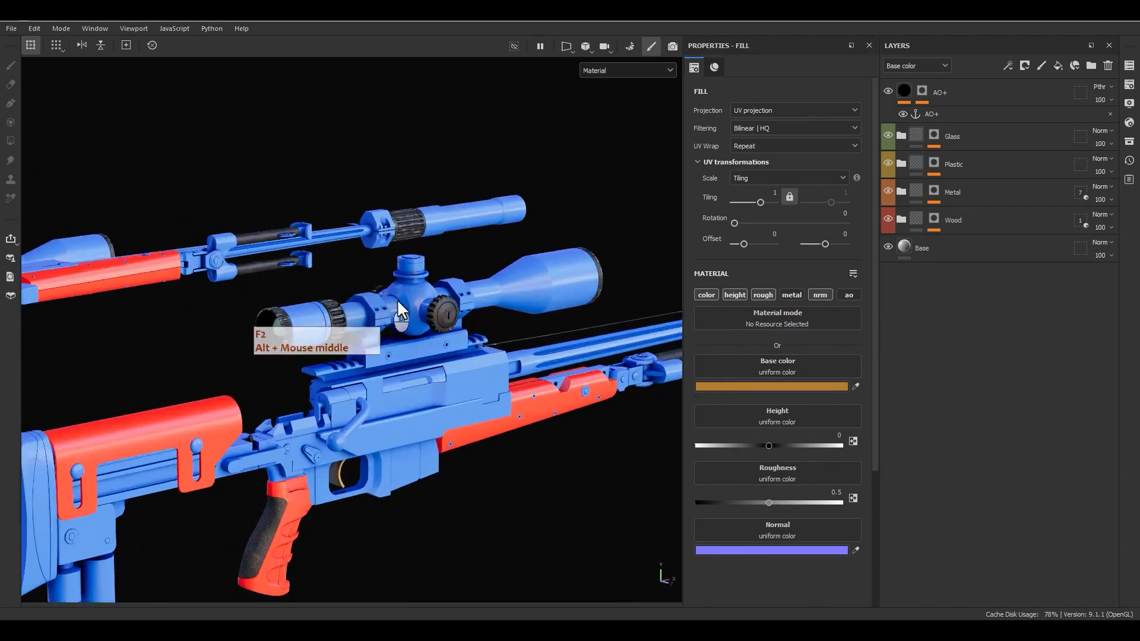
Step: Examine the finished plastic parts on the rifle, including the scope knob and rings, bipod legs, pistol grip and trigger
middle_click_drag(532, 340, 505, 394, "alt")
left_click_drag(504, 394, 516, 359, "alt")
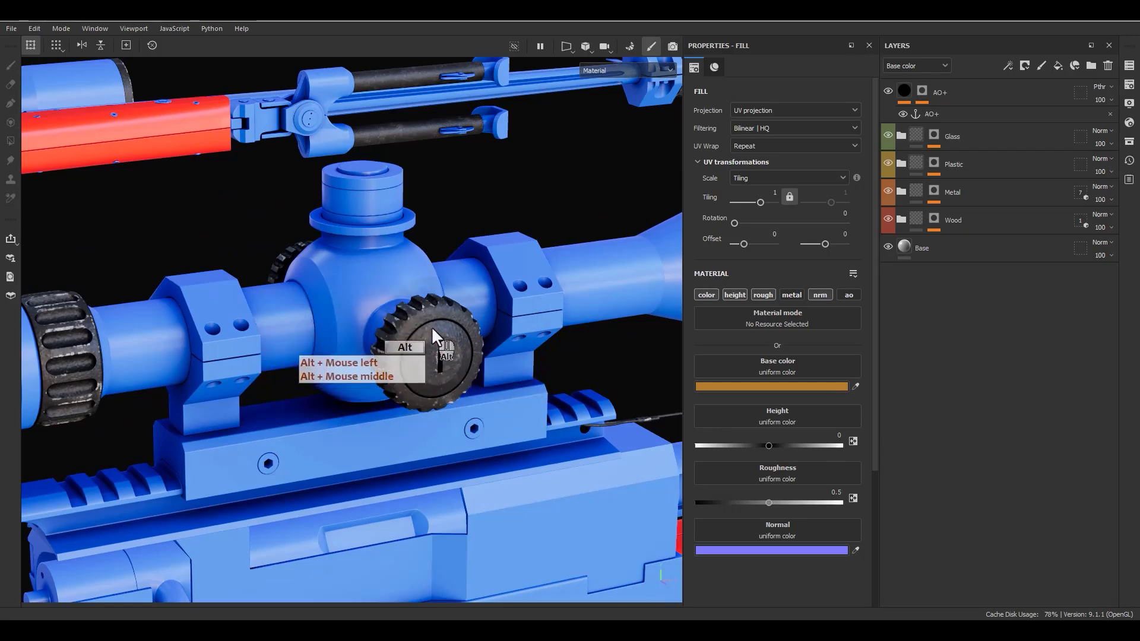
scroll(432, 326, "down", 6)
left_click_drag(432, 326, 414, 313, "alt")
middle_click_drag(413, 314, 489, 344, "alt")
left_click_drag(489, 344, 427, 337, "alt")
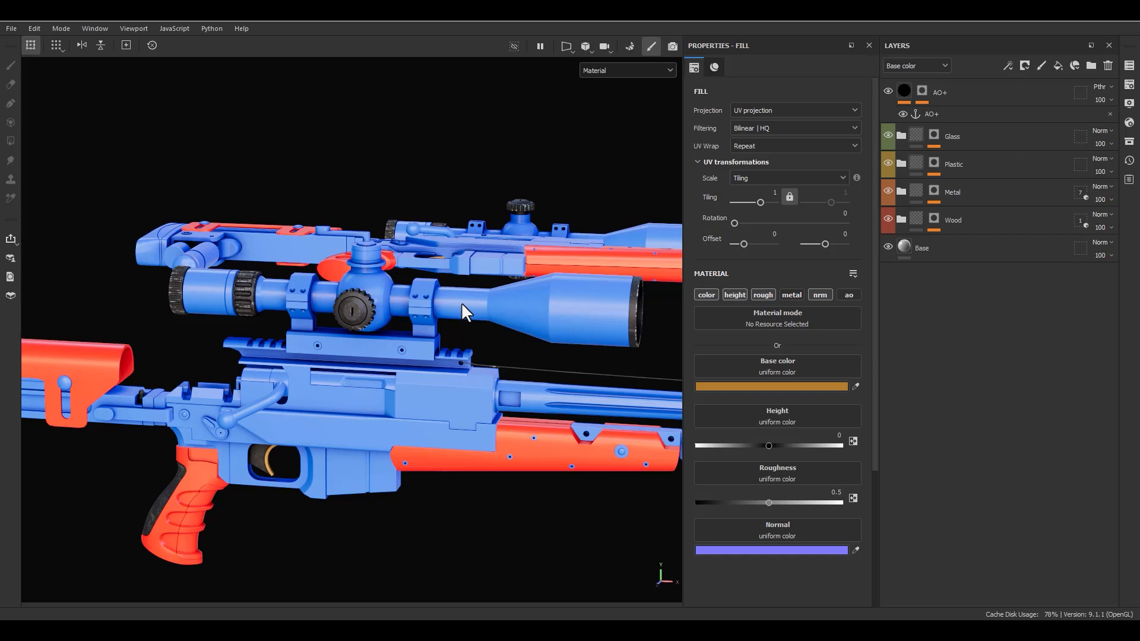
middle_click_drag(461, 301, 357, 313, "alt")
left_click_drag(358, 316, 328, 329, "alt")
middle_click_drag(327, 329, 305, 308, "alt")
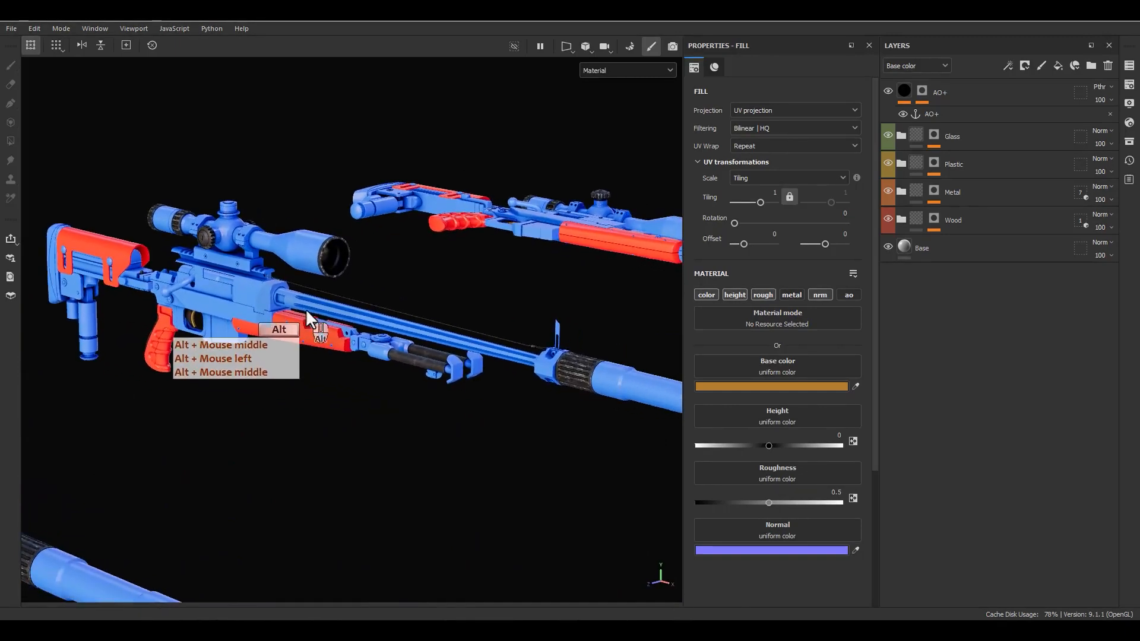
left_click_drag(305, 308, 350, 326, "alt")
middle_click_drag(351, 327, 435, 357, "alt")
scroll(442, 380, "up", 3)
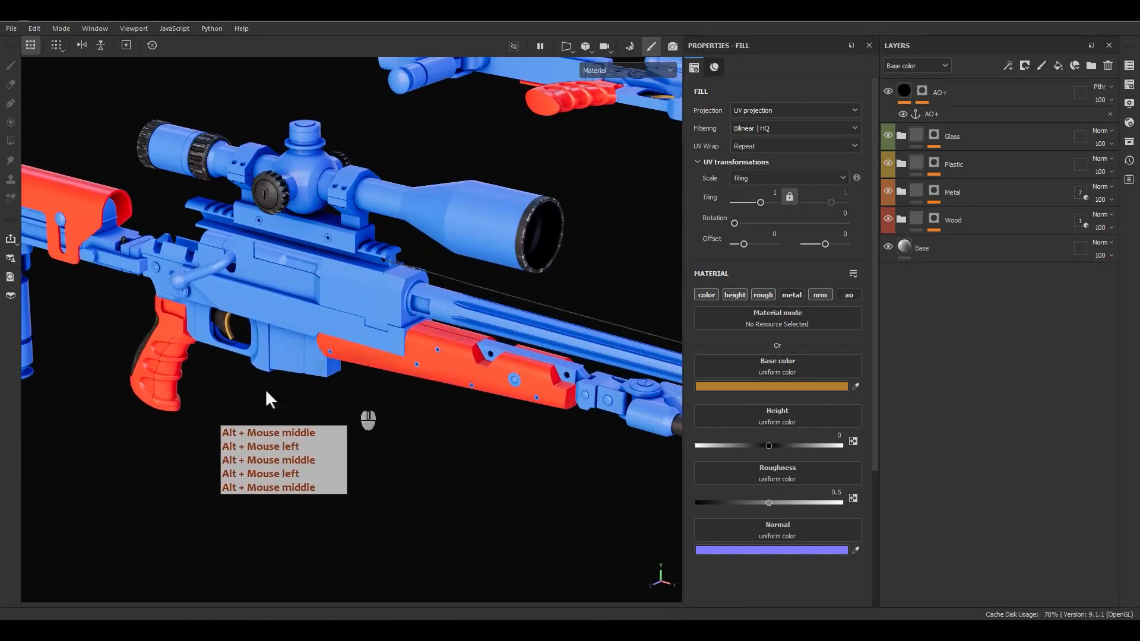
middle_click_drag(265, 389, 398, 381, "alt")
left_click_drag(400, 384, 652, 368, "alt")
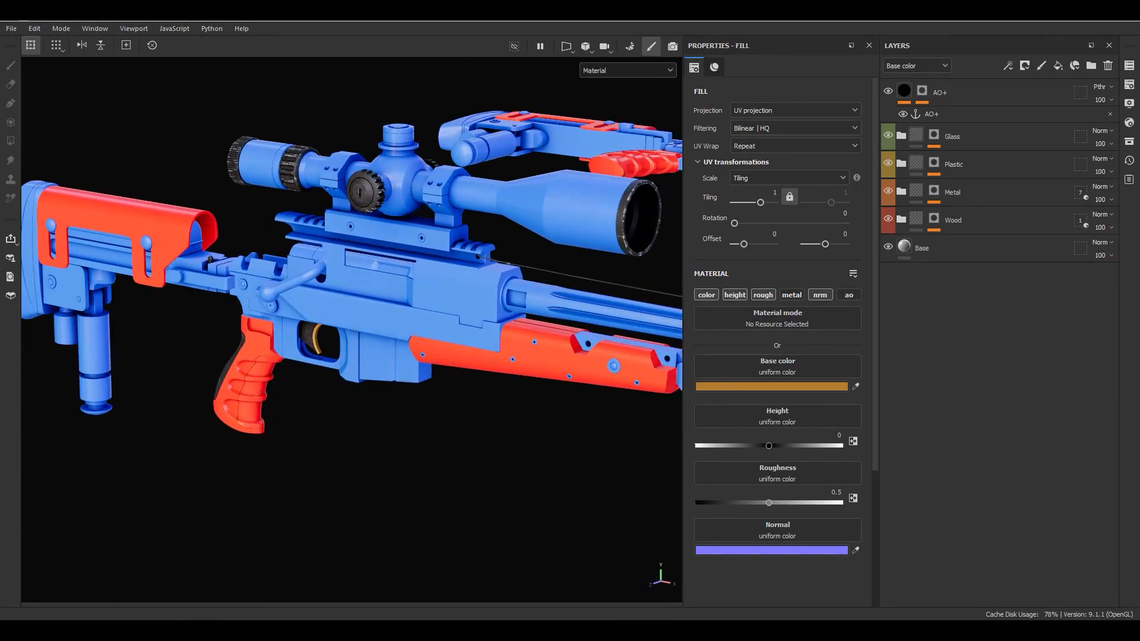